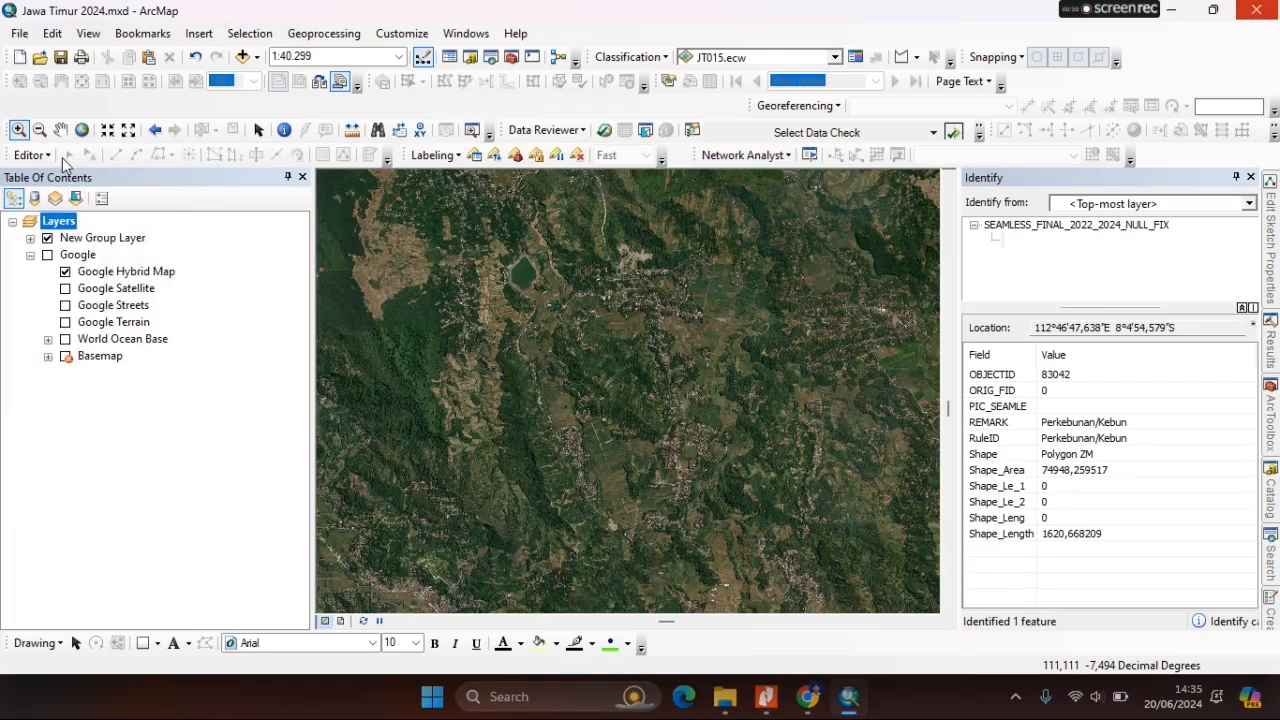
Review the general editing options for measurement decimals, sticky move tolerance and stream mode, and accept them.
{"action": "left_click", "coordinate": [34, 157]}
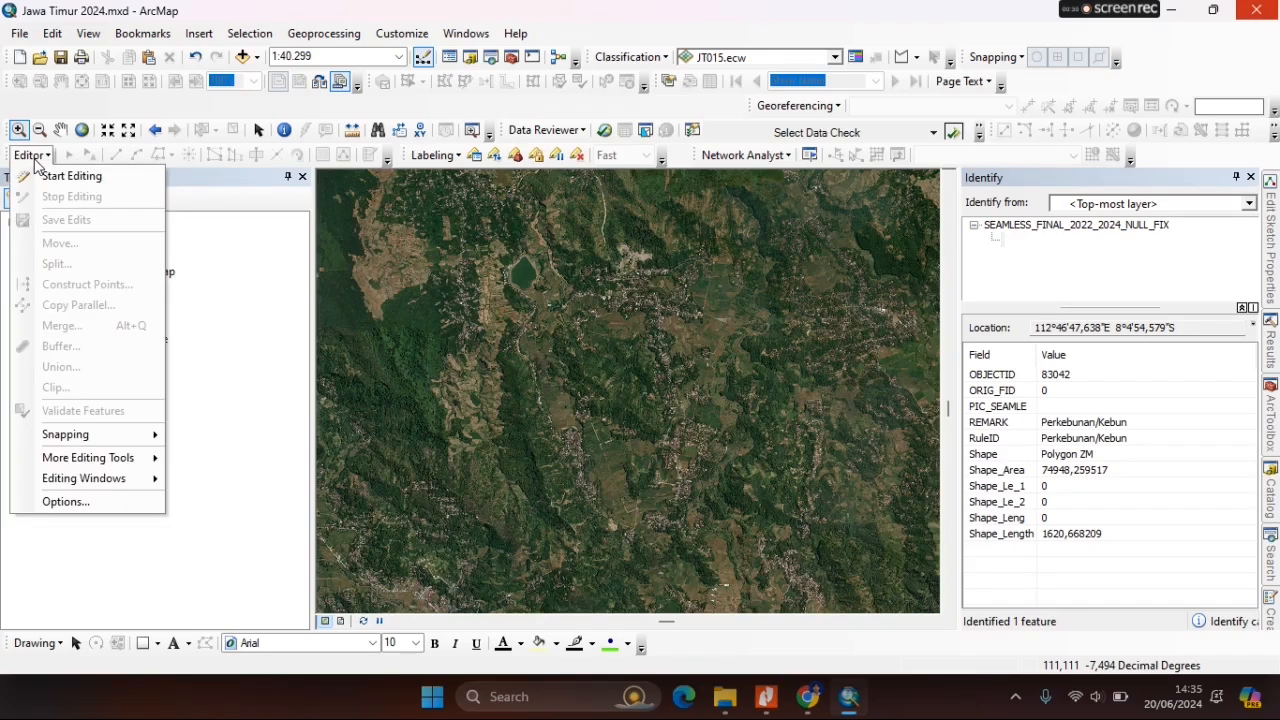
{"action": "left_click", "coordinate": [109, 508]}
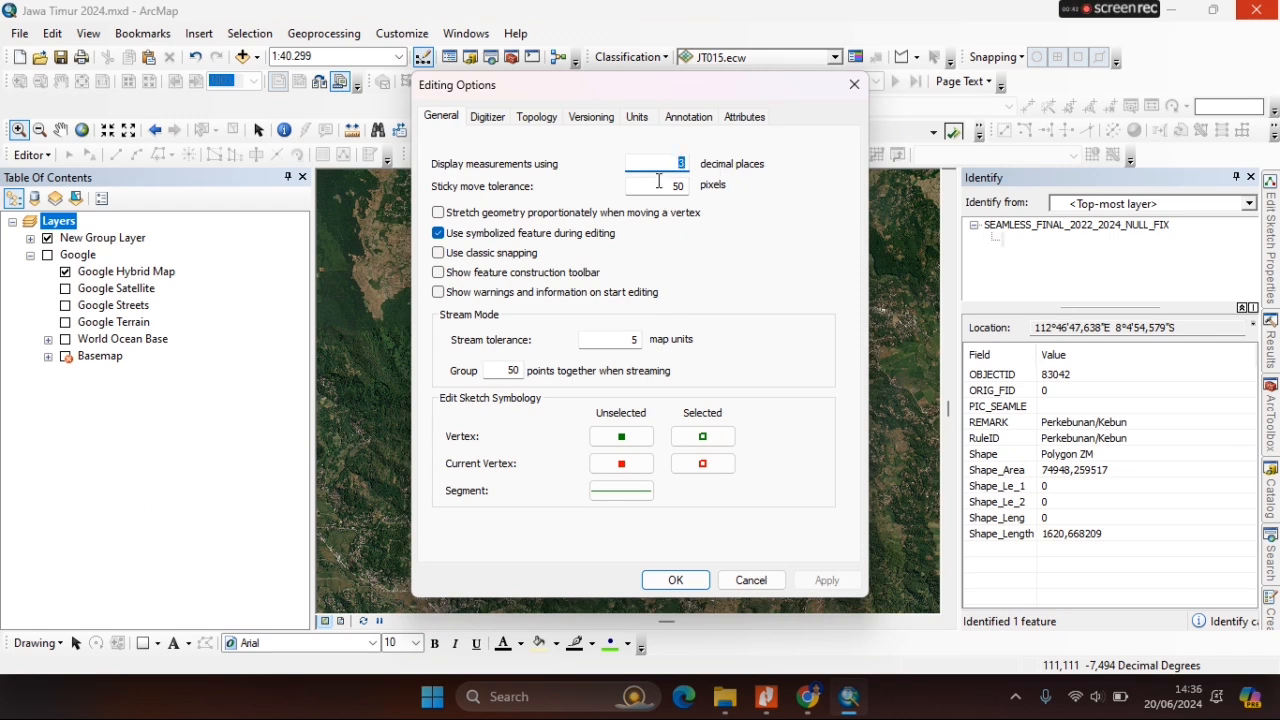
{"action": "key", "text": "Tab"}
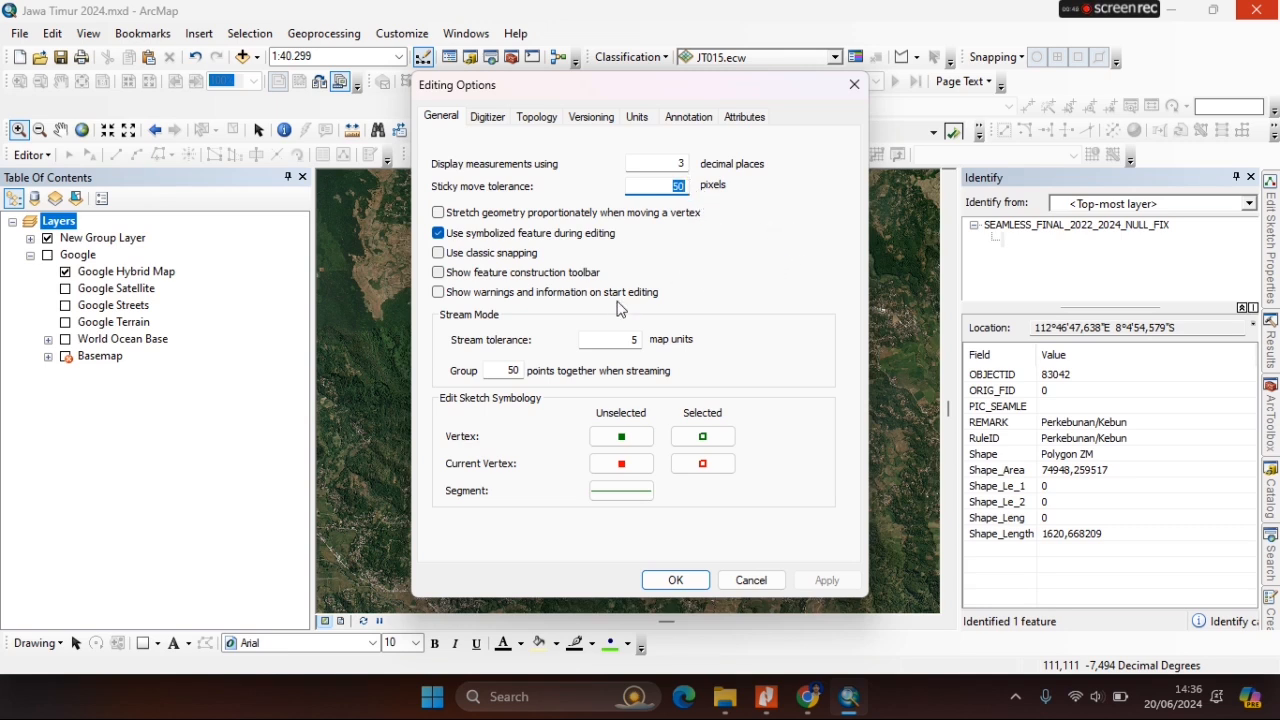
{"action": "left_click", "coordinate": [613, 338]}
{"action": "key", "text": "Tab"}
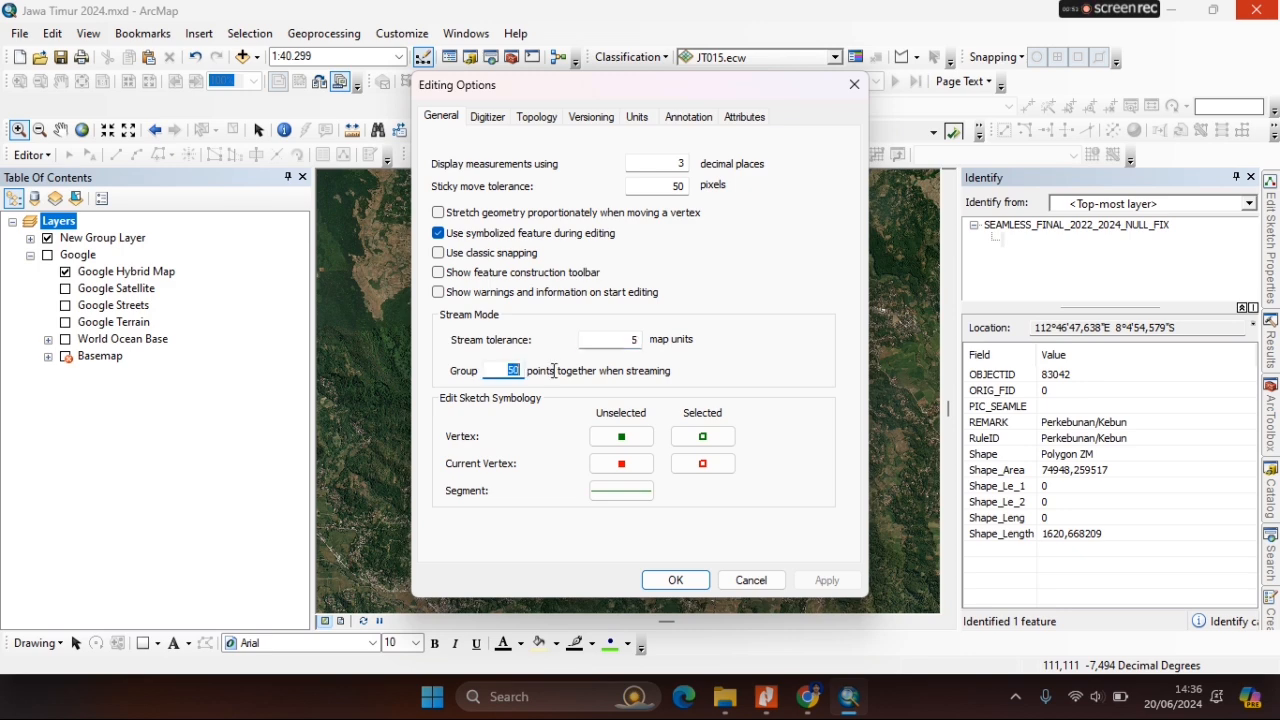
{"action": "left_click_drag", "start_coordinate": [643, 87], "coordinate": [767, 76]}
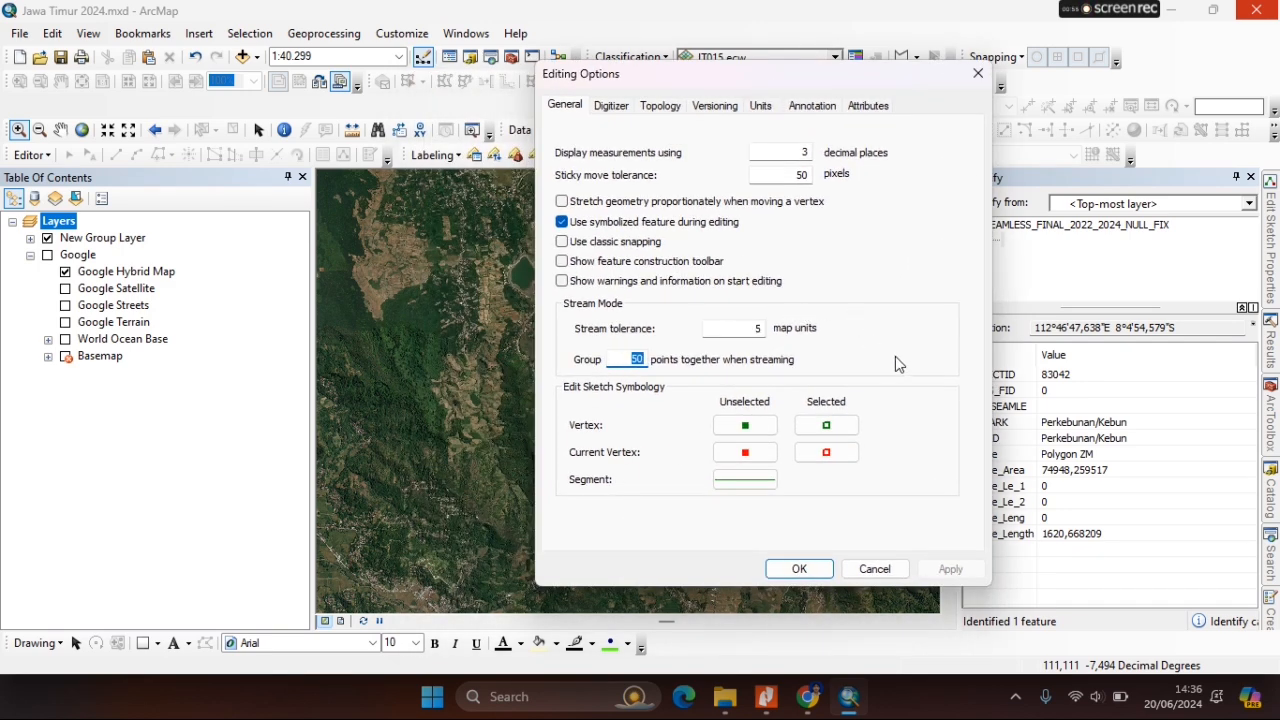
{"action": "left_click", "coordinate": [817, 568]}
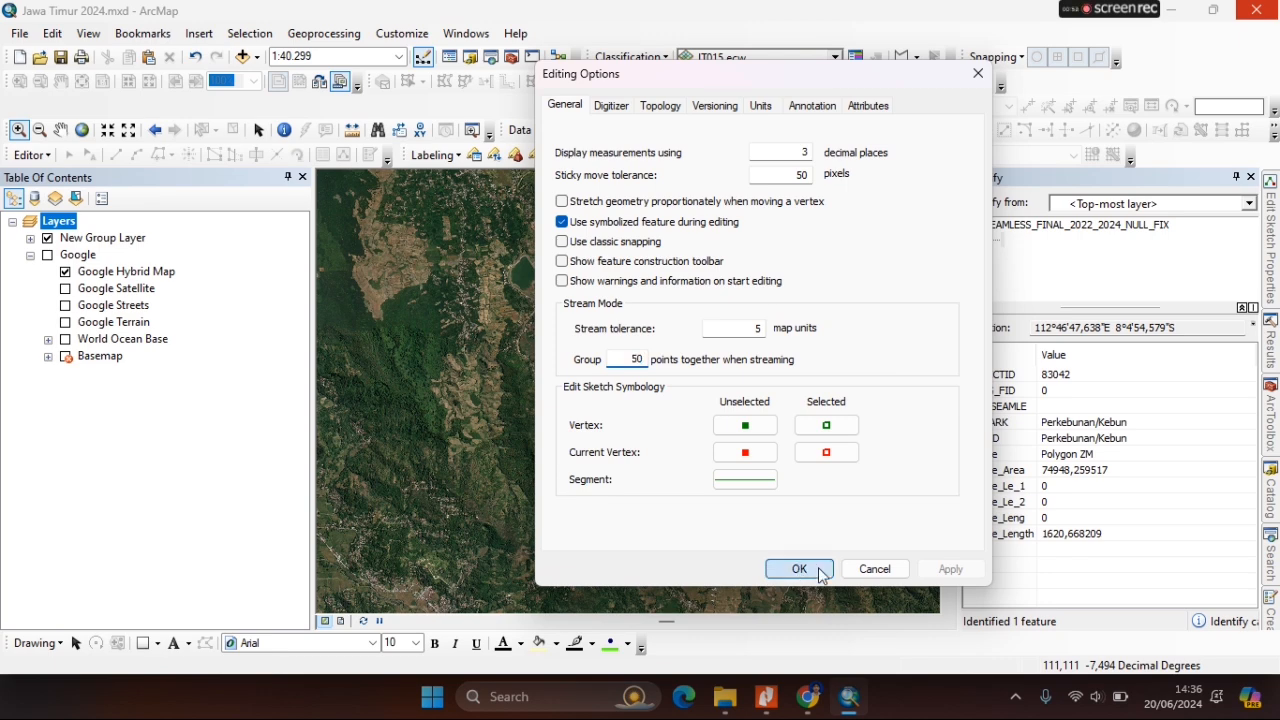
Browse GDB_FINAL_SEAMLESS.gdb in the catalog, checking the Transportasi and SEAMLESSTahap1 datasets and the SEAMLESSFINAL1 feature class.
{"action": "left_click", "coordinate": [1048, 698]}
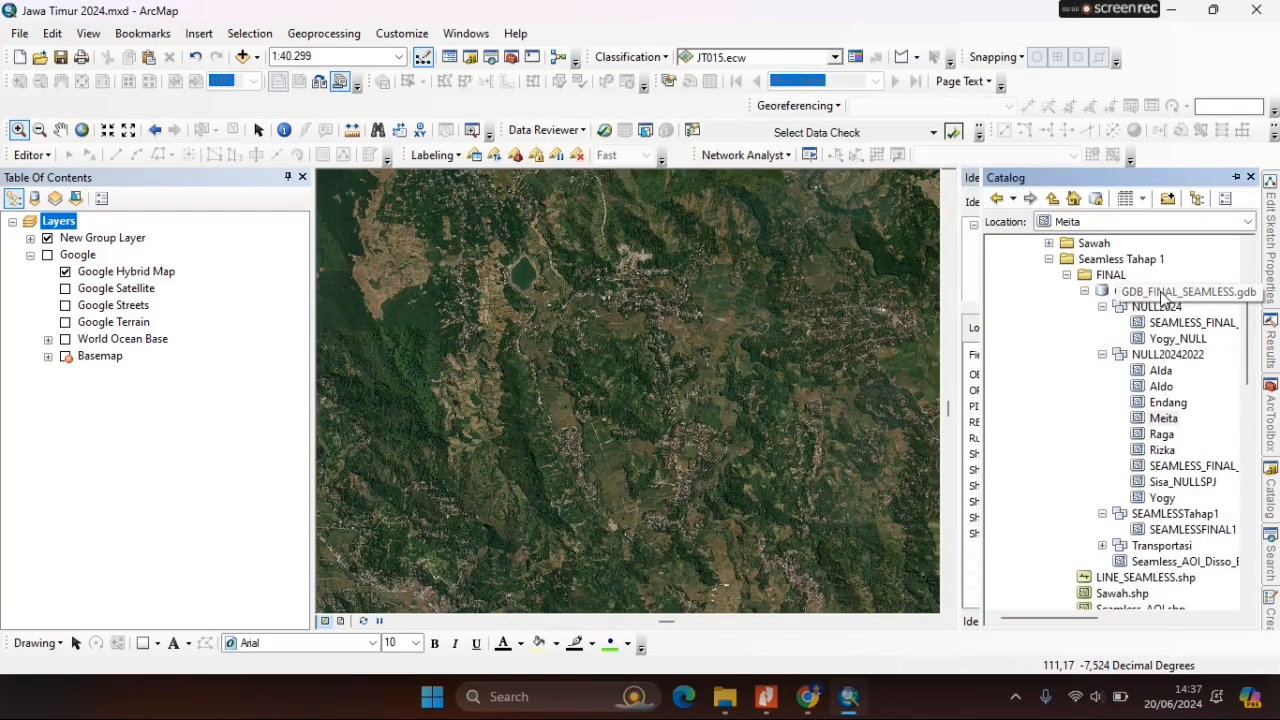
{"action": "left_click_drag", "start_coordinate": [1083, 620], "coordinate": [1120, 632]}
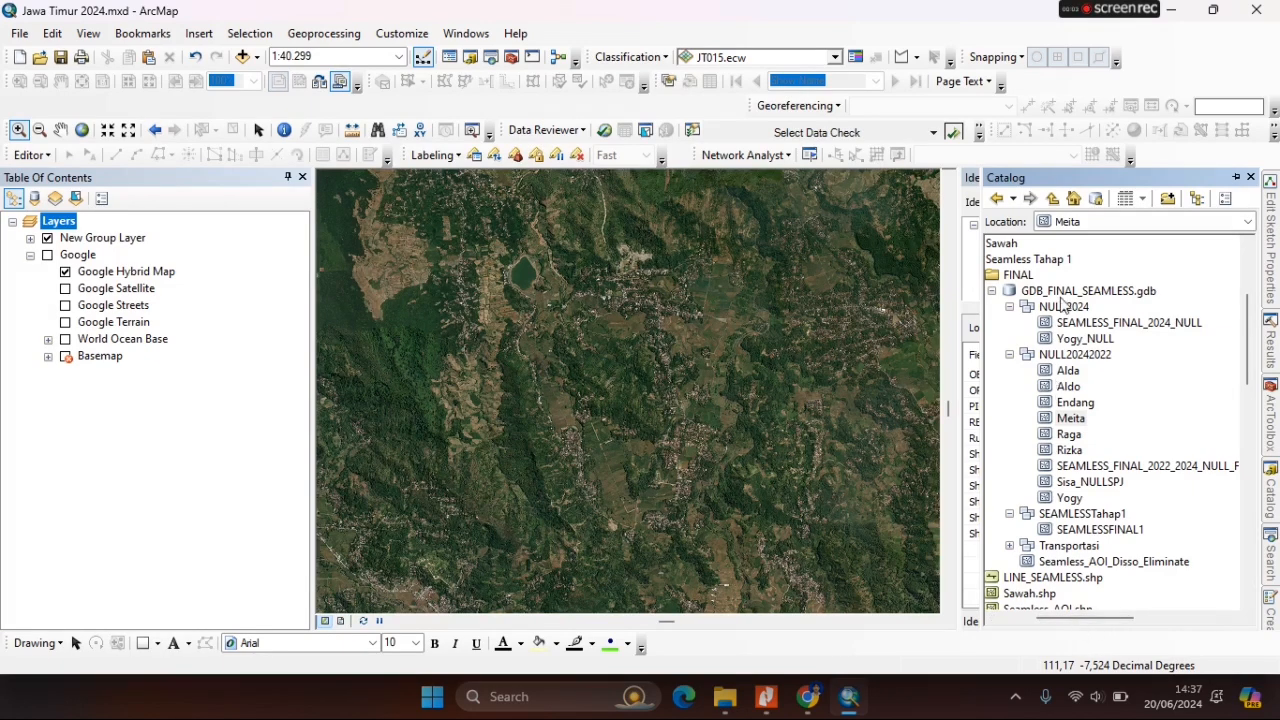
{"action": "left_click", "coordinate": [1066, 548]}
{"action": "double_click", "coordinate": [1066, 551]}
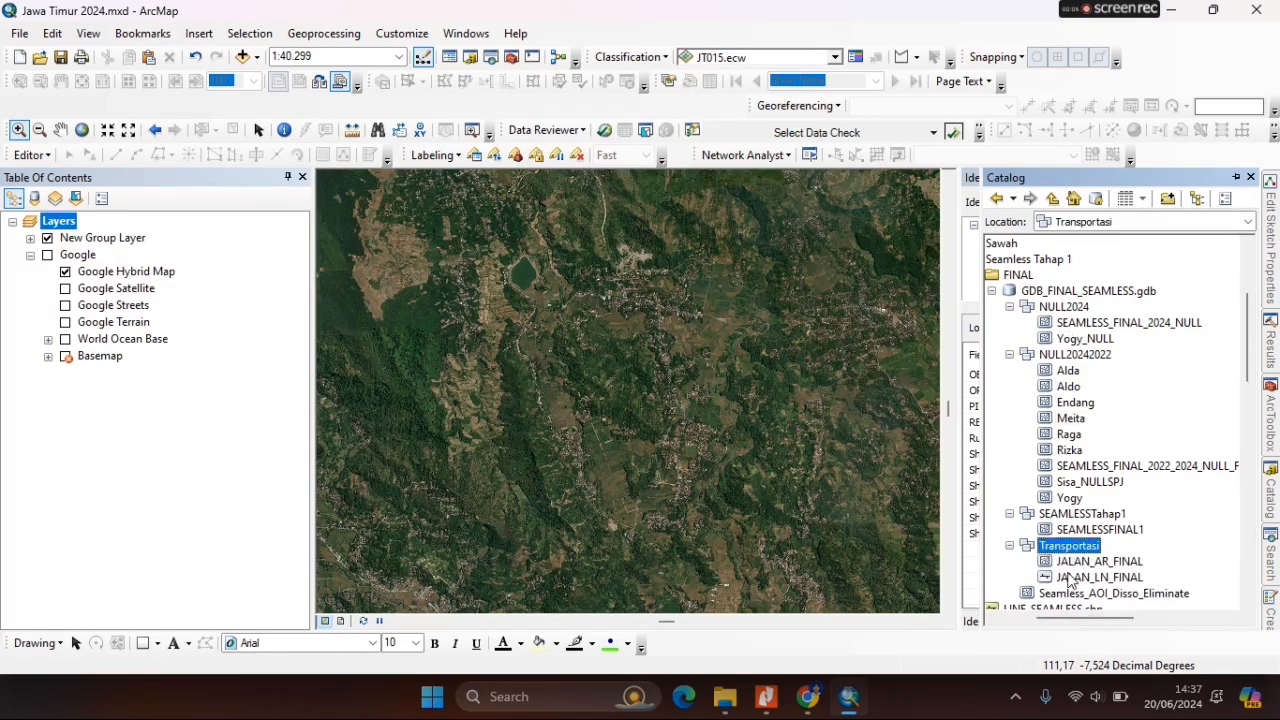
{"action": "double_click", "coordinate": [1073, 545]}
{"action": "left_click", "coordinate": [1068, 515]}
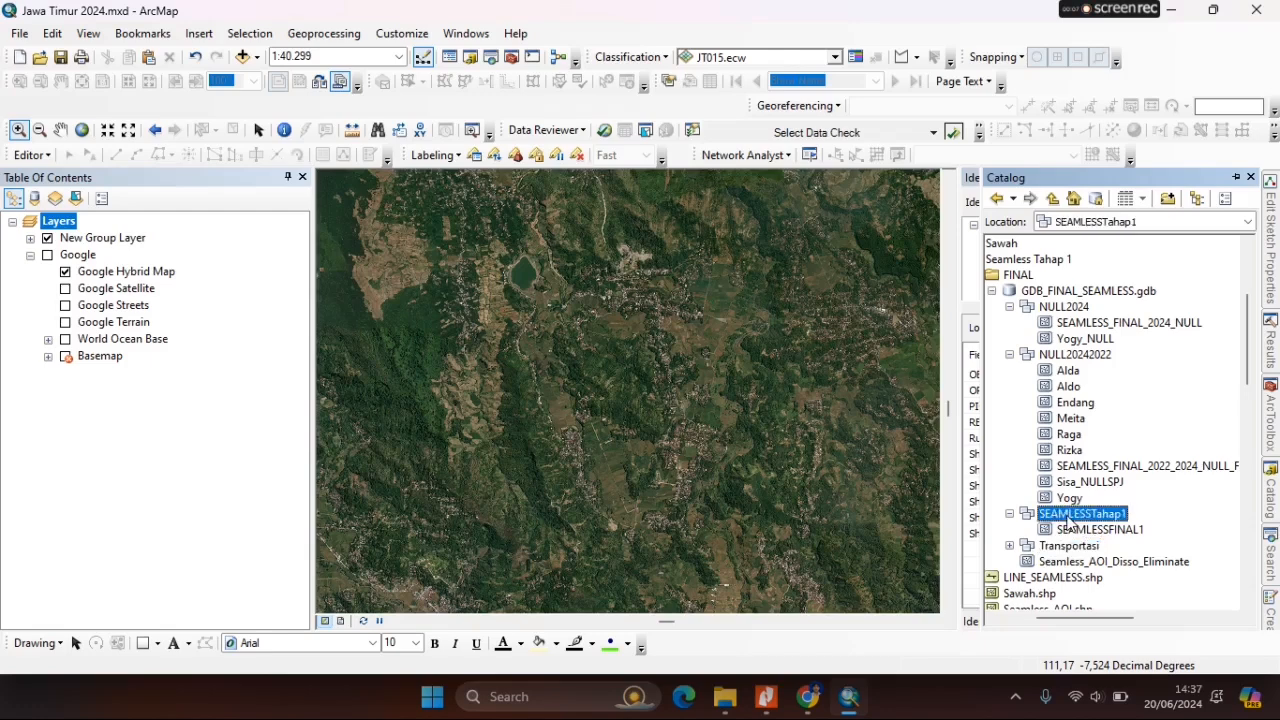
{"action": "left_click", "coordinate": [1115, 532]}
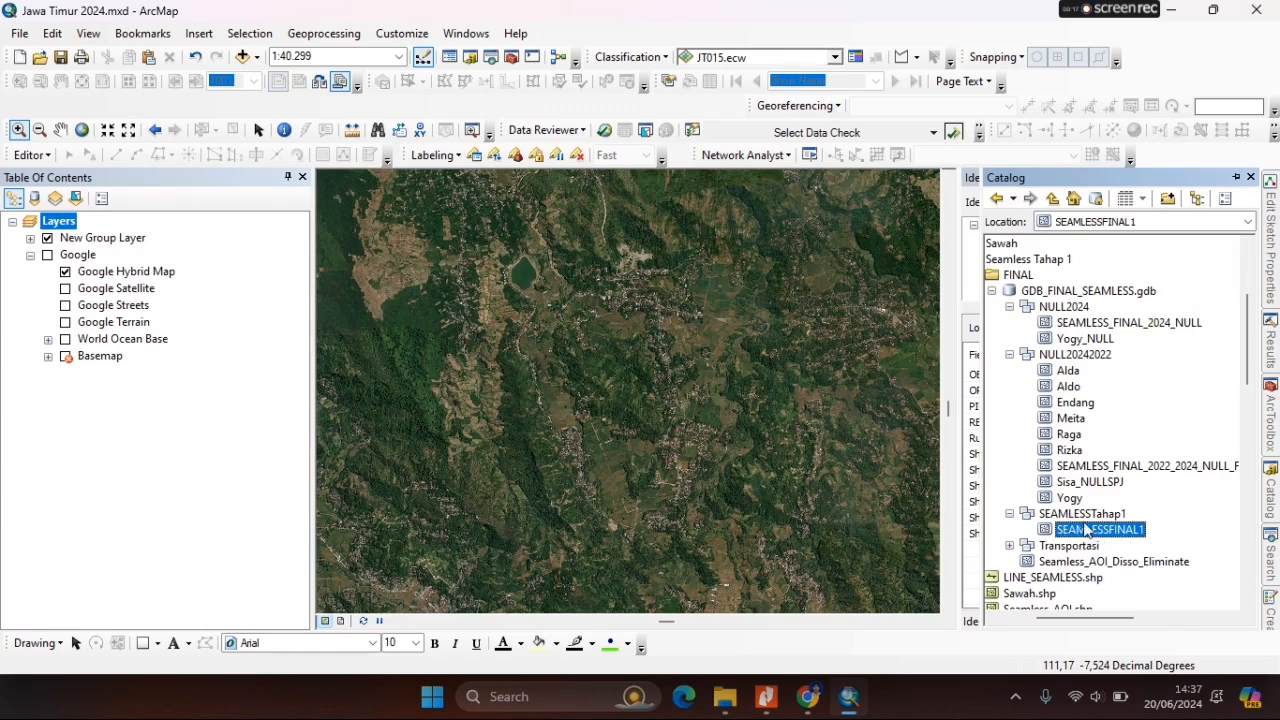
Examine the feature classes stored in the NULL20242022 and NULL2024 datasets.
{"action": "left_click", "coordinate": [1094, 356]}
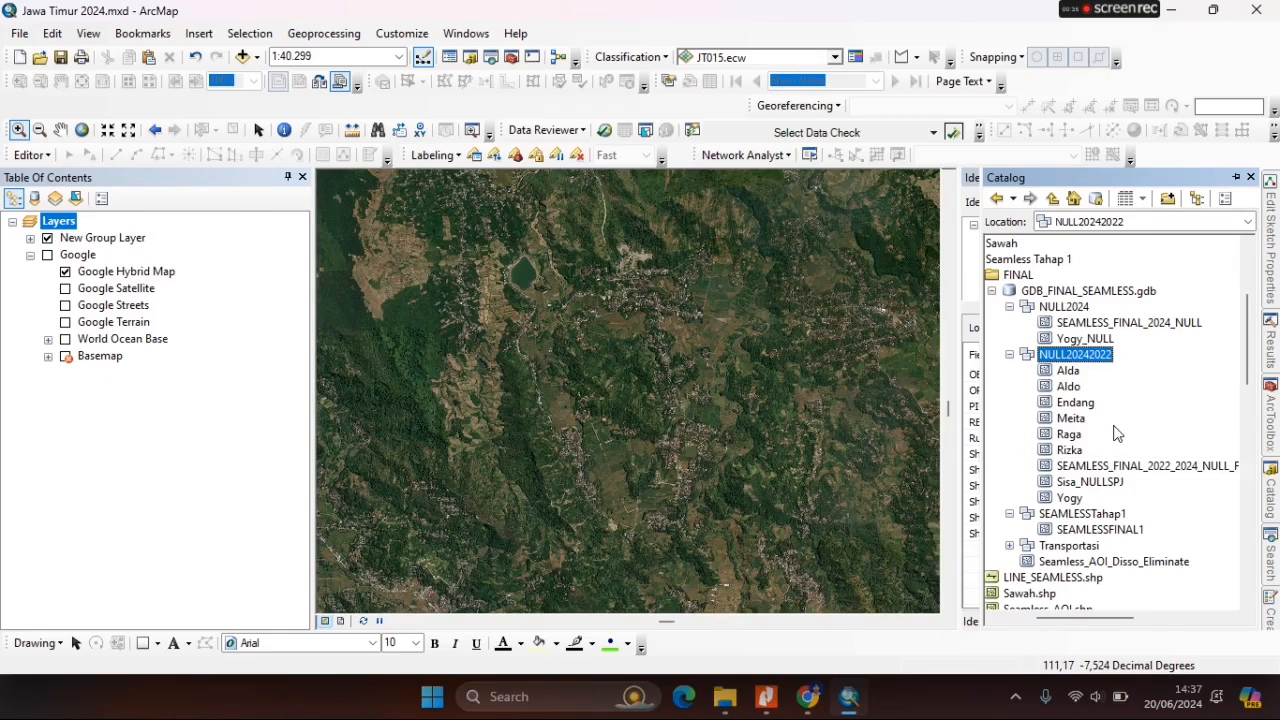
{"action": "left_click", "coordinate": [1070, 373]}
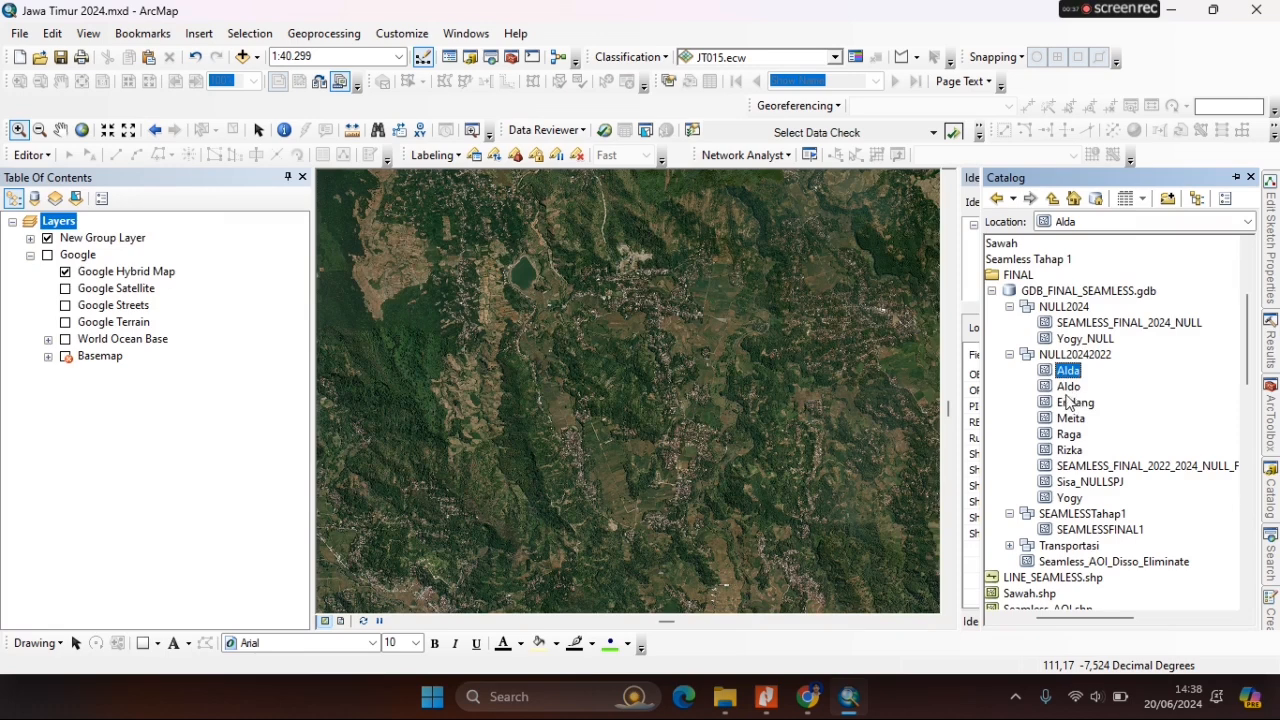
{"action": "left_click", "coordinate": [1070, 402]}
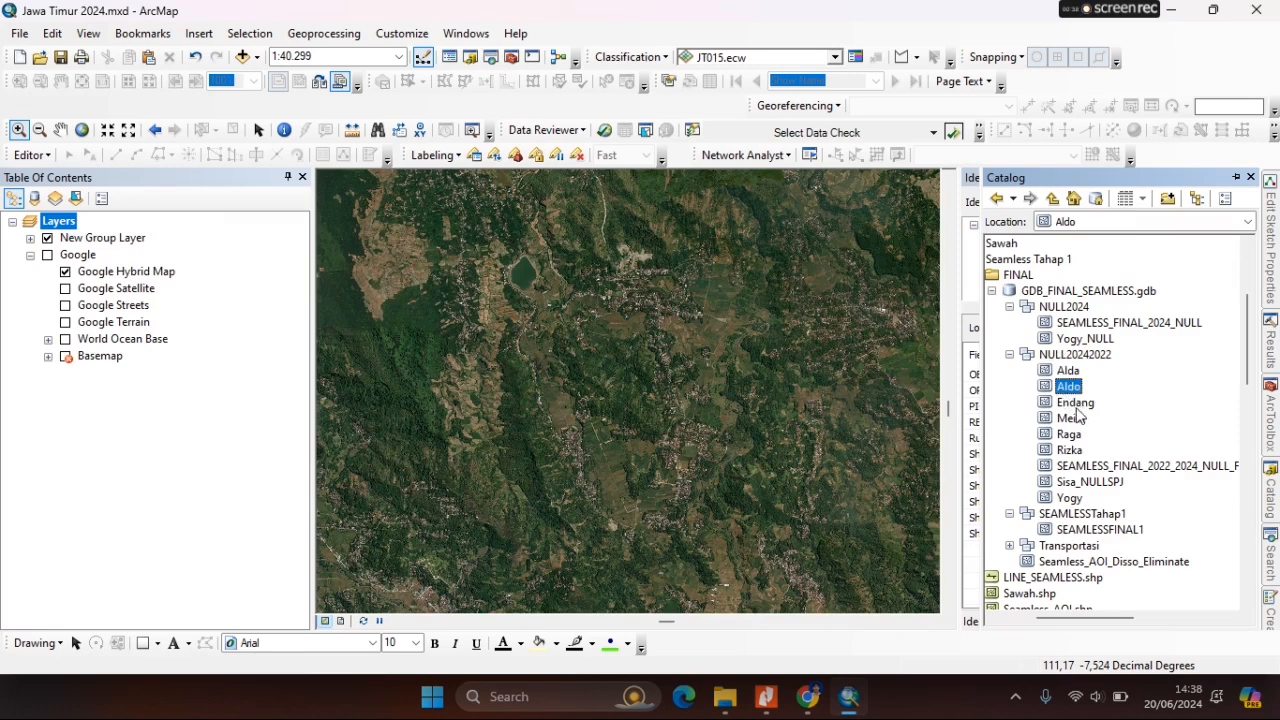
{"action": "left_click", "coordinate": [1068, 434]}
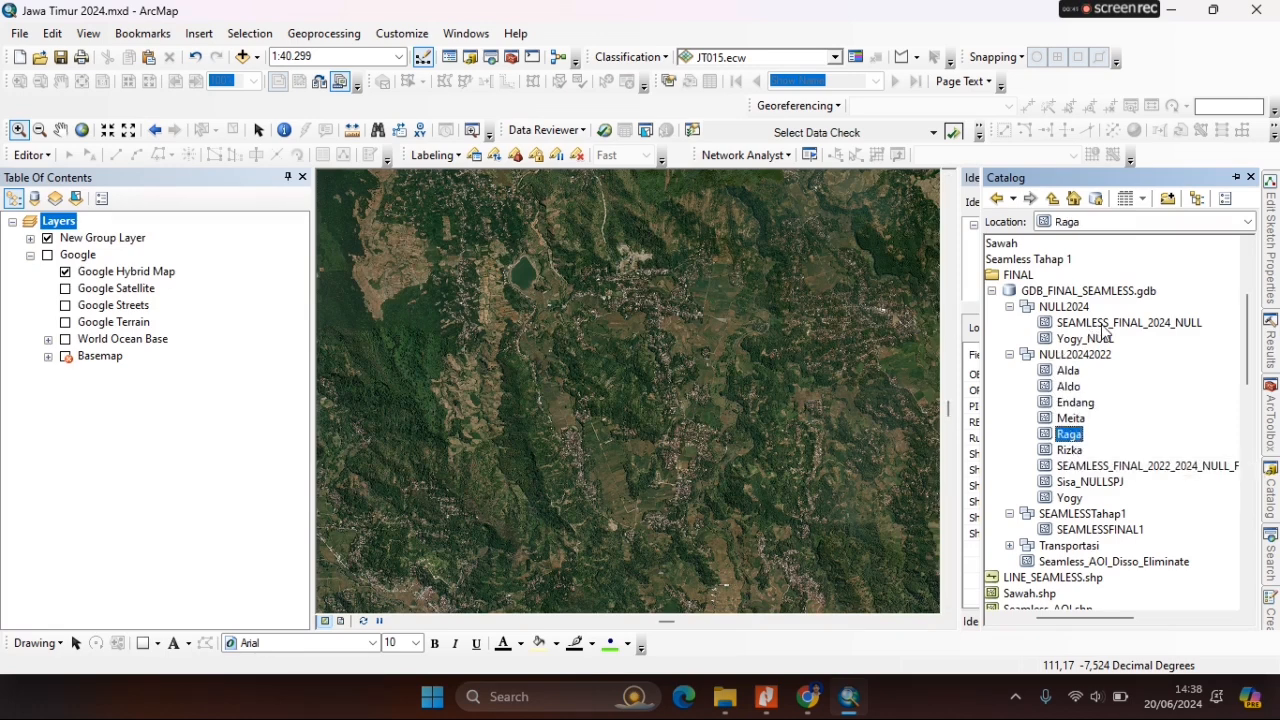
{"action": "left_click", "coordinate": [1055, 307]}
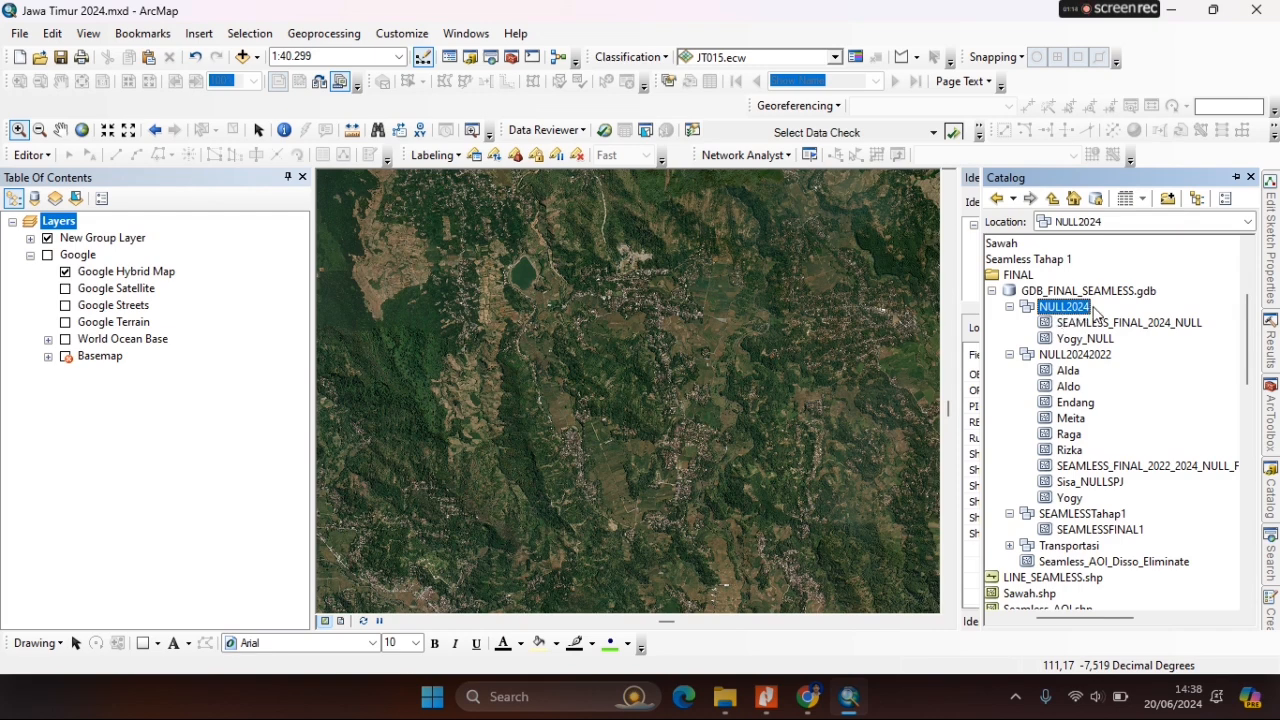
{"action": "left_click", "coordinate": [1066, 358]}
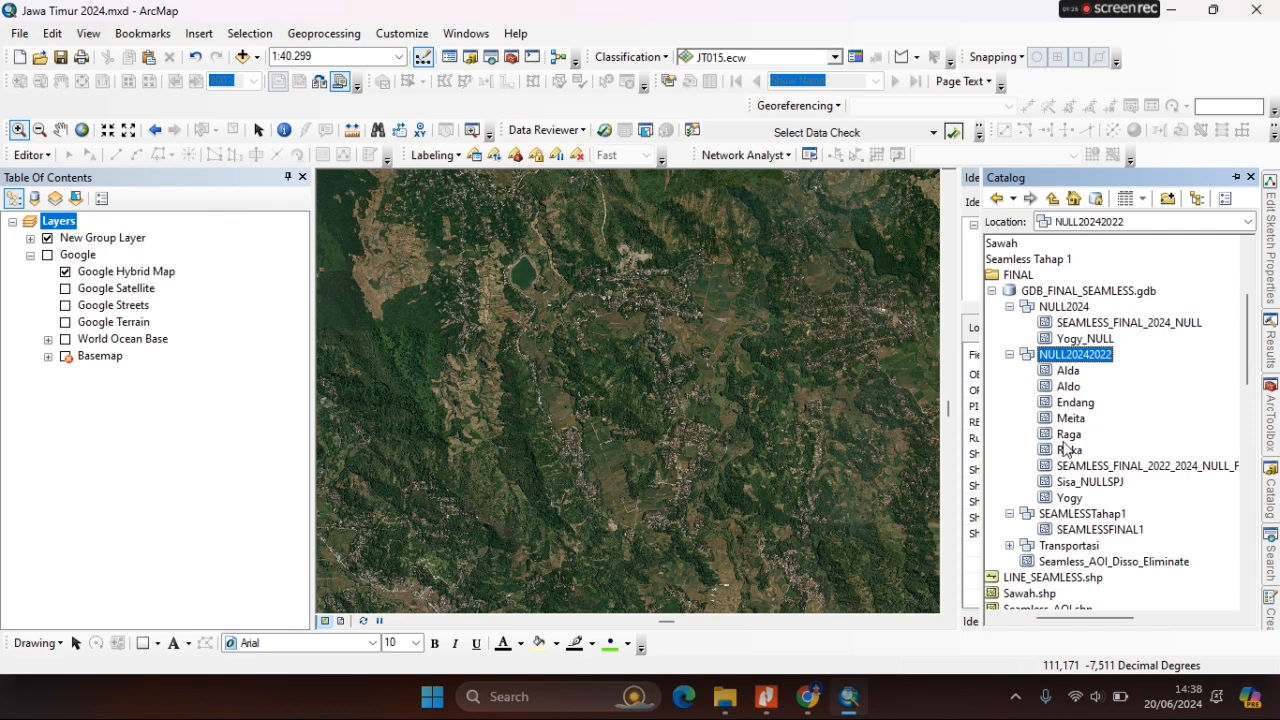
Add the fifth feature class of the NULL20242022 dataset to the map and look through its land-cover legend.
{"action": "left_click_drag", "start_coordinate": [1069, 436], "coordinate": [692, 368]}
{"action": "left_click_drag", "start_coordinate": [538, 340], "coordinate": [540, 334]}
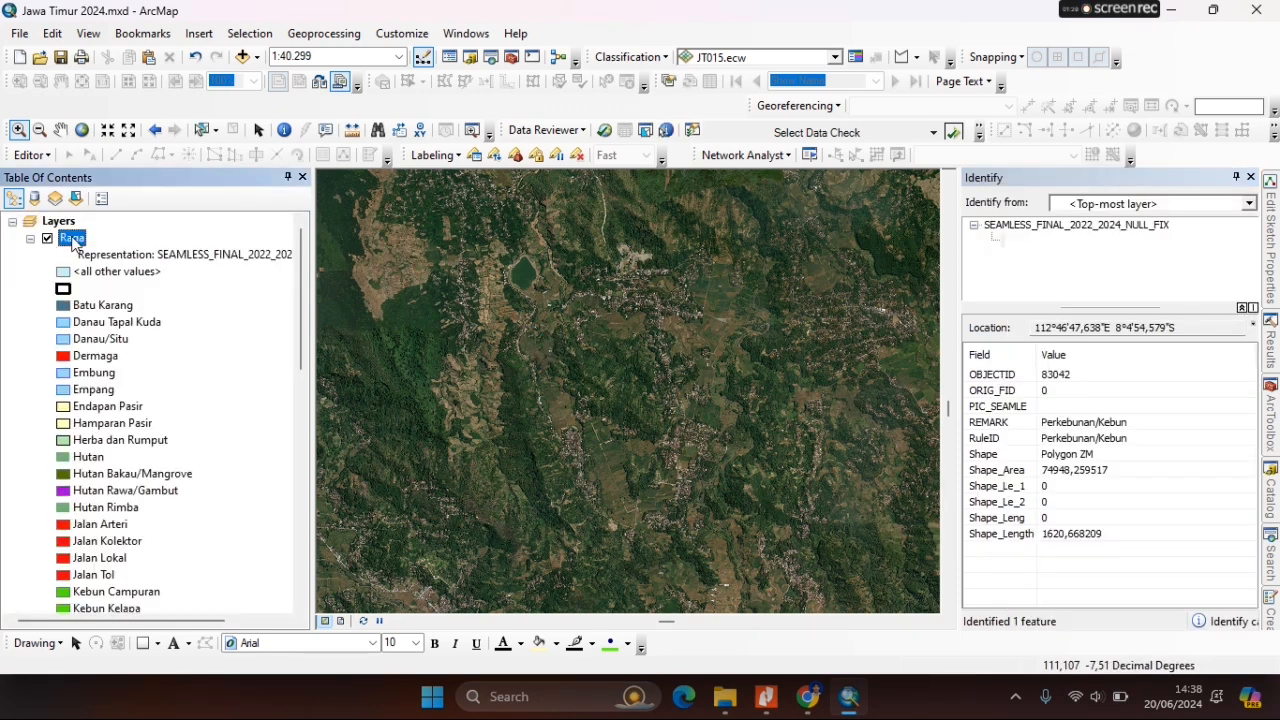
{"action": "right_click", "coordinate": [73, 244]}
{"action": "left_click", "coordinate": [52, 306]}
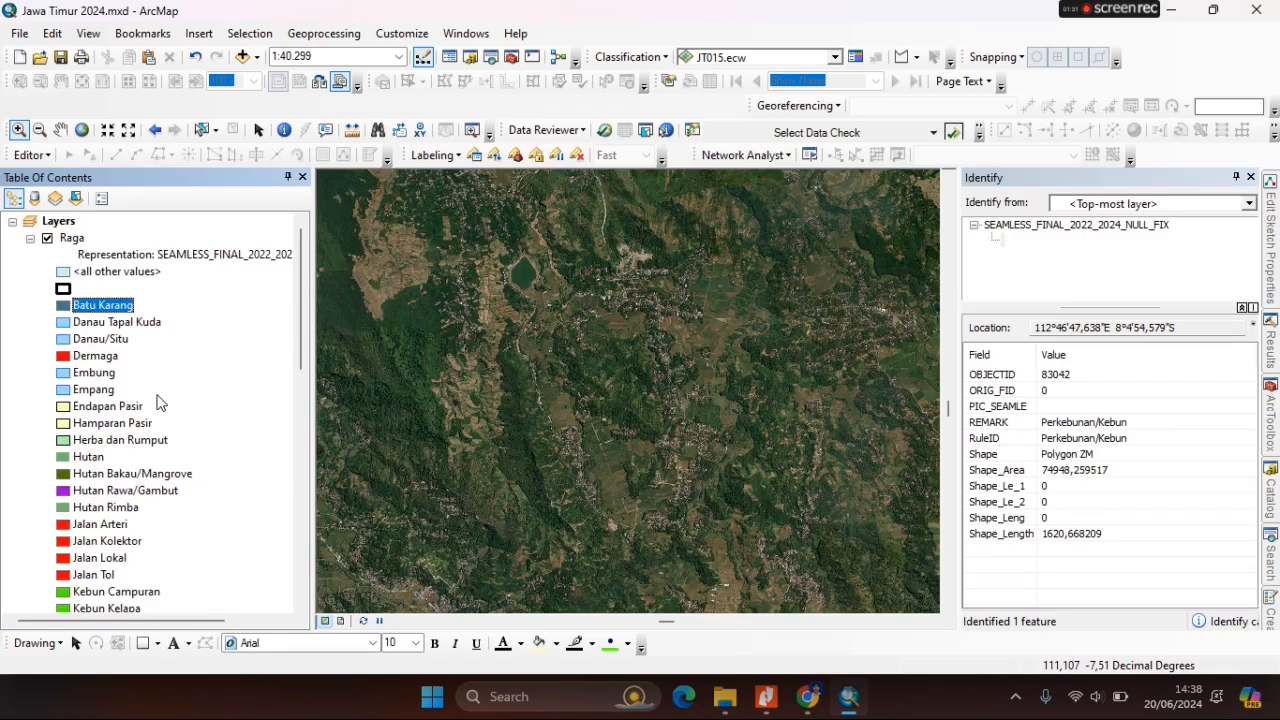
{"action": "scroll", "coordinate": [157, 402], "scroll_direction": "down", "scroll_amount": 10}
{"action": "scroll", "coordinate": [157, 413], "scroll_direction": "up", "scroll_amount": 10}
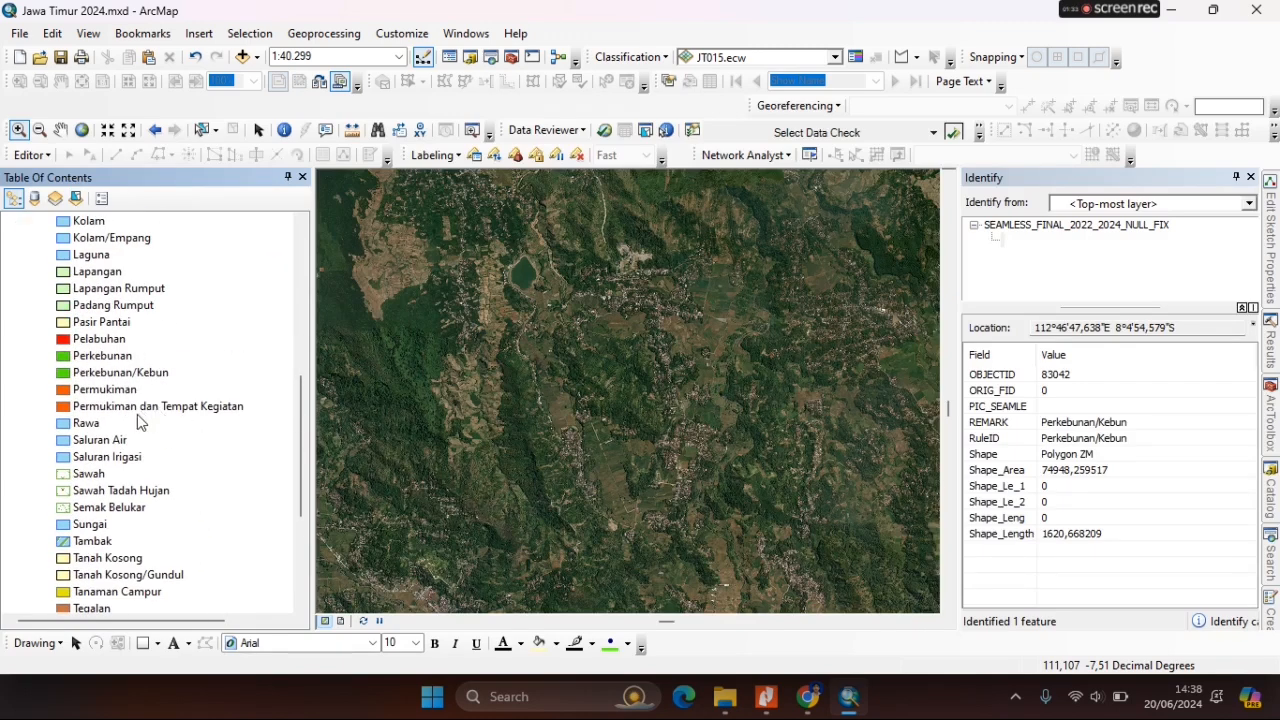
{"action": "scroll", "coordinate": [147, 362], "scroll_direction": "up", "scroll_amount": 3}
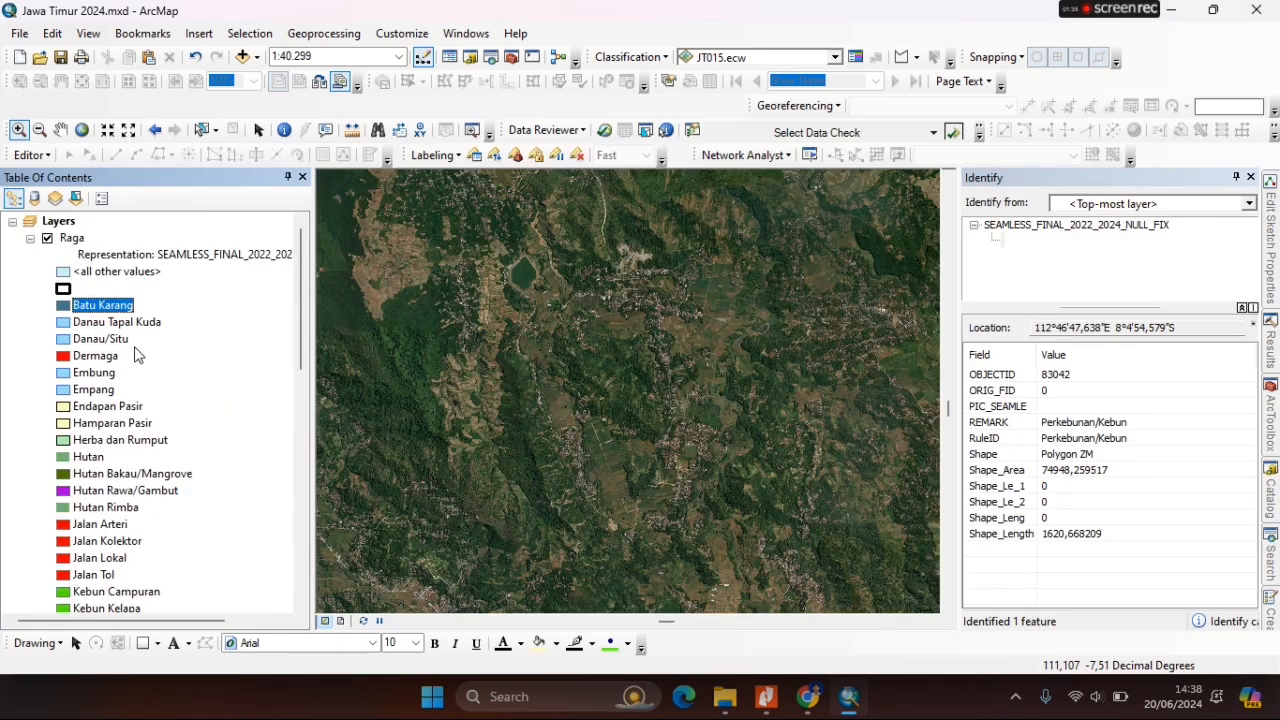
Zoom to the added layer's extent, and examine its unclassified, black-outlined polygons along the coast down to 1:5.000 scale.
{"action": "right_click", "coordinate": [72, 238]}
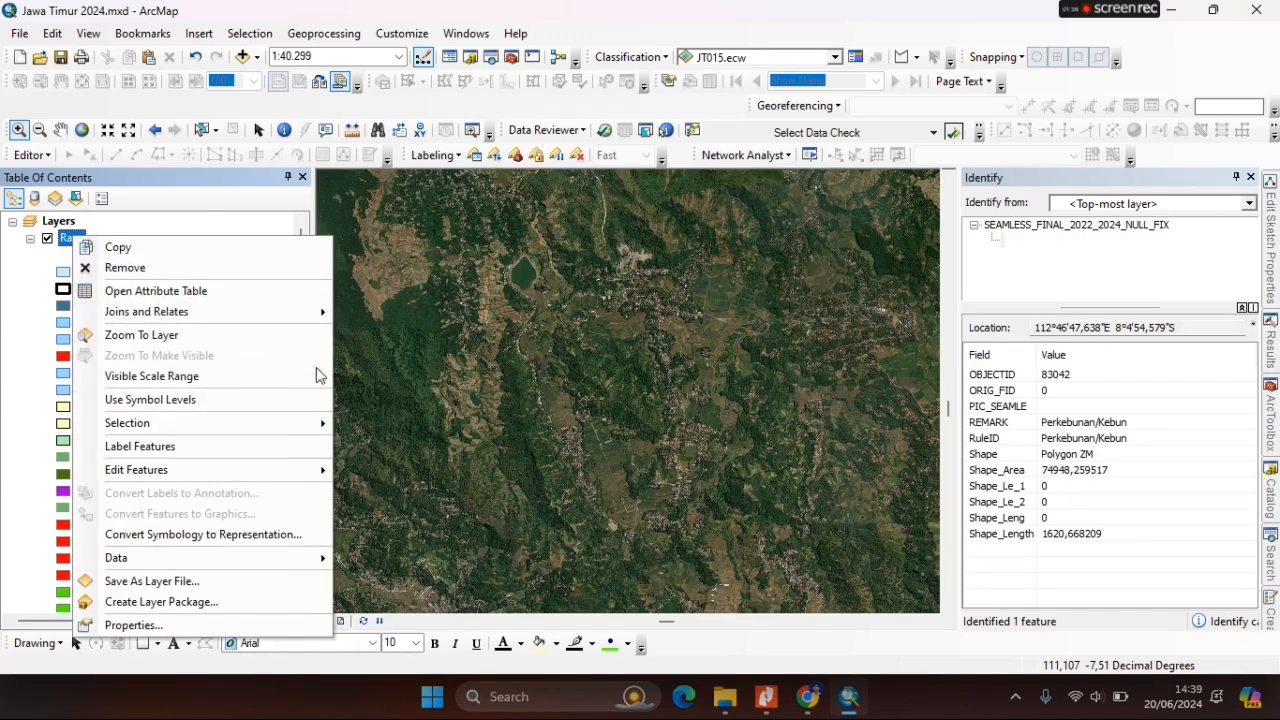
{"action": "left_click", "coordinate": [141, 335]}
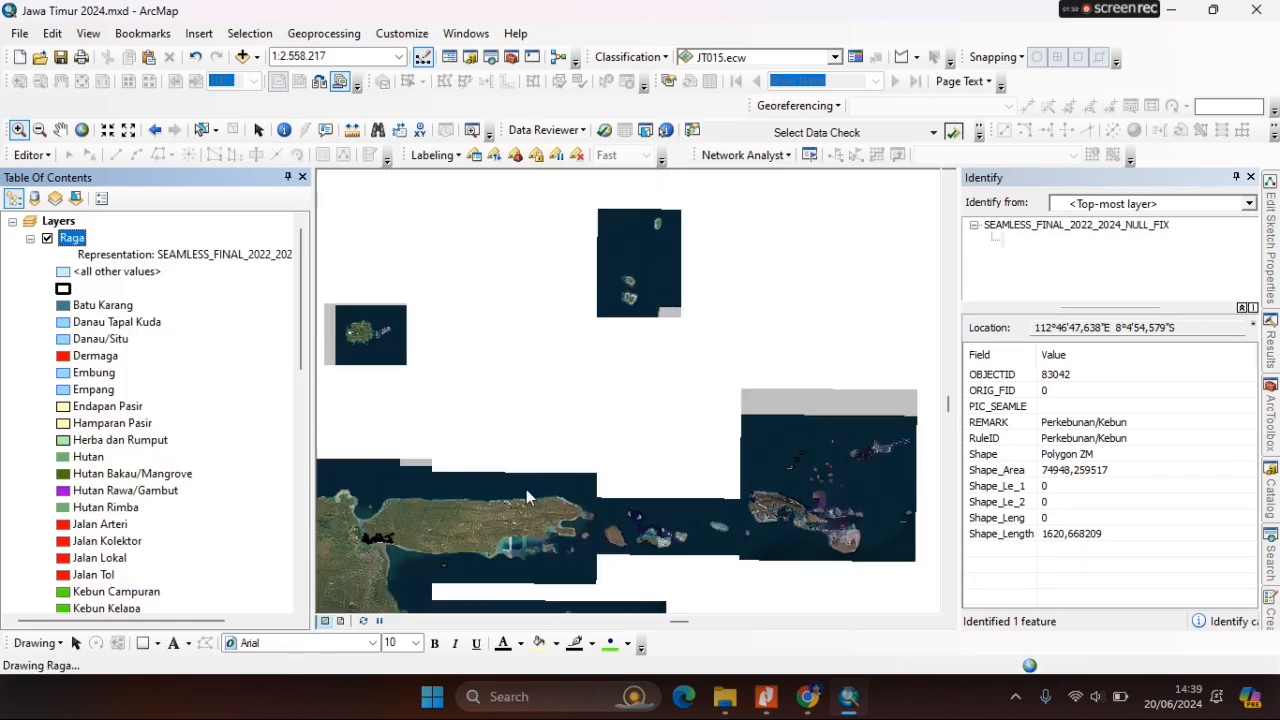
{"action": "left_click", "coordinate": [22, 132]}
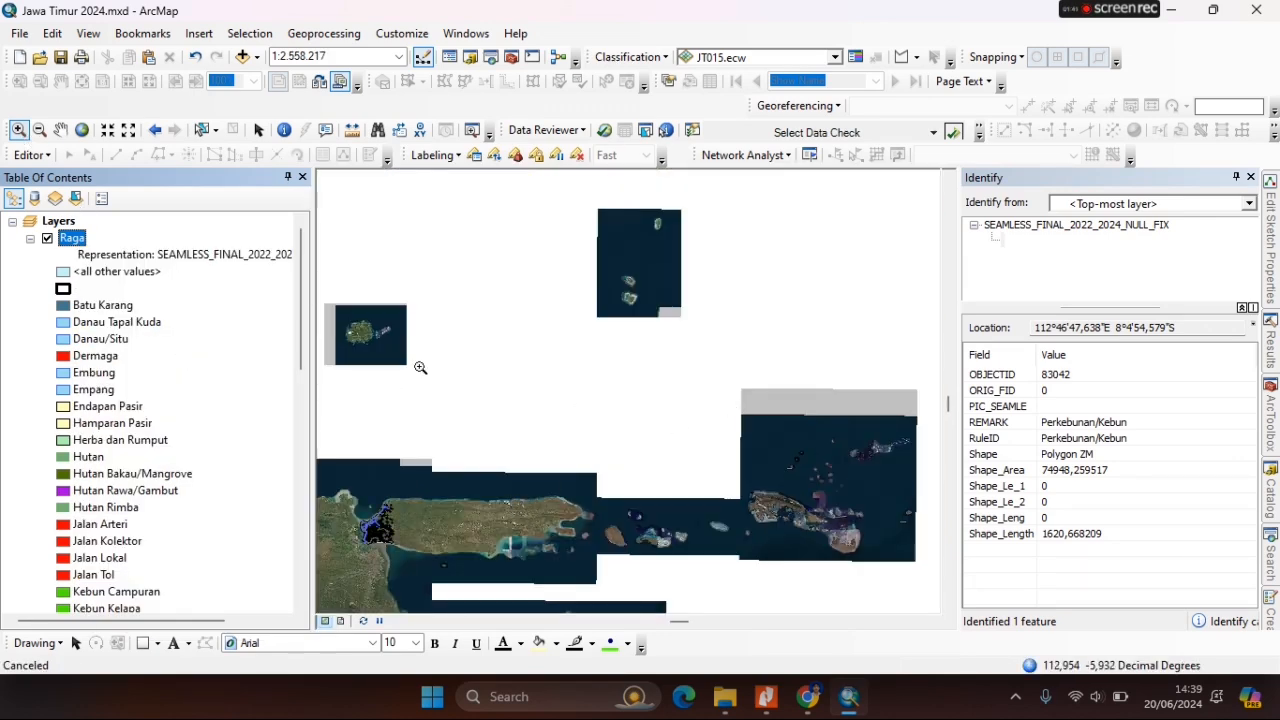
{"action": "left_click", "coordinate": [368, 502]}
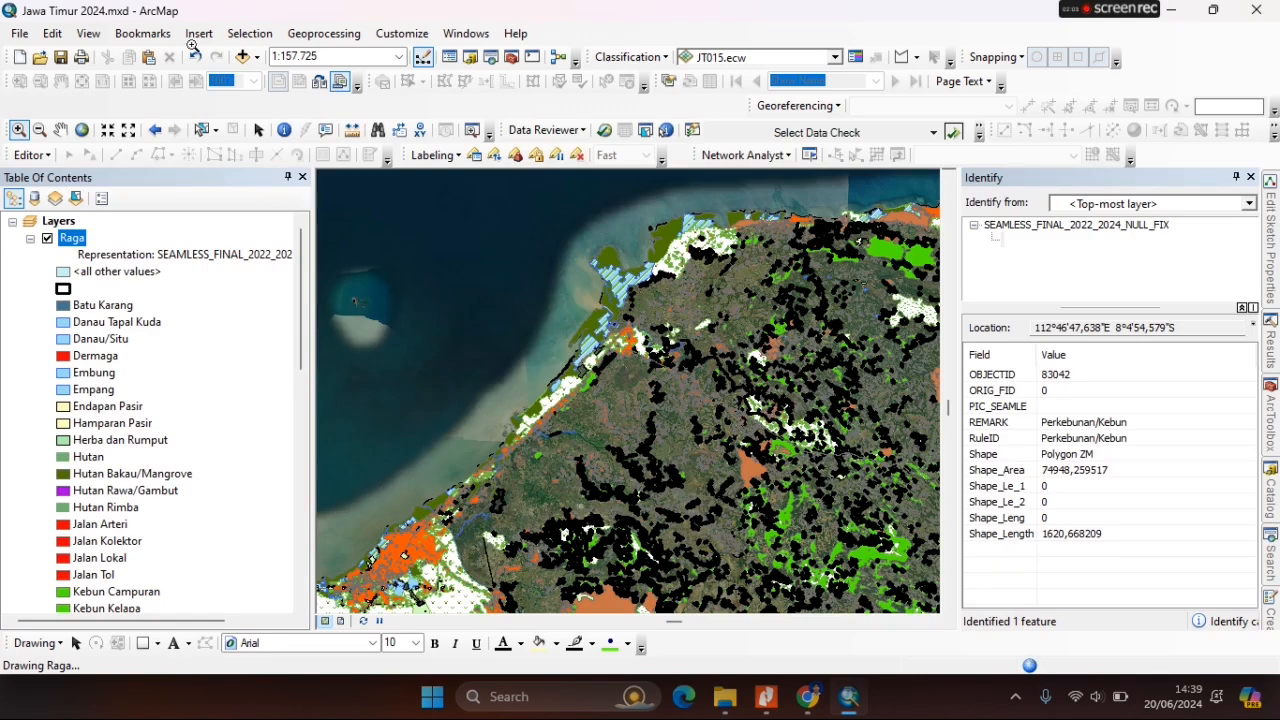
{"action": "left_click", "coordinate": [155, 130]}
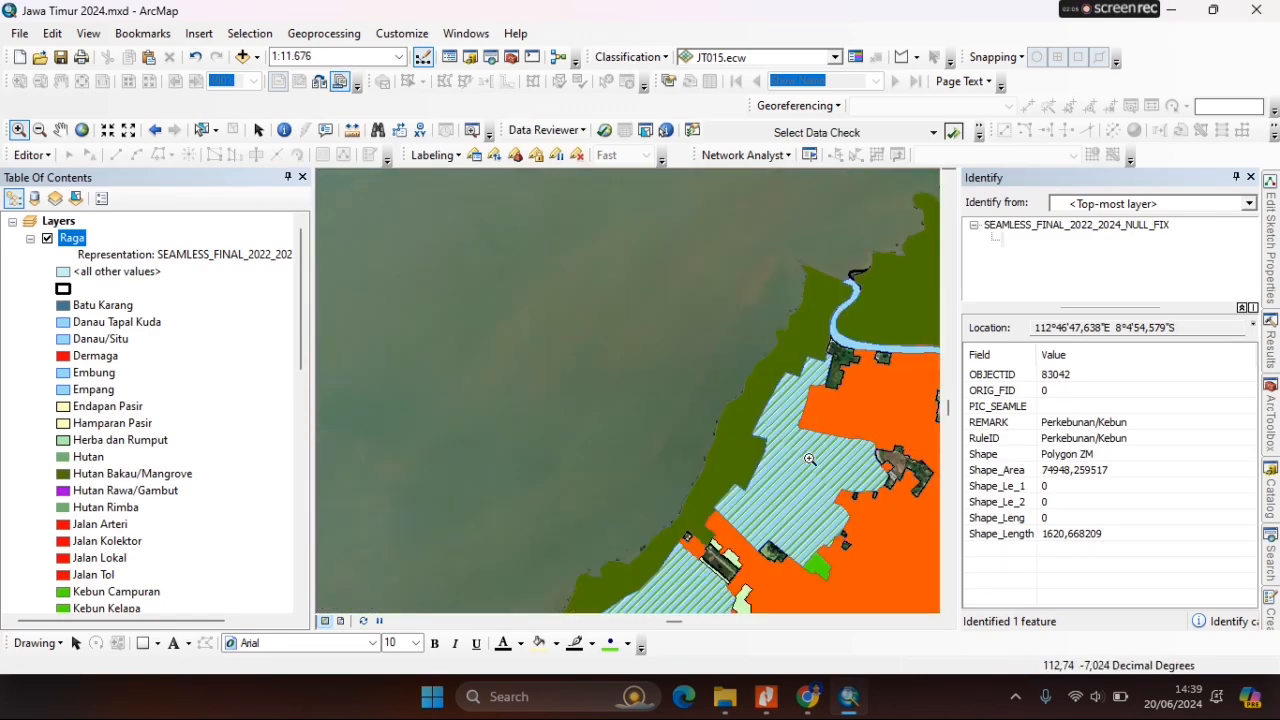
{"action": "left_click_drag", "start_coordinate": [812, 460], "coordinate": [586, 292]}
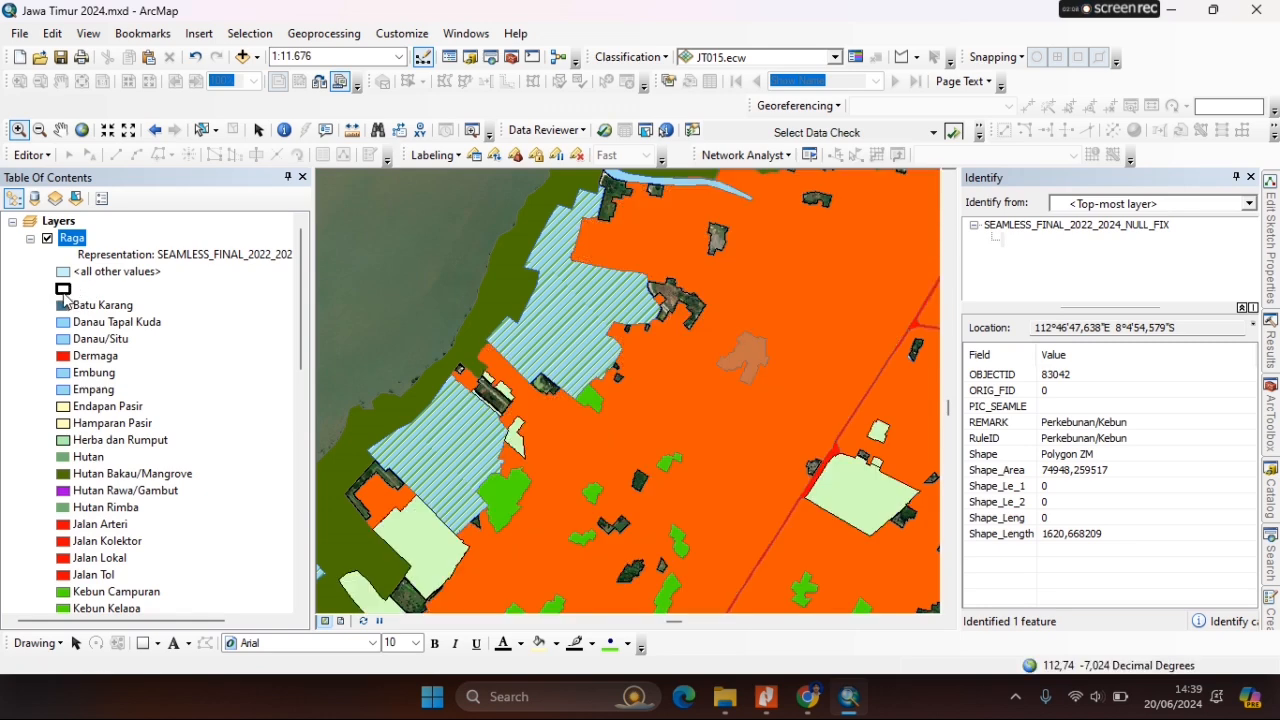
{"action": "left_click", "coordinate": [63, 291]}
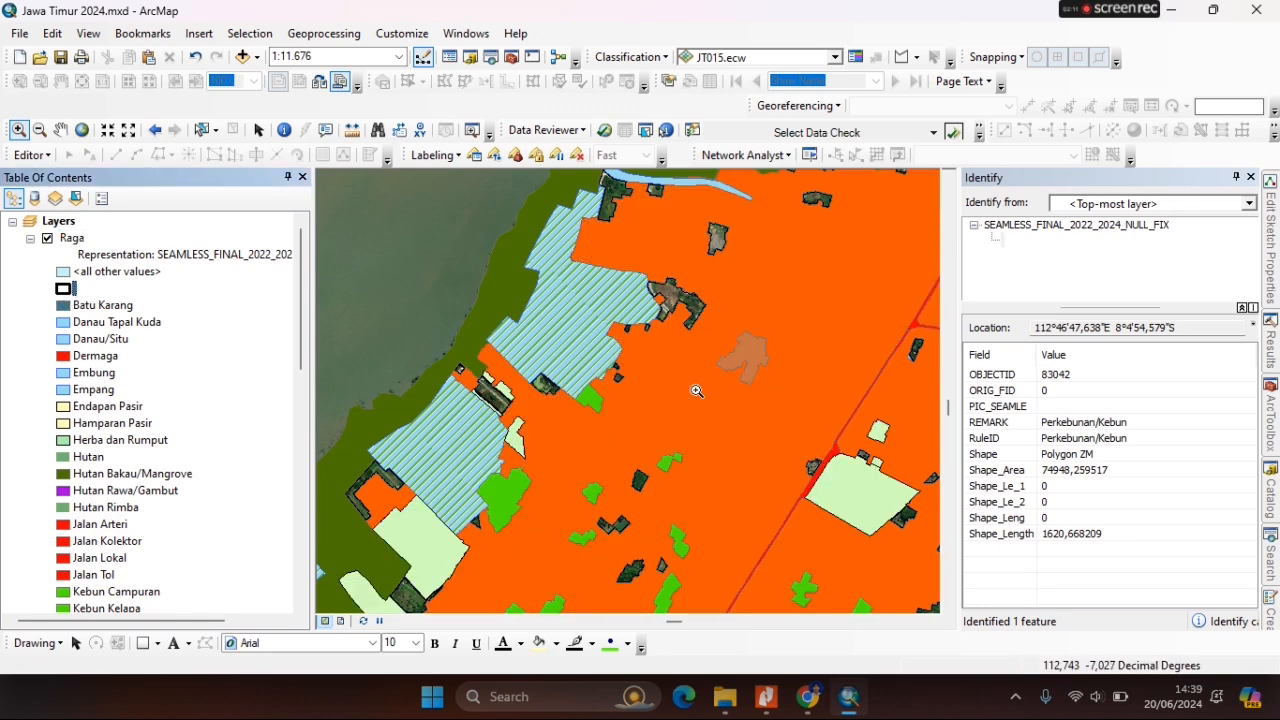
{"action": "left_click_drag", "start_coordinate": [447, 570], "coordinate": [566, 382]}
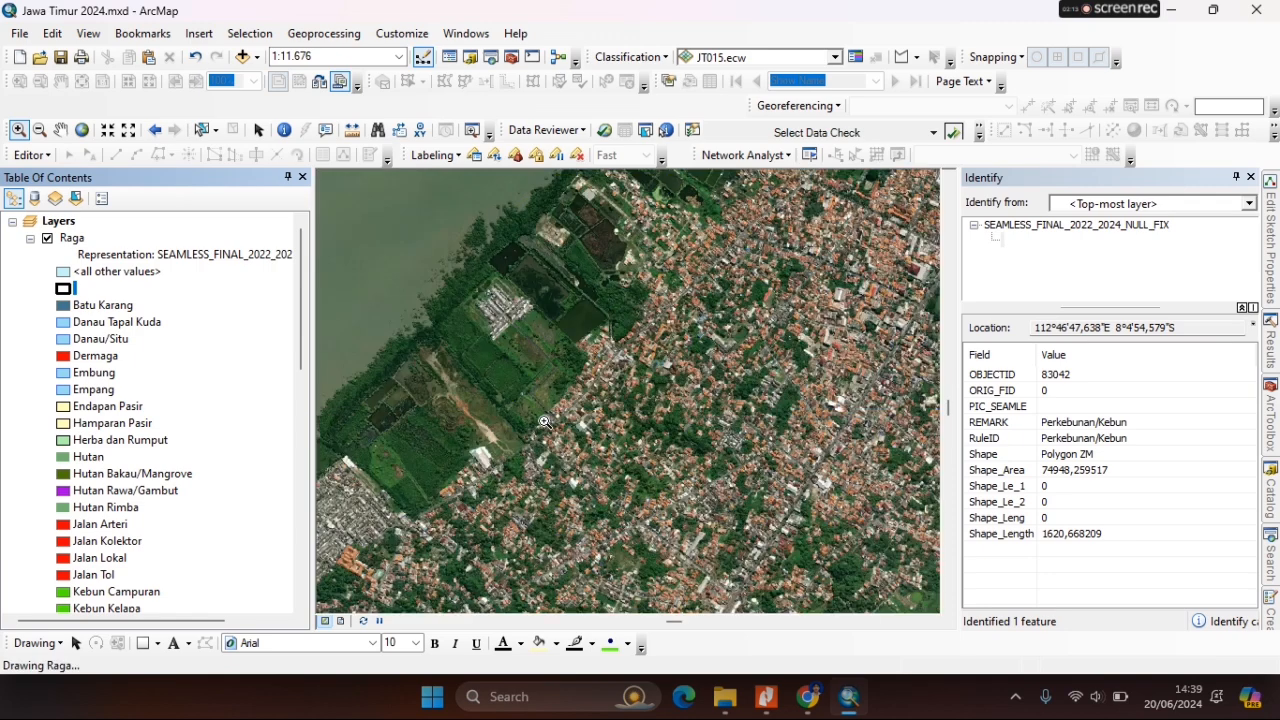
{"action": "scroll", "coordinate": [545, 410], "scroll_direction": "down", "scroll_amount": 3}
{"action": "scroll", "coordinate": [538, 418], "scroll_direction": "down", "scroll_amount": 1}
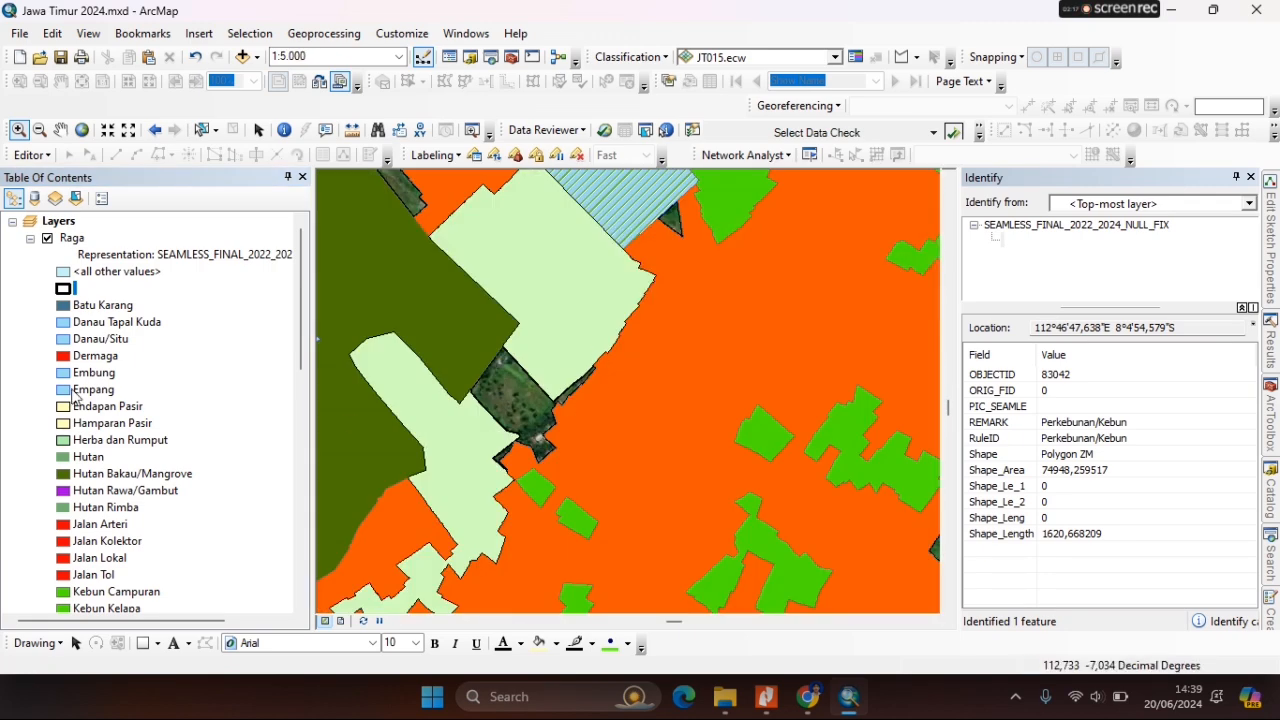
Make the added land-cover layer partly transparent so the satellite imagery shows through its polygons.
{"action": "right_click", "coordinate": [78, 238]}
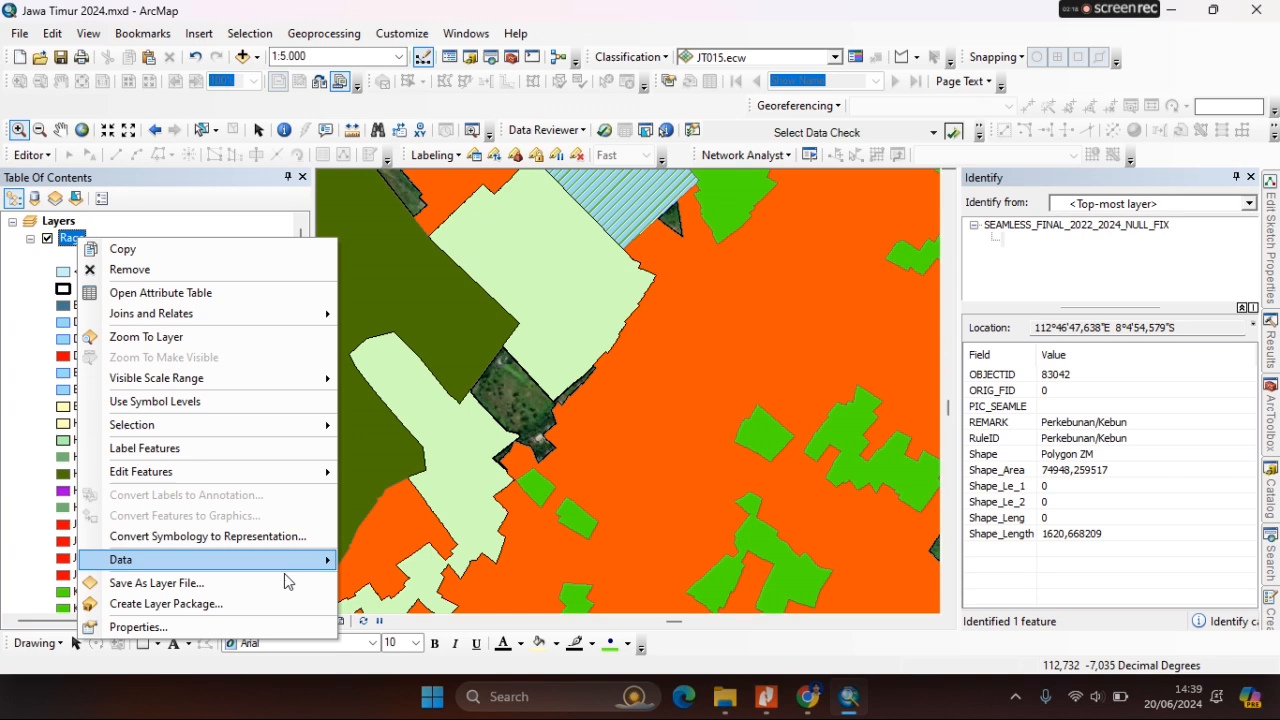
{"action": "left_click", "coordinate": [234, 626]}
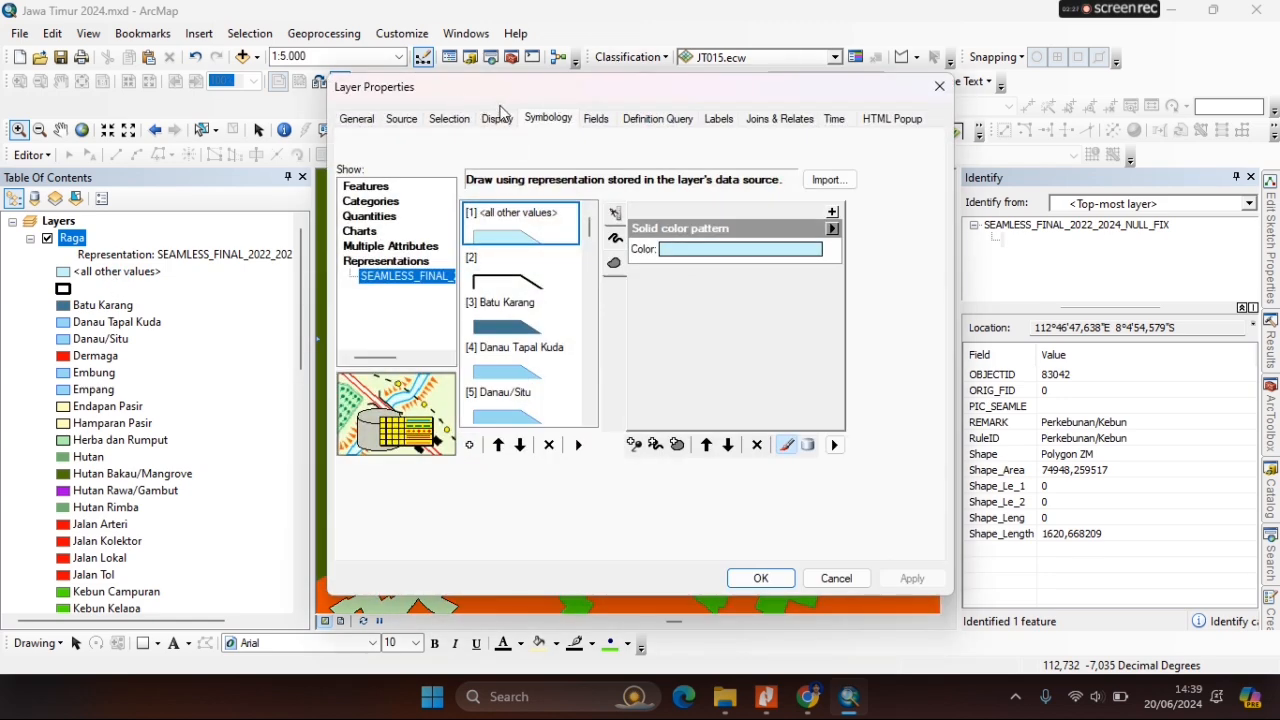
{"action": "left_click", "coordinate": [498, 118]}
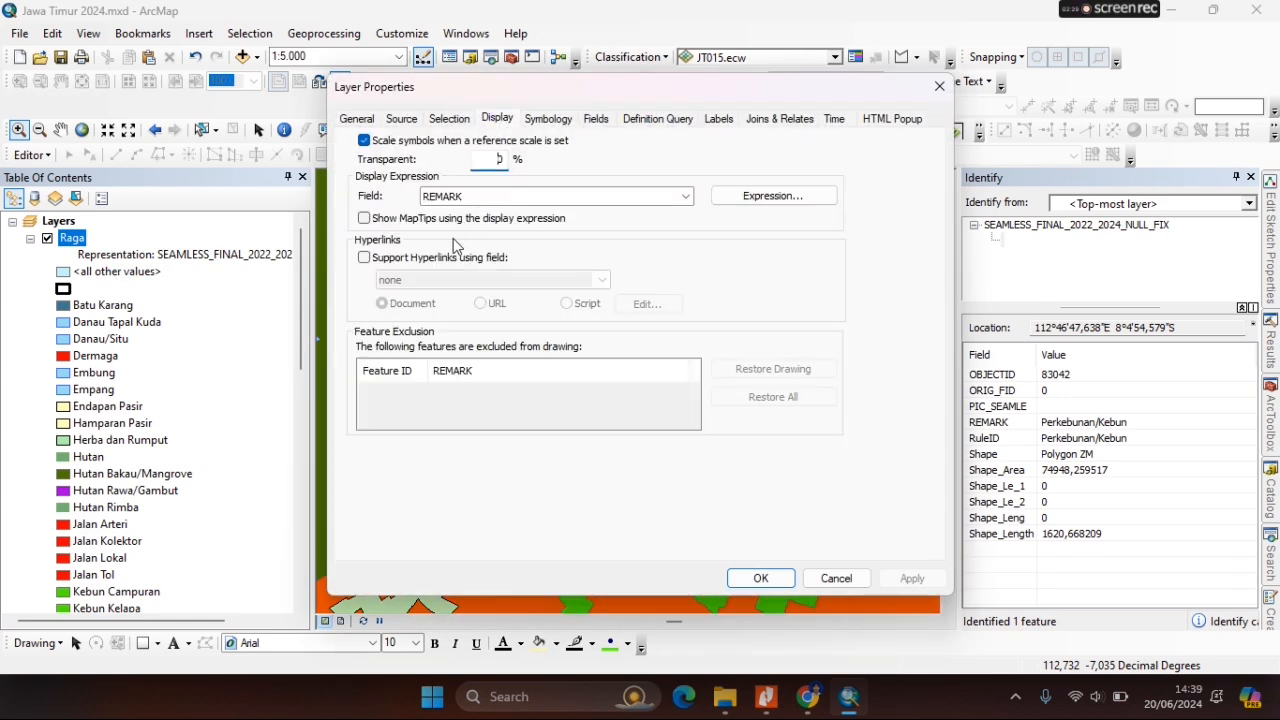
{"action": "left_click", "coordinate": [760, 578]}
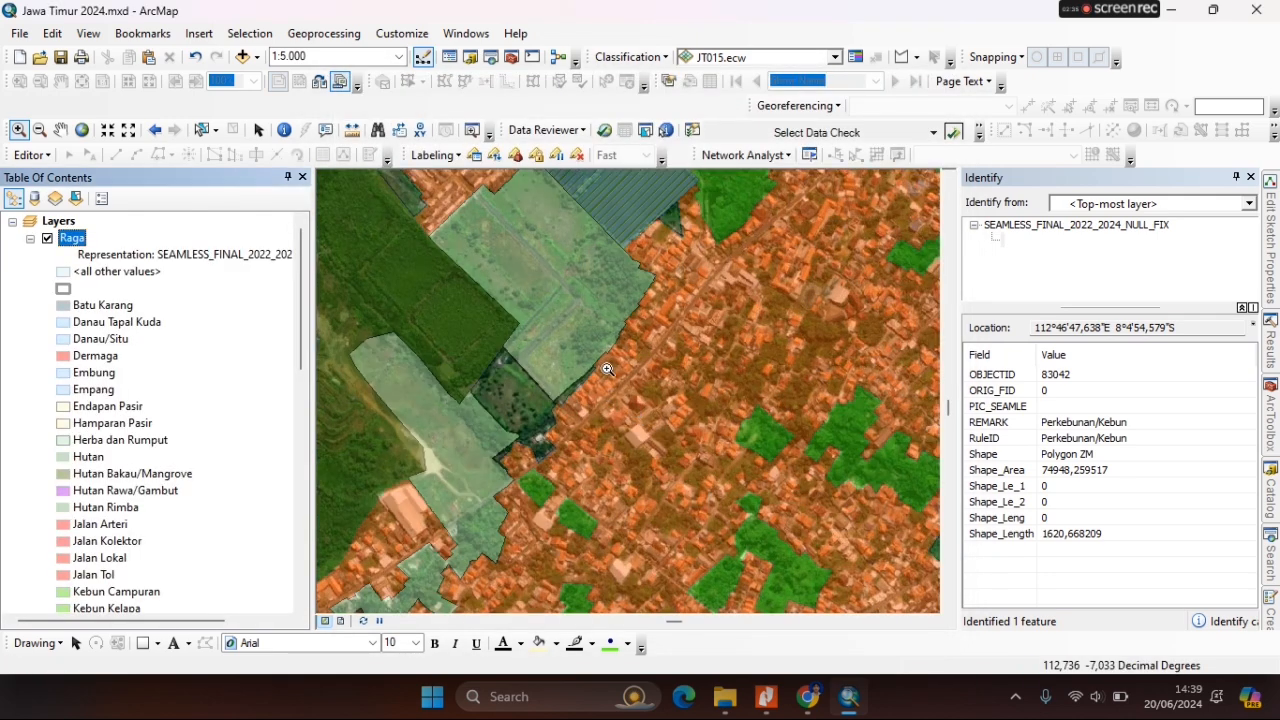
{"action": "left_click_drag", "start_coordinate": [606, 369], "coordinate": [790, 449]}
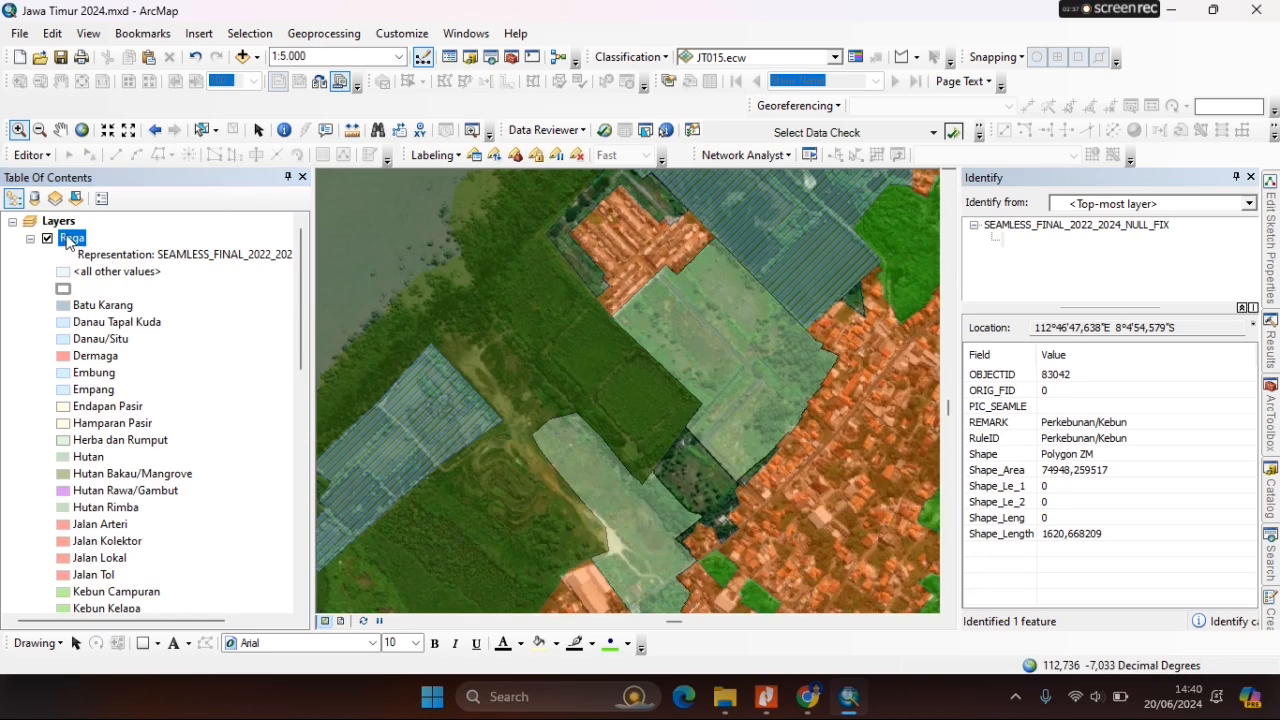
Turn on feature labels for the Raga layer and locate the unlabelled polygon between the two Padang Rumput areas.
{"action": "right_click", "coordinate": [68, 238]}
{"action": "left_click", "coordinate": [232, 446]}
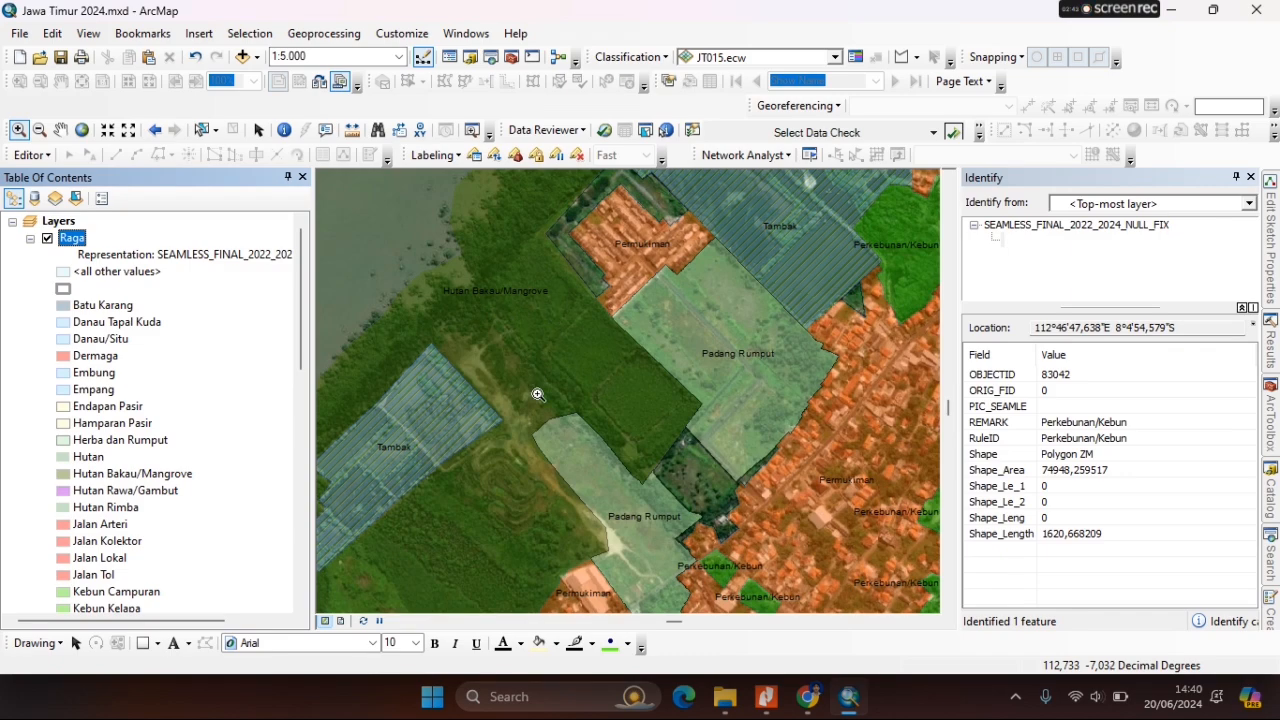
{"action": "left_click_drag", "start_coordinate": [757, 485], "coordinate": [738, 428]}
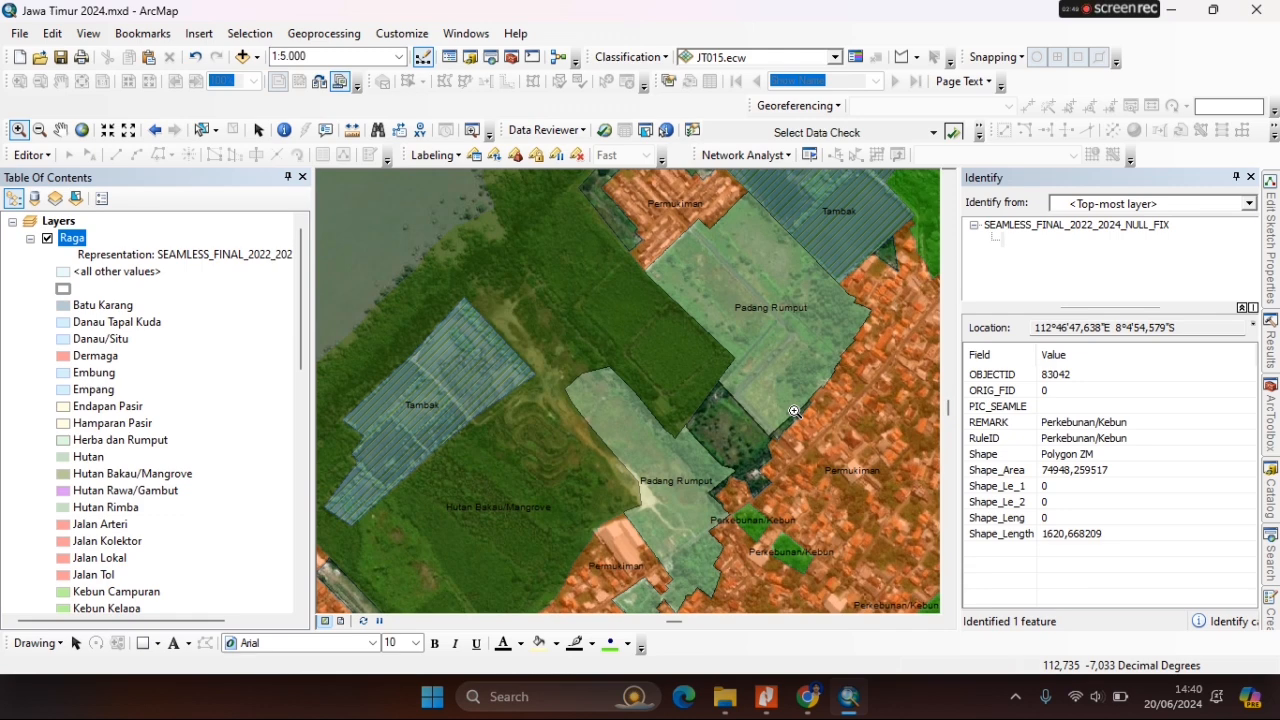
{"action": "scroll", "coordinate": [753, 431], "scroll_direction": "up", "scroll_amount": 1}
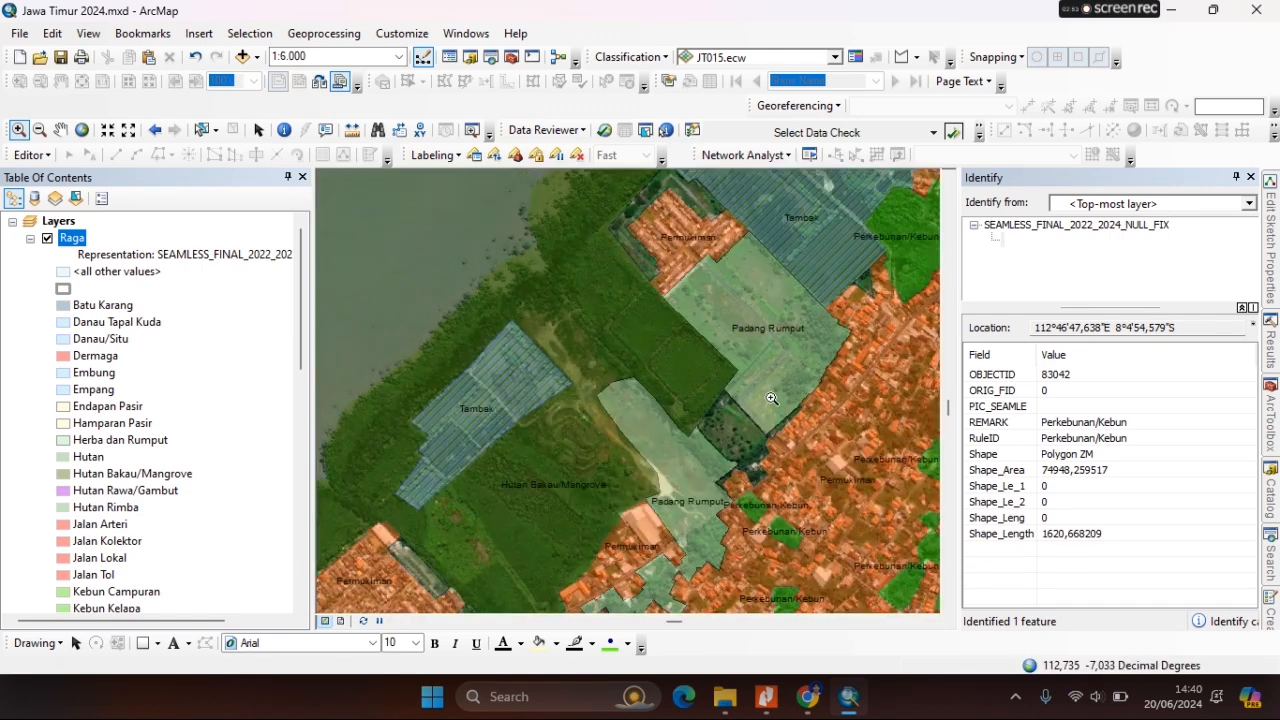
{"action": "left_click", "coordinate": [852, 292]}
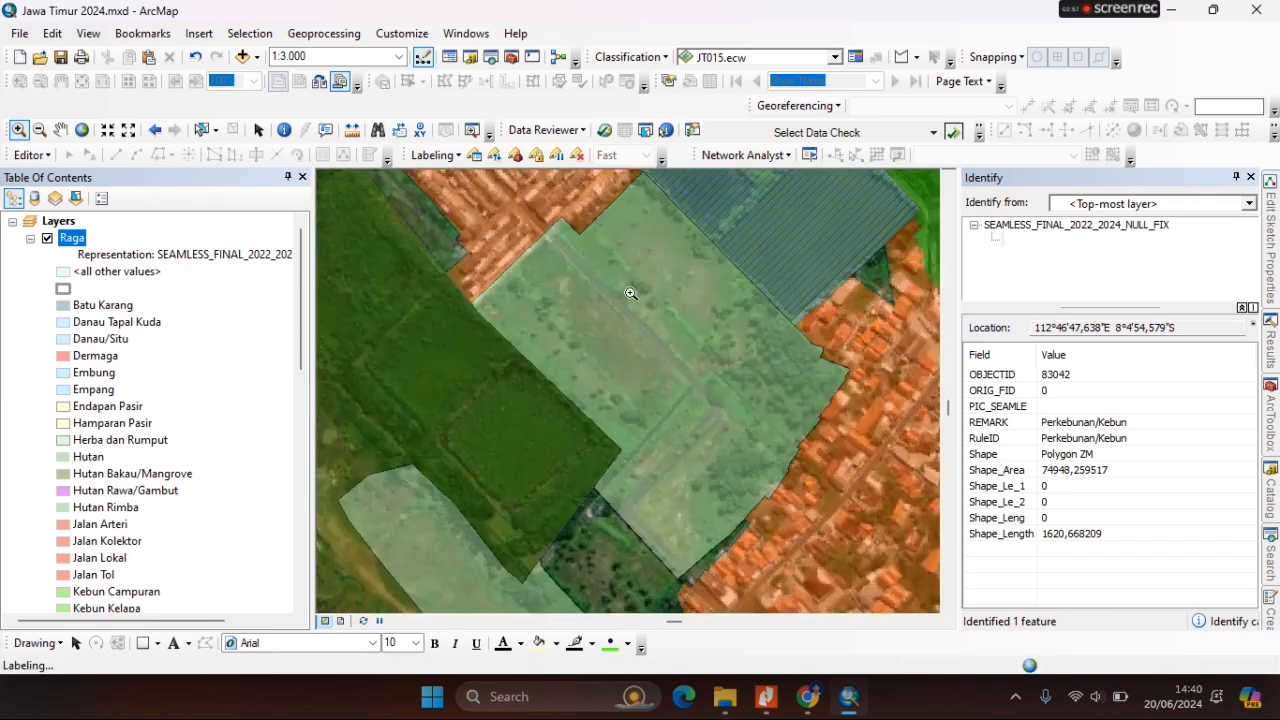
{"action": "left_click_drag", "start_coordinate": [762, 468], "coordinate": [839, 296]}
{"action": "left_click_drag", "start_coordinate": [778, 366], "coordinate": [683, 480]}
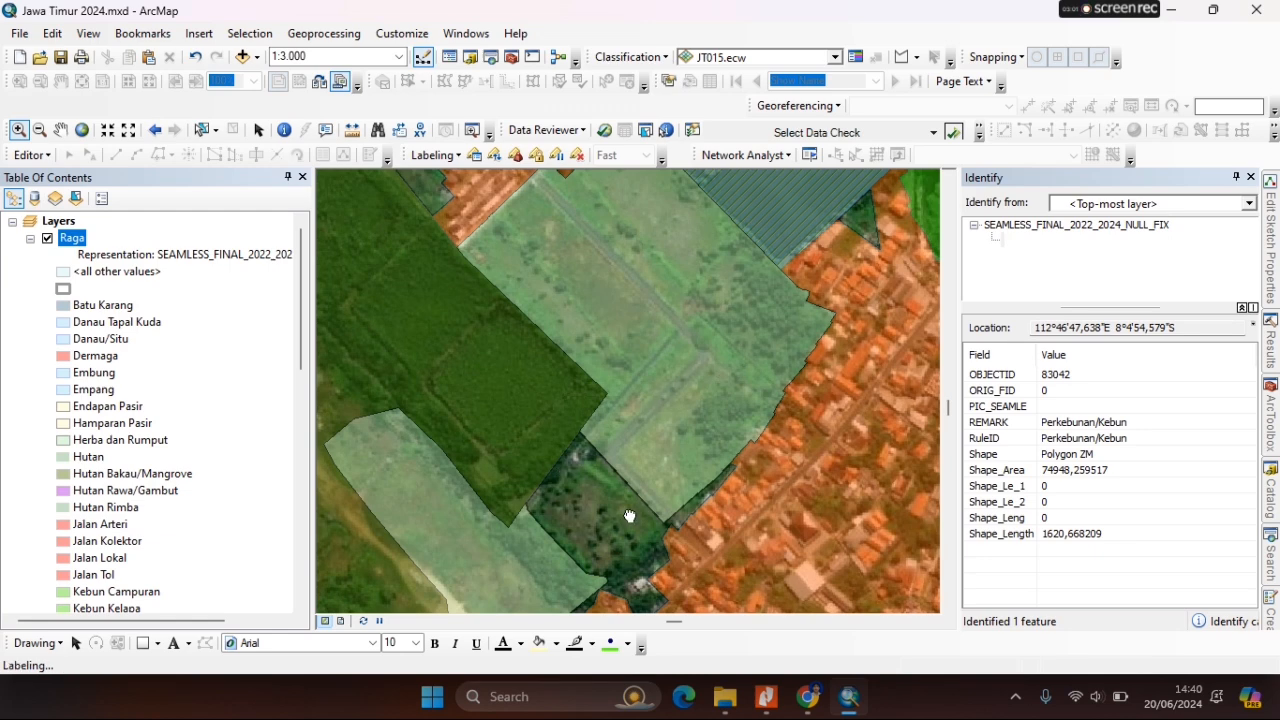
Start editing the Raga layer and select the unclassified polygon together with the two adjoining Padang Rumput polygons.
{"action": "right_click", "coordinate": [76, 241]}
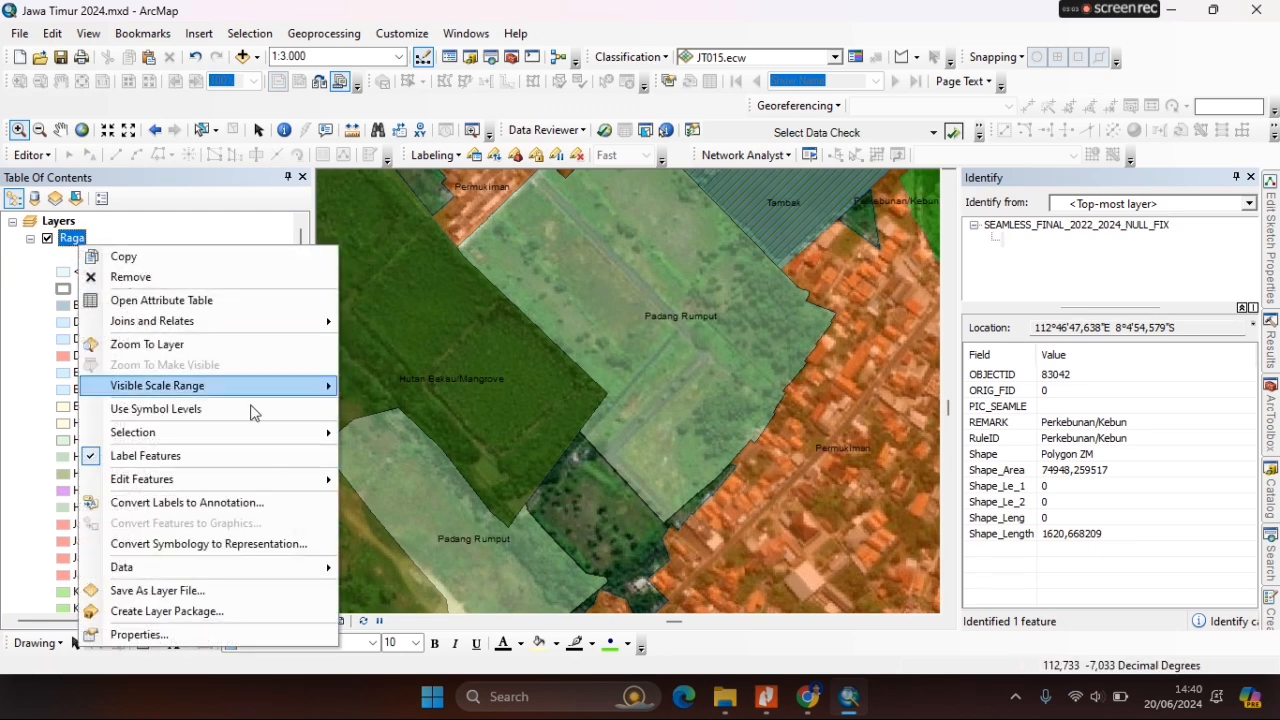
{"action": "mouse_move", "coordinate": [296, 487]}
{"action": "left_click", "coordinate": [387, 482]}
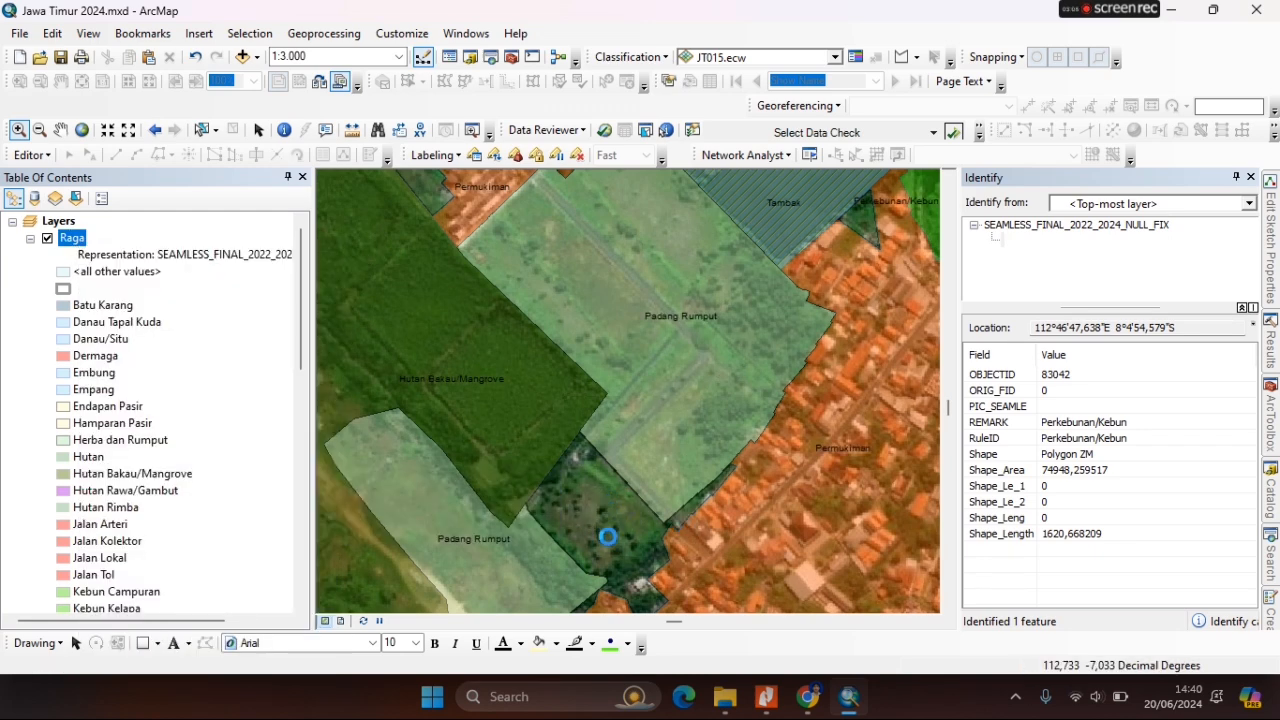
{"action": "left_click", "coordinate": [638, 458]}
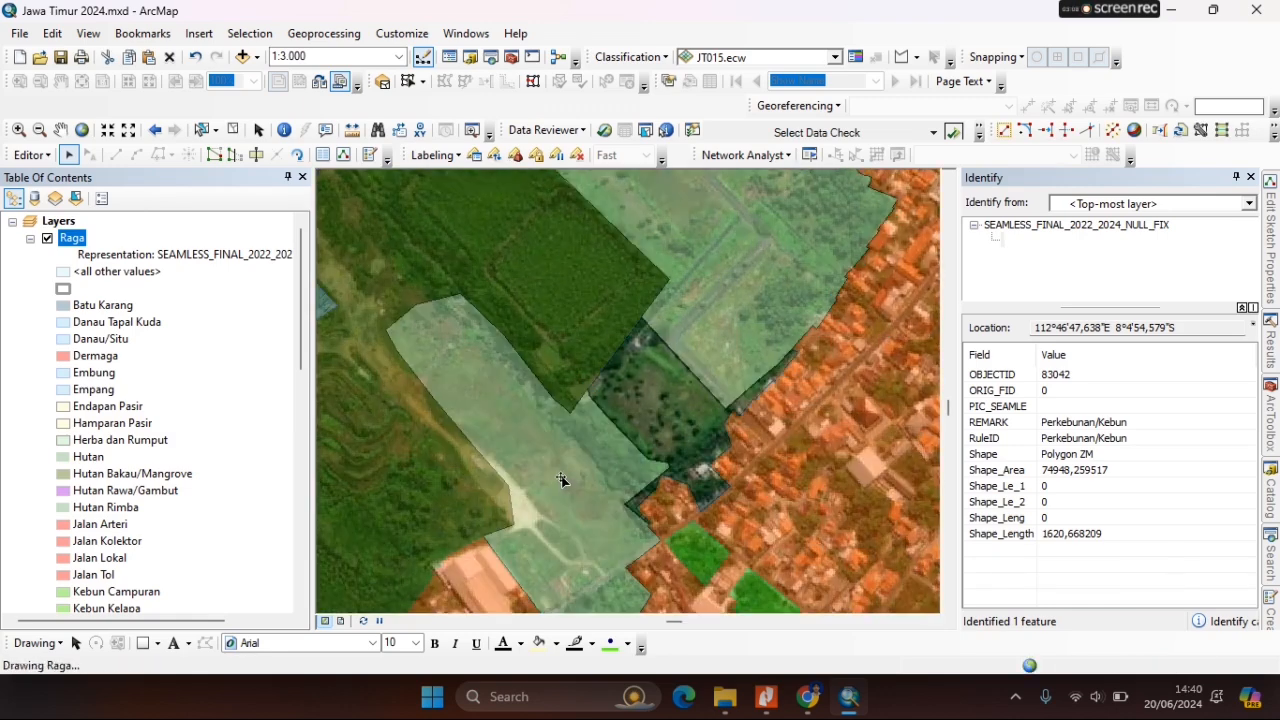
{"action": "left_click", "coordinate": [495, 399], "text": "shift"}
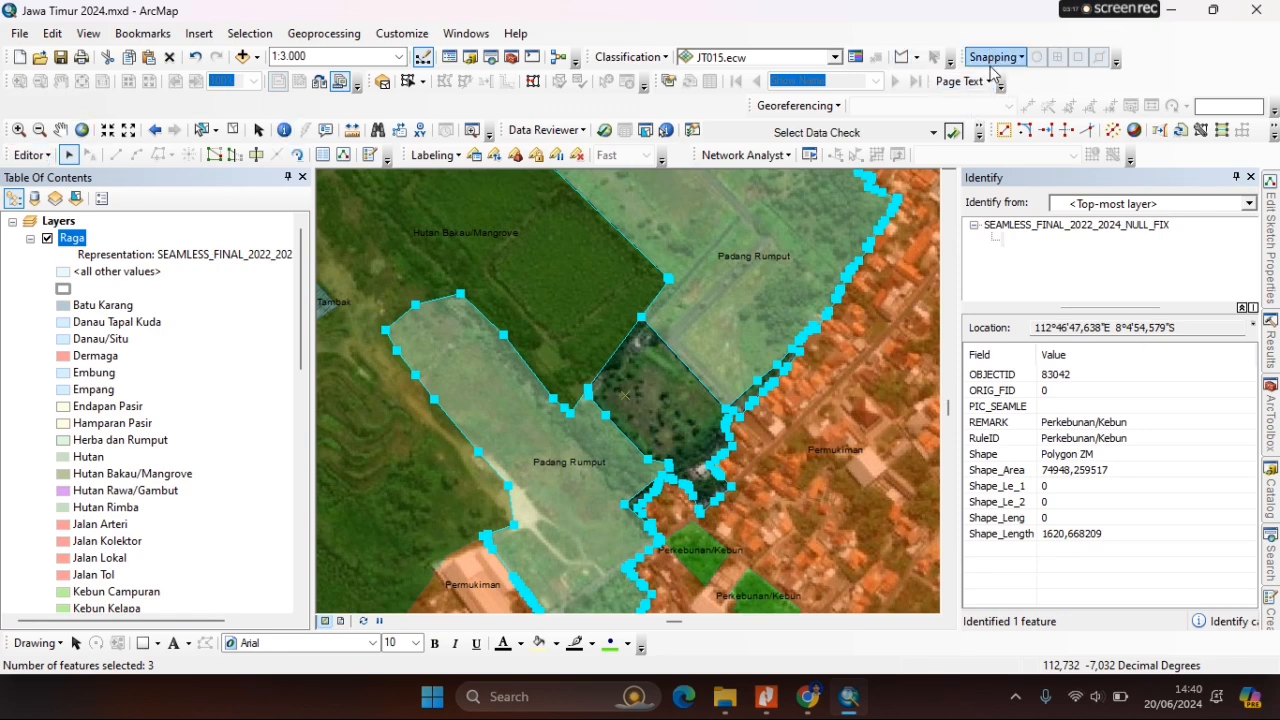
Merge the three selected polygons into the Padang Rumput feature listed last.
{"action": "left_click", "coordinate": [31, 157]}
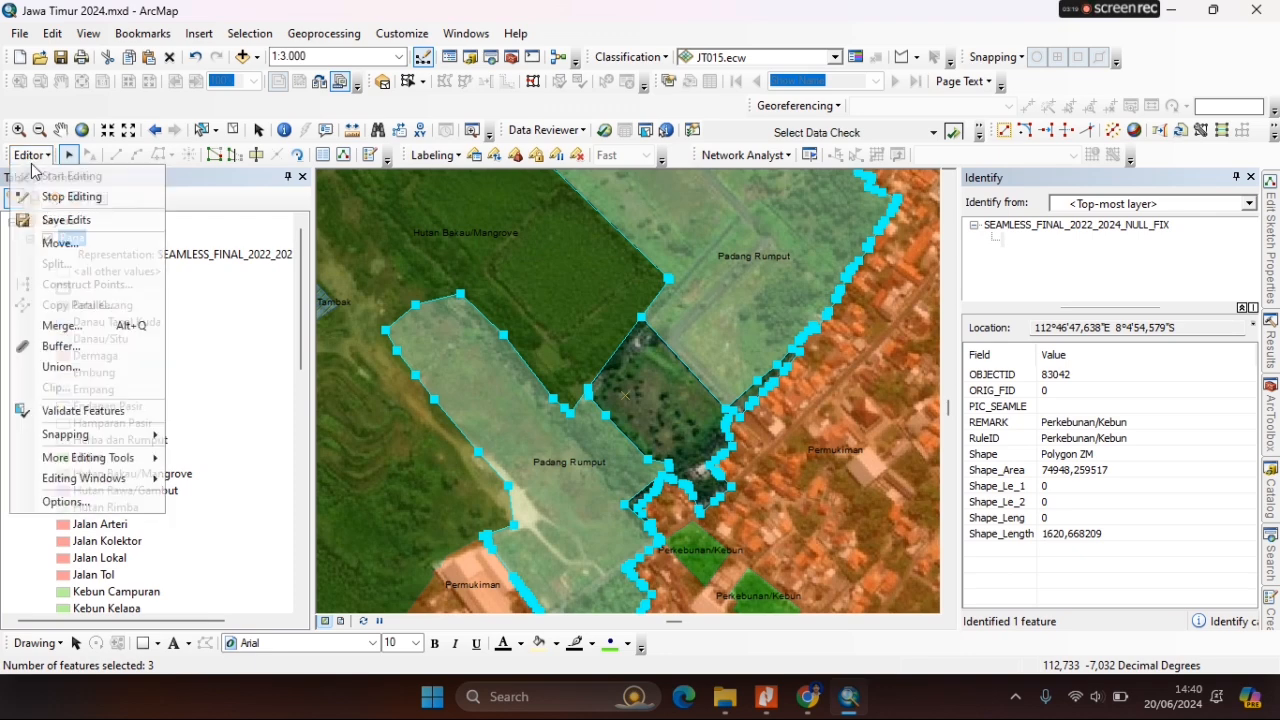
{"action": "left_click", "coordinate": [61, 325]}
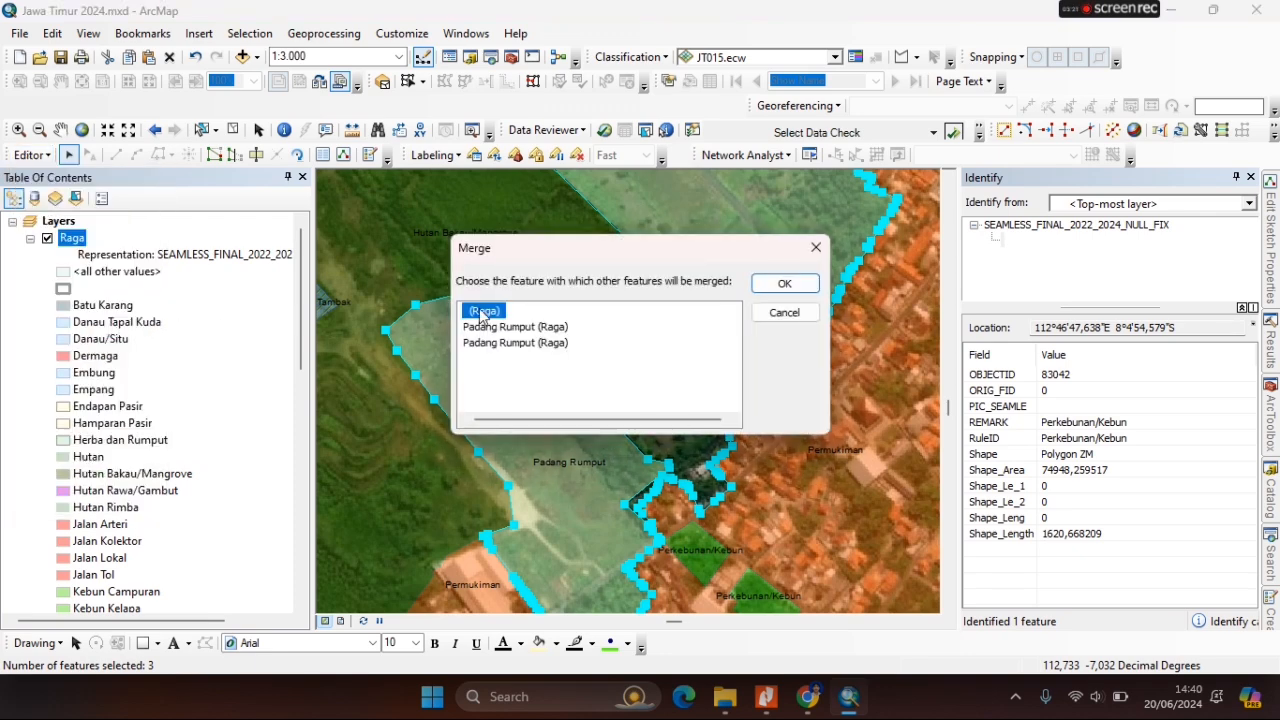
{"action": "left_click", "coordinate": [488, 342]}
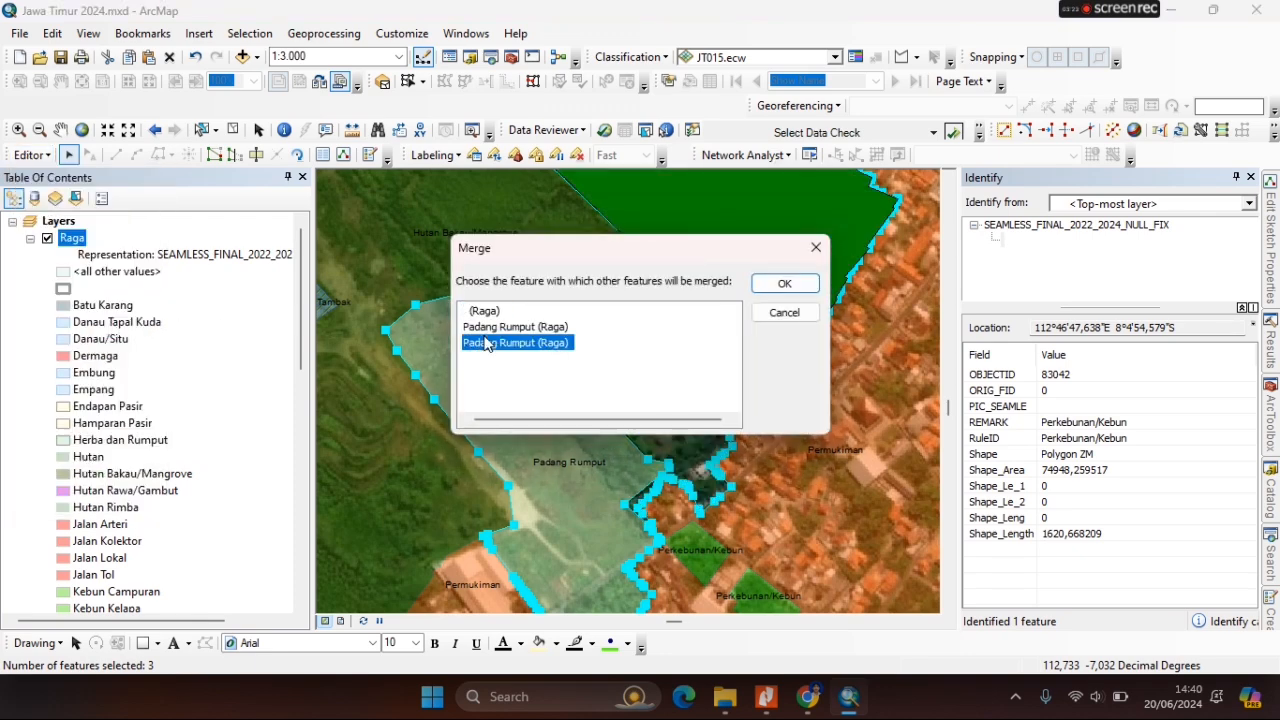
{"action": "left_click", "coordinate": [783, 285]}
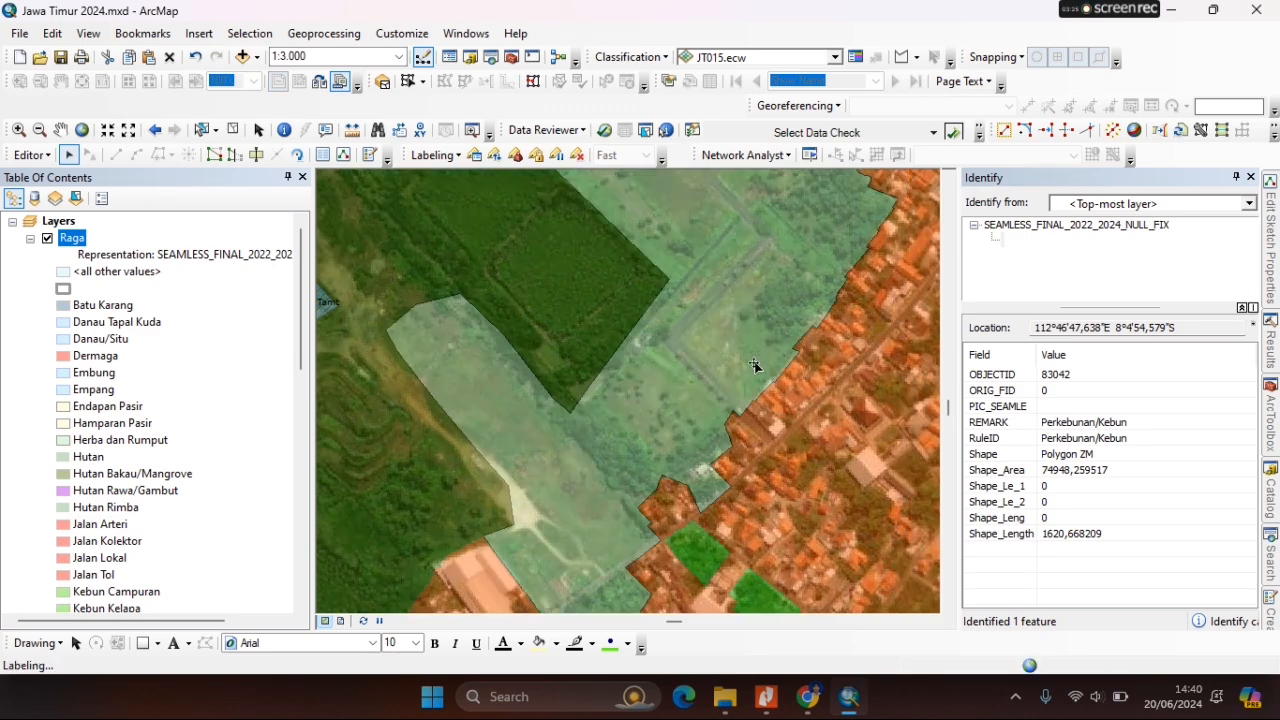
Clear the selection, select the merged Padang Rumput polygon near the white-roofed building, and start cutting it with Cut Polygons.
{"action": "scroll", "coordinate": [836, 387], "scroll_direction": "up", "scroll_amount": 2}
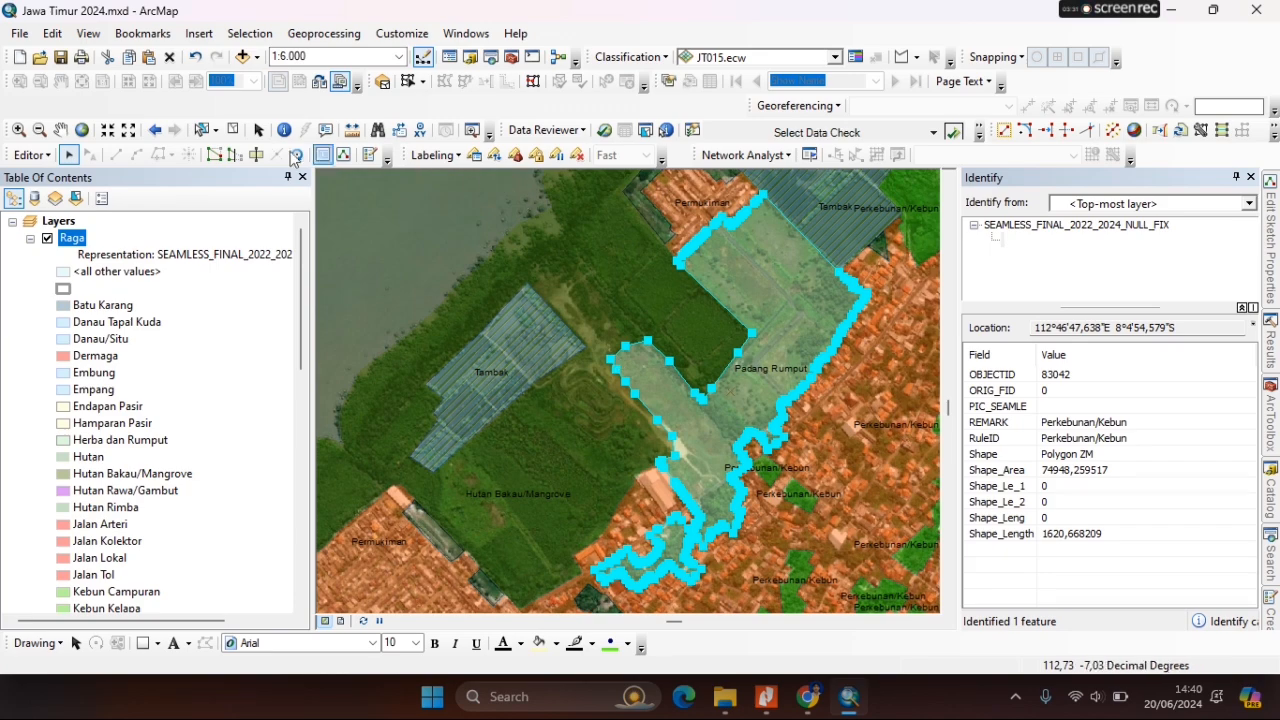
{"action": "left_click", "coordinate": [233, 130]}
{"action": "left_click_drag", "start_coordinate": [670, 526], "coordinate": [592, 463]}
{"action": "scroll", "coordinate": [648, 436], "scroll_direction": "up", "scroll_amount": 4}
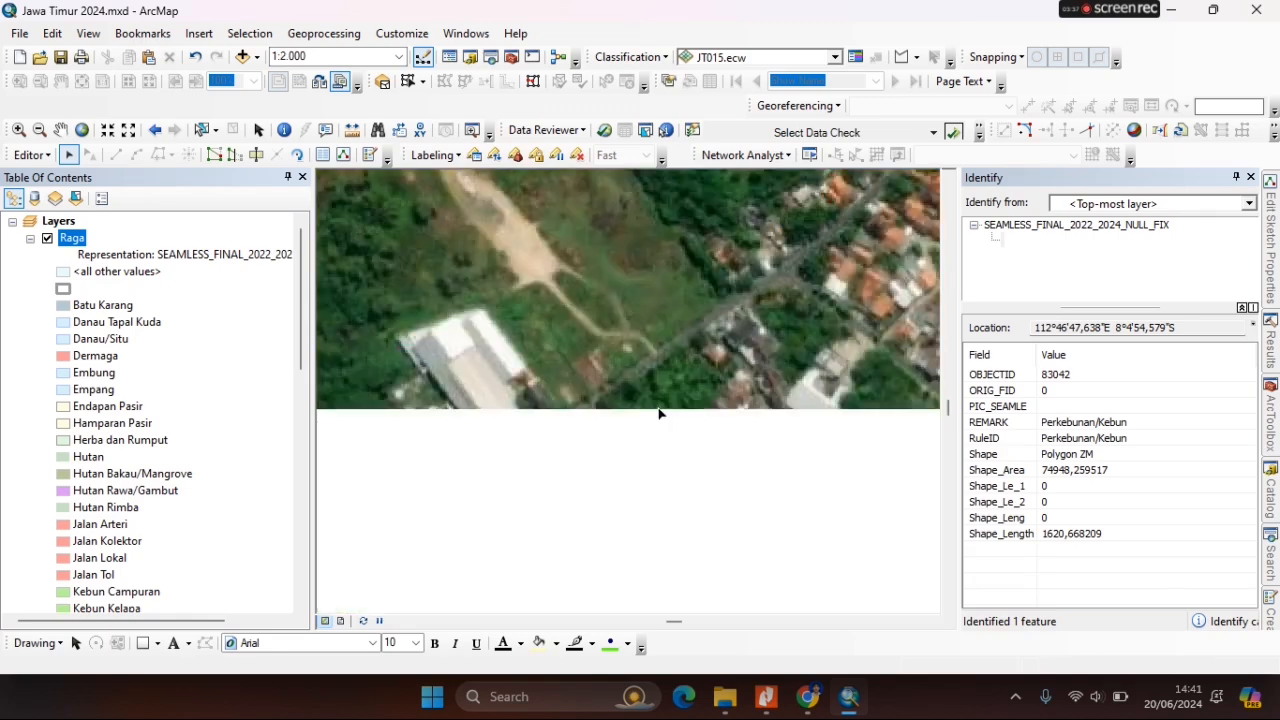
{"action": "left_click", "coordinate": [658, 414]}
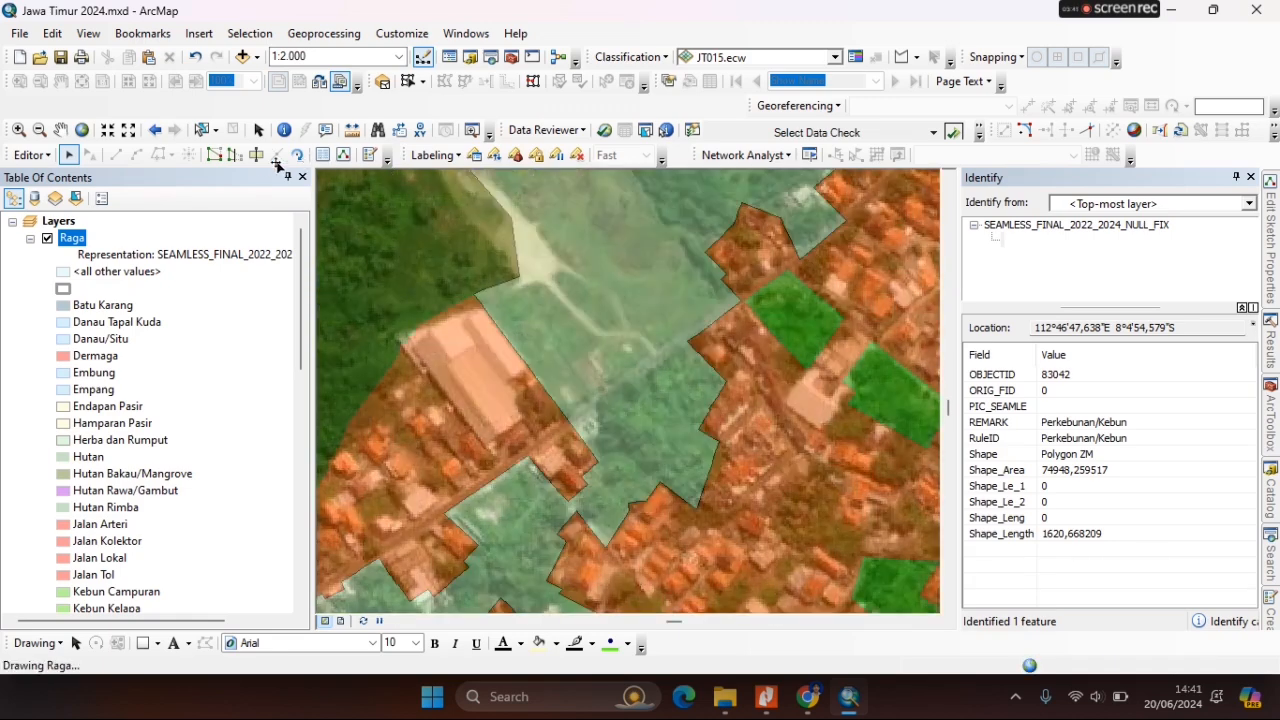
{"action": "left_click", "coordinate": [258, 156]}
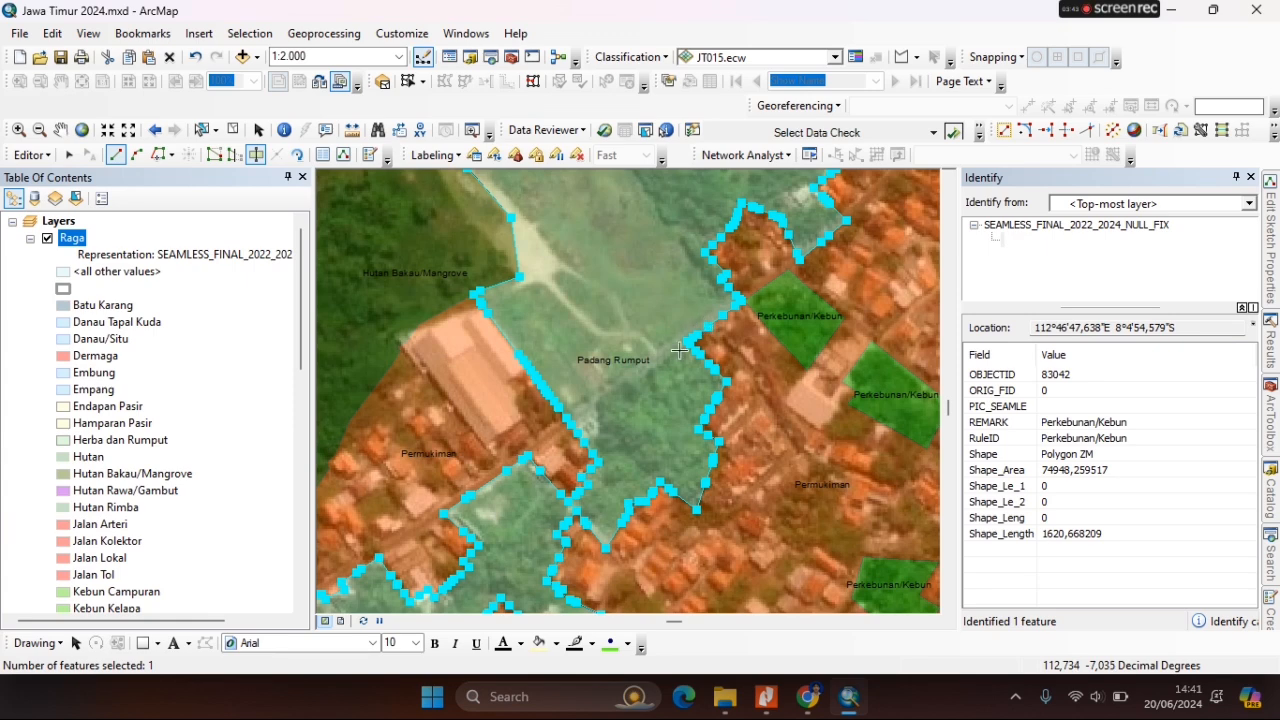
{"action": "left_click", "coordinate": [995, 57]}
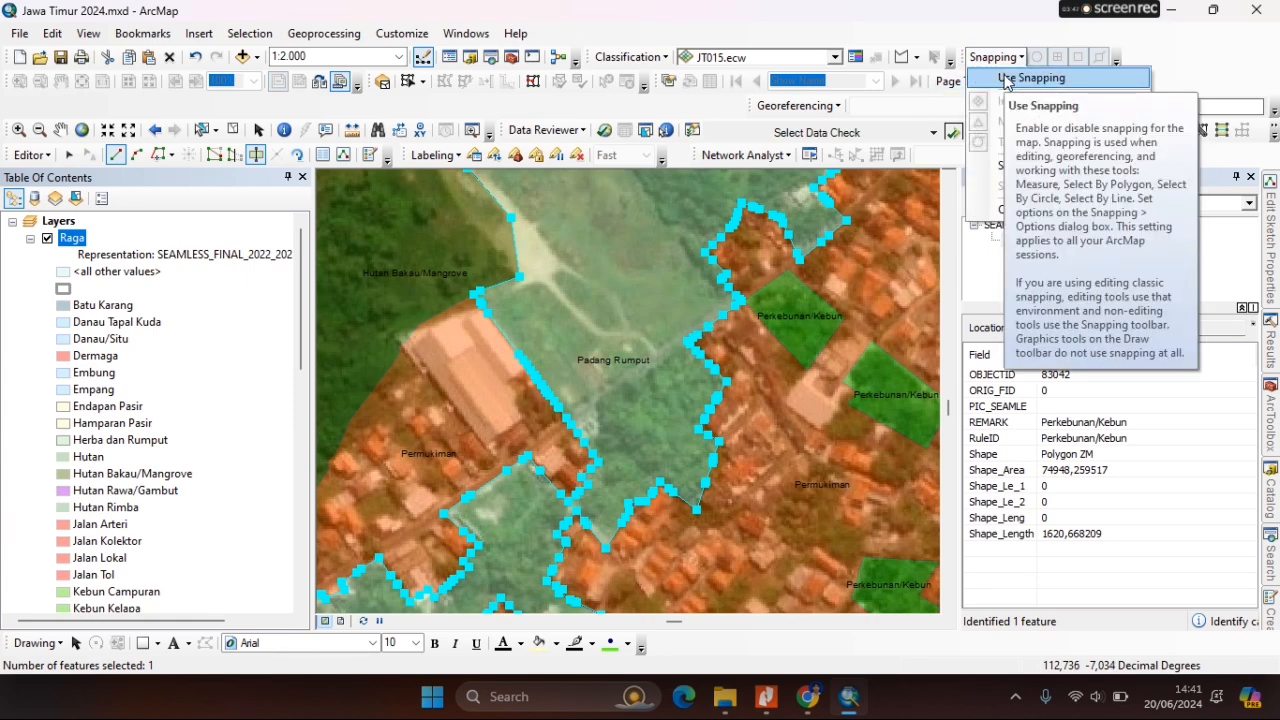
{"action": "left_click", "coordinate": [1005, 78]}
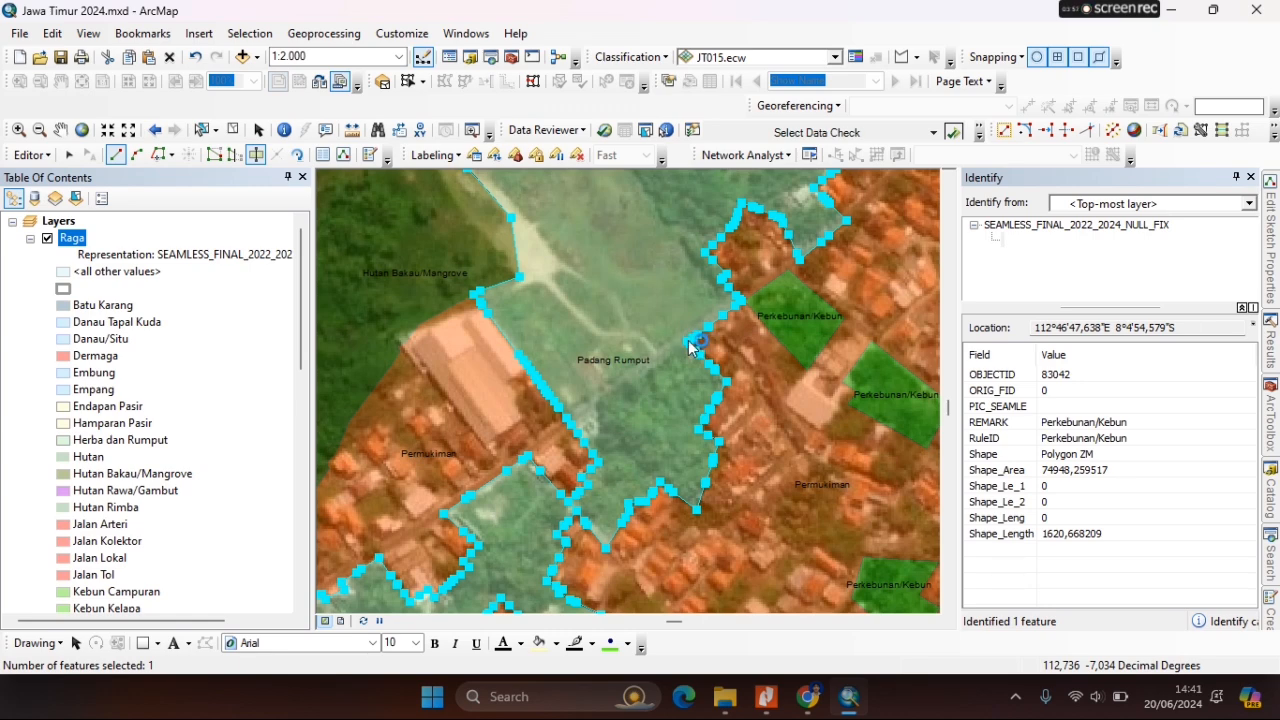
{"action": "left_click", "coordinate": [995, 57]}
{"action": "left_click", "coordinate": [1020, 79]}
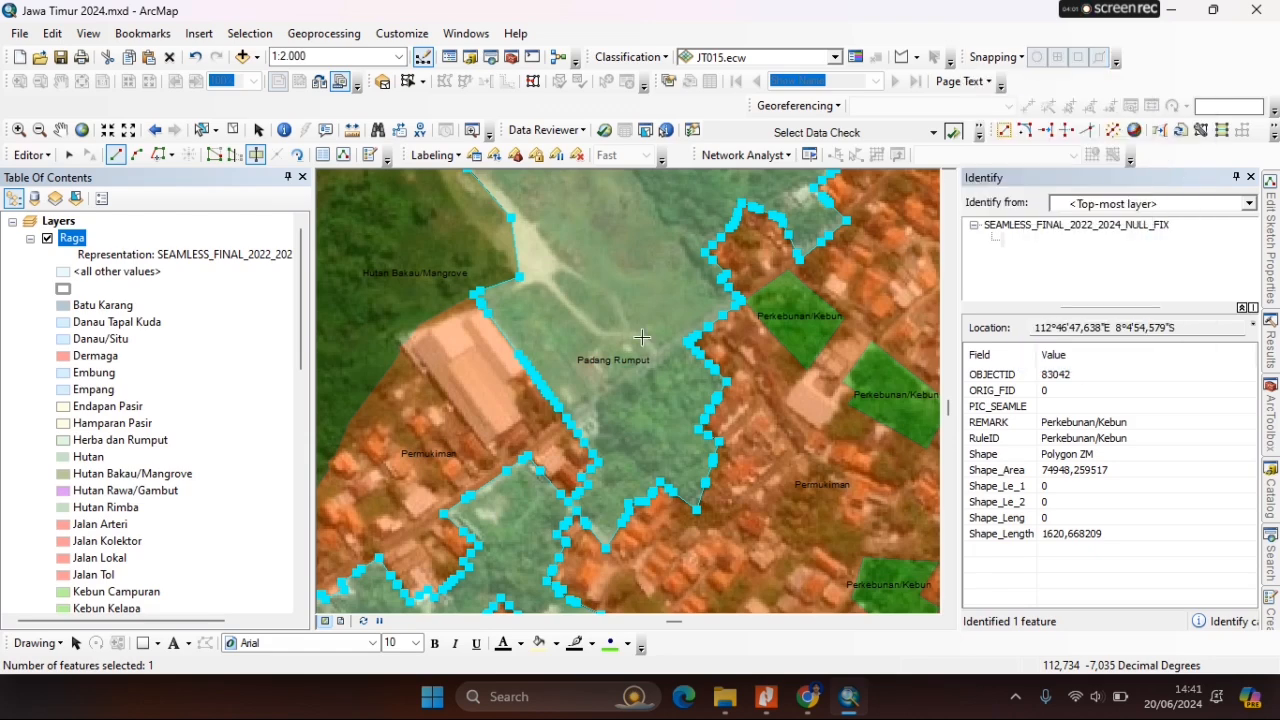
Cut the merged Padang Rumput polygon along the road that separates the open grass from the wooded southern part.
{"action": "left_click", "coordinate": [547, 430]}
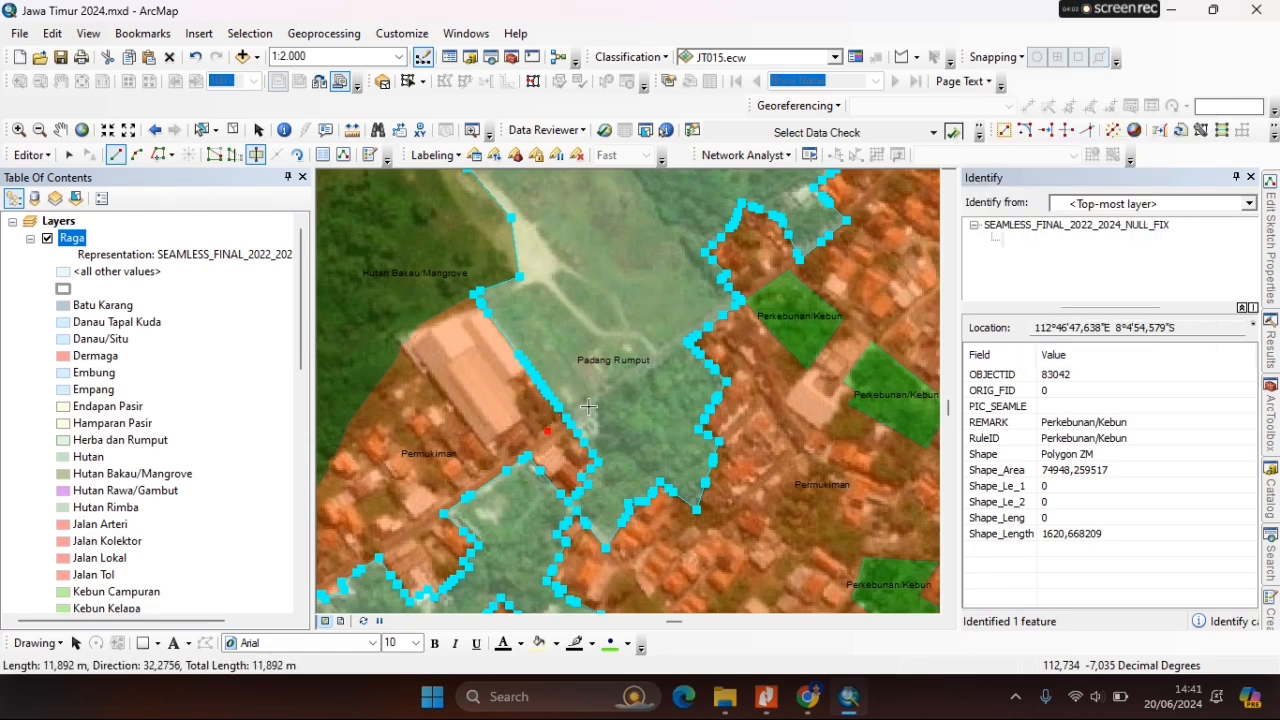
{"action": "left_click", "coordinate": [686, 342]}
{"action": "double_click", "coordinate": [737, 343]}
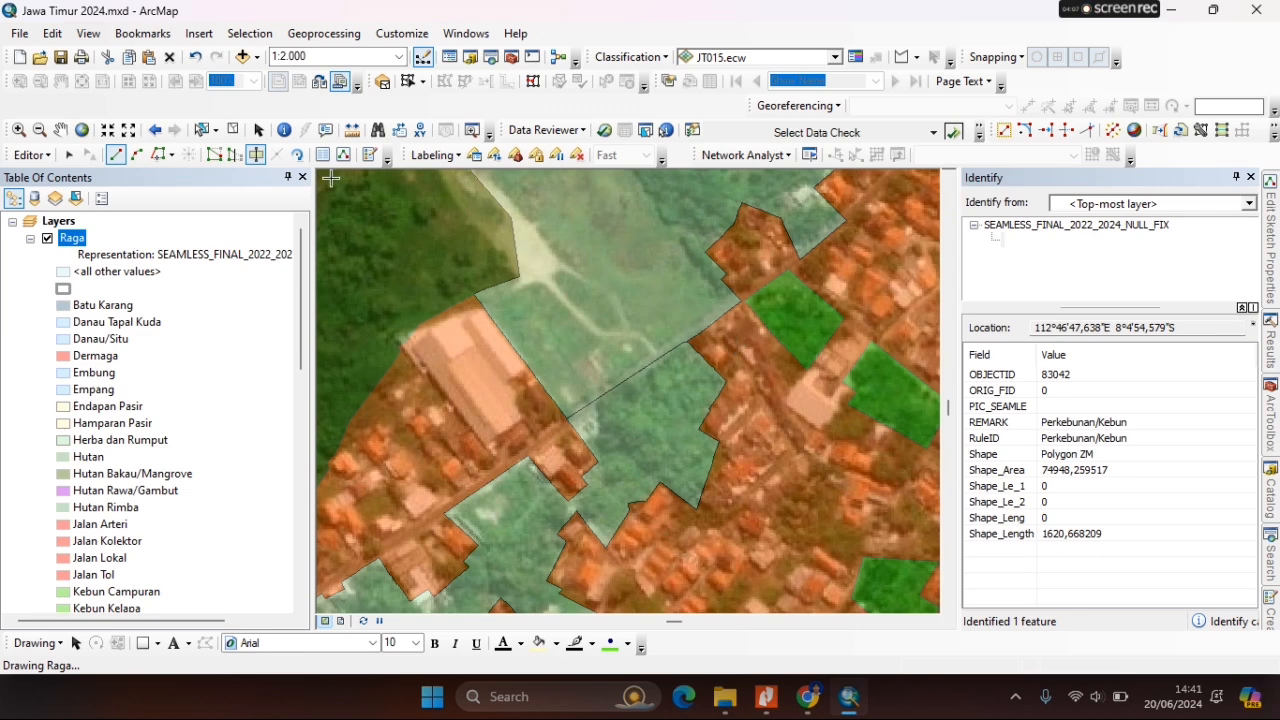
Select the cut-off wooded southern part and add the nearby Perkebunan/Kebun polygons to the selection.
{"action": "left_click", "coordinate": [69, 154]}
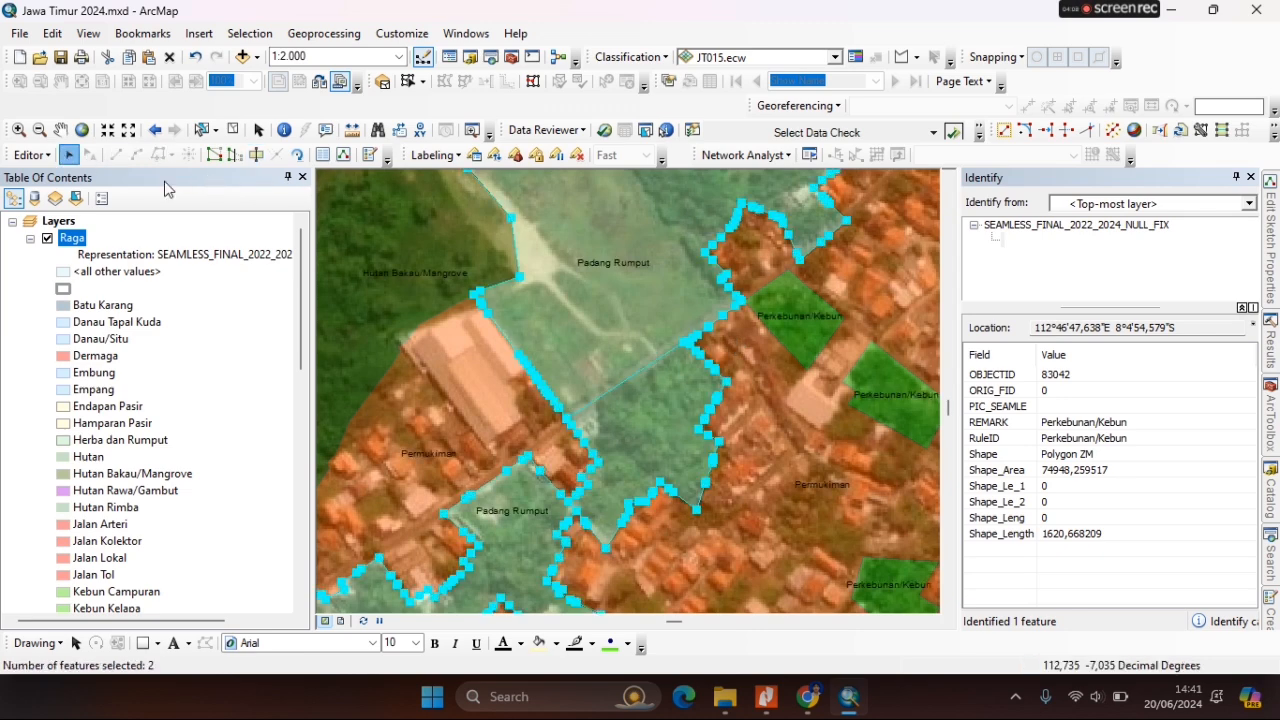
{"action": "left_click", "coordinate": [674, 402]}
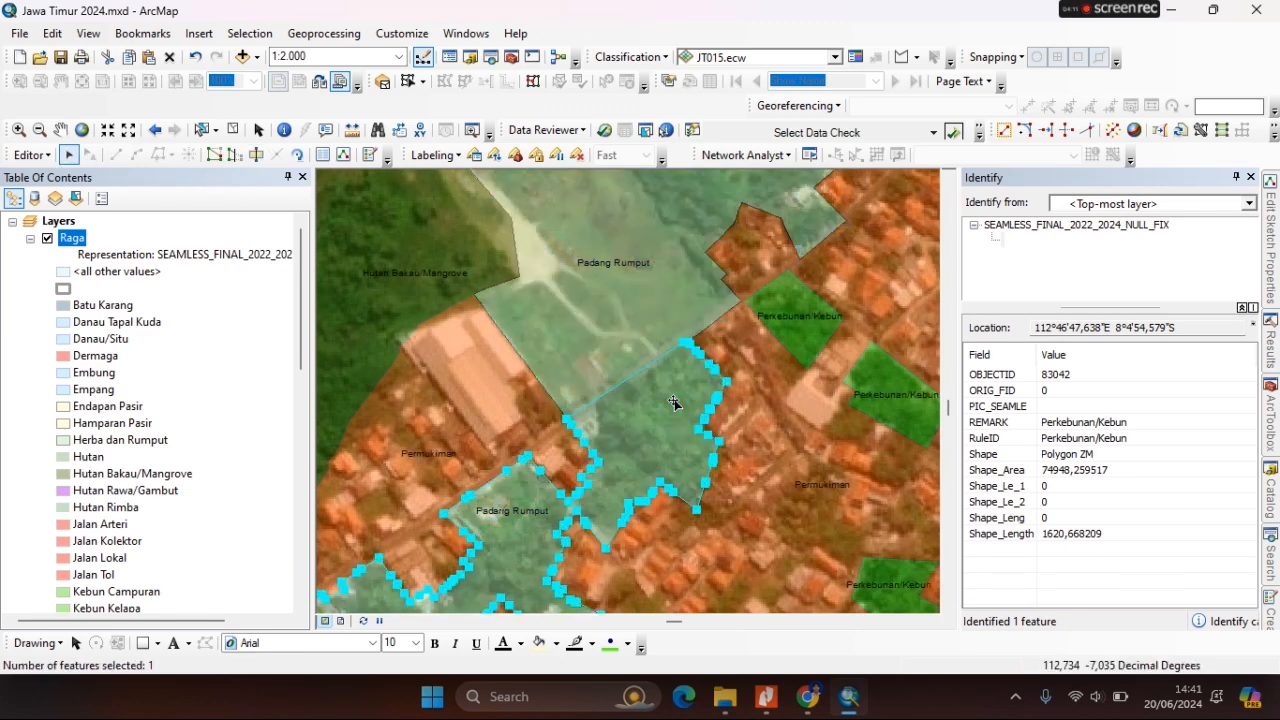
{"action": "scroll", "coordinate": [674, 402], "scroll_direction": "down", "scroll_amount": 2}
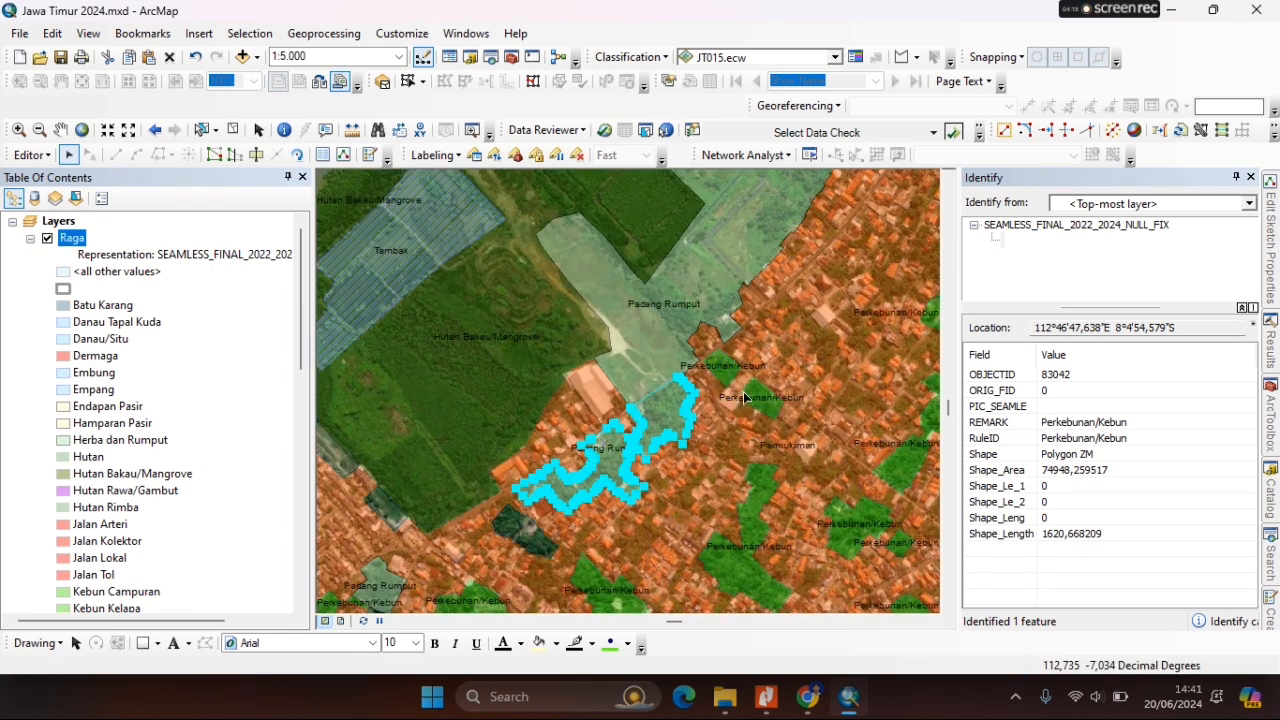
{"action": "left_click", "coordinate": [762, 402], "text": "shift"}
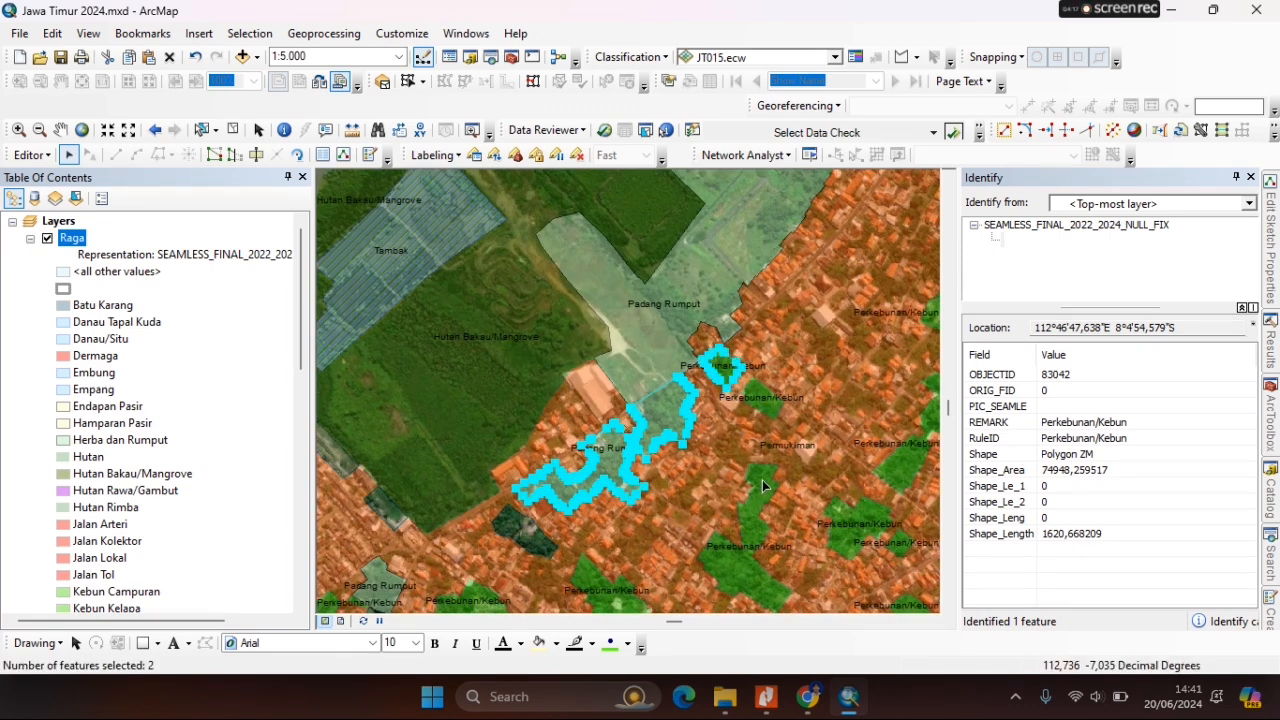
{"action": "left_click", "coordinate": [588, 575], "text": "shift"}
{"action": "left_click_drag", "start_coordinate": [622, 500], "coordinate": [804, 238]}
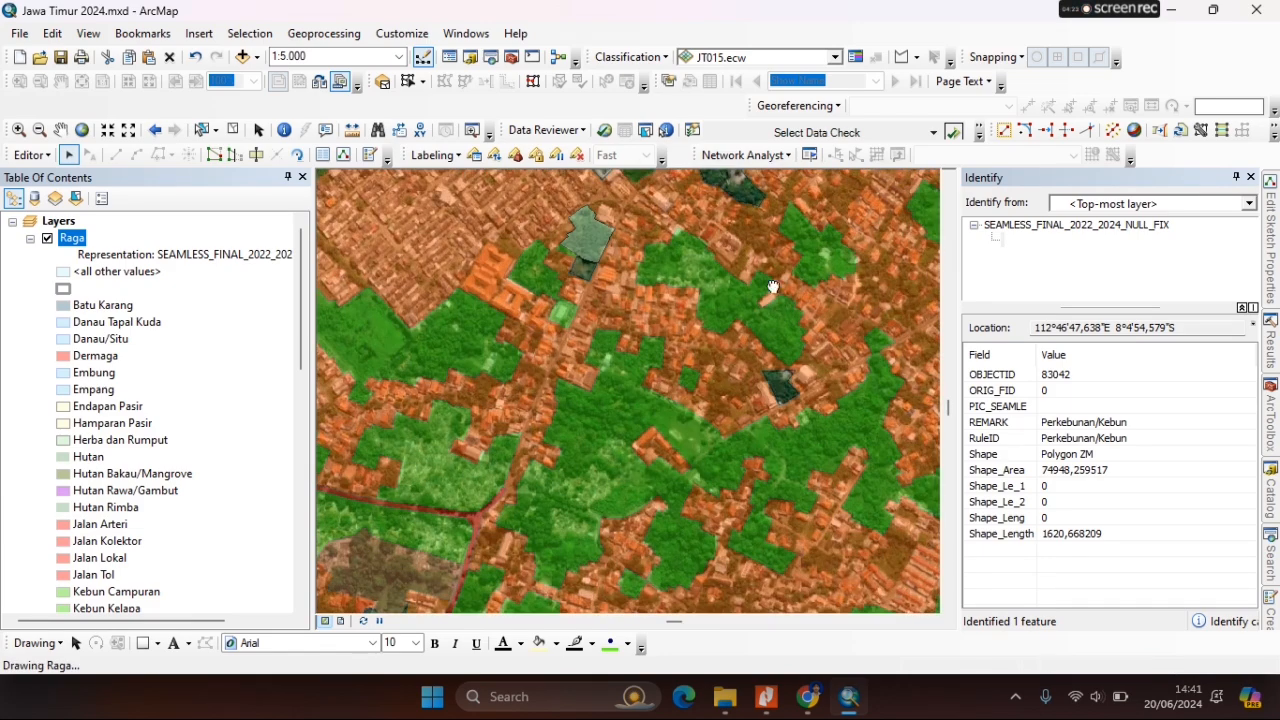
{"action": "left_click_drag", "start_coordinate": [730, 300], "coordinate": [667, 365]}
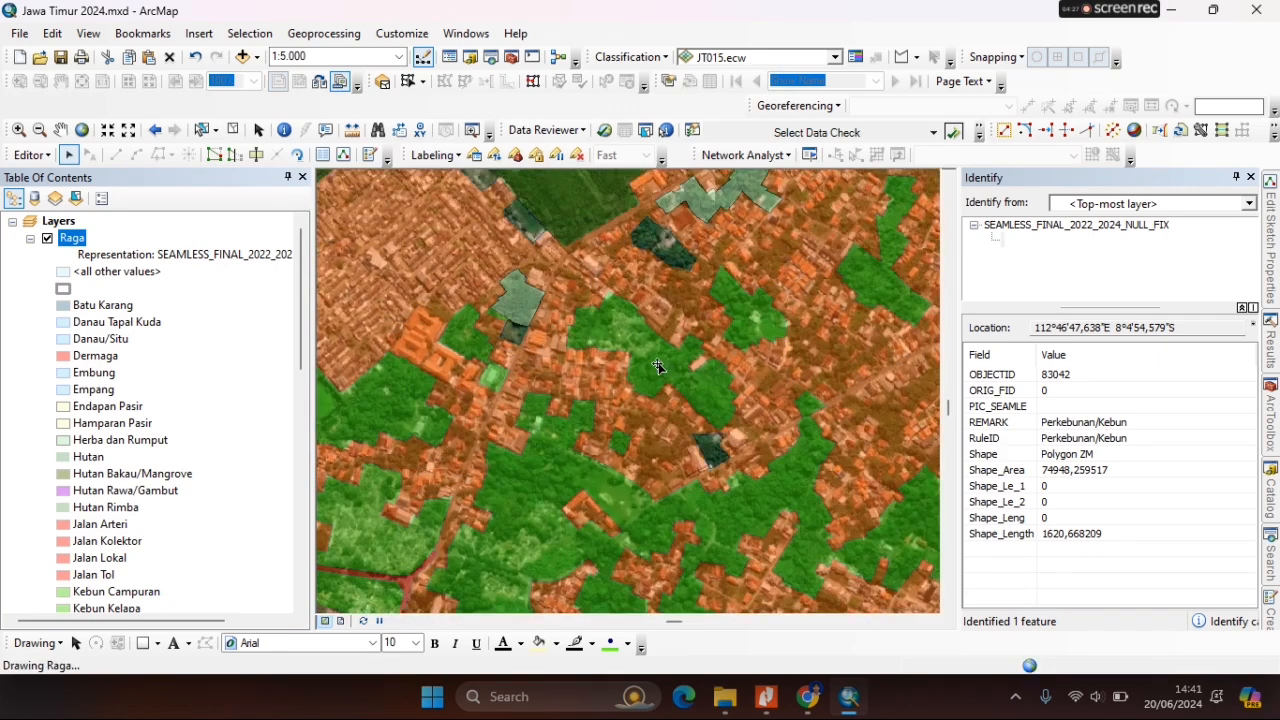
{"action": "left_click", "coordinate": [657, 364]}
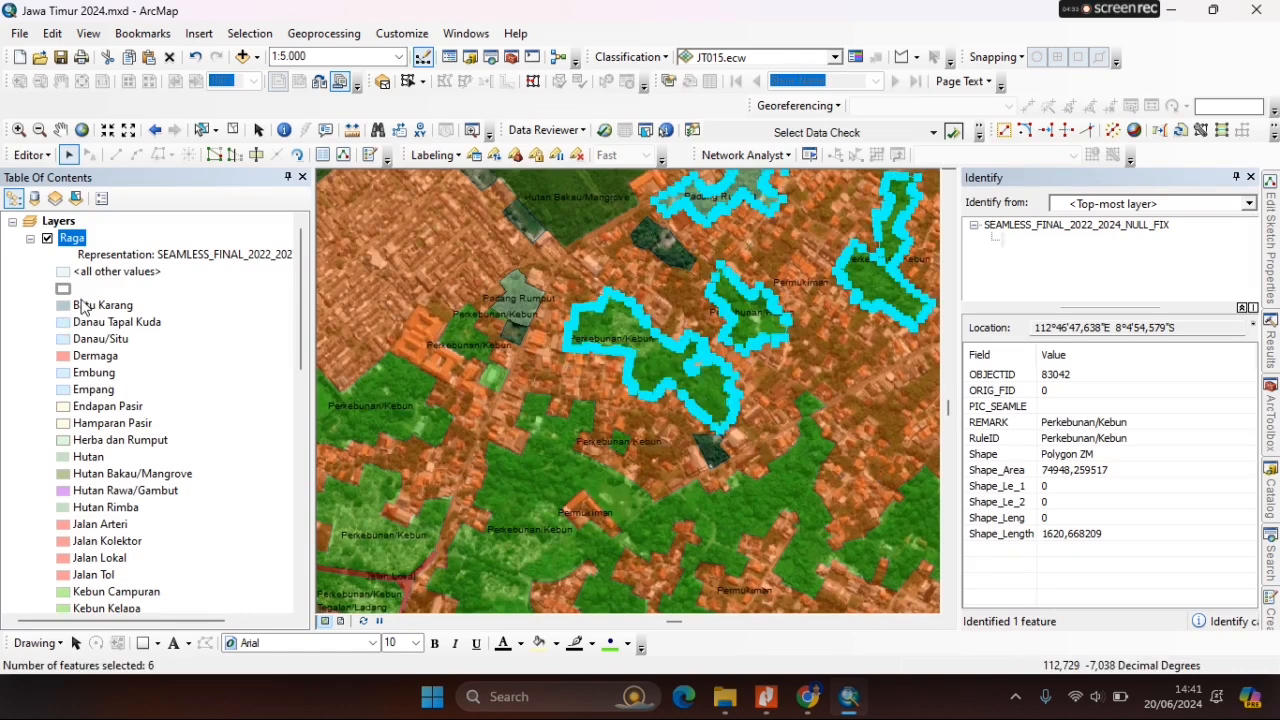
Check the Kebun Campuran class in the legend, then show only the selected records in Raga's attribute table with the REMARK column widened.
{"action": "scroll", "coordinate": [237, 432], "scroll_direction": "down", "scroll_amount": 3}
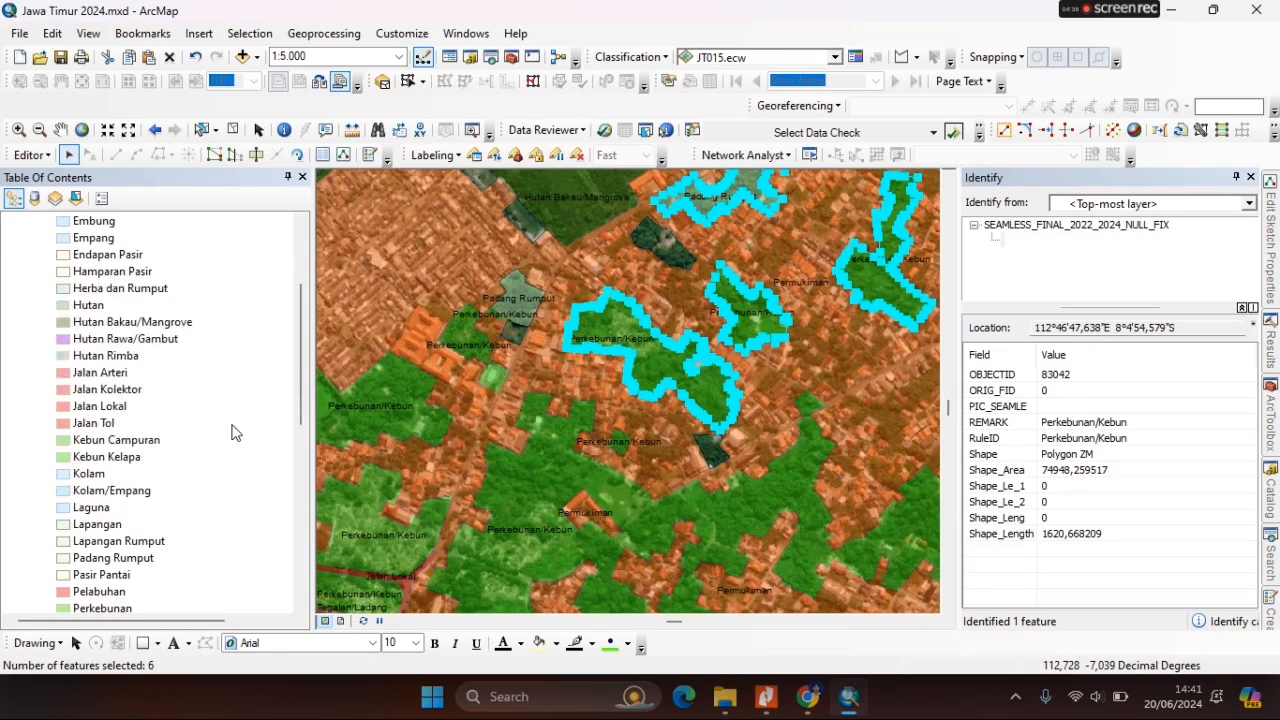
{"action": "left_click", "coordinate": [132, 442]}
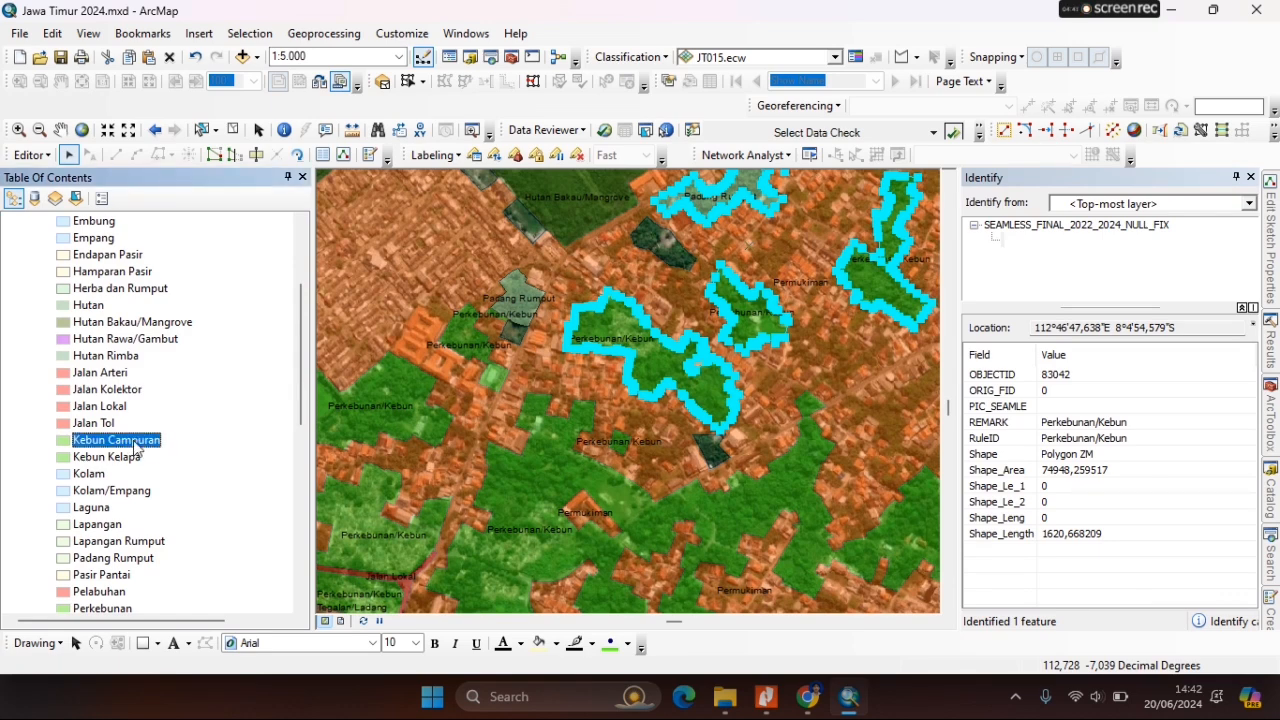
{"action": "scroll", "coordinate": [195, 250], "scroll_direction": "up", "scroll_amount": 3}
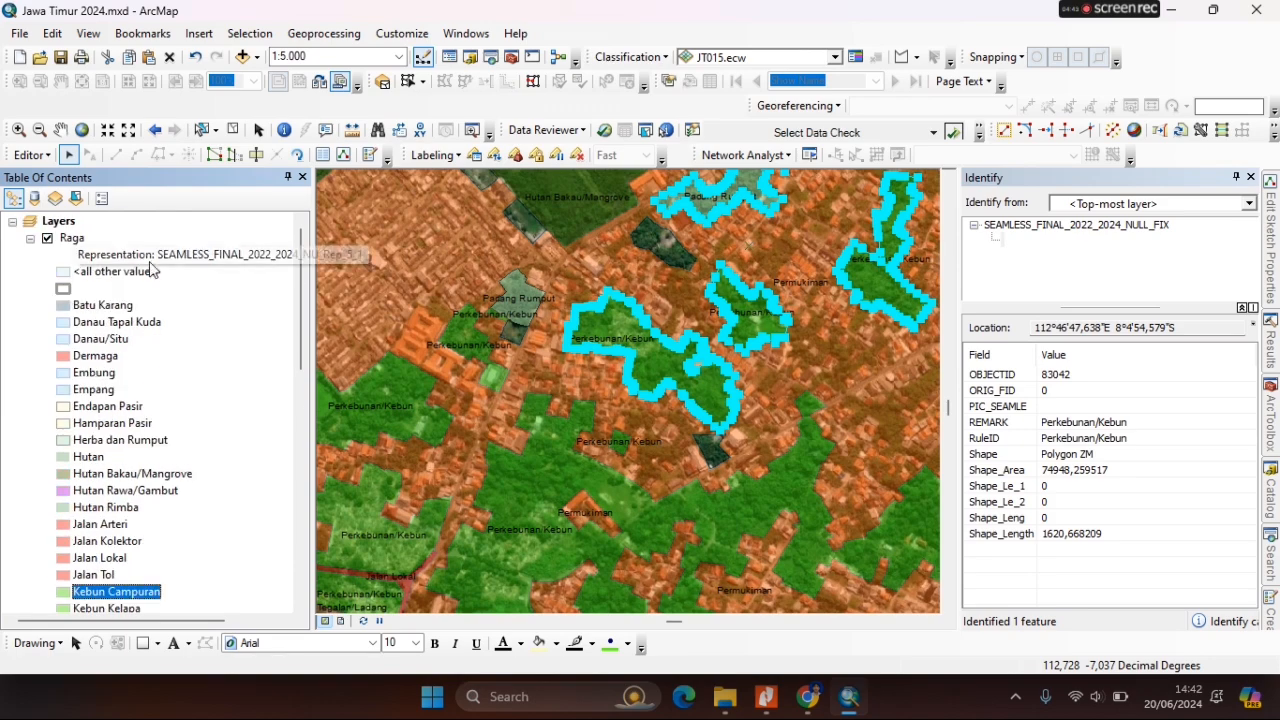
{"action": "left_click", "coordinate": [72, 237]}
{"action": "right_click", "coordinate": [72, 237]}
{"action": "left_click", "coordinate": [161, 298]}
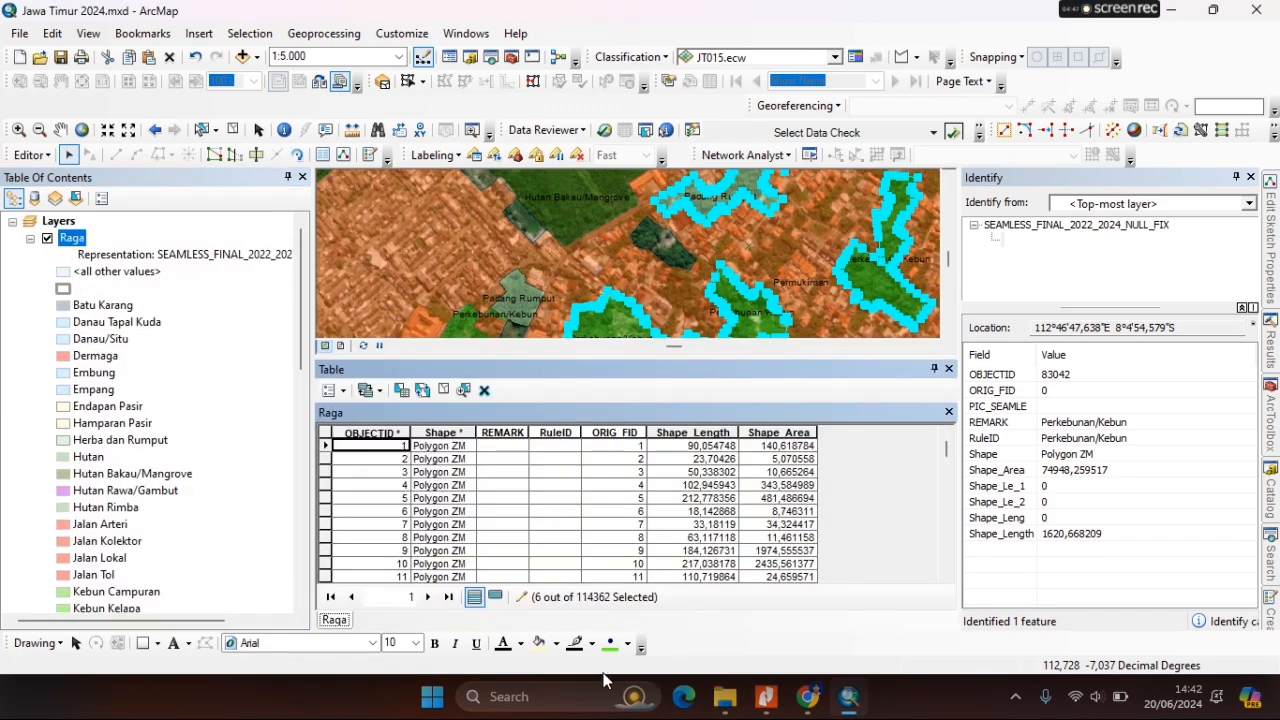
{"action": "left_click", "coordinate": [495, 596]}
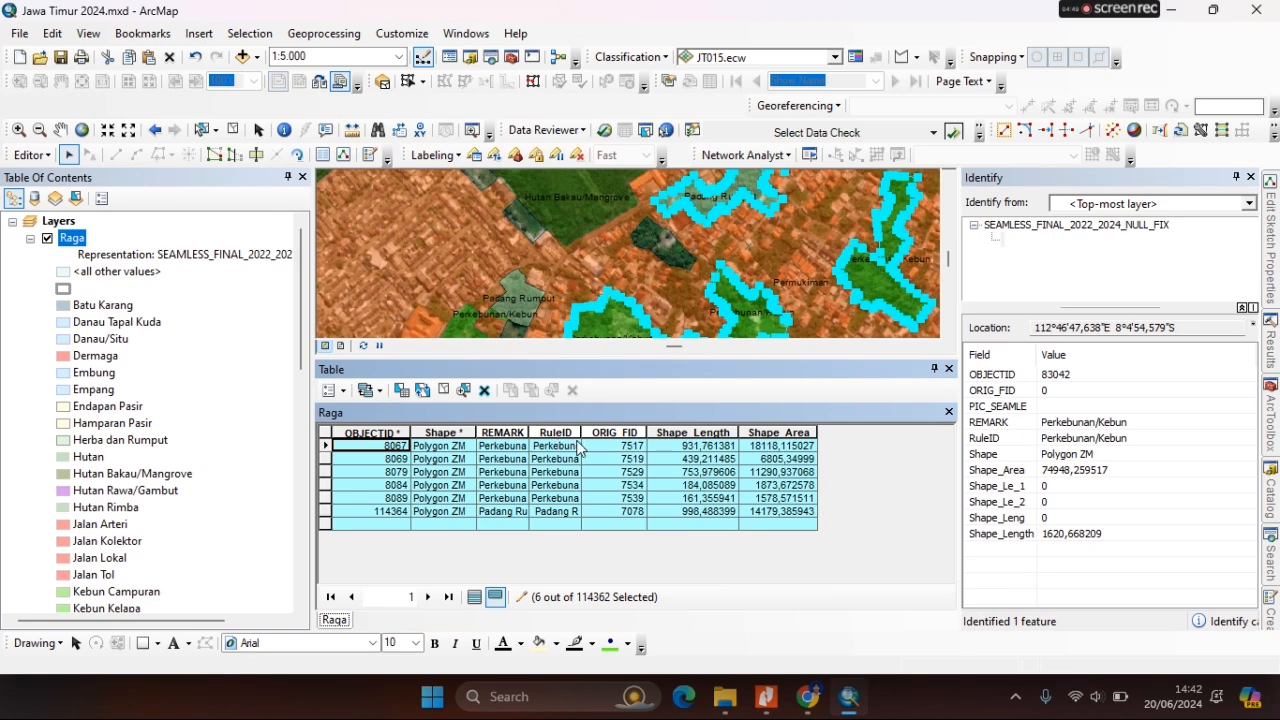
{"action": "double_click", "coordinate": [529, 432]}
{"action": "left_click", "coordinate": [582, 445]}
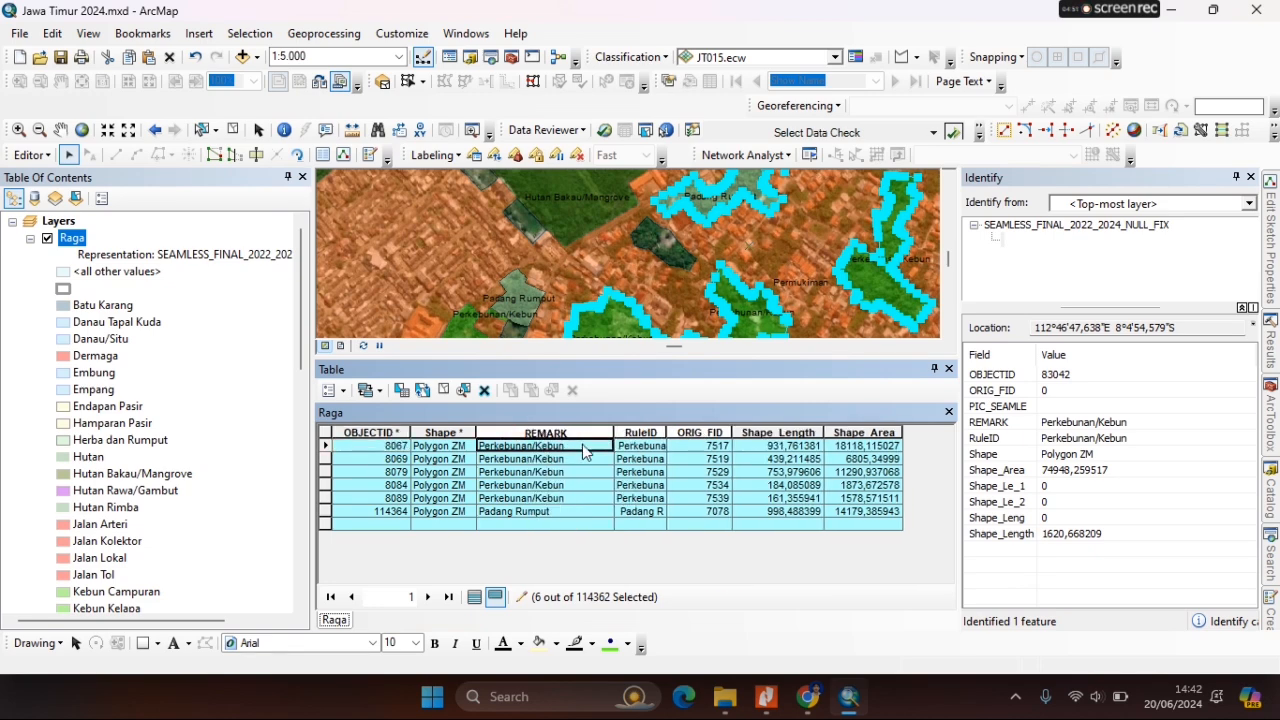
Set the REMARK of the first selected Perkebunan/Kebun record in Raga's attribute table to Kebun Campuran.
{"action": "type", "text": "Kebun Campuran"}
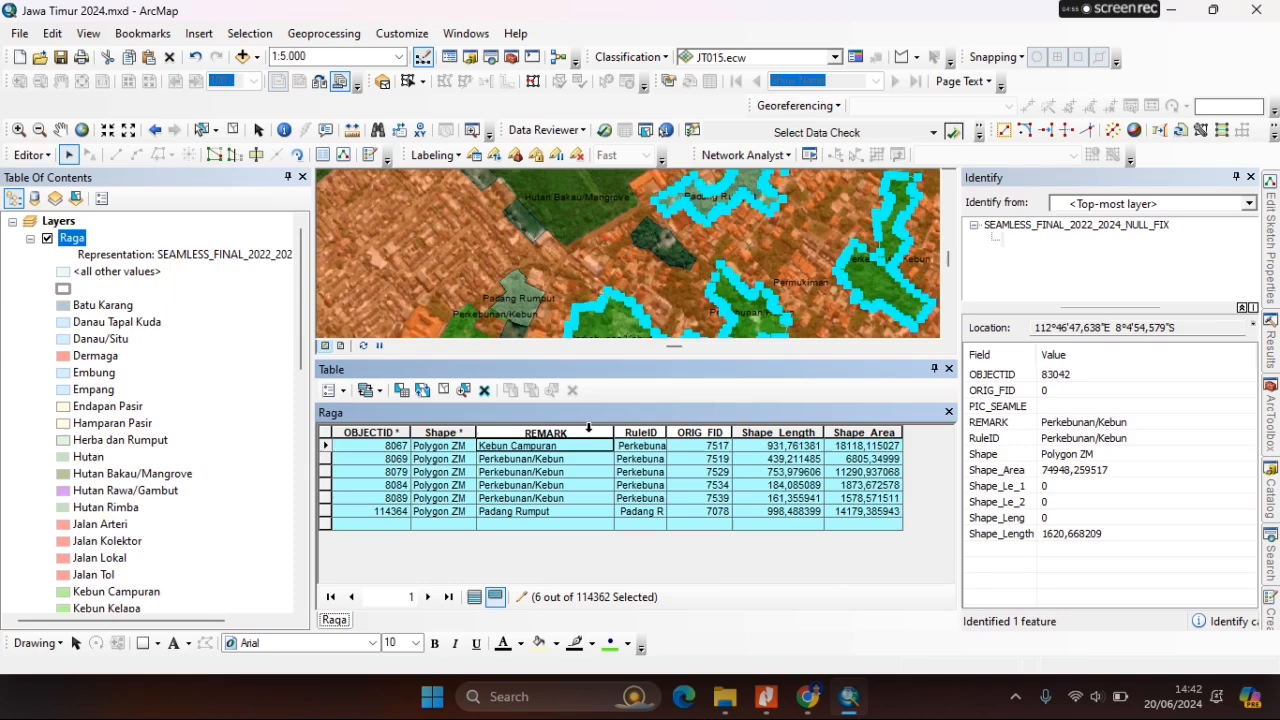
{"action": "key", "text": "Return"}
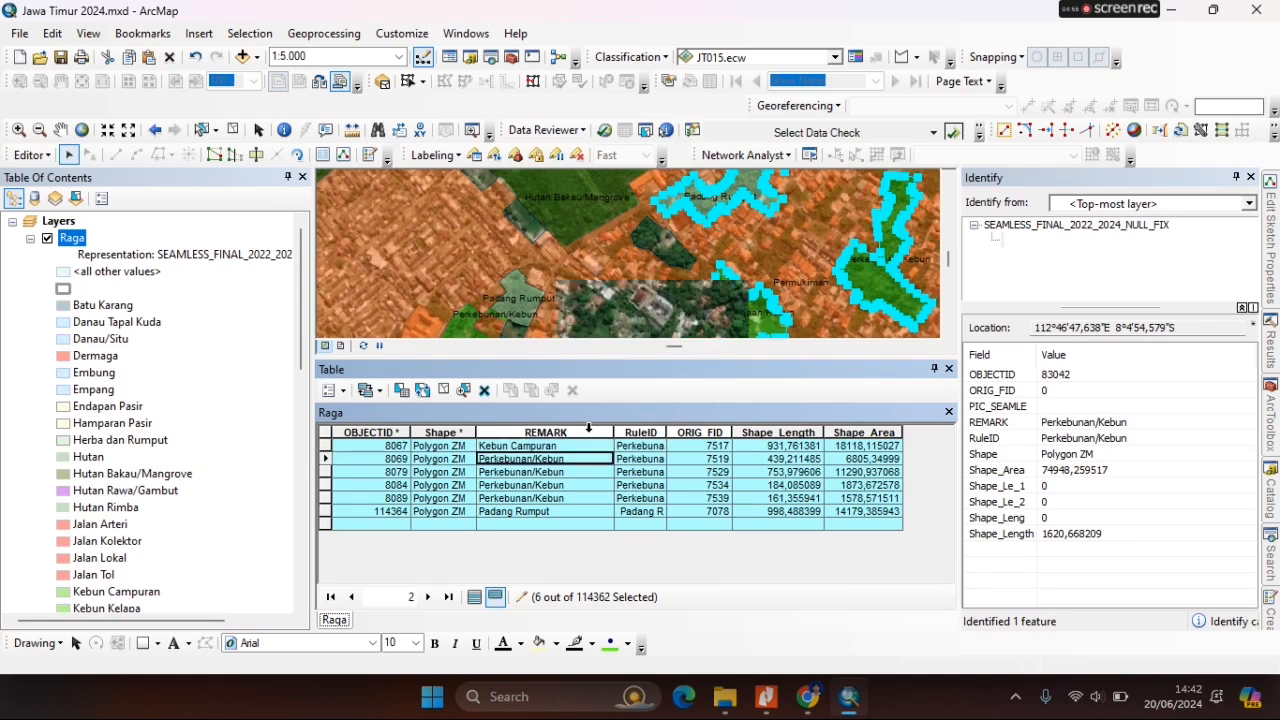
{"action": "key", "text": "Up"}
{"action": "key", "text": "Down"}
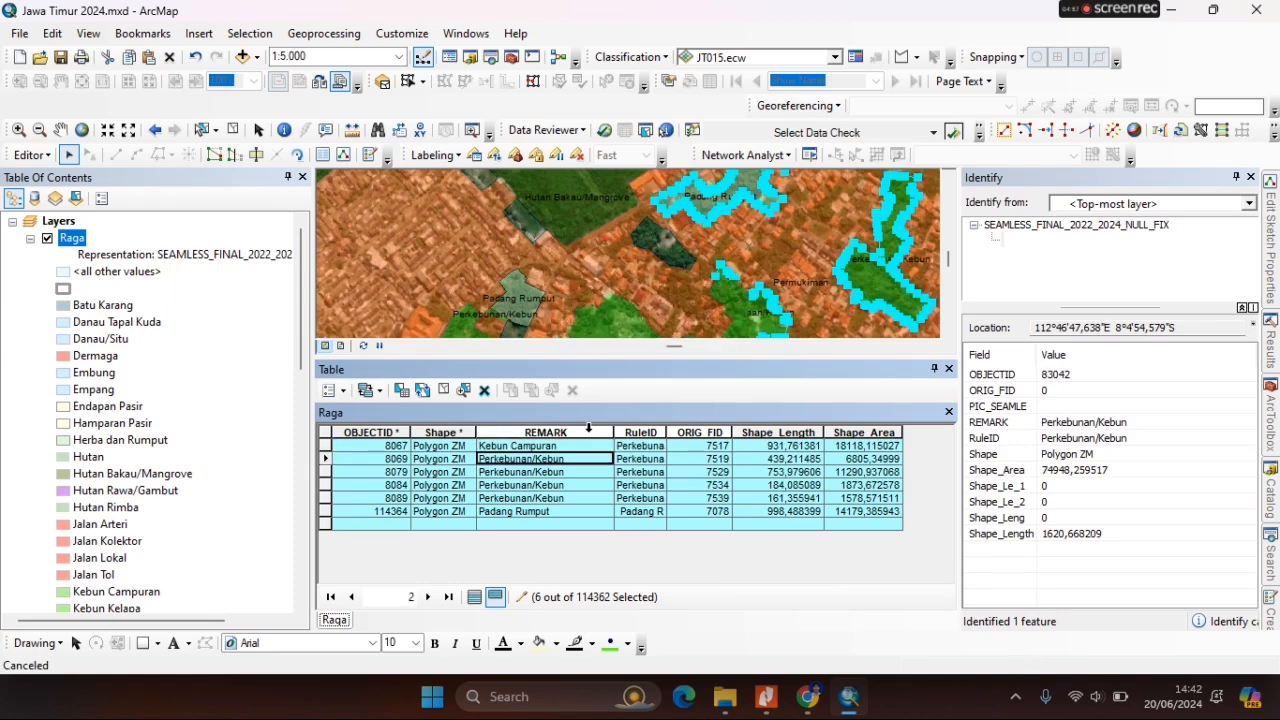
{"action": "key", "text": "shift+Down"}
{"action": "key", "text": "shift+Down"}
{"action": "key", "text": "Up"}
{"action": "key", "text": "Up"}
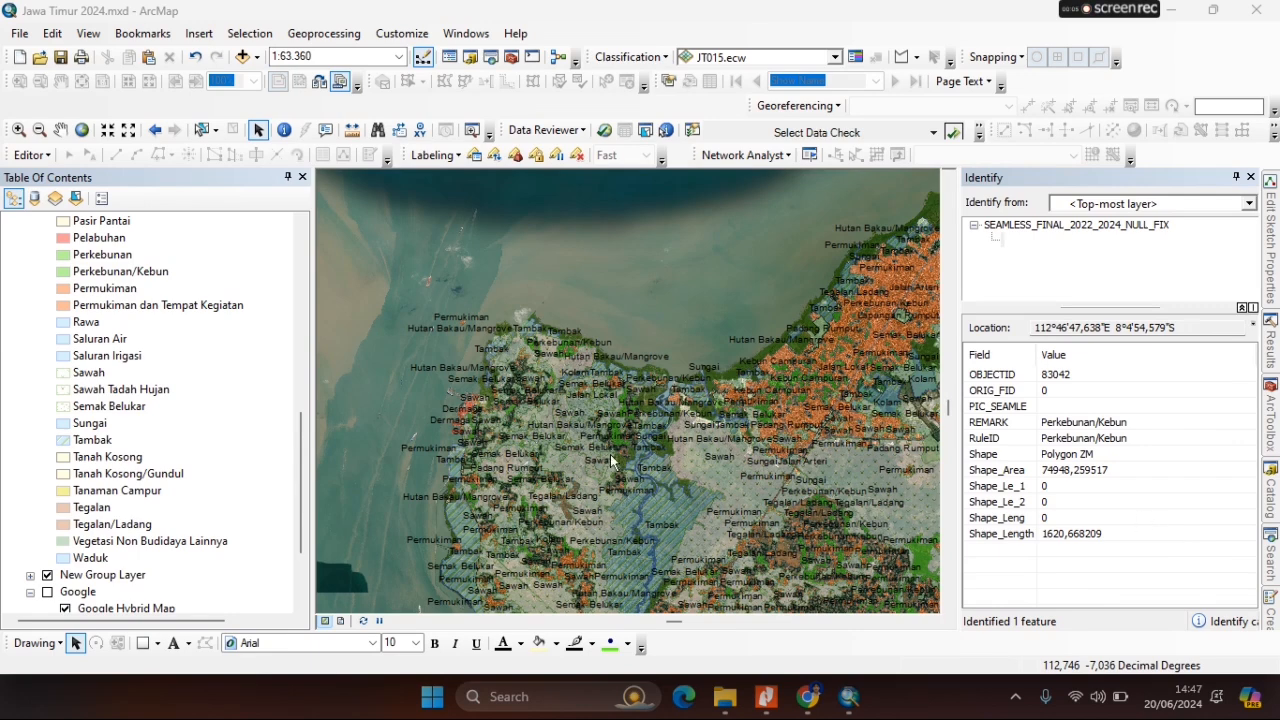
Search for the fishnet tool and turn off the Raga layer.
{"action": "left_click", "coordinate": [1271, 548]}
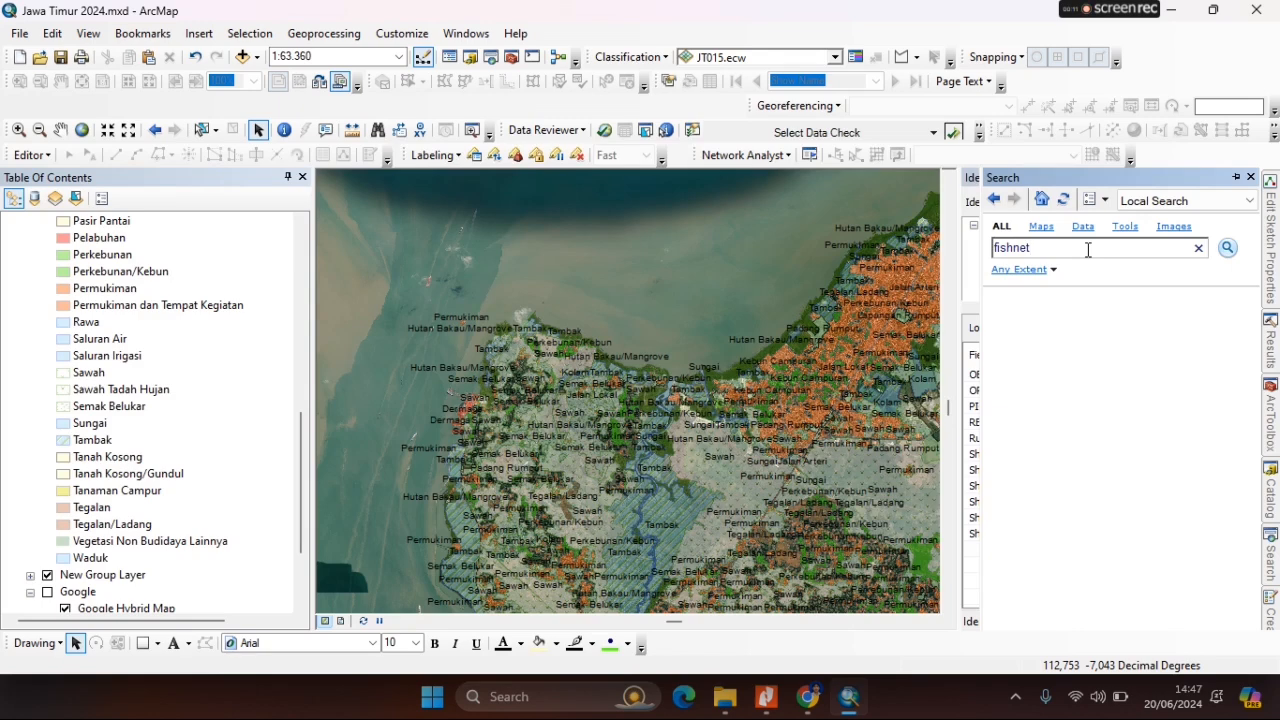
{"action": "key", "text": "Return"}
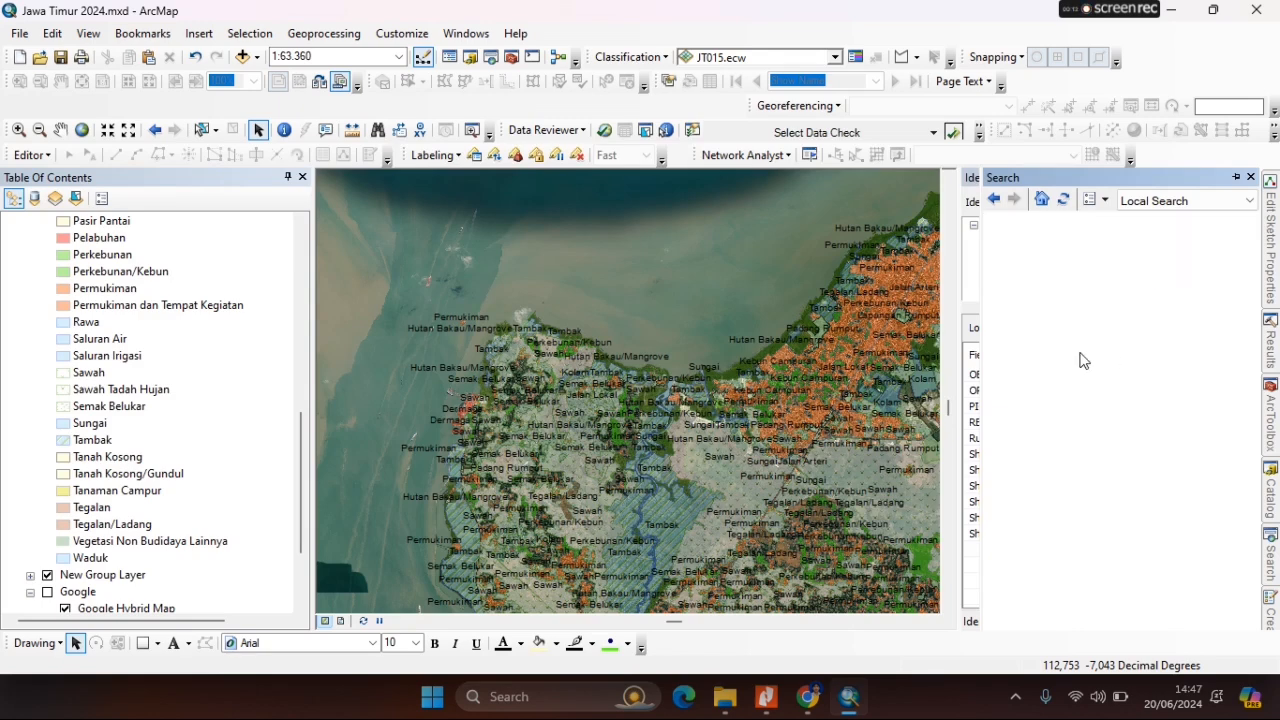
{"action": "scroll", "coordinate": [533, 308], "scroll_direction": "up", "scroll_amount": 3}
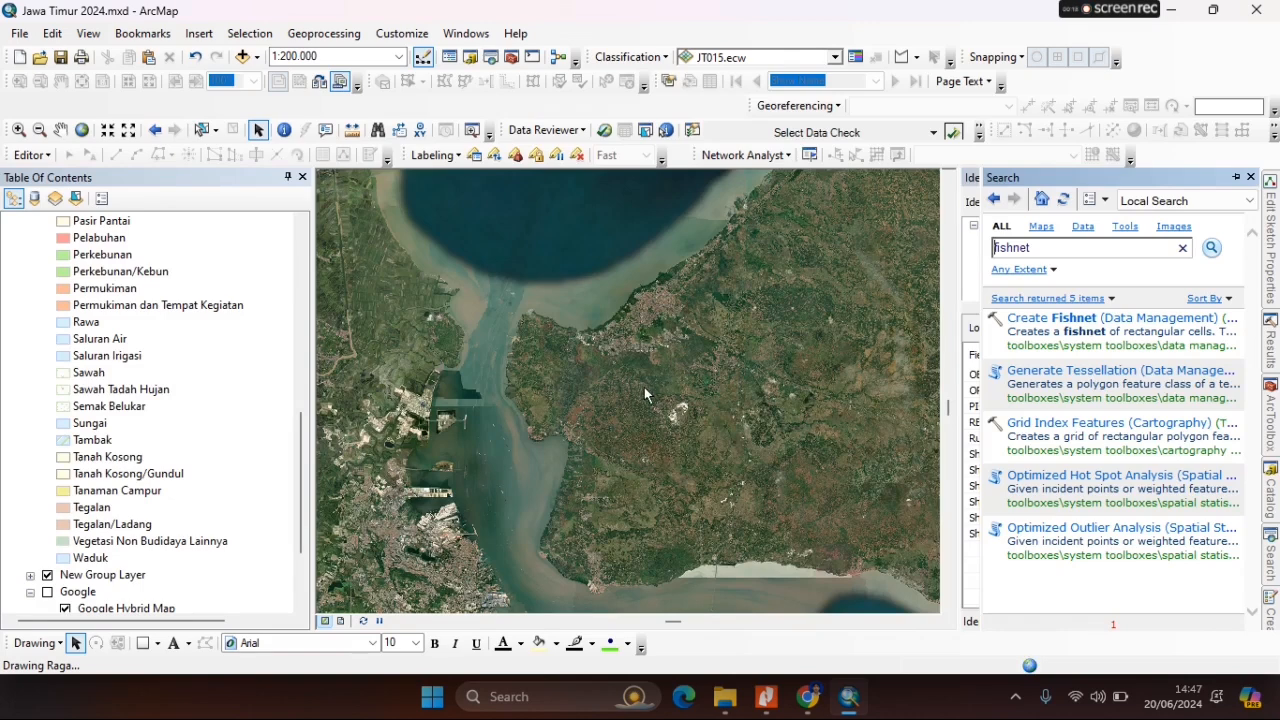
{"action": "scroll", "coordinate": [303, 357], "scroll_direction": "up", "scroll_amount": 10}
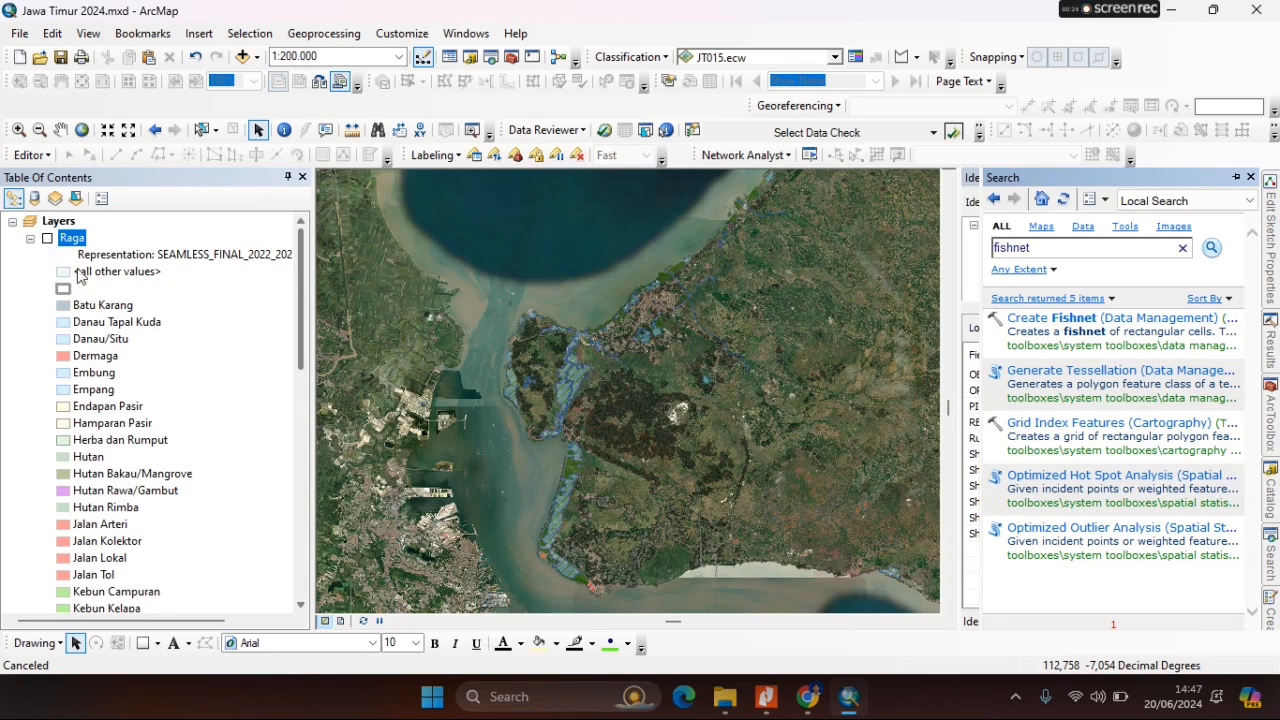
Add the Seamless_AOI_Disso_Eliminate feature class from GDB_FINAL_SEAMLESS.gdb to the map.
{"action": "mouse_move", "coordinate": [807, 697]}
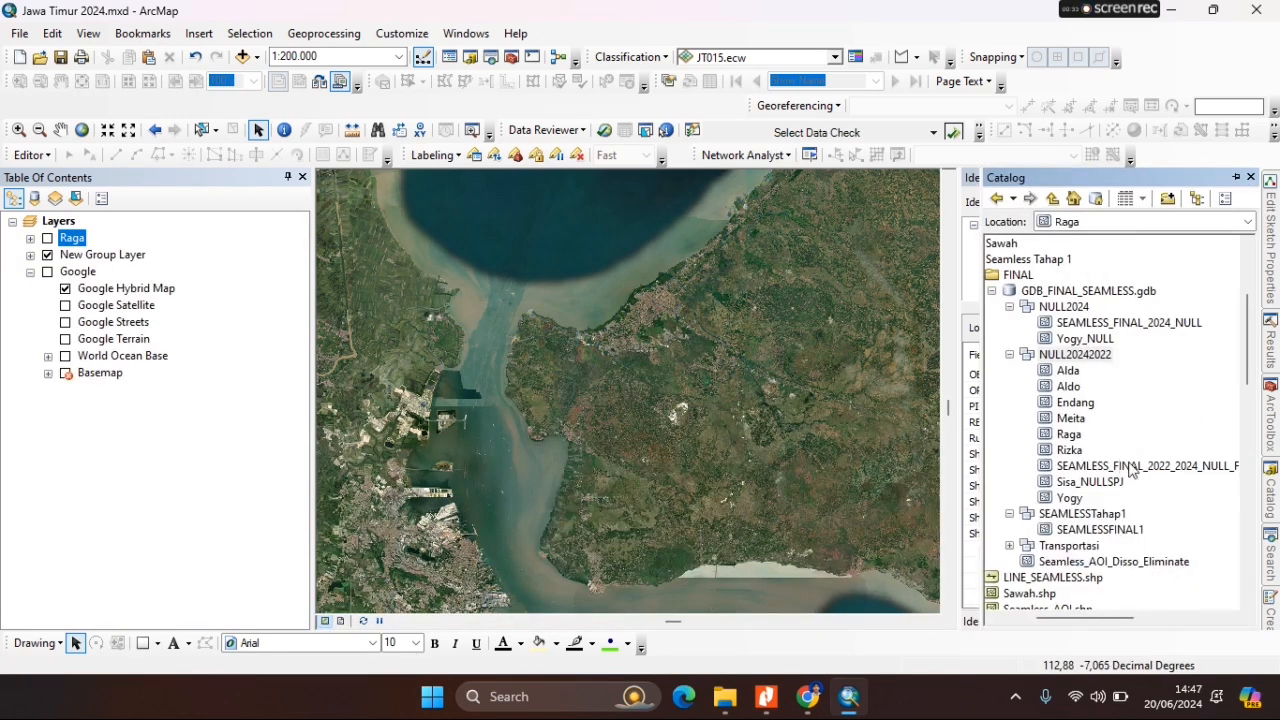
{"action": "left_click", "coordinate": [1131, 467]}
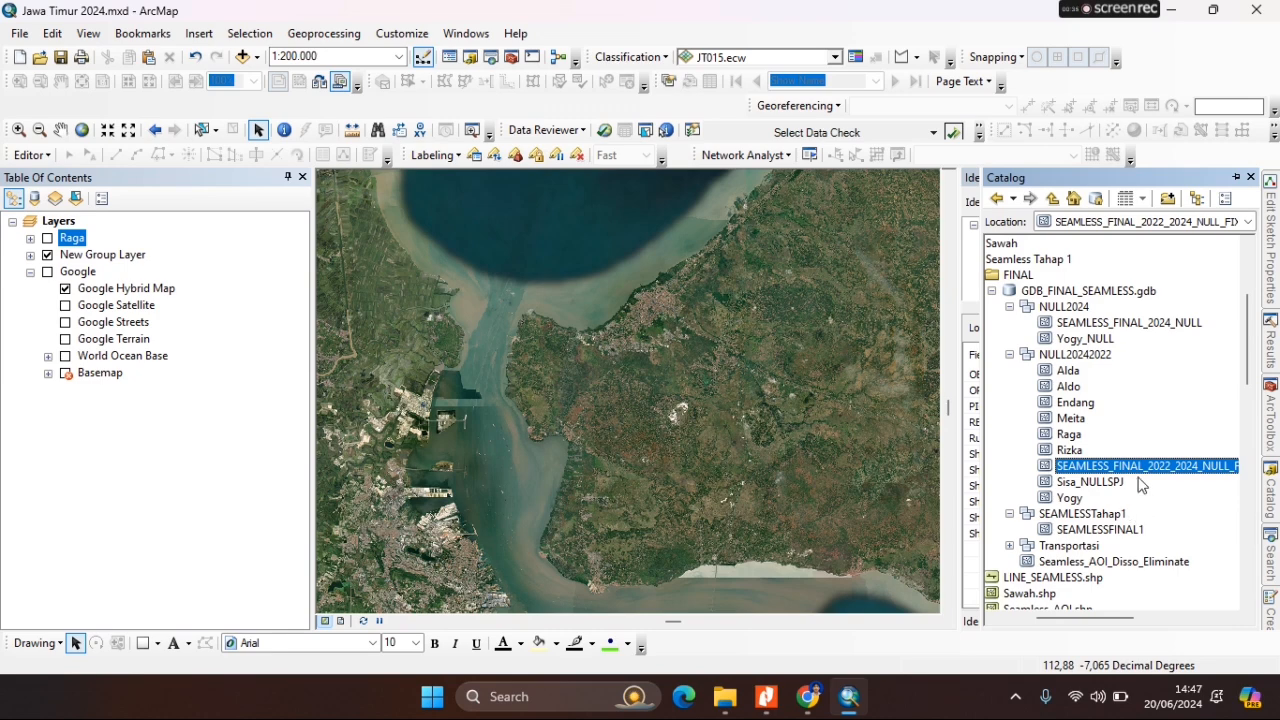
{"action": "left_click", "coordinate": [1121, 536]}
{"action": "left_click", "coordinate": [1140, 562]}
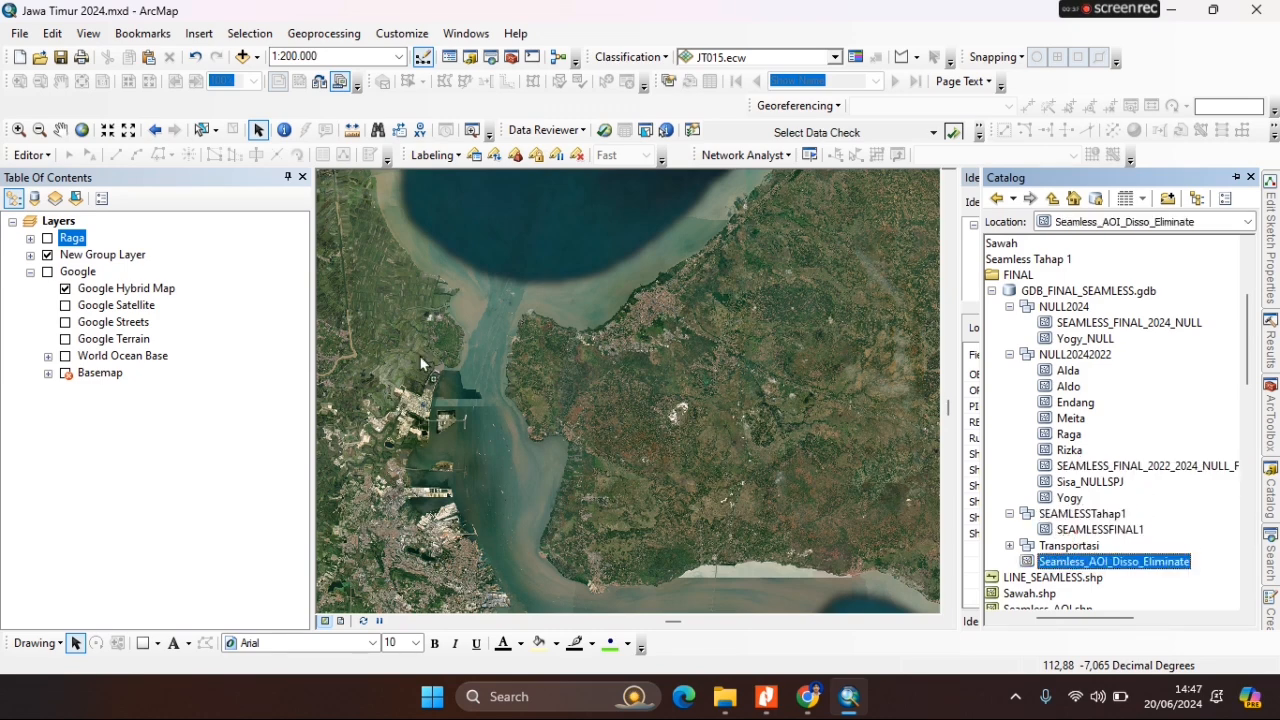
{"action": "scroll", "coordinate": [582, 430], "scroll_direction": "up", "scroll_amount": 5}
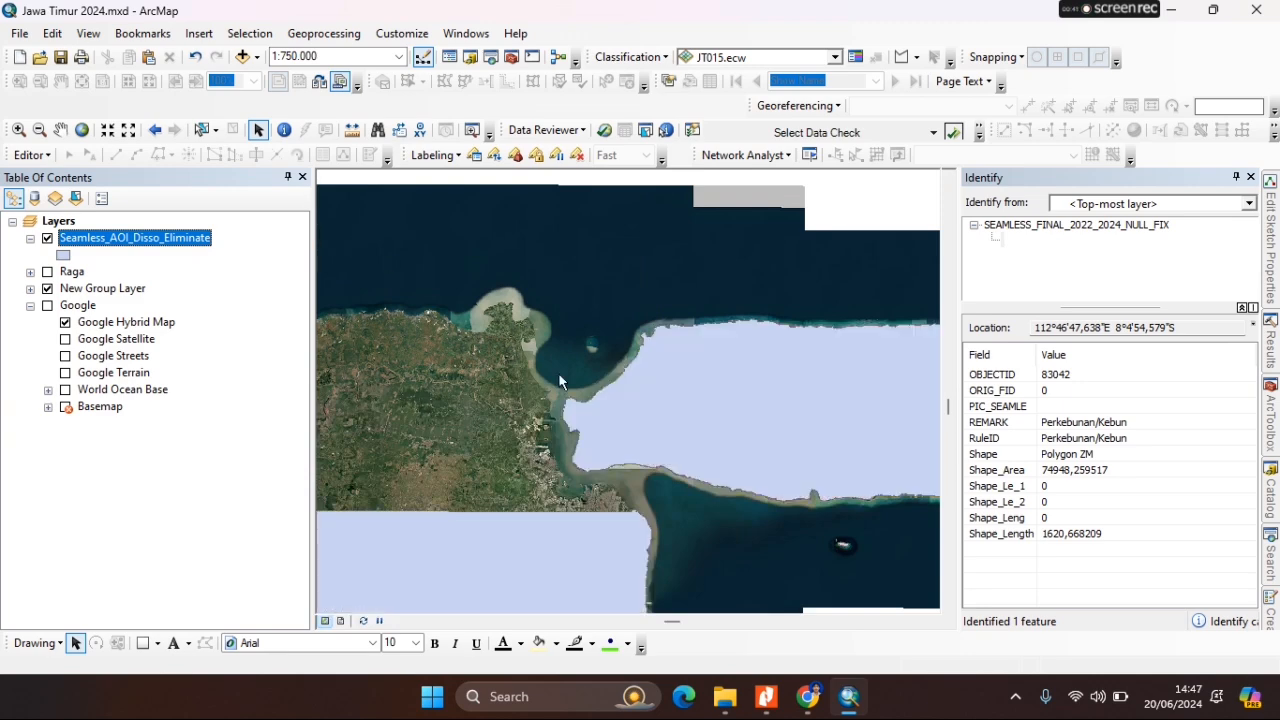
Limit the Seamless_AOI_Disso_Eliminate layer with the definition query PIC_SEAMLE = 'Raga'.
{"action": "right_click", "coordinate": [107, 245]}
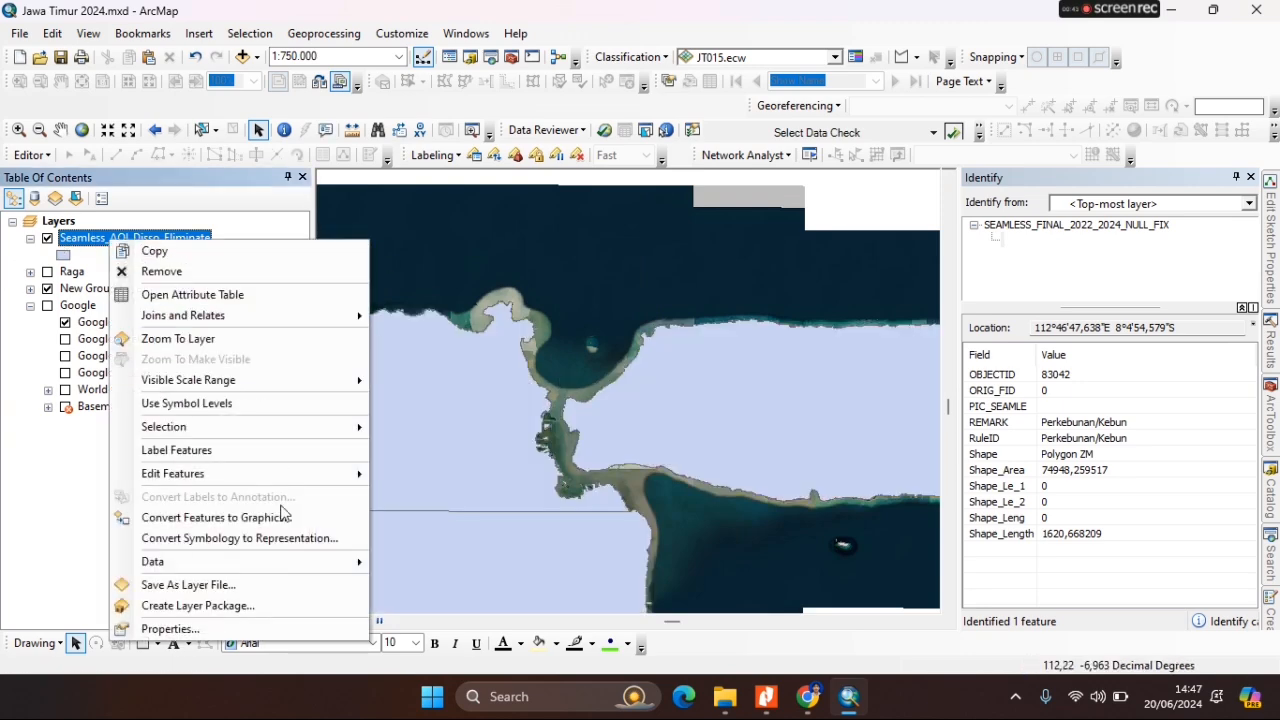
{"action": "left_click", "coordinate": [271, 630]}
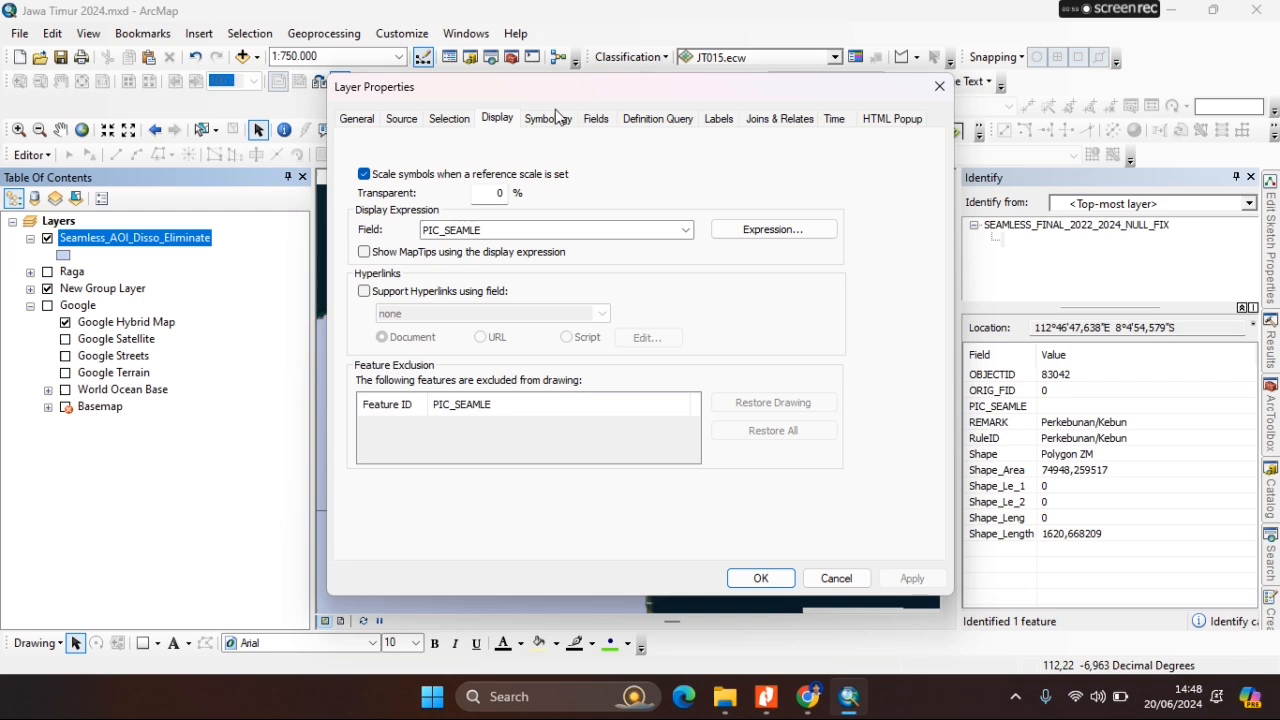
{"action": "left_click", "coordinate": [668, 123]}
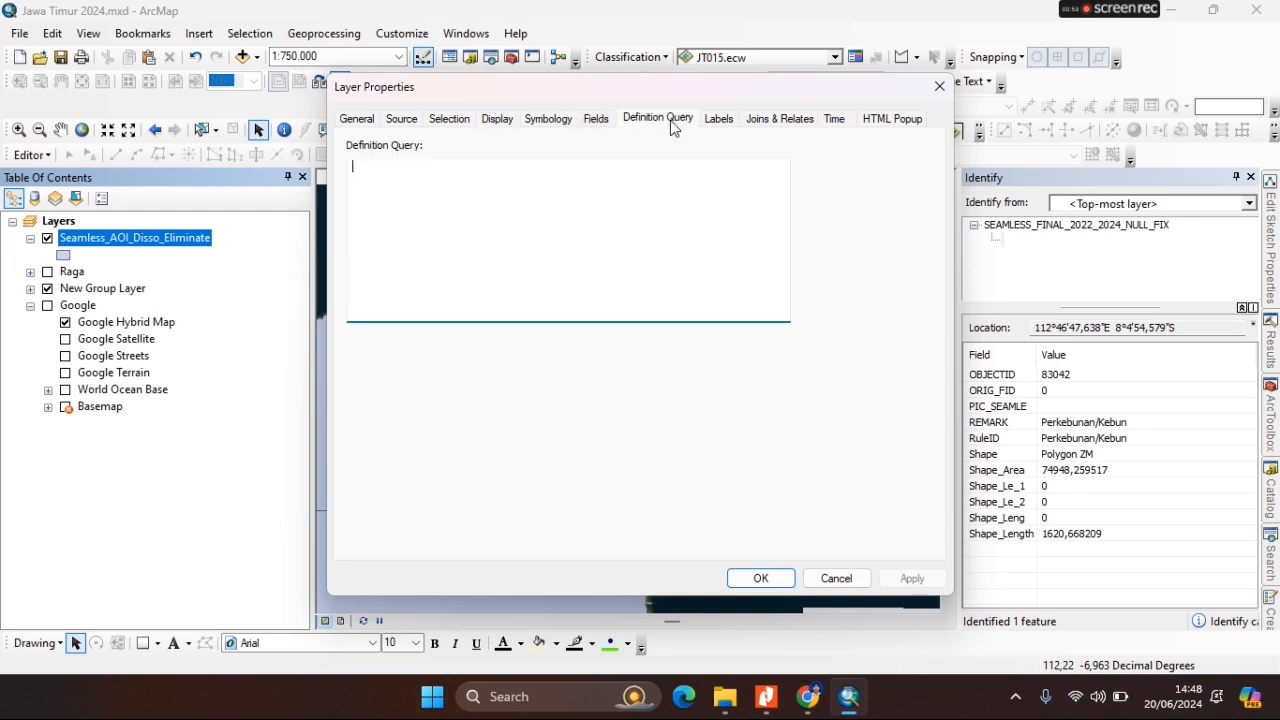
{"action": "left_click", "coordinate": [447, 341]}
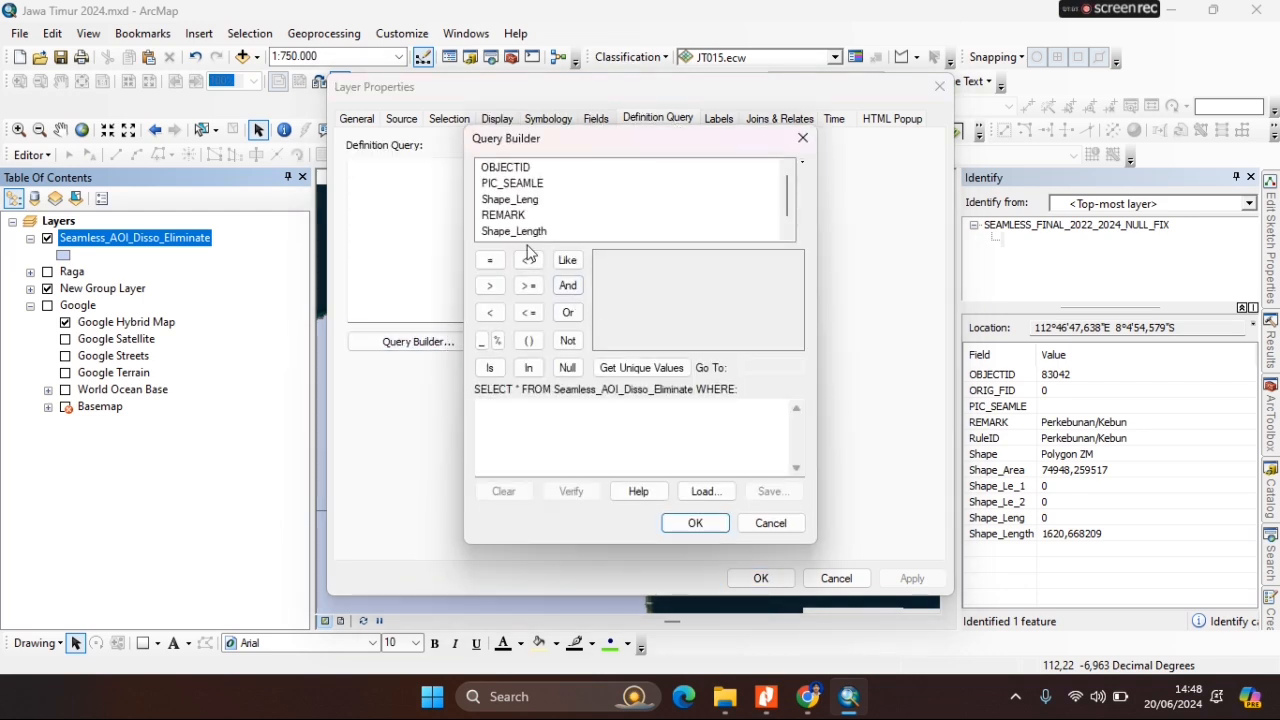
{"action": "double_click", "coordinate": [531, 185]}
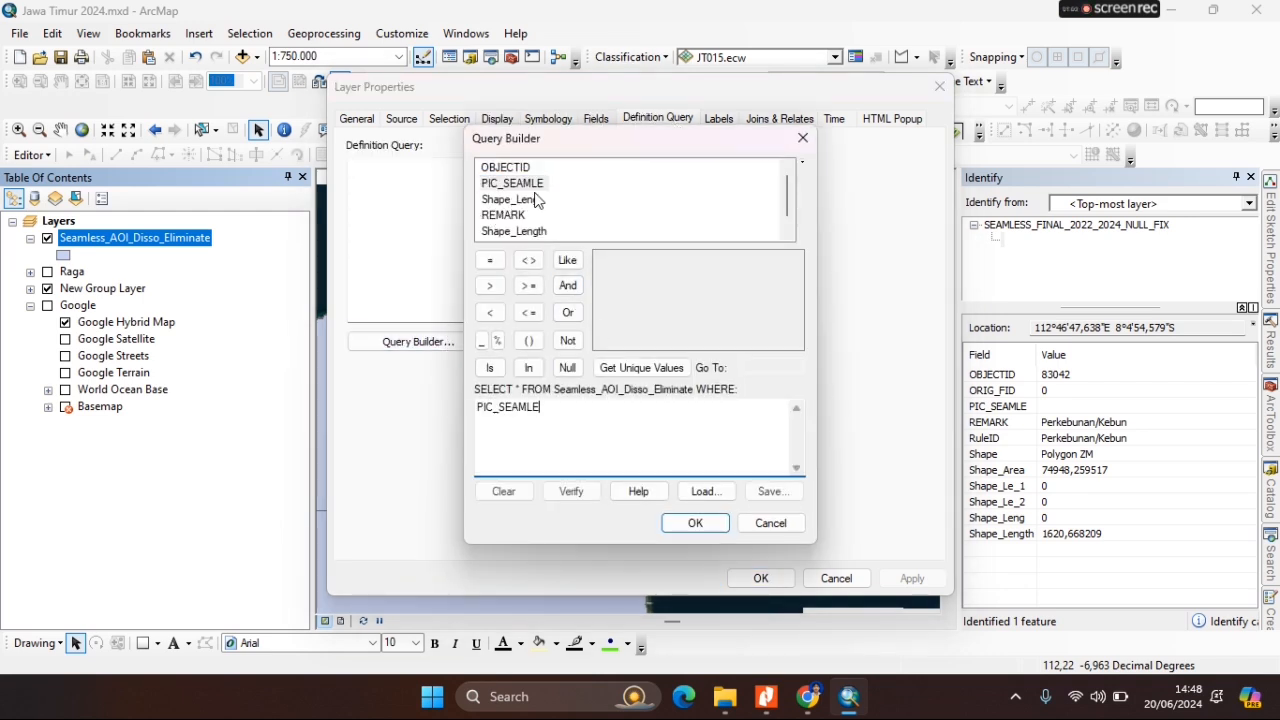
{"action": "left_click", "coordinate": [489, 260]}
{"action": "left_click", "coordinate": [640, 368]}
{"action": "scroll", "coordinate": [643, 327], "scroll_direction": "down", "scroll_amount": 1}
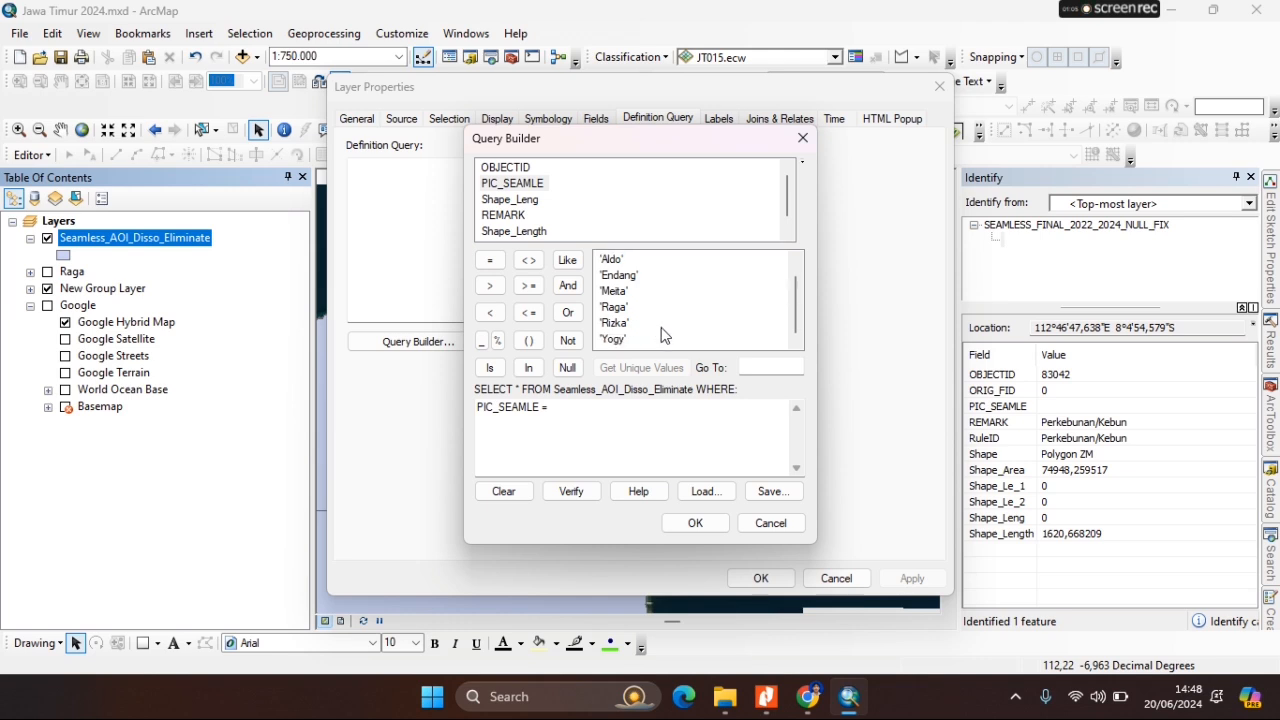
{"action": "double_click", "coordinate": [615, 307]}
{"action": "left_click", "coordinate": [696, 525]}
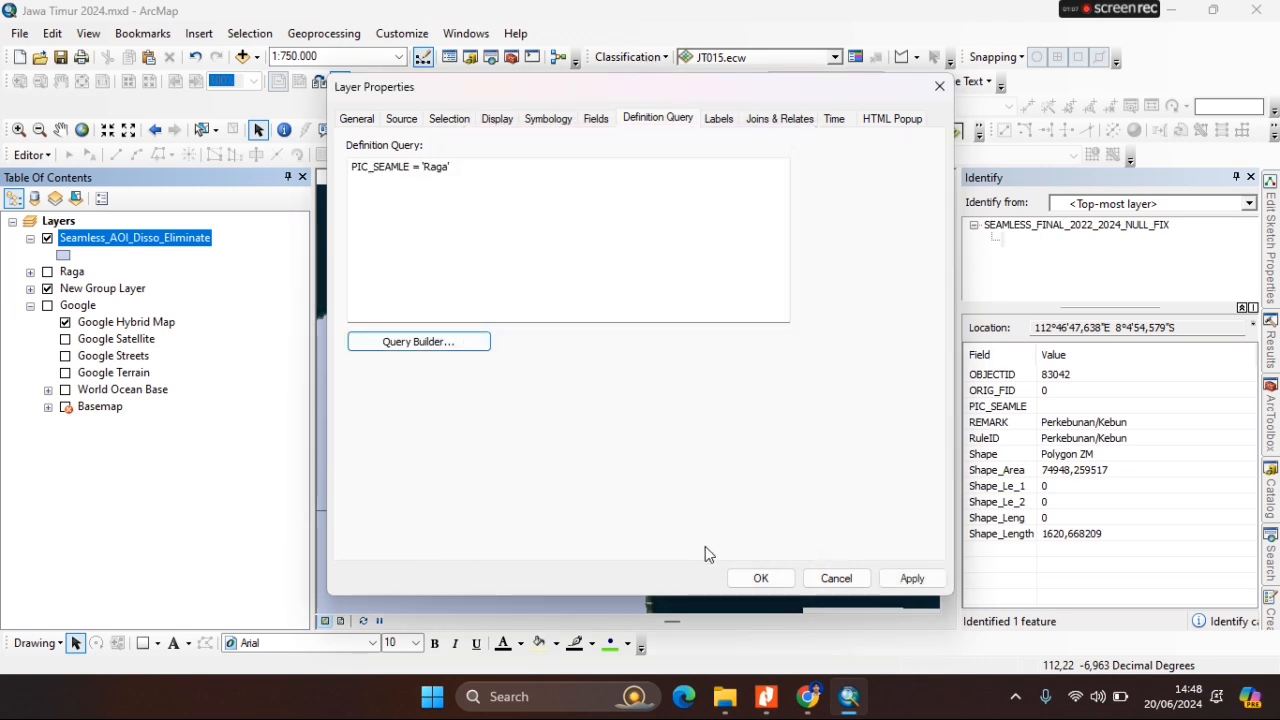
{"action": "left_click", "coordinate": [768, 578]}
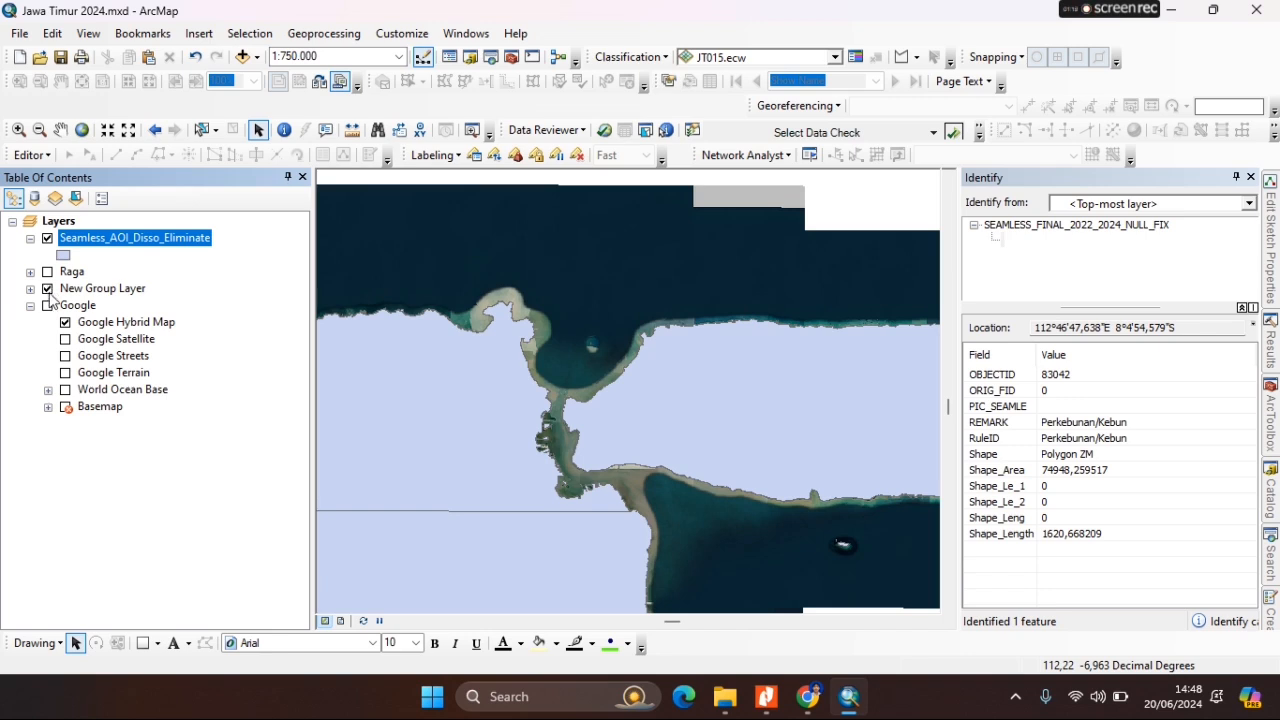
Turn off New Group Layer and zoom to the full extent of the Seamless_AOI_Disso_Eliminate layer.
{"action": "left_click", "coordinate": [47, 289]}
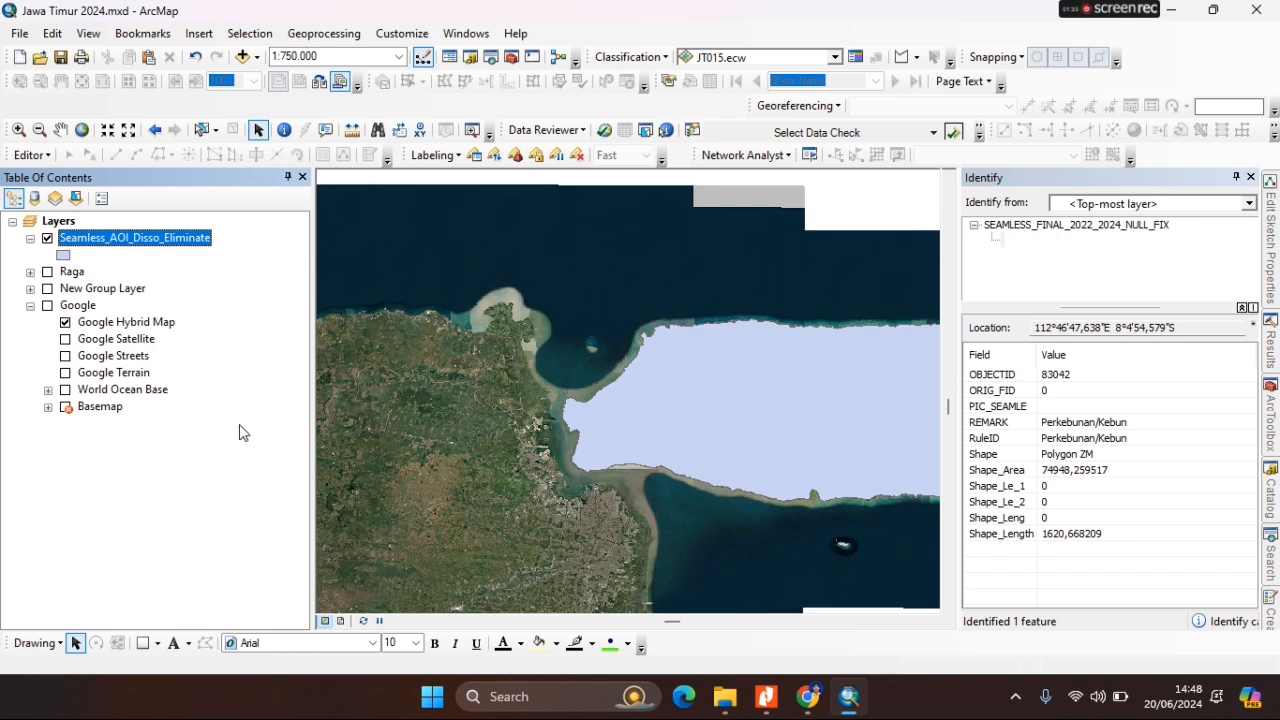
{"action": "right_click", "coordinate": [193, 239]}
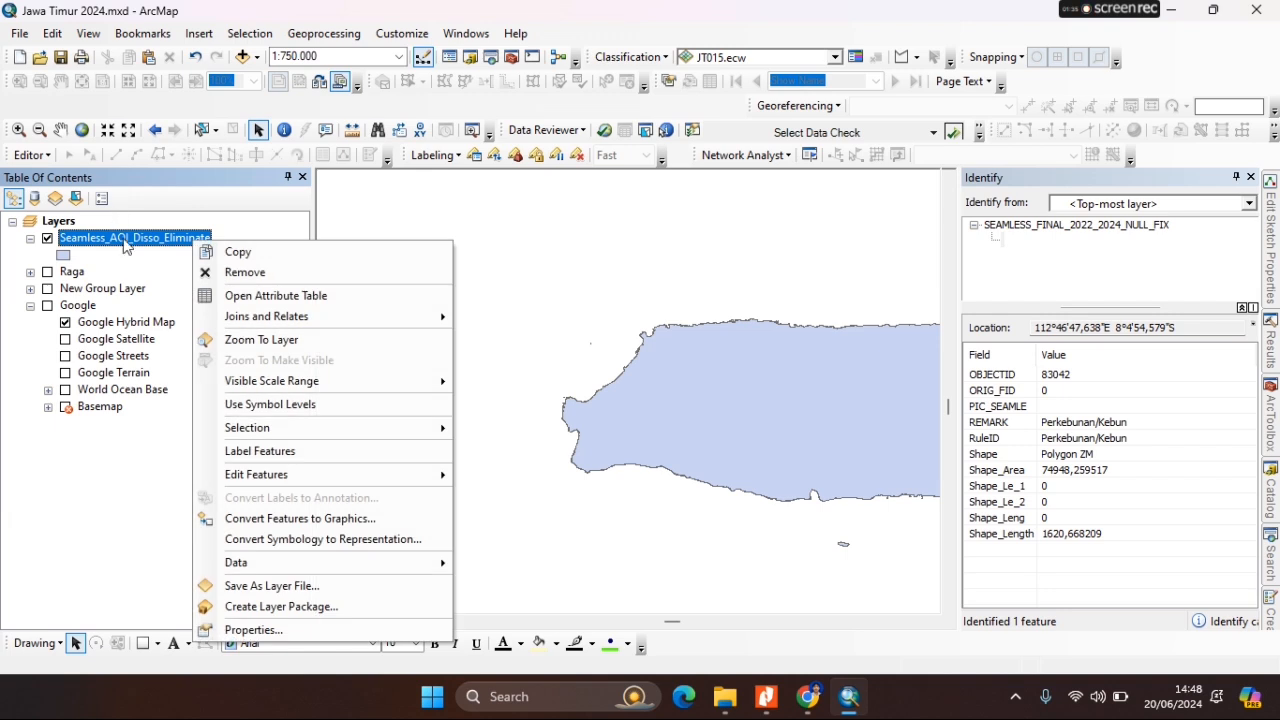
{"action": "left_click", "coordinate": [325, 337]}
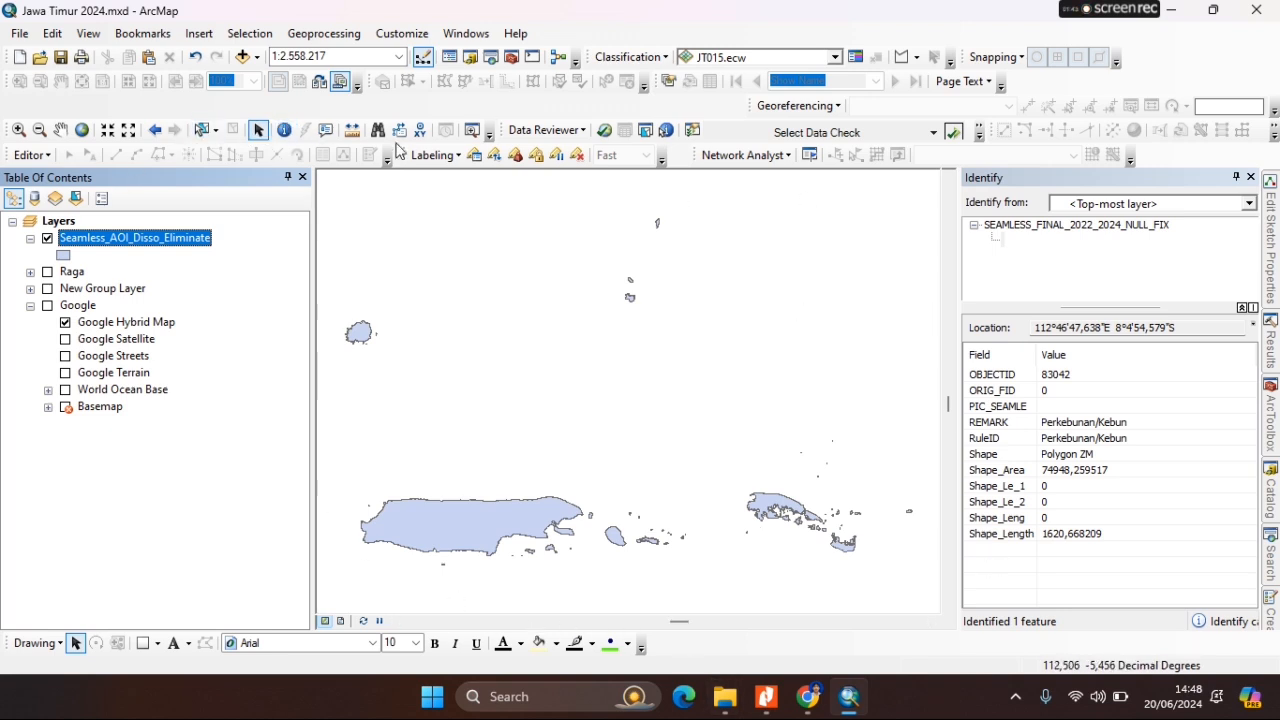
Measure the height and width of the filtered area of interest, with the distance units set to kilometres.
{"action": "left_click", "coordinate": [351, 131]}
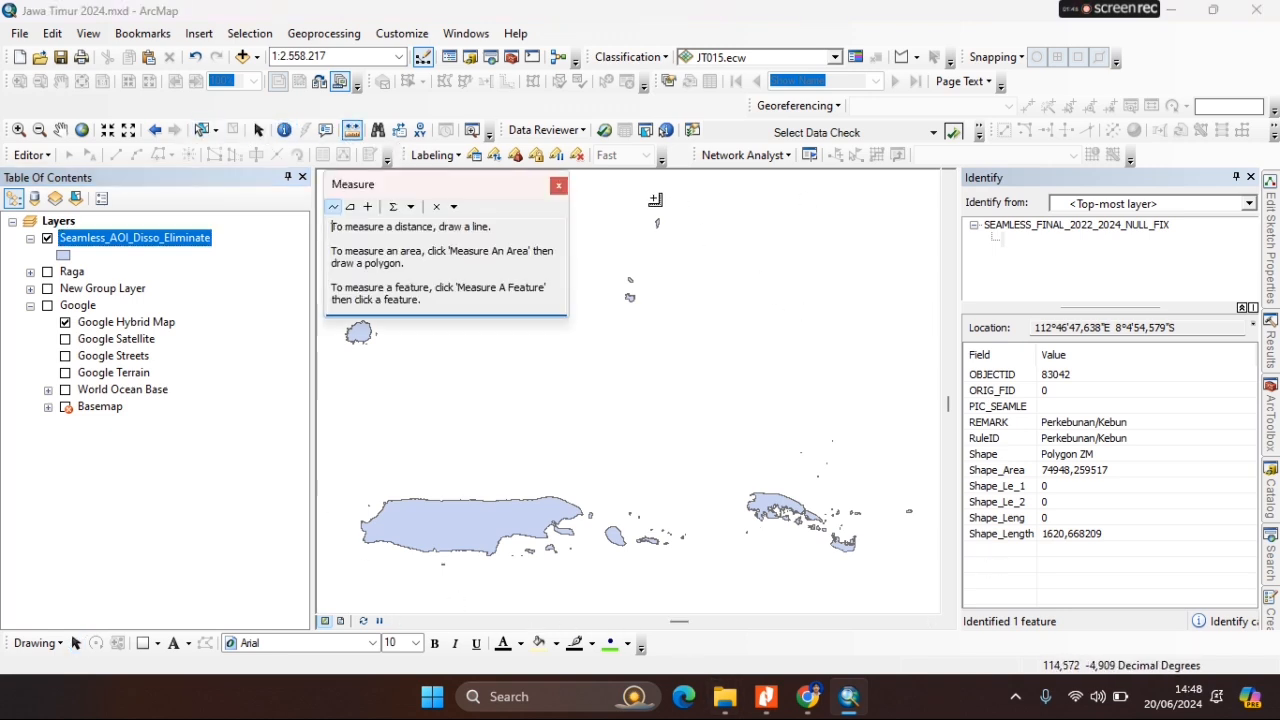
{"action": "left_click", "coordinate": [667, 351]}
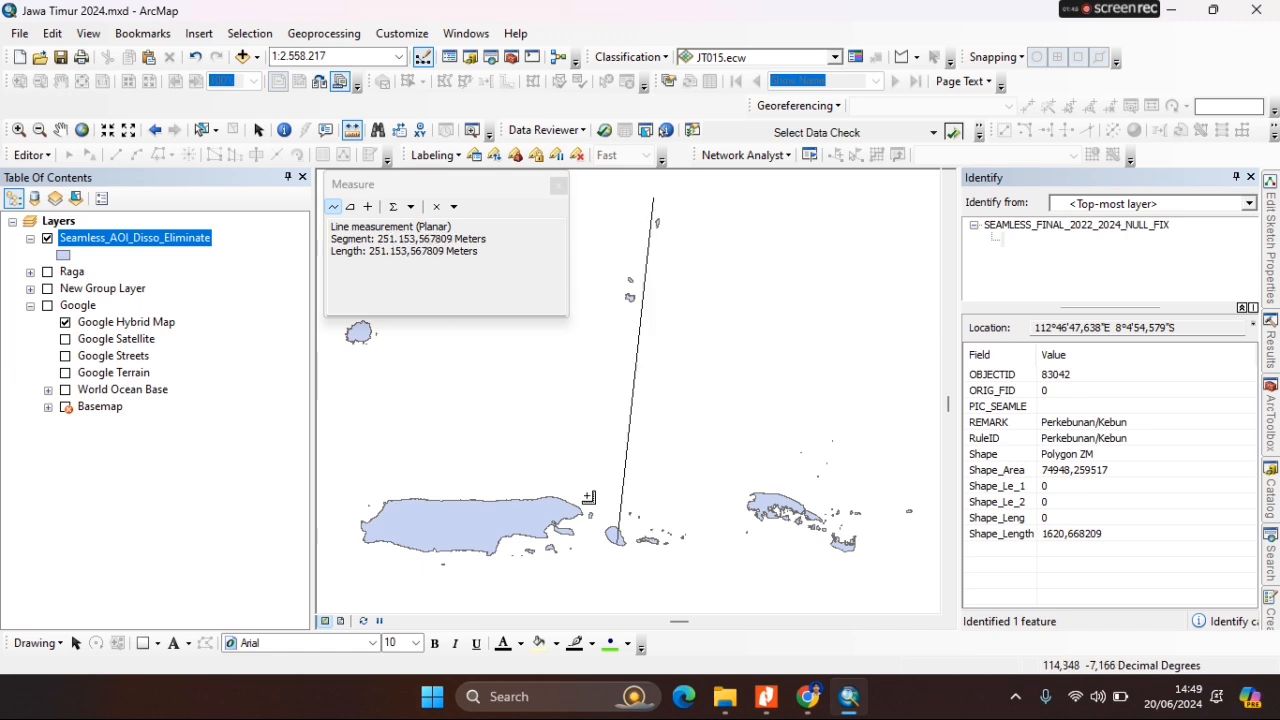
{"action": "left_click", "coordinate": [411, 207]}
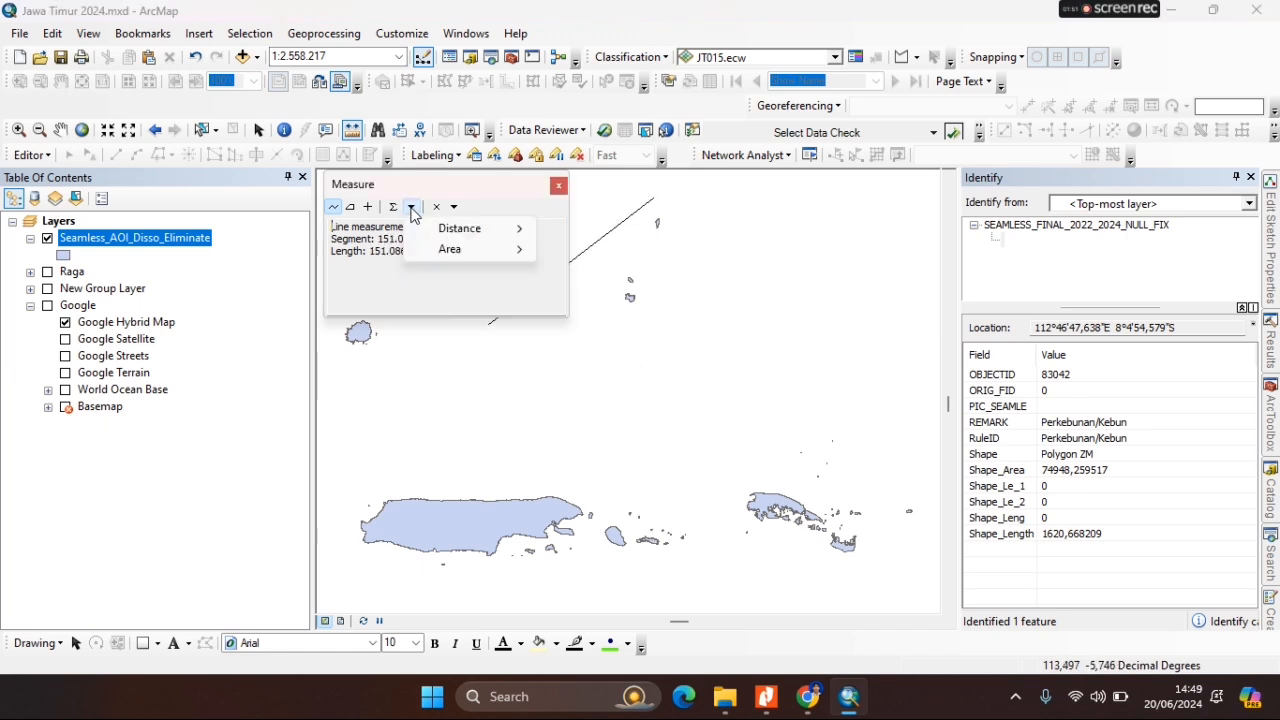
{"action": "mouse_move", "coordinate": [478, 229]}
{"action": "left_click", "coordinate": [603, 233]}
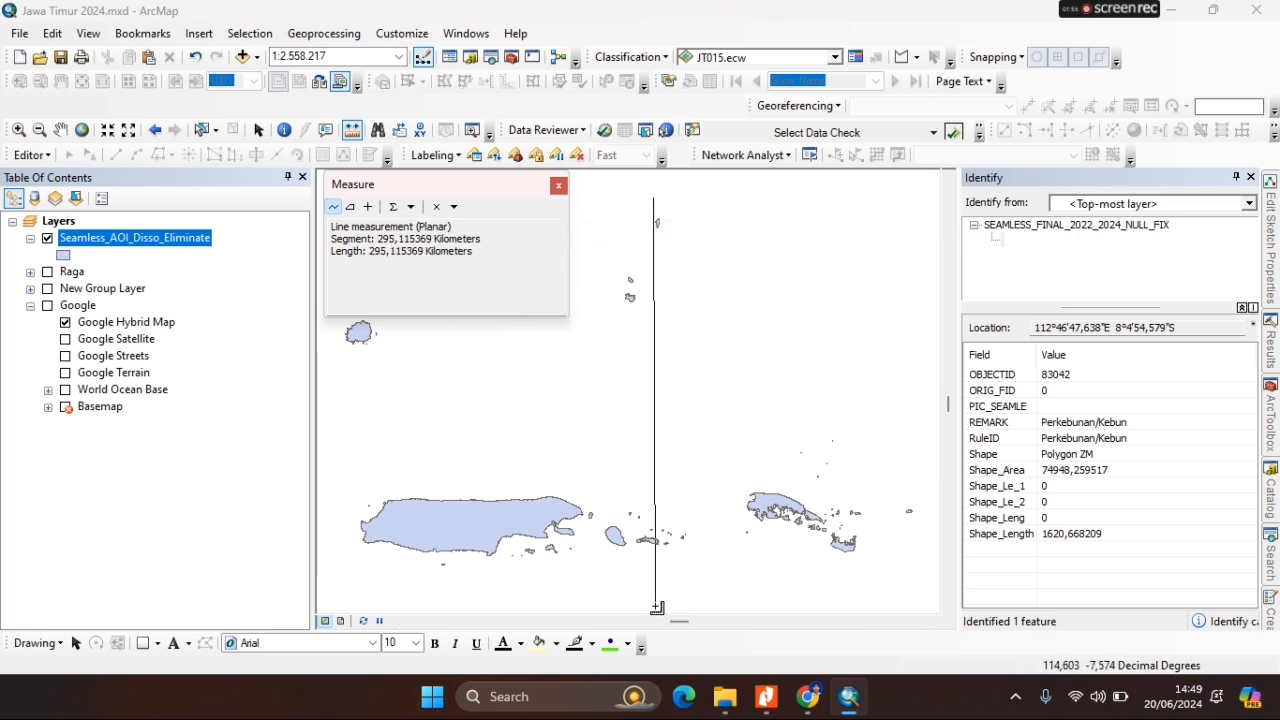
{"action": "double_click", "coordinate": [656, 607]}
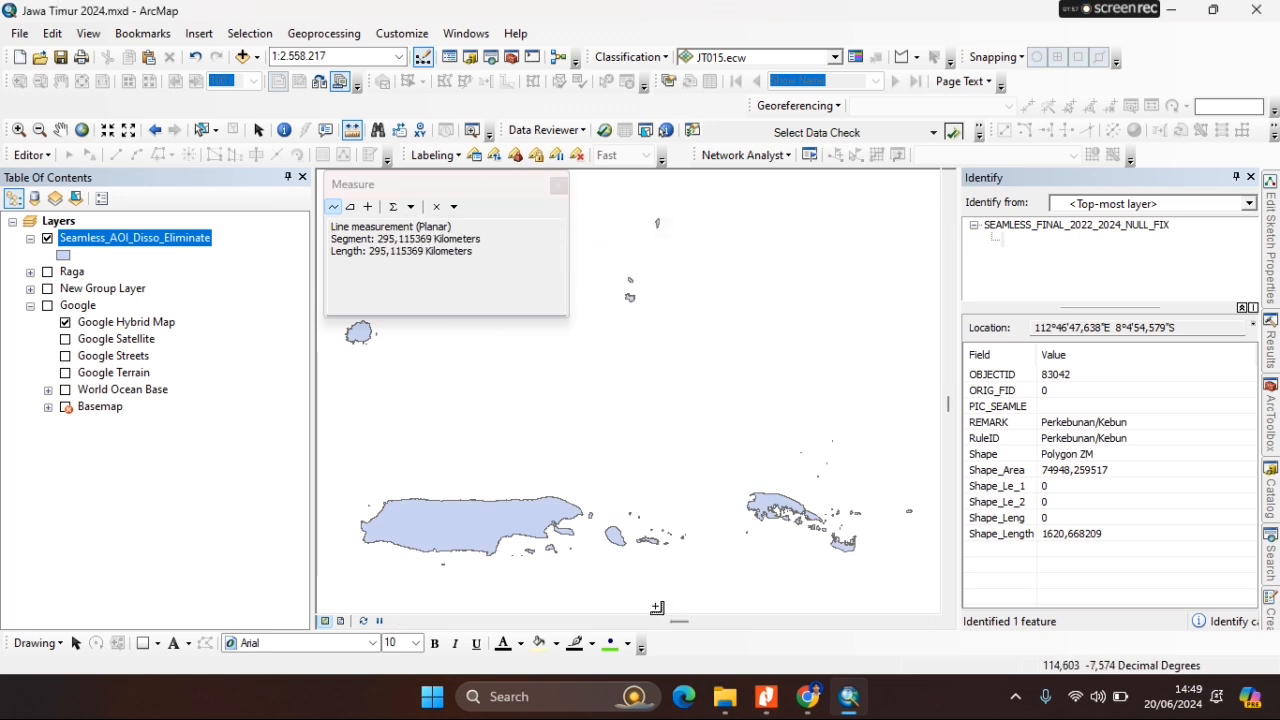
{"action": "left_click", "coordinate": [330, 425]}
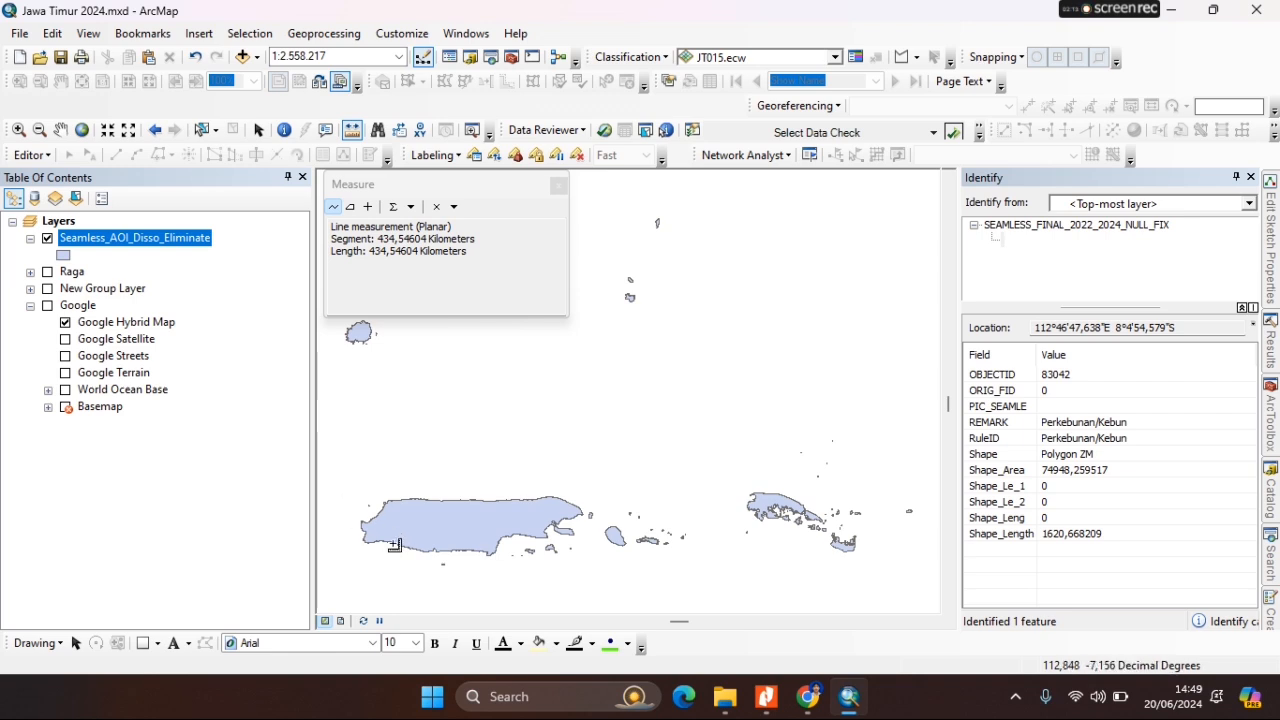
Open the Create Fishnet tool and use the Seamless_AOI_Disso_Eliminate layer as the template extent.
{"action": "left_click", "coordinate": [1268, 560]}
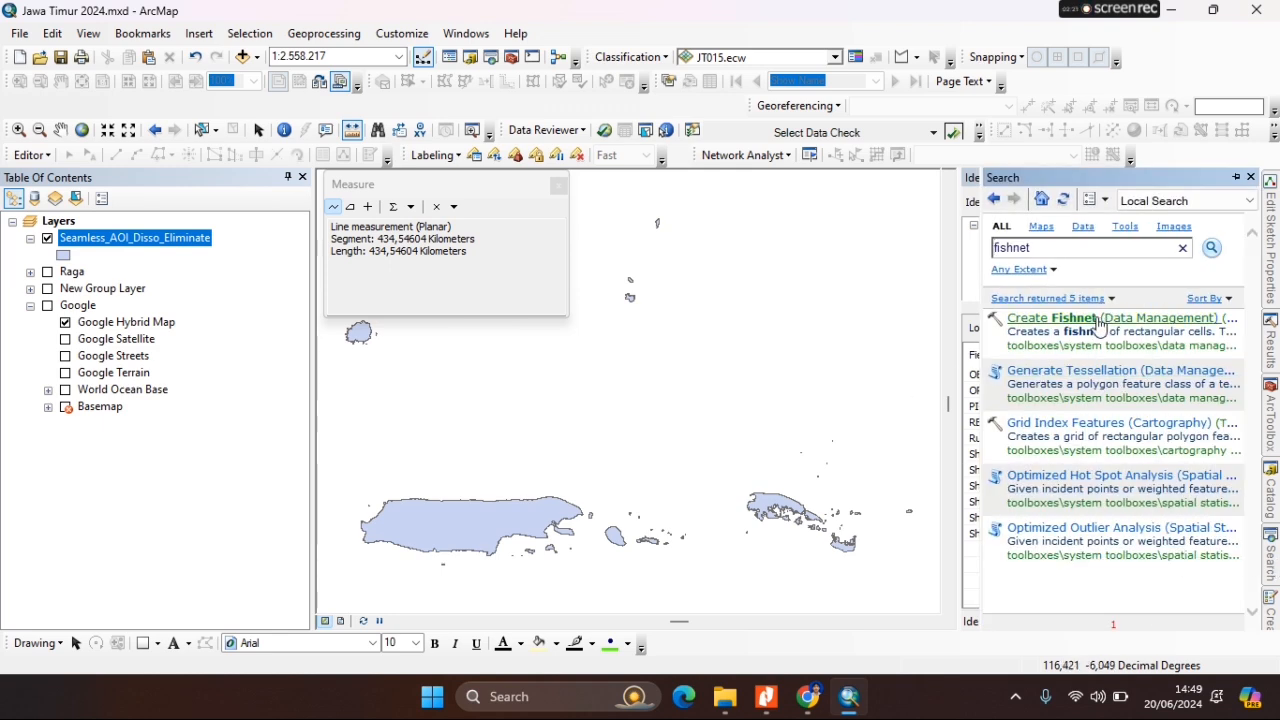
{"action": "left_click", "coordinate": [1029, 322]}
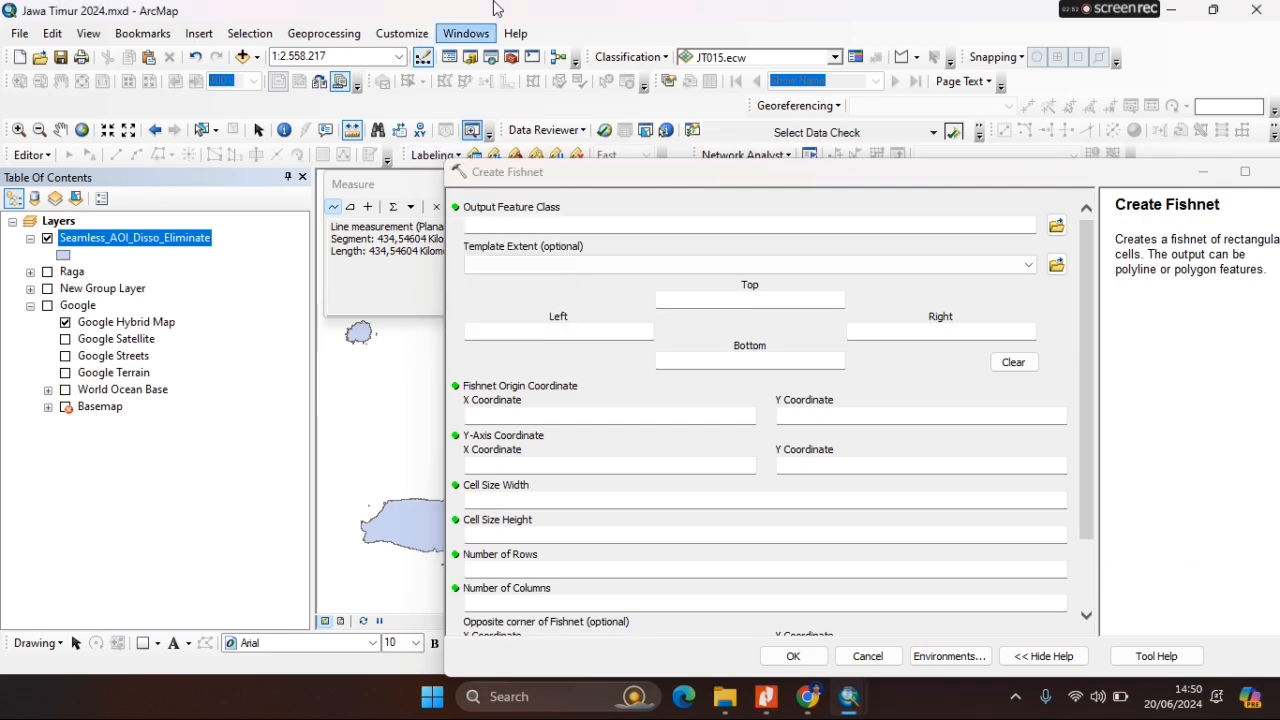
{"action": "left_click_drag", "start_coordinate": [140, 248], "coordinate": [566, 268]}
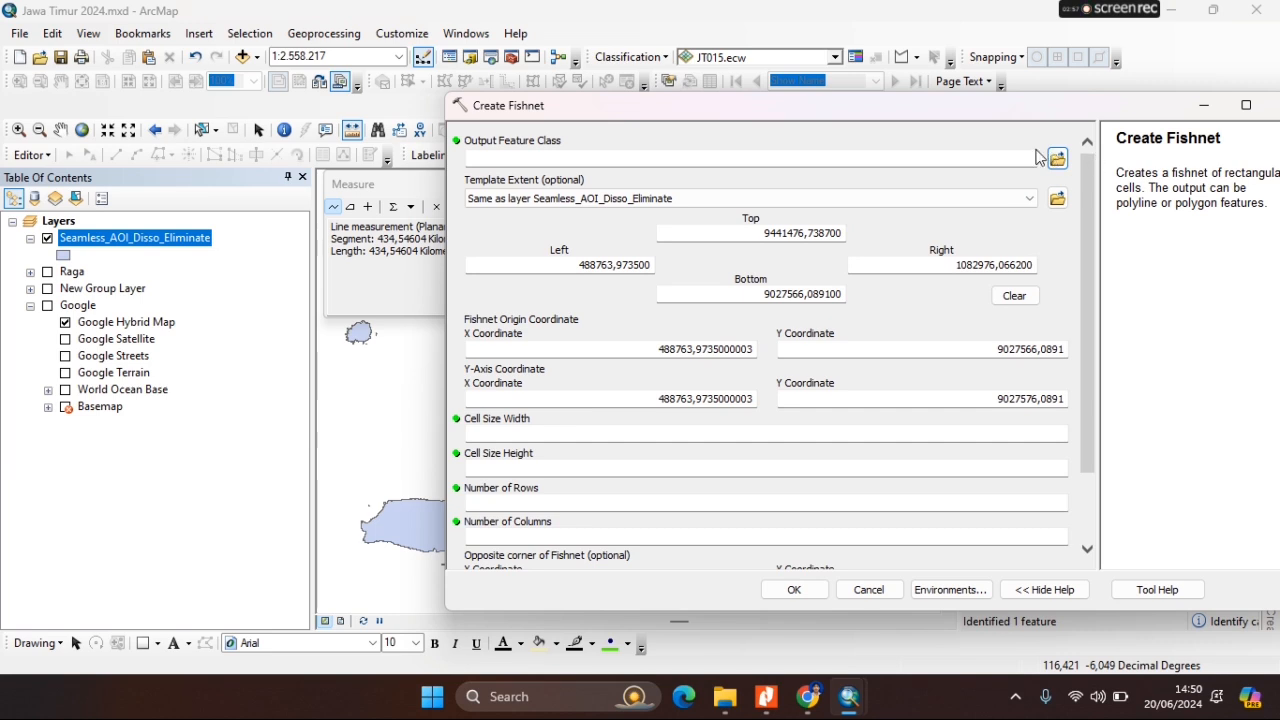
Set the fishnet's output feature class to fishnet_raga in the NULL20242022 dataset.
{"action": "left_click", "coordinate": [1058, 161]}
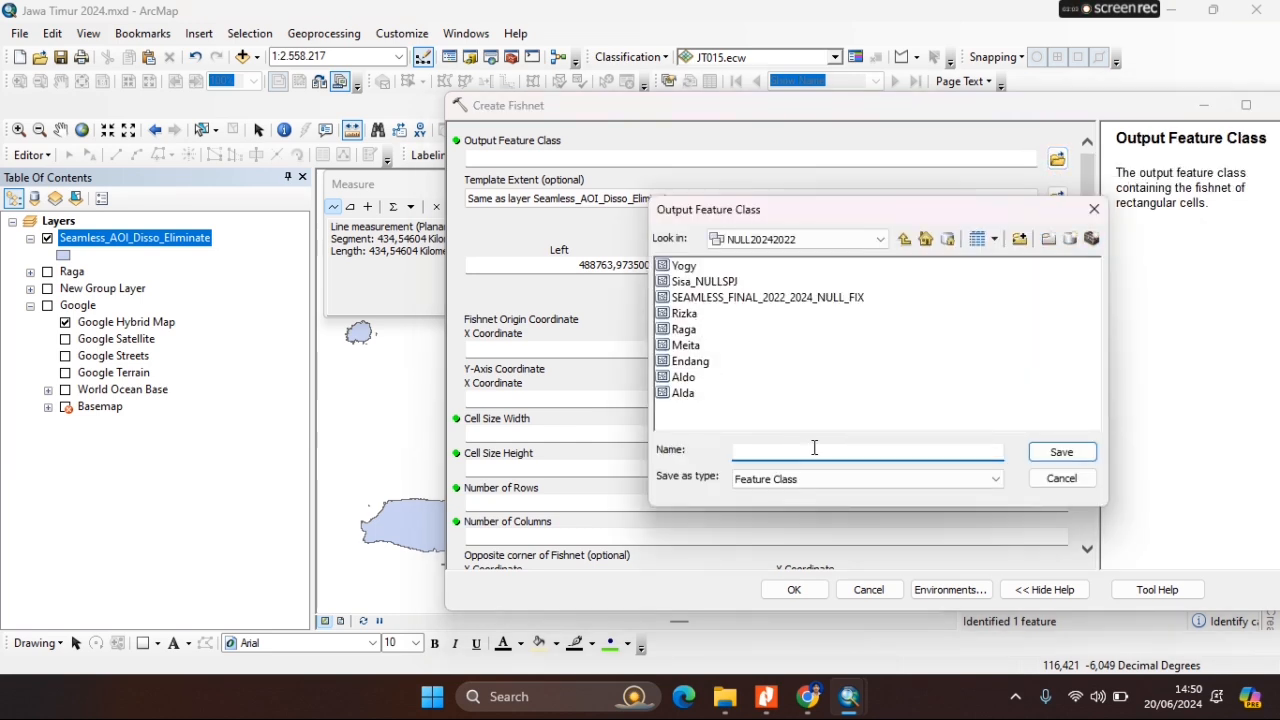
{"action": "type", "text": "fishnet_raga"}
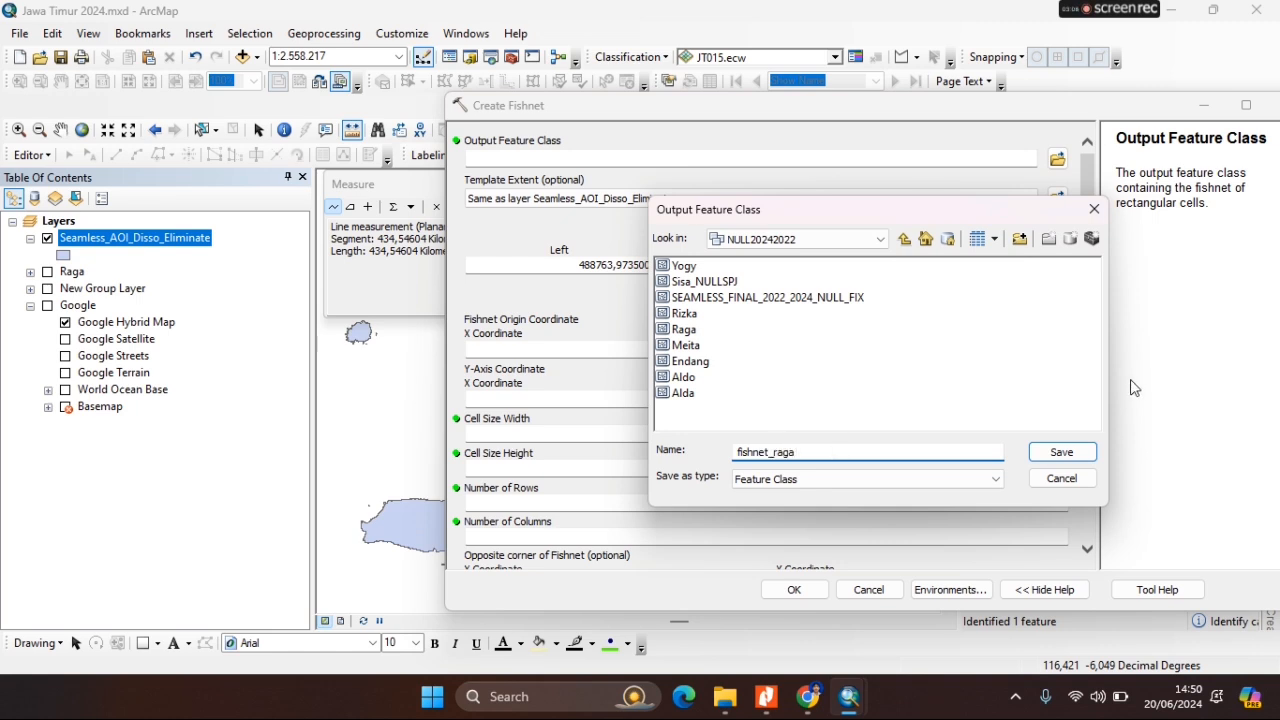
{"action": "left_click", "coordinate": [1061, 452]}
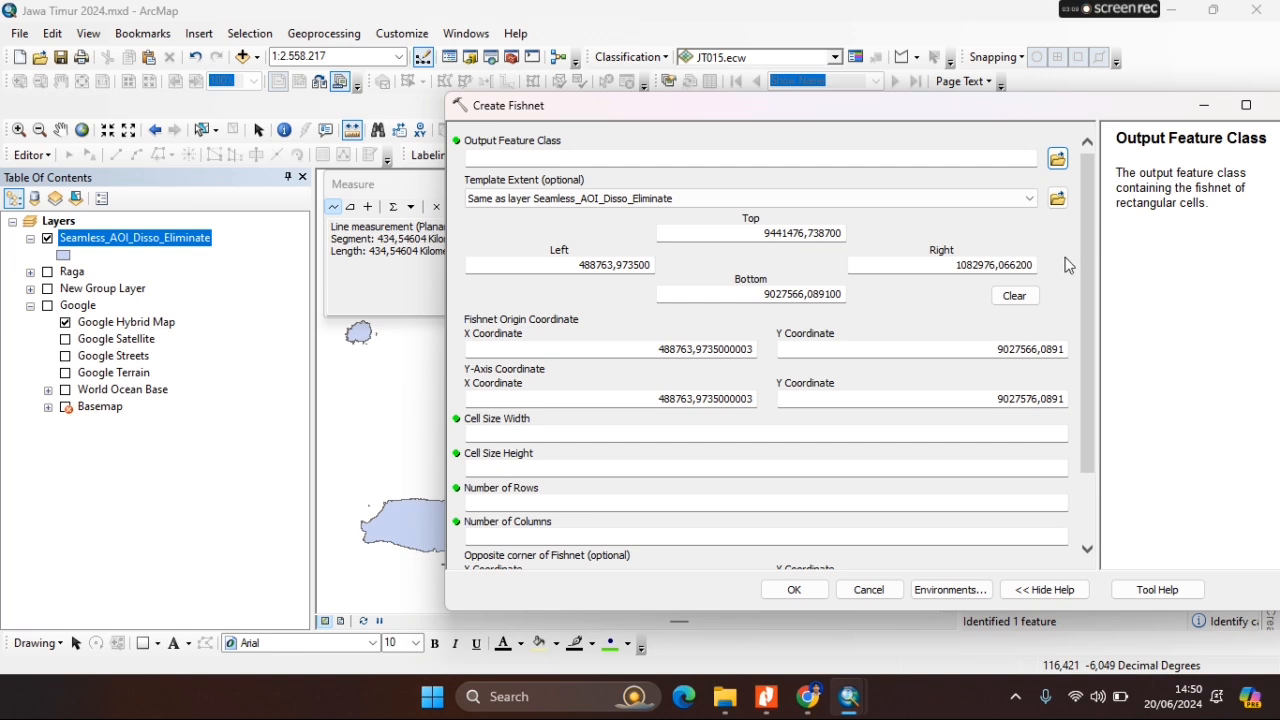
Set the fishnet to 300 rows and 430 columns, leaving the cell size width and height empty.
{"action": "left_click", "coordinate": [998, 434]}
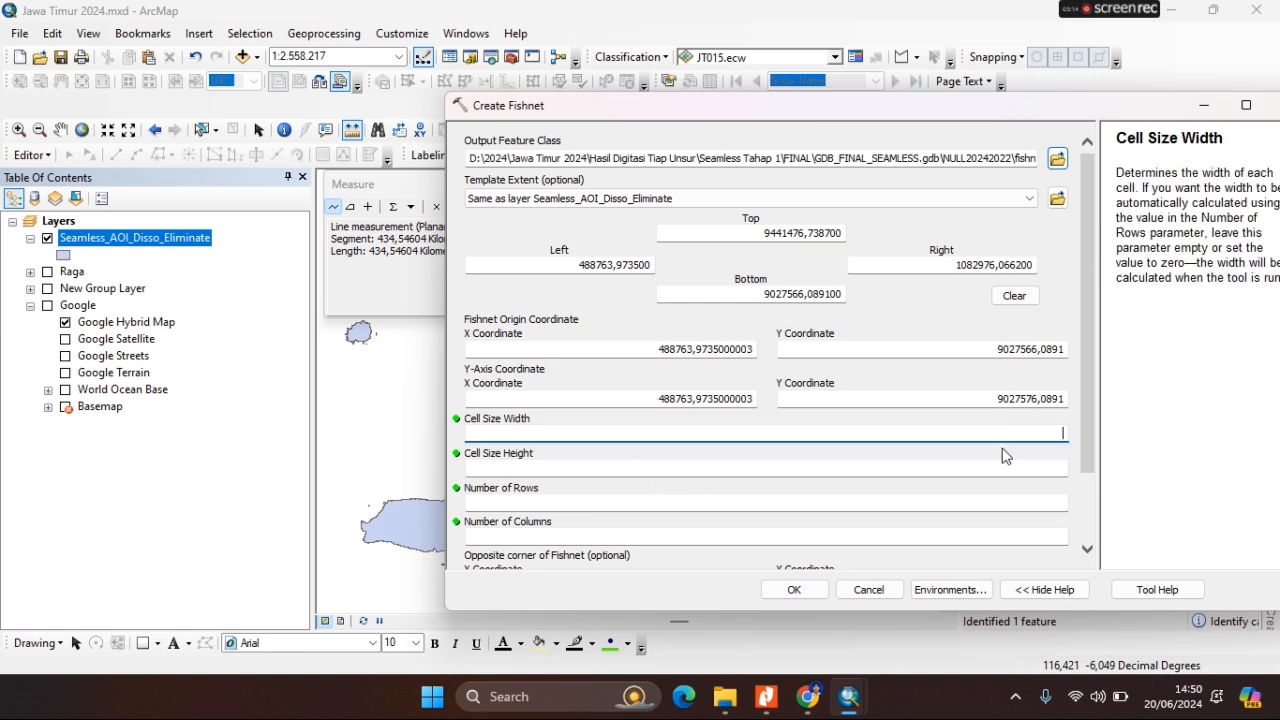
{"action": "left_click", "coordinate": [1005, 524]}
{"action": "left_click", "coordinate": [1008, 502]}
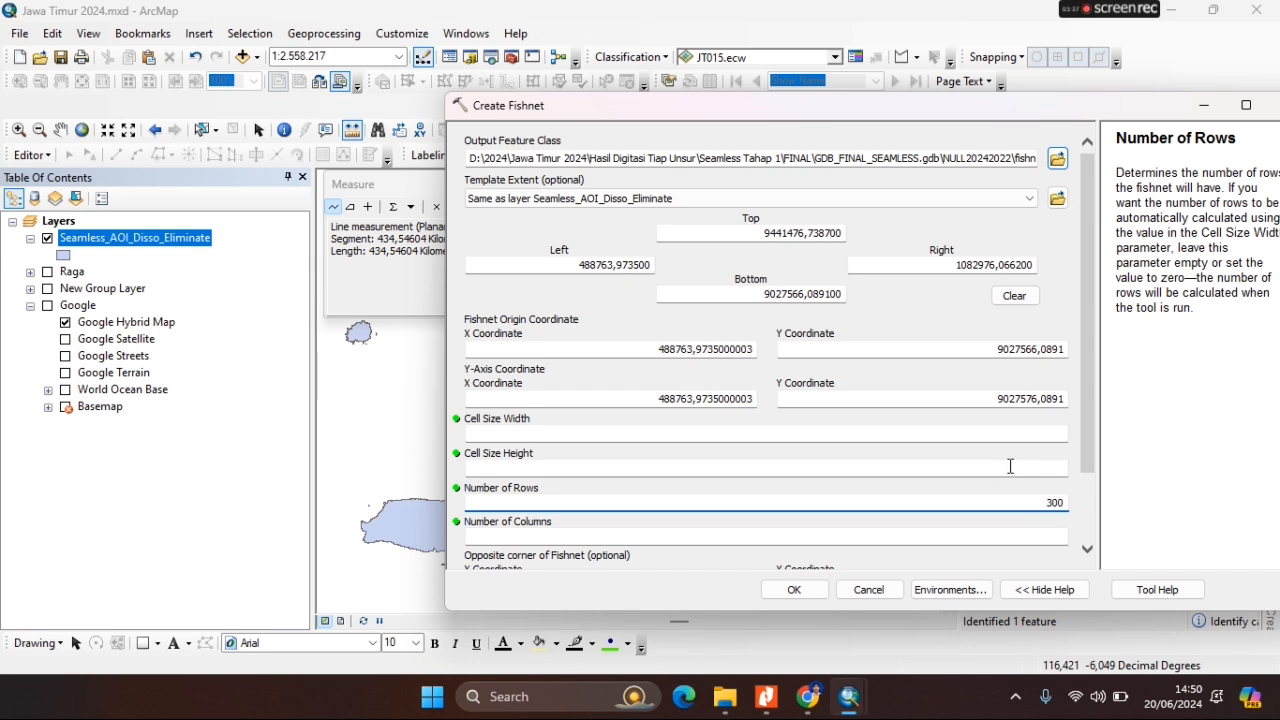
{"action": "left_click", "coordinate": [1065, 538]}
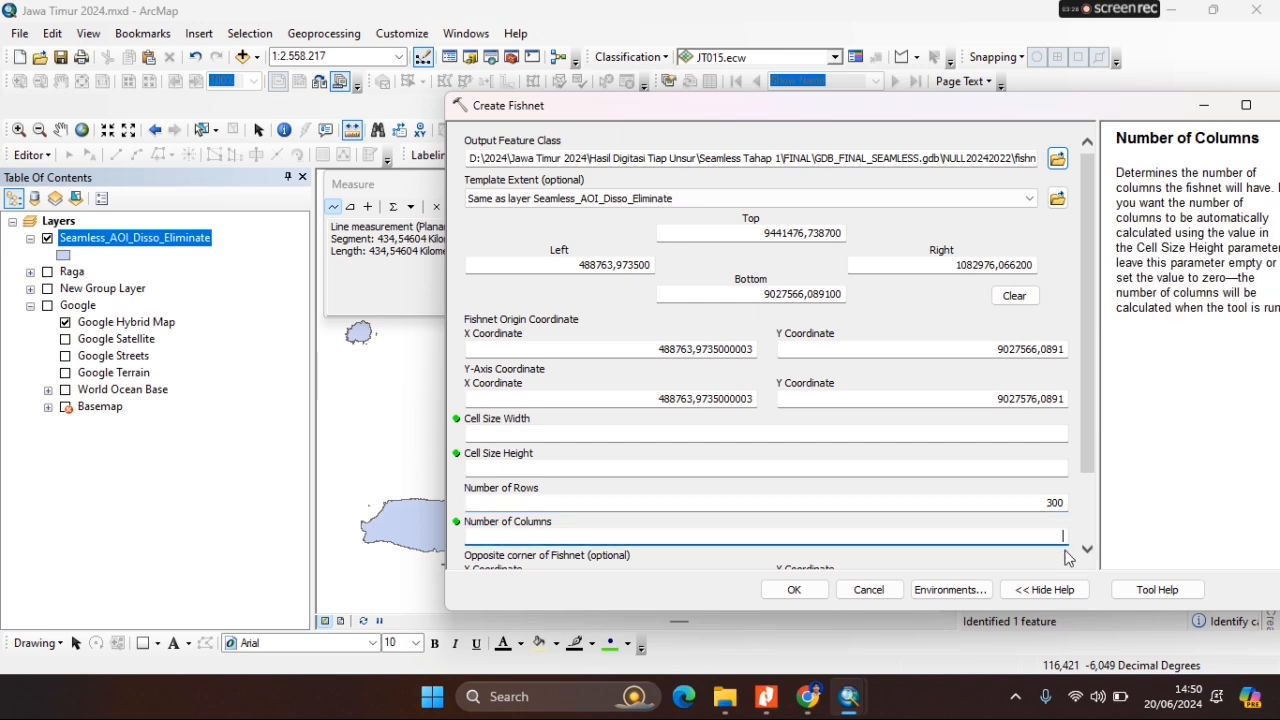
{"action": "type", "text": "430"}
Turn off label point creation, run the fishnet with Polygon geometry, and close the Measure window.
{"action": "left_click_drag", "start_coordinate": [1087, 395], "coordinate": [1087, 463]}
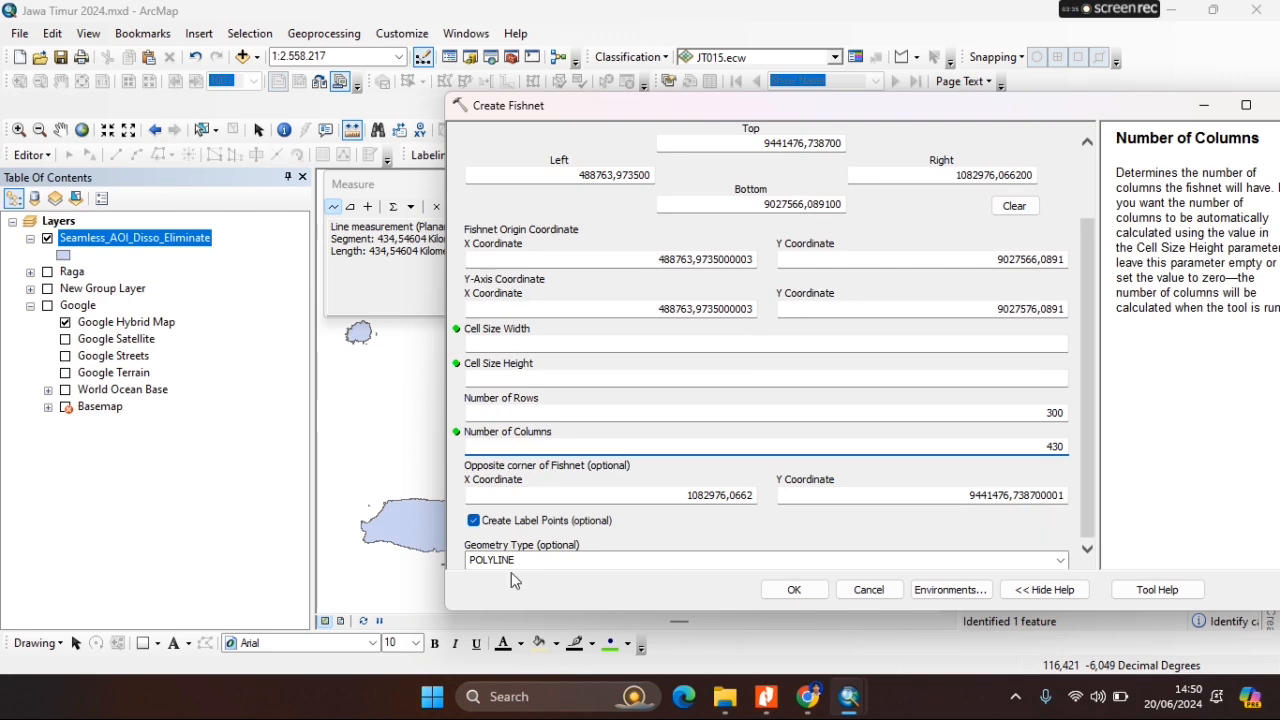
{"action": "left_click", "coordinate": [474, 521]}
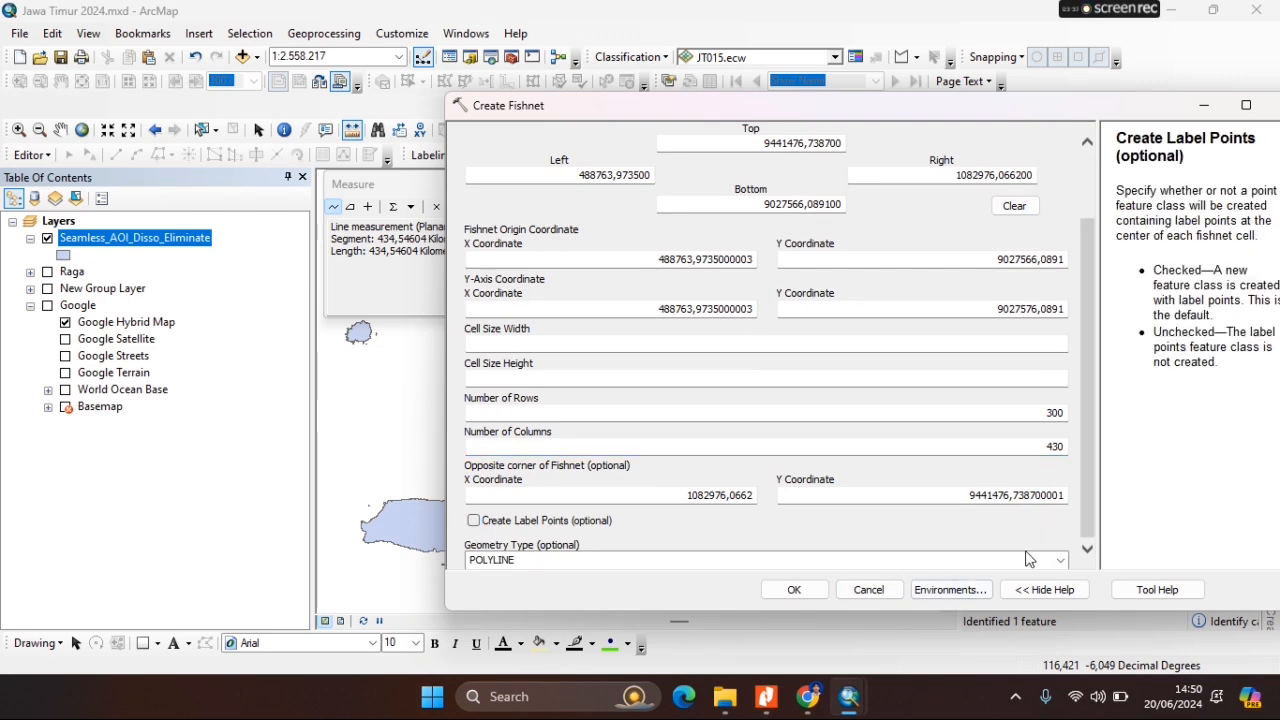
{"action": "left_click", "coordinate": [1062, 560]}
{"action": "left_click", "coordinate": [989, 589]}
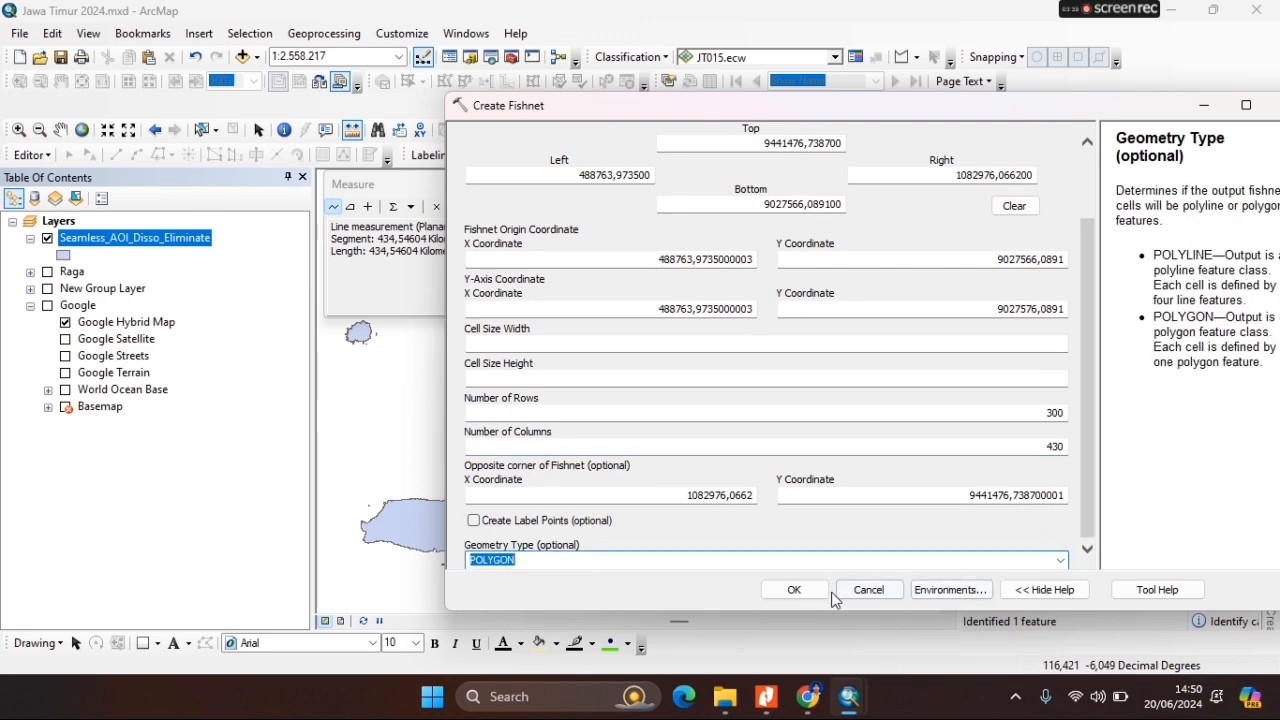
{"action": "left_click", "coordinate": [793, 590]}
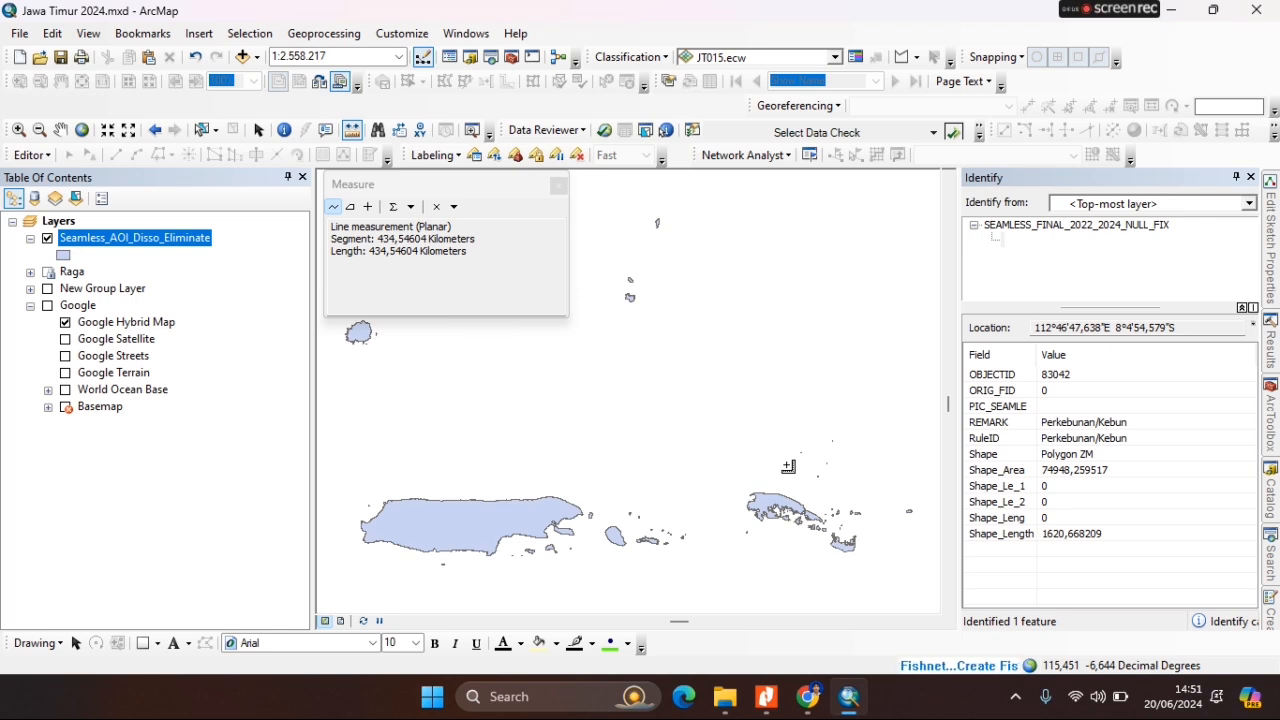
{"action": "left_click", "coordinate": [560, 186]}
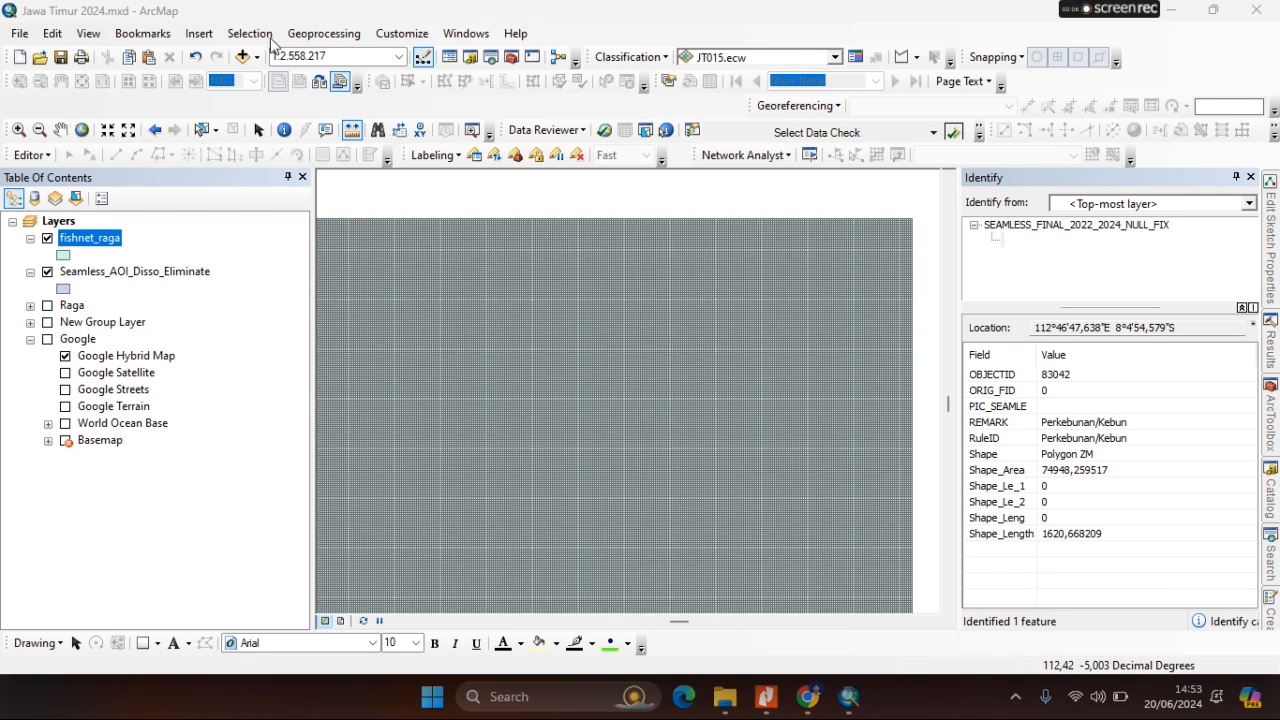
Select by location the fishnet_raga cells that intersect the Seamless_AOI_Disso_Eliminate layer.
{"action": "left_click", "coordinate": [262, 34]}
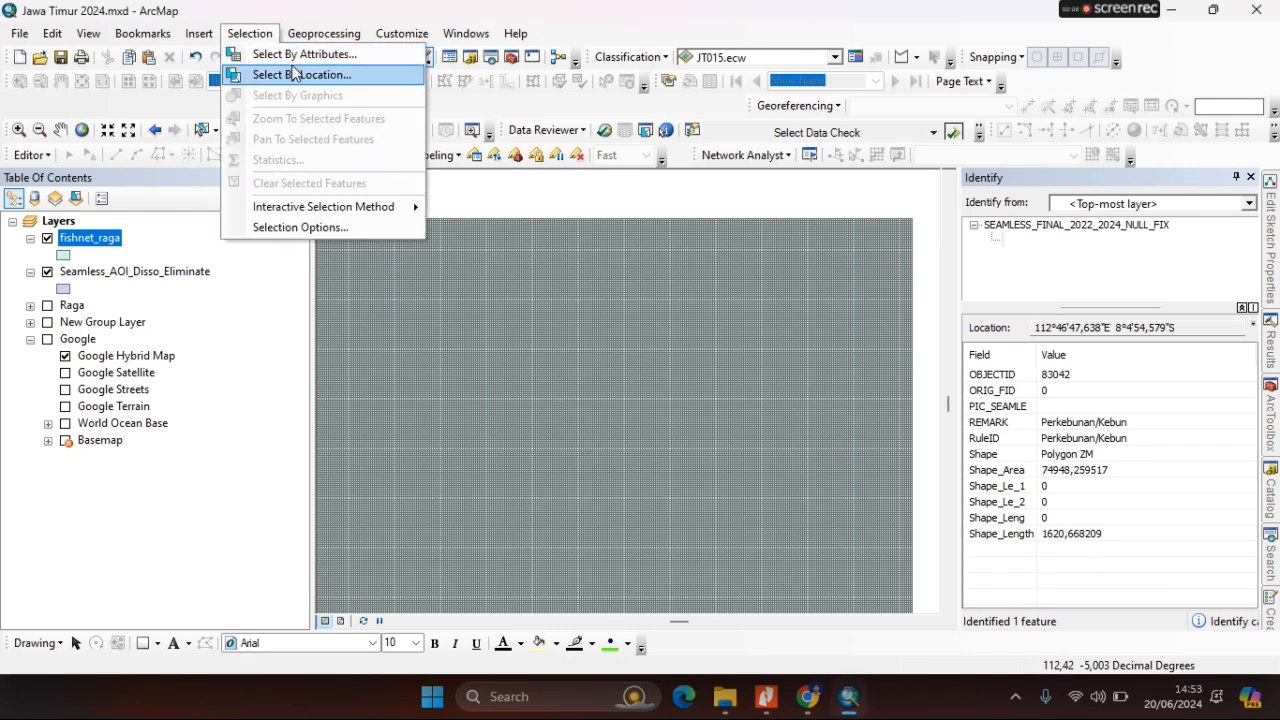
{"action": "left_click", "coordinate": [295, 74]}
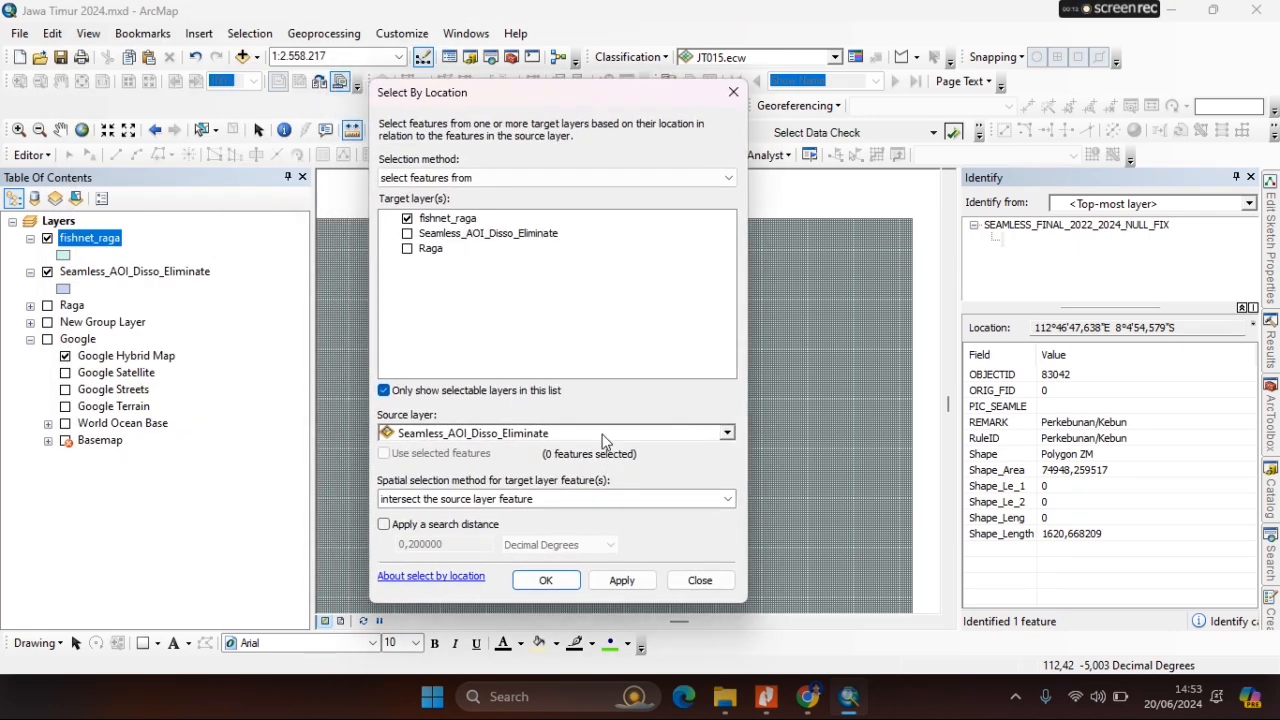
{"action": "left_click", "coordinate": [548, 580]}
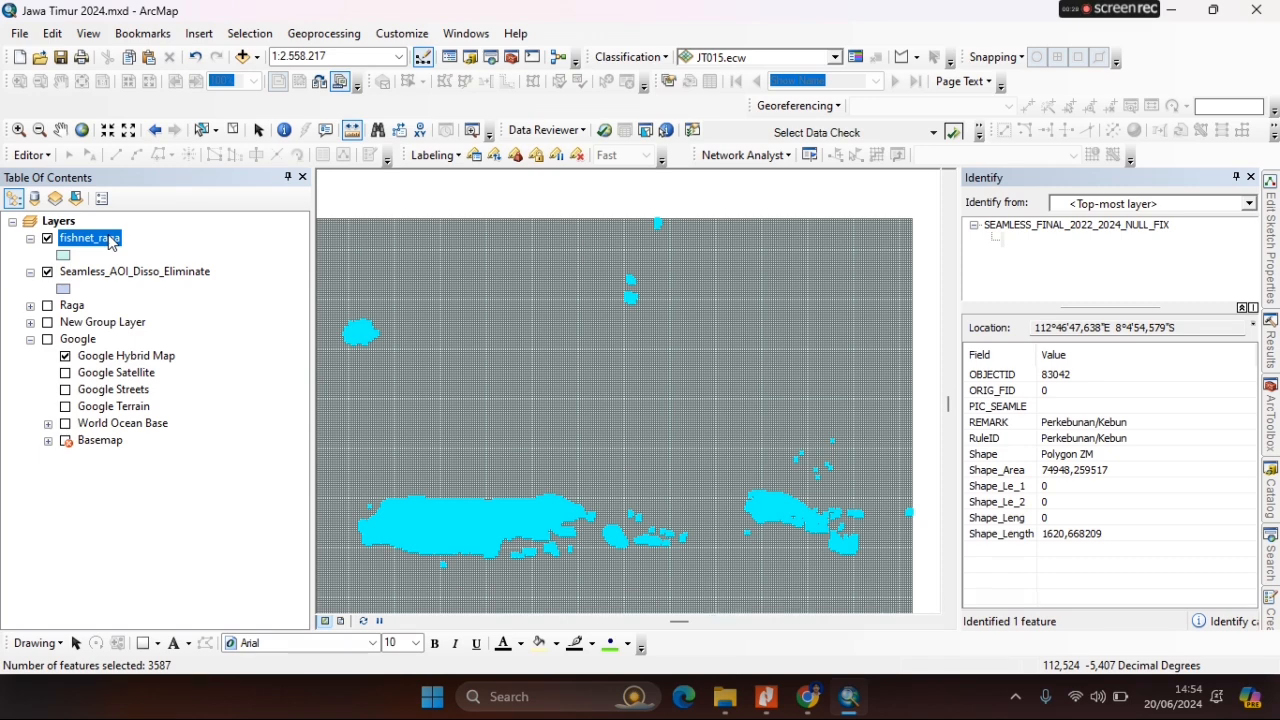
Set up a data export of the selected fishnet_raga cells to the feature class fishnet_raga_fix in the NULL20242022 dataset.
{"action": "right_click", "coordinate": [111, 242]}
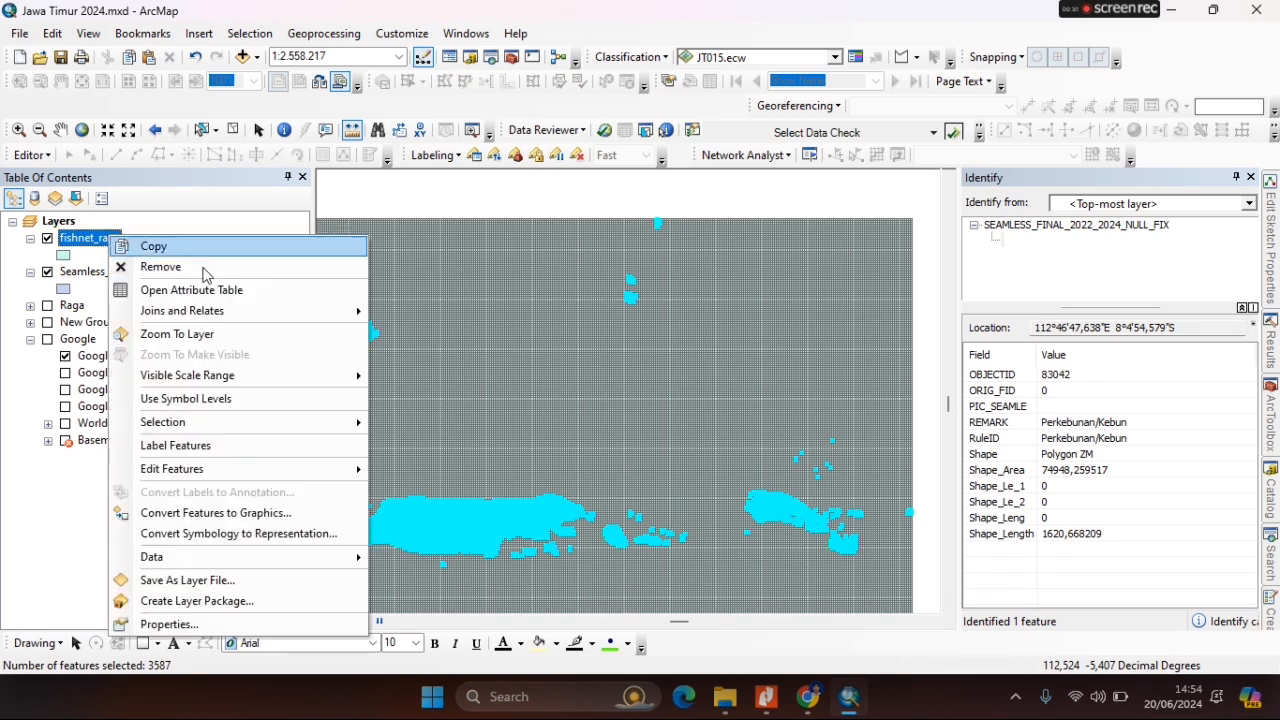
{"action": "mouse_move", "coordinate": [350, 557]}
{"action": "left_click", "coordinate": [432, 569]}
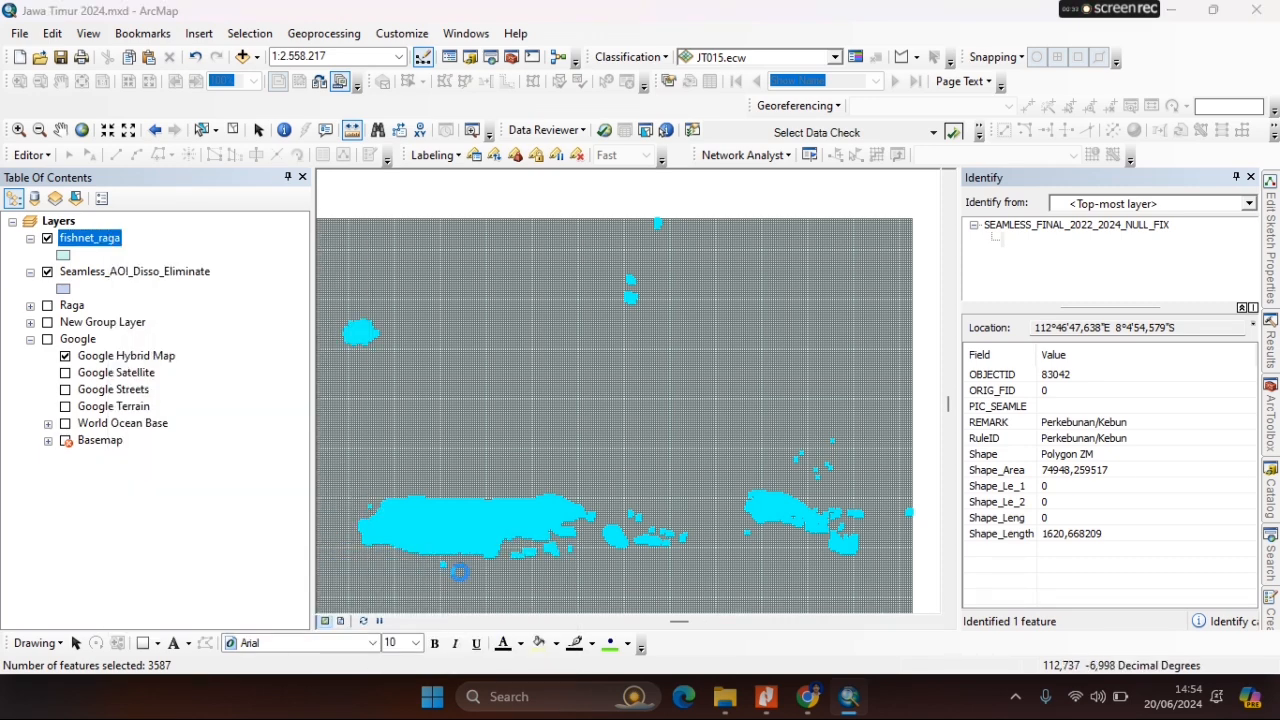
{"action": "left_click", "coordinate": [800, 372]}
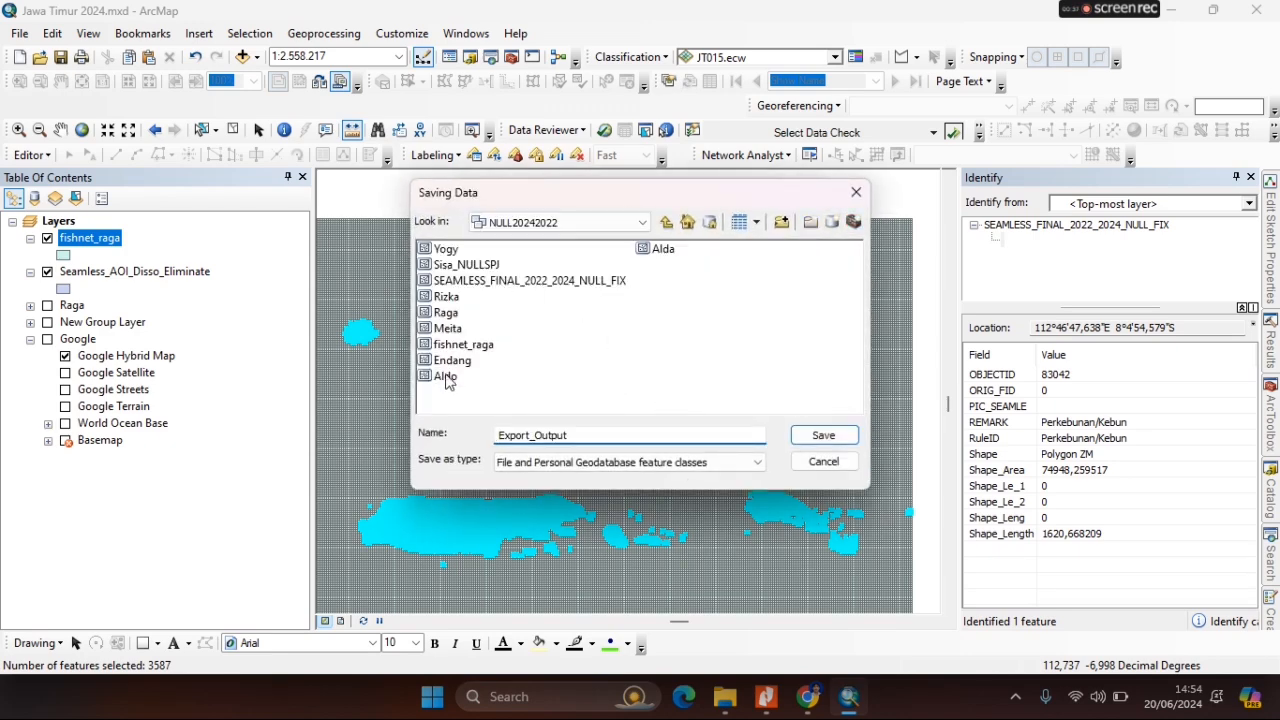
{"action": "left_click", "coordinate": [460, 344]}
{"action": "left_click", "coordinate": [575, 432]}
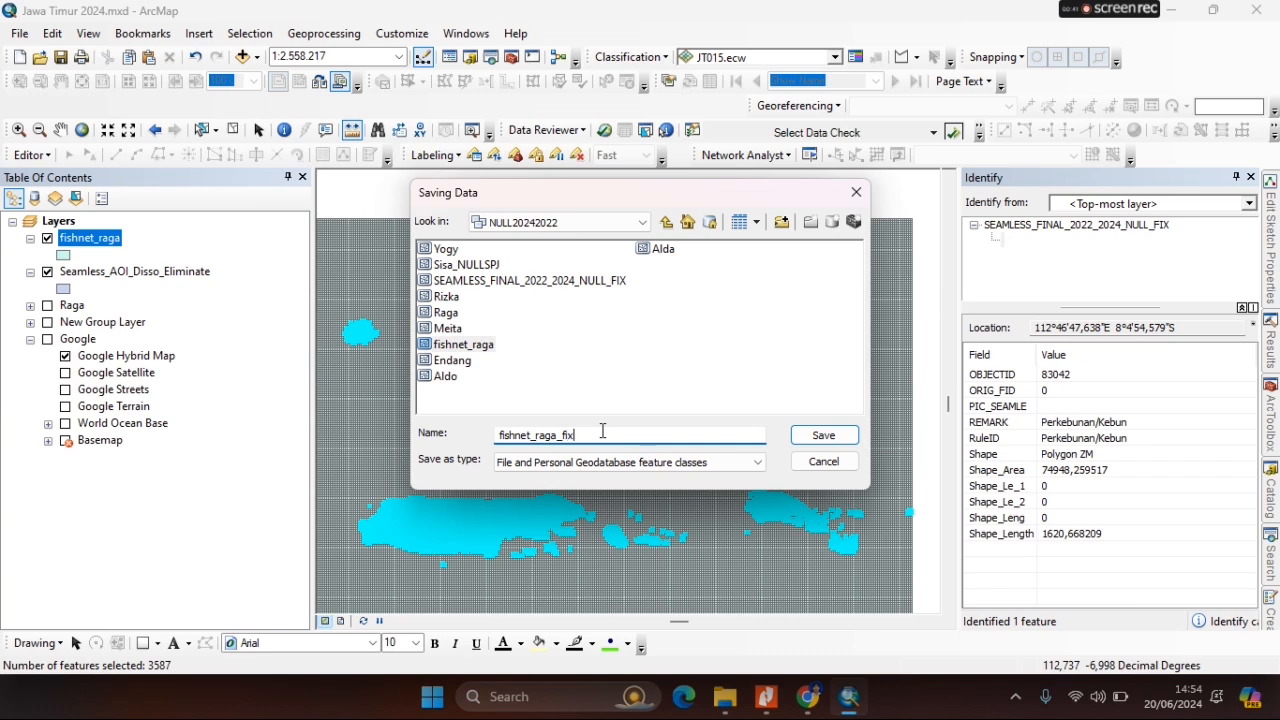
{"action": "key", "text": "Return"}
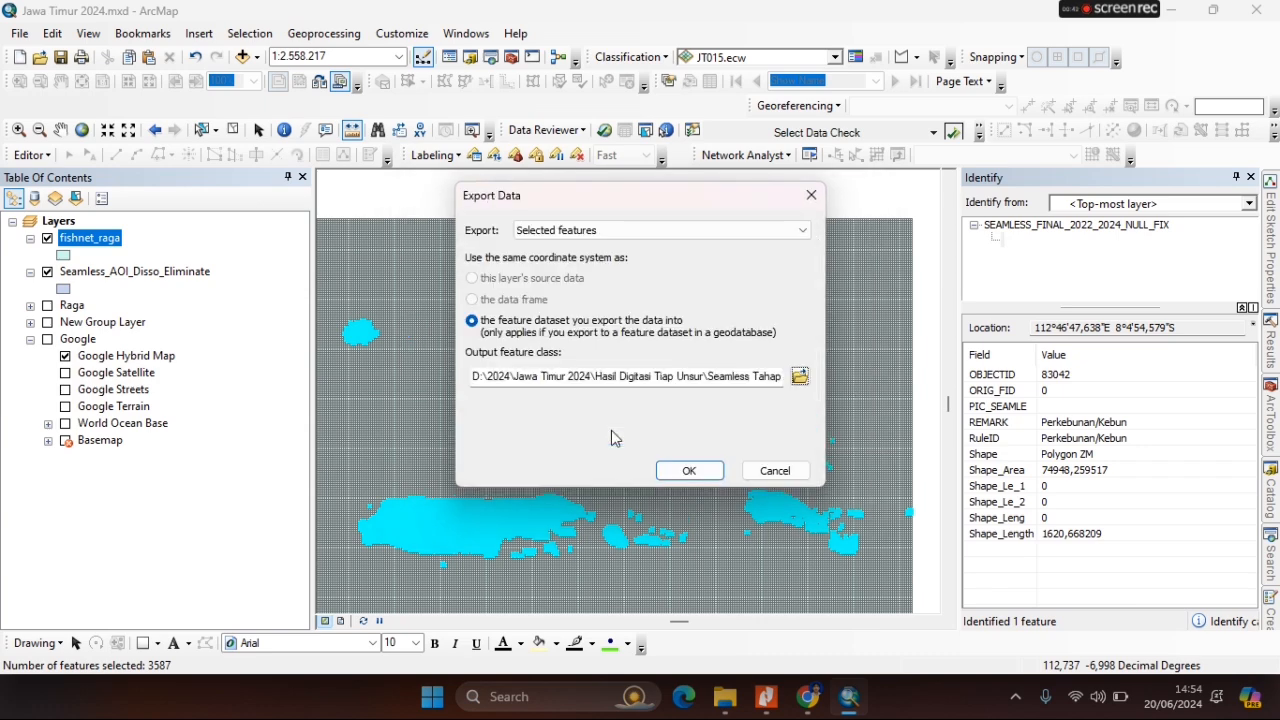
Export the selected cells to the map as a new layer and remove the original fishnet_raga layer.
{"action": "left_click", "coordinate": [690, 470]}
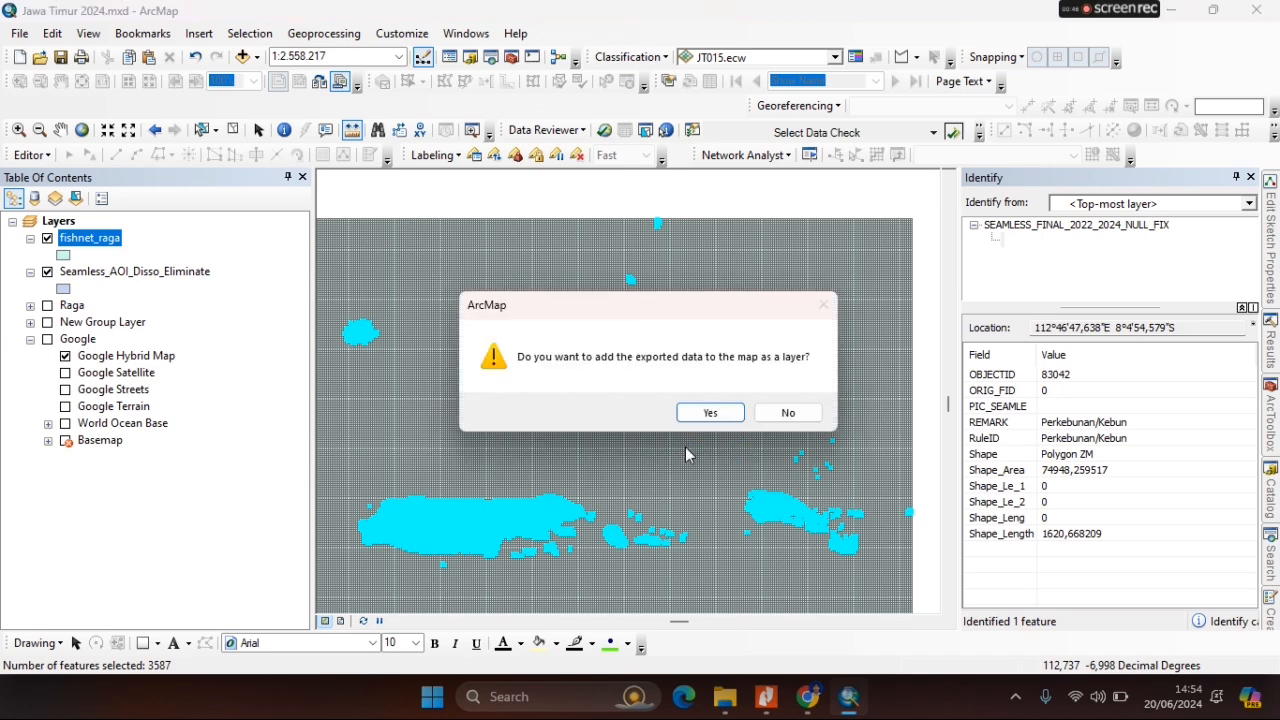
{"action": "left_click", "coordinate": [712, 413]}
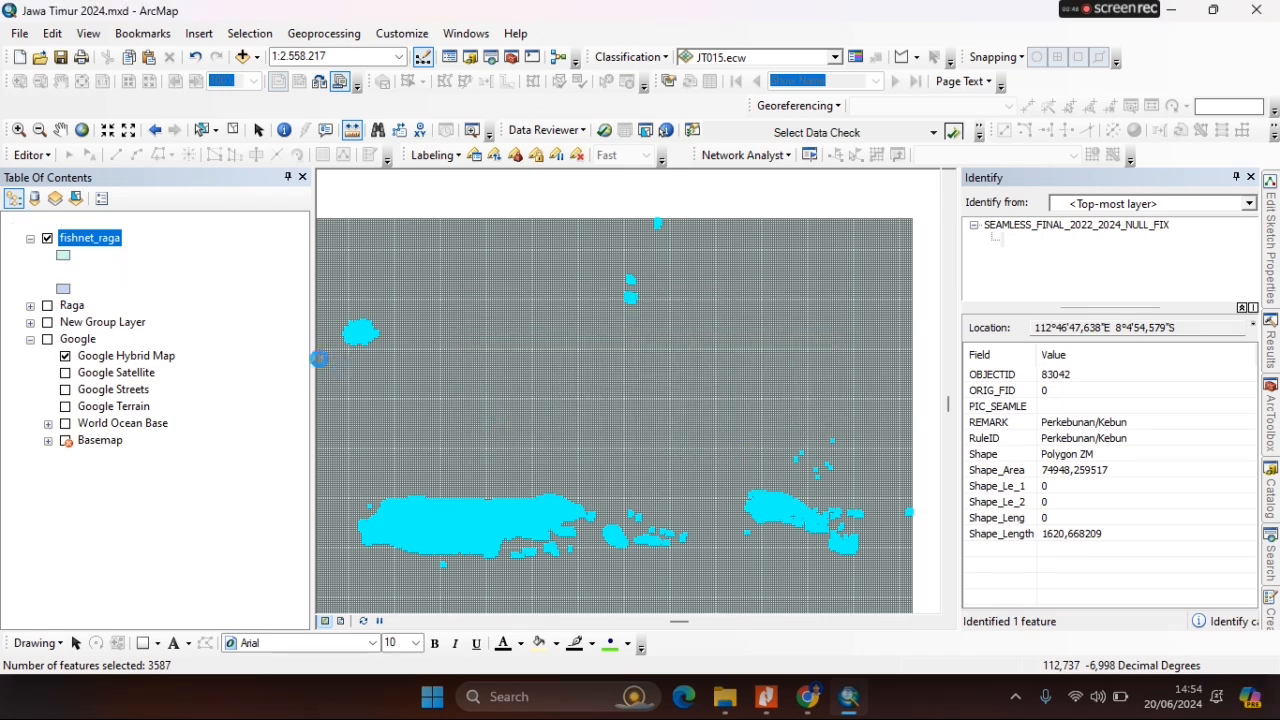
{"action": "right_click", "coordinate": [95, 283]}
{"action": "left_click", "coordinate": [108, 297]}
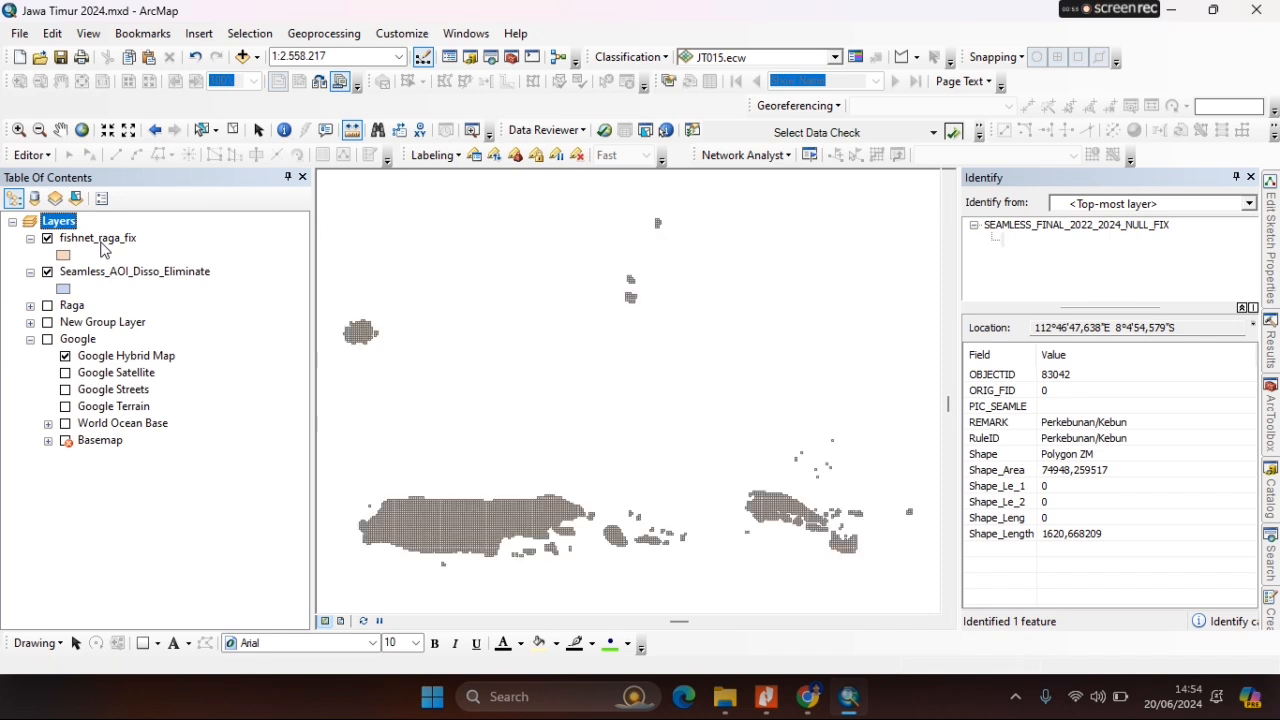
Start an edit session on the fishnet_raga_fix layer.
{"action": "right_click", "coordinate": [104, 250]}
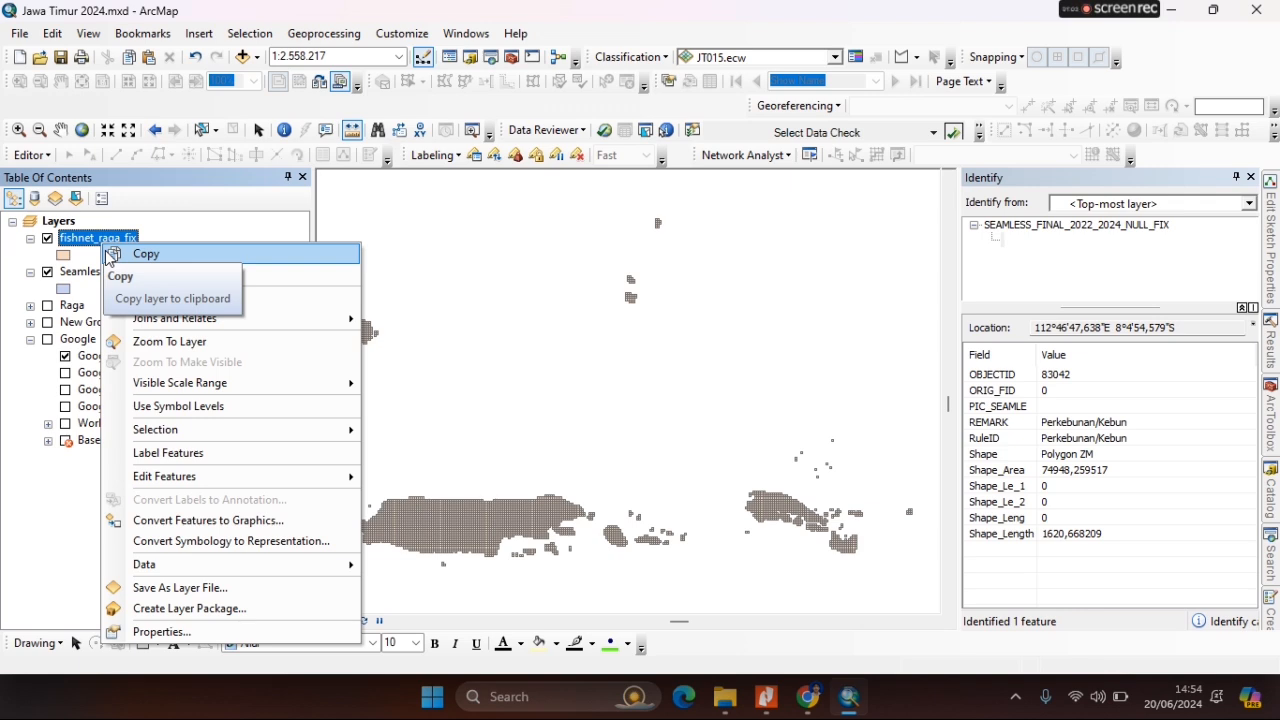
{"action": "mouse_move", "coordinate": [272, 479]}
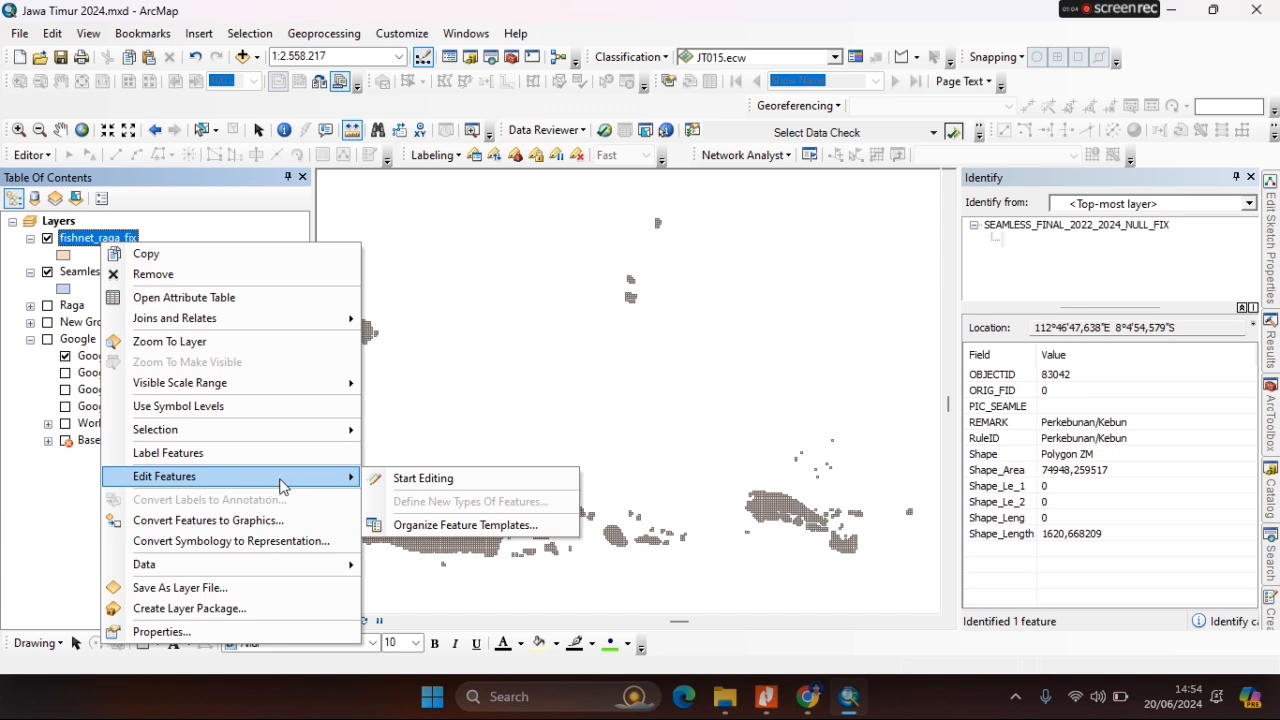
{"action": "left_click", "coordinate": [509, 479]}
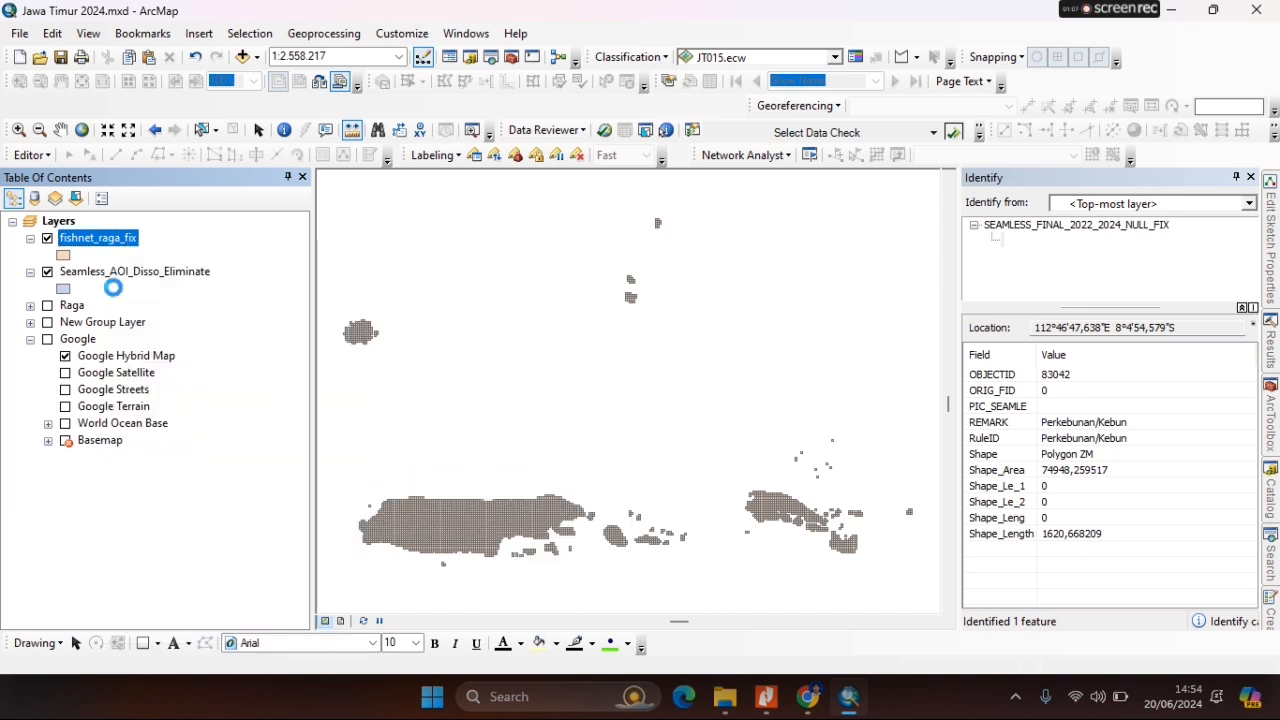
Change the fishnet_raga_fix symbol to an outline without fill.
{"action": "left_click", "coordinate": [63, 256]}
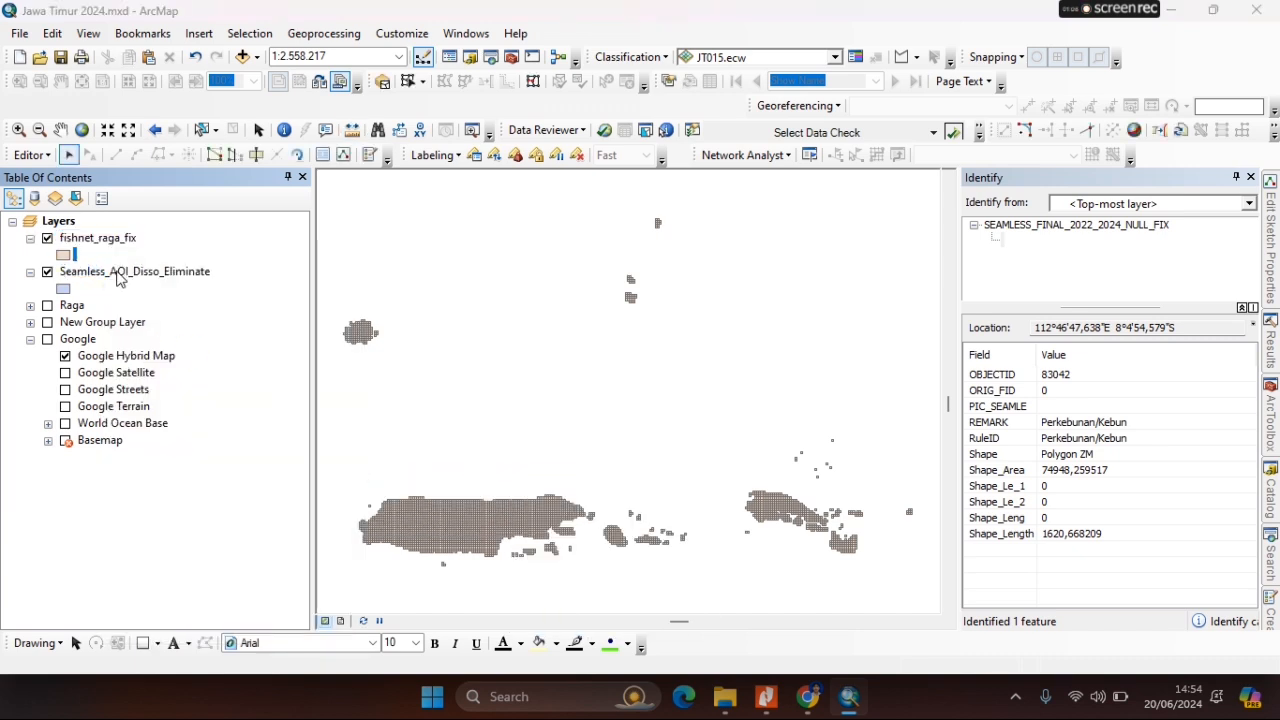
{"action": "left_click", "coordinate": [663, 498]}
{"action": "double_click", "coordinate": [662, 500]}
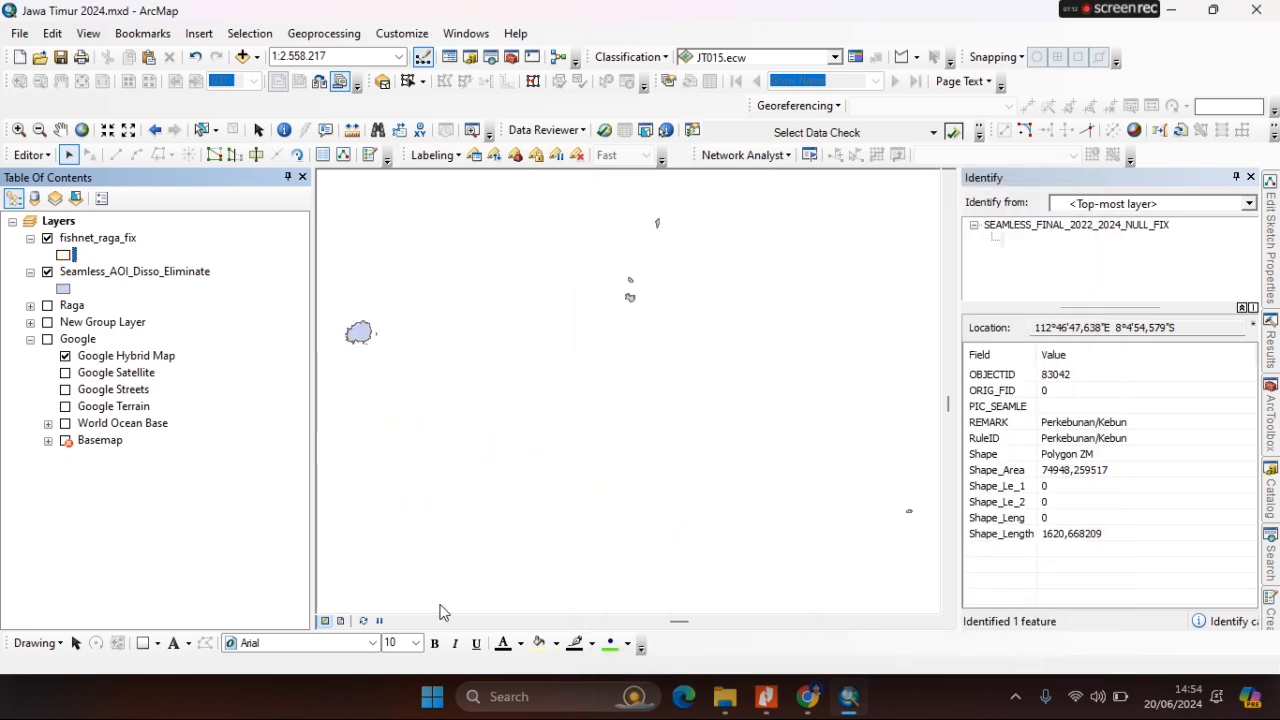
Open the fishnet_raga_fix attribute table, dock it beside the map, and close the Identify window.
{"action": "left_click", "coordinate": [125, 245]}
{"action": "right_click", "coordinate": [125, 245]}
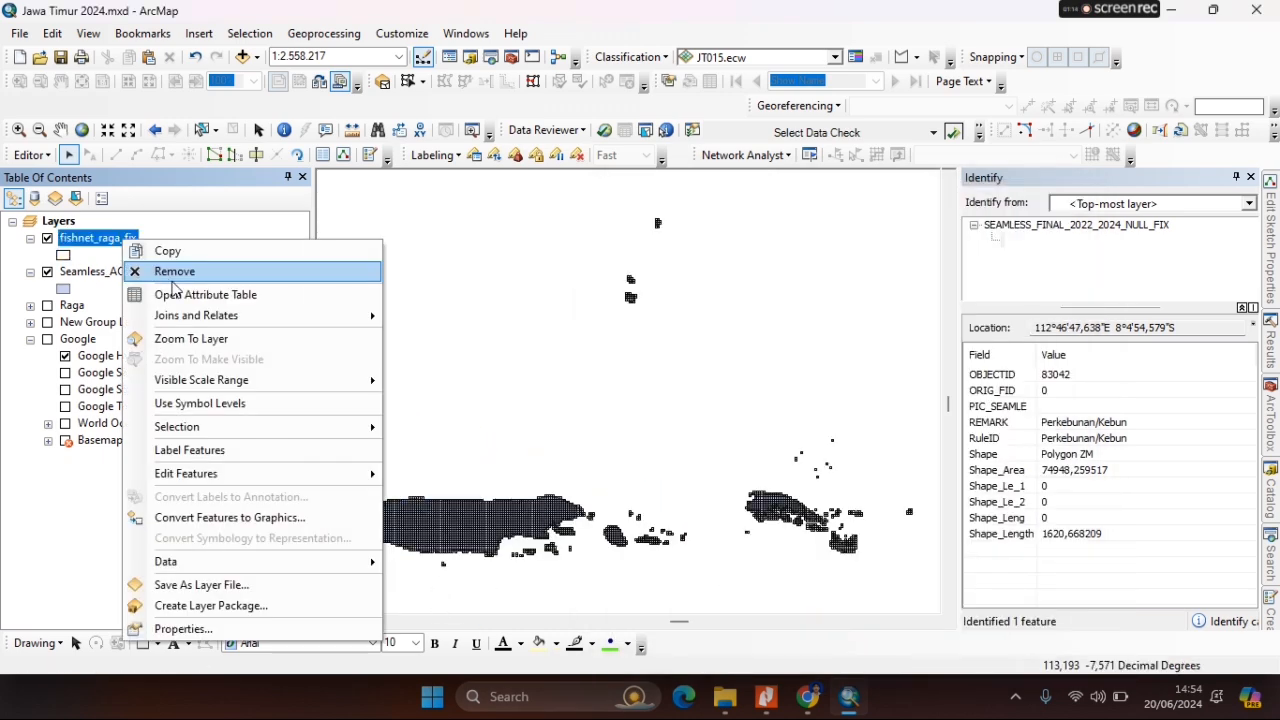
{"action": "left_click", "coordinate": [175, 291]}
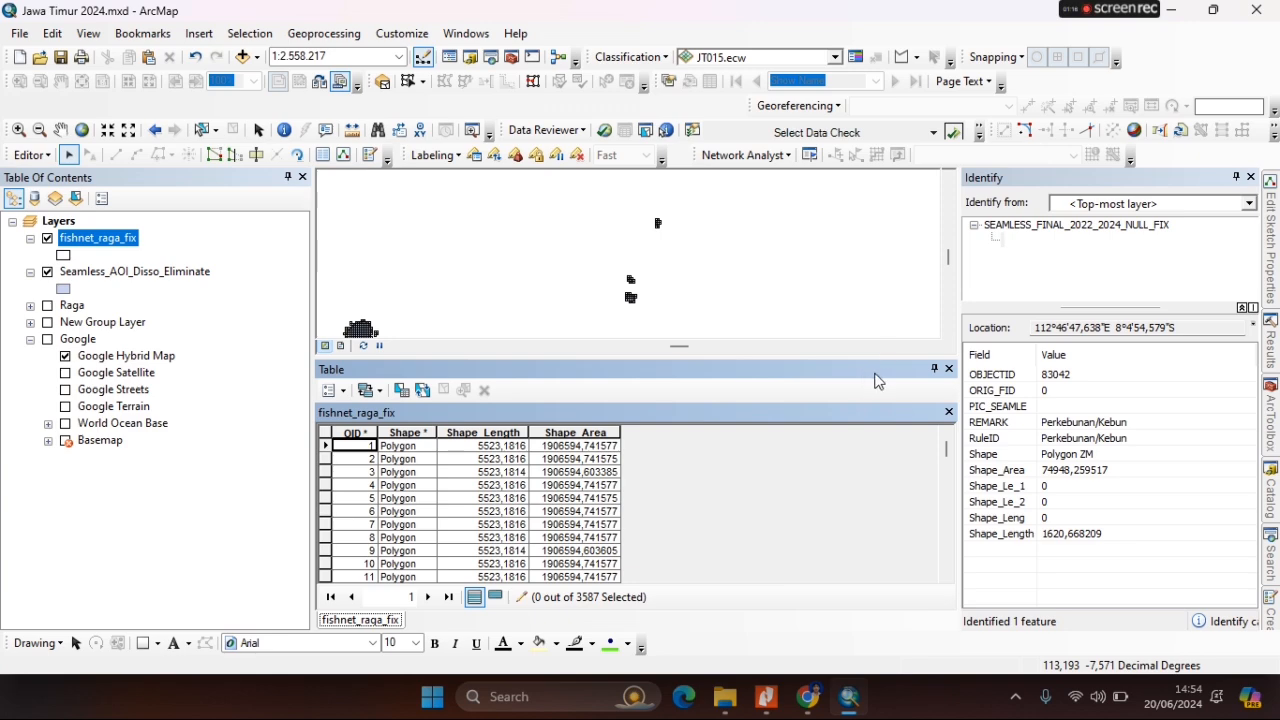
{"action": "left_click_drag", "start_coordinate": [1195, 400], "coordinate": [1230, 398]}
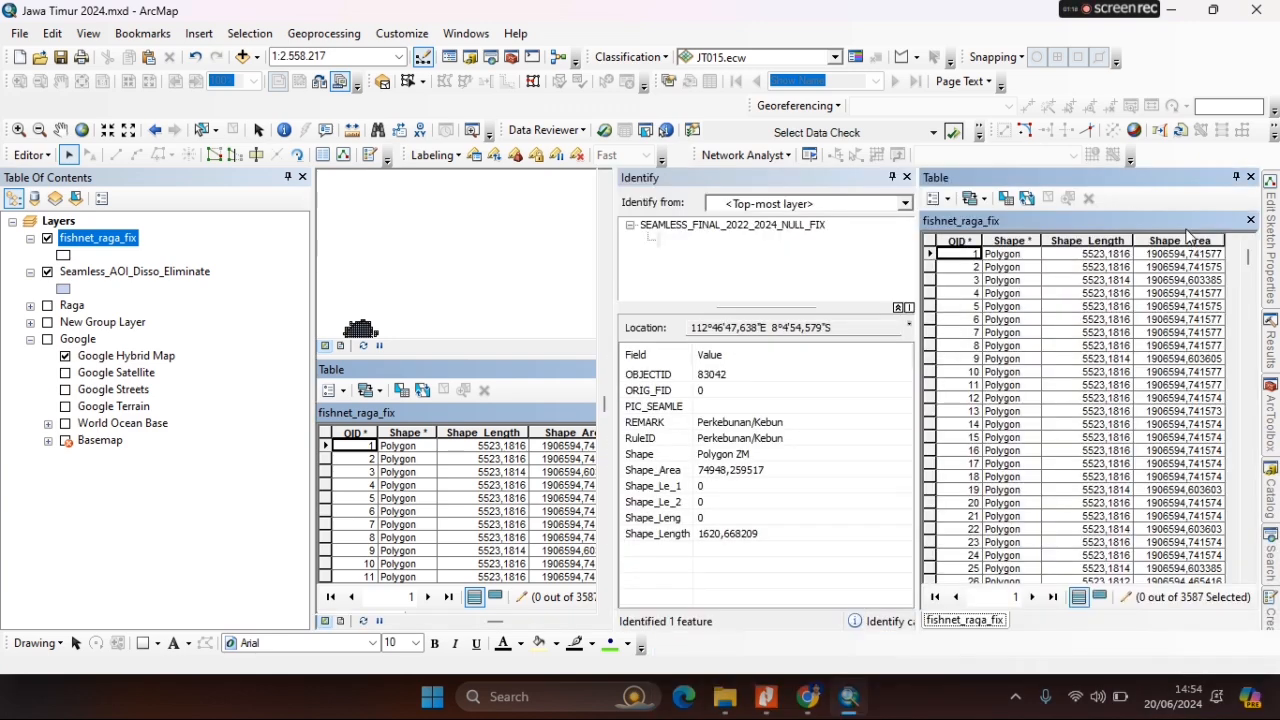
{"action": "left_click", "coordinate": [907, 177]}
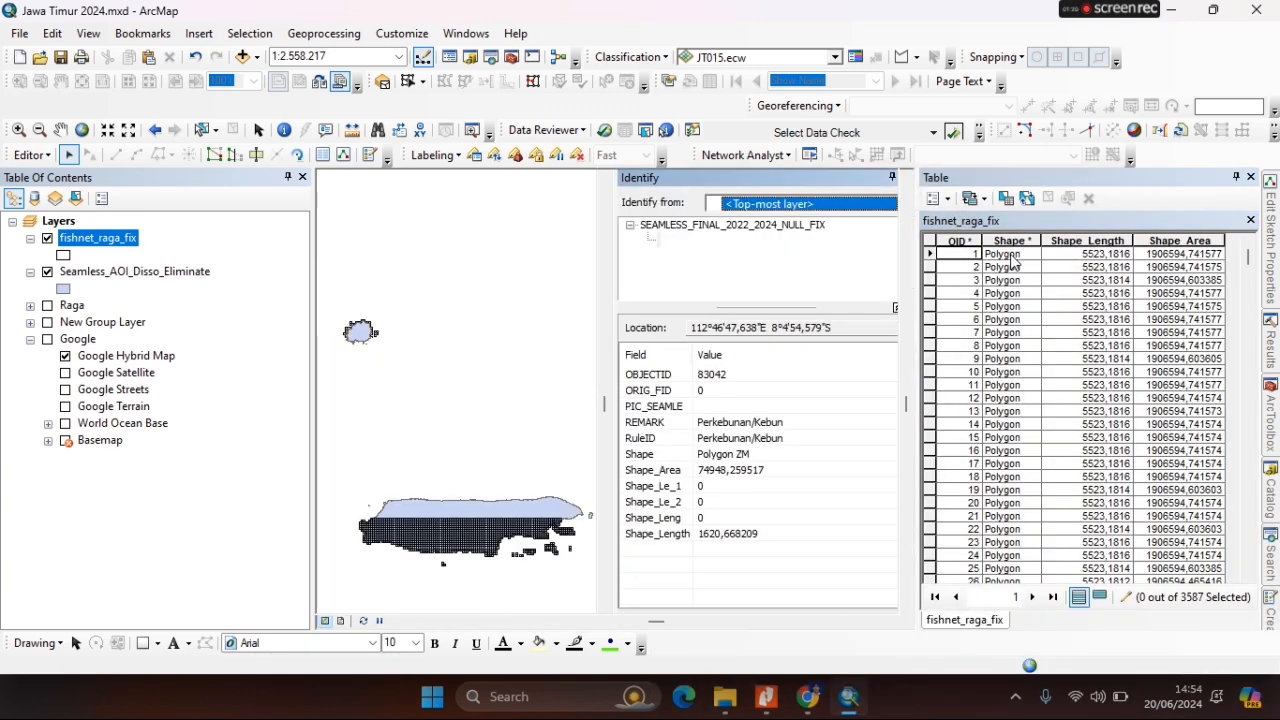
Zoom to the first fishnet cell in the attribute table and turn off the Seamless_AOI_Disso_Eliminate layer.
{"action": "right_click", "coordinate": [928, 258]}
{"action": "left_click", "coordinate": [967, 287]}
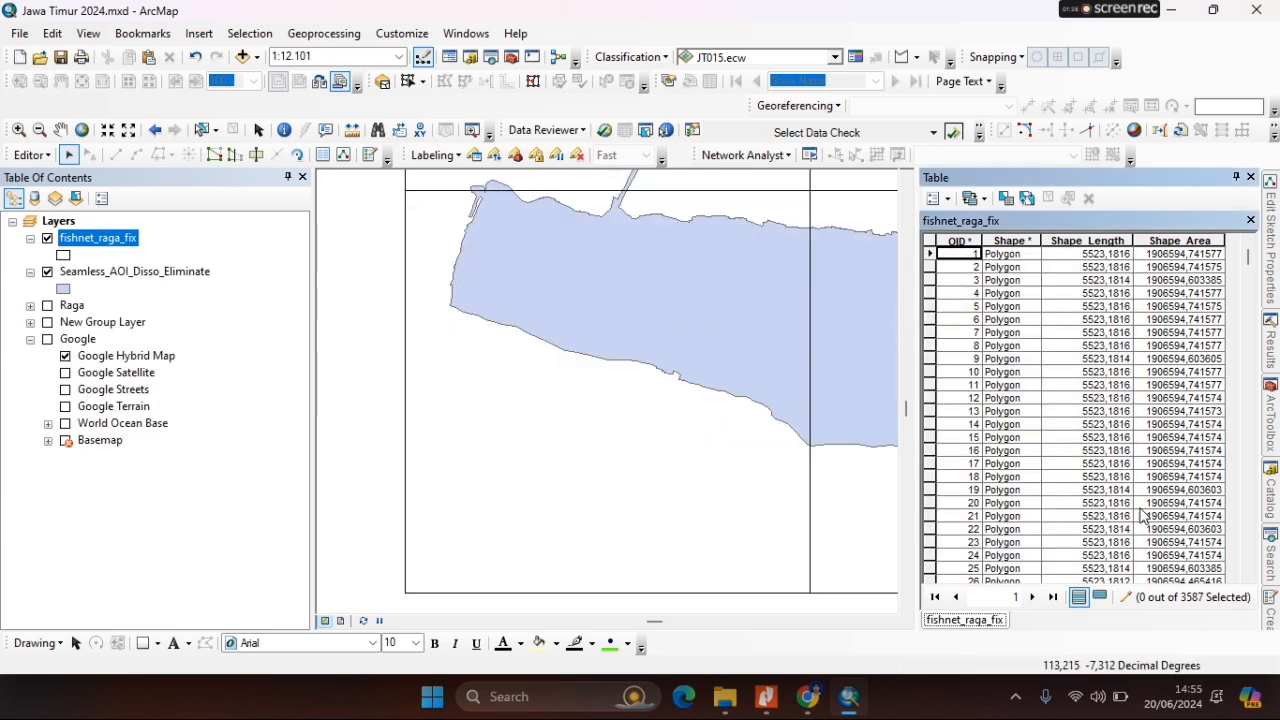
{"action": "left_click", "coordinate": [47, 272]}
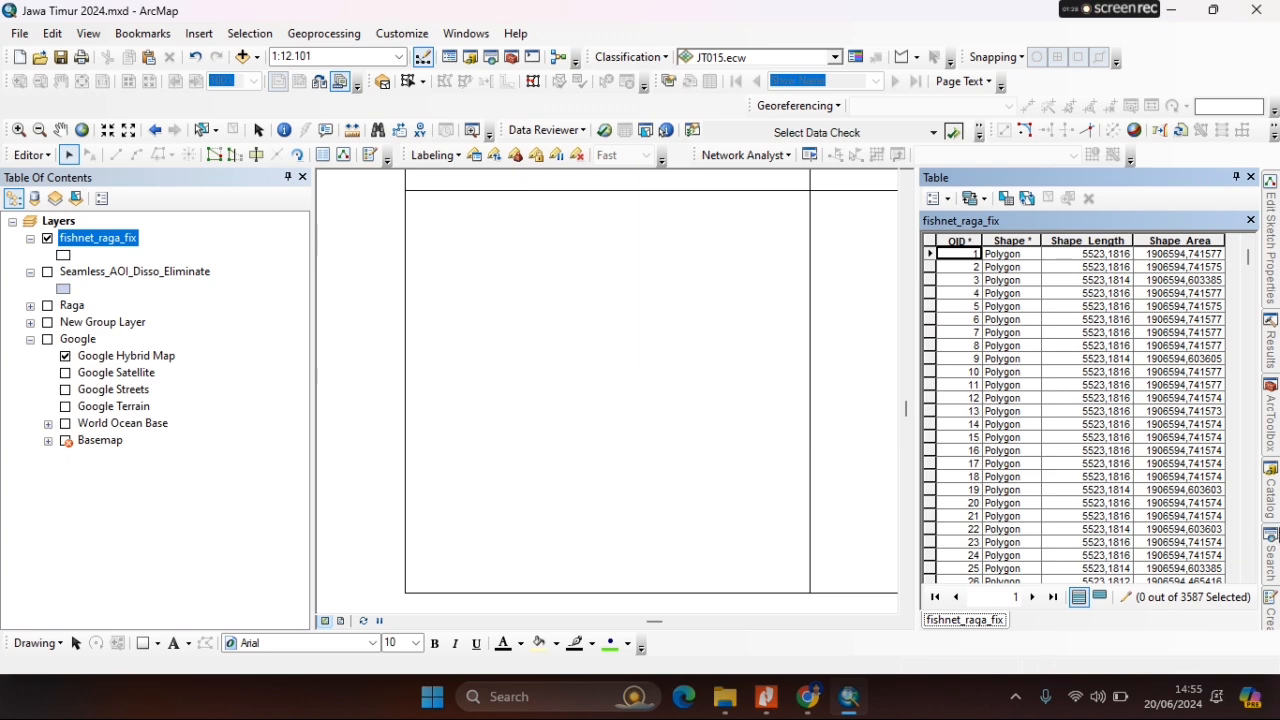
Add the Raga feature class from the NULL20242022 dataset in GDB_FINAL_SEAMLESS.gdb to the map.
{"action": "left_click", "coordinate": [1272, 510]}
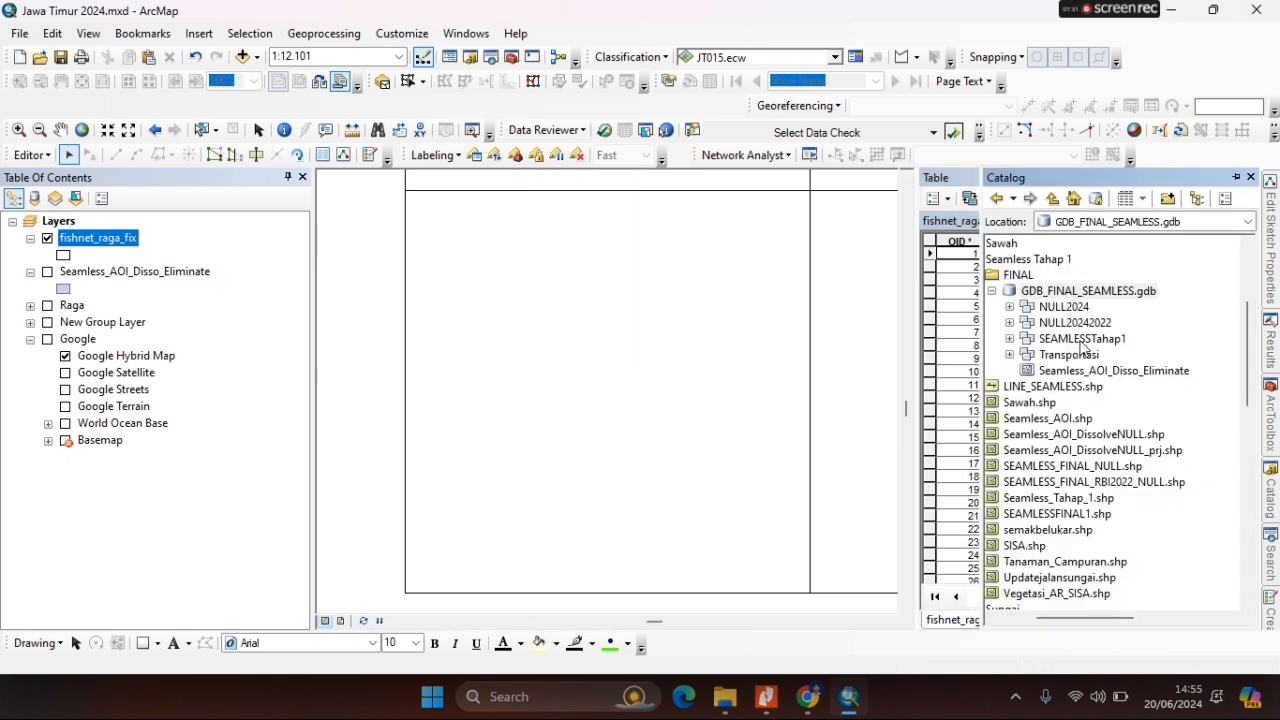
{"action": "left_click", "coordinate": [1098, 339]}
{"action": "double_click", "coordinate": [1098, 323]}
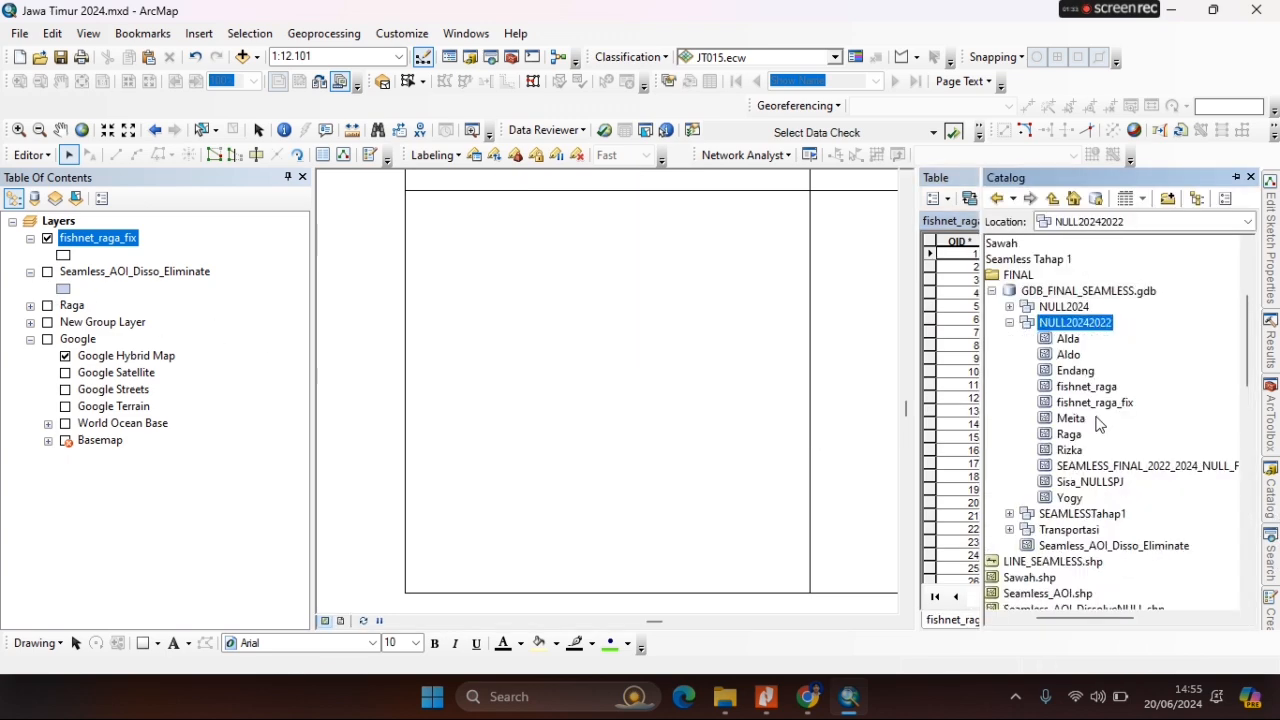
{"action": "left_click", "coordinate": [1074, 418]}
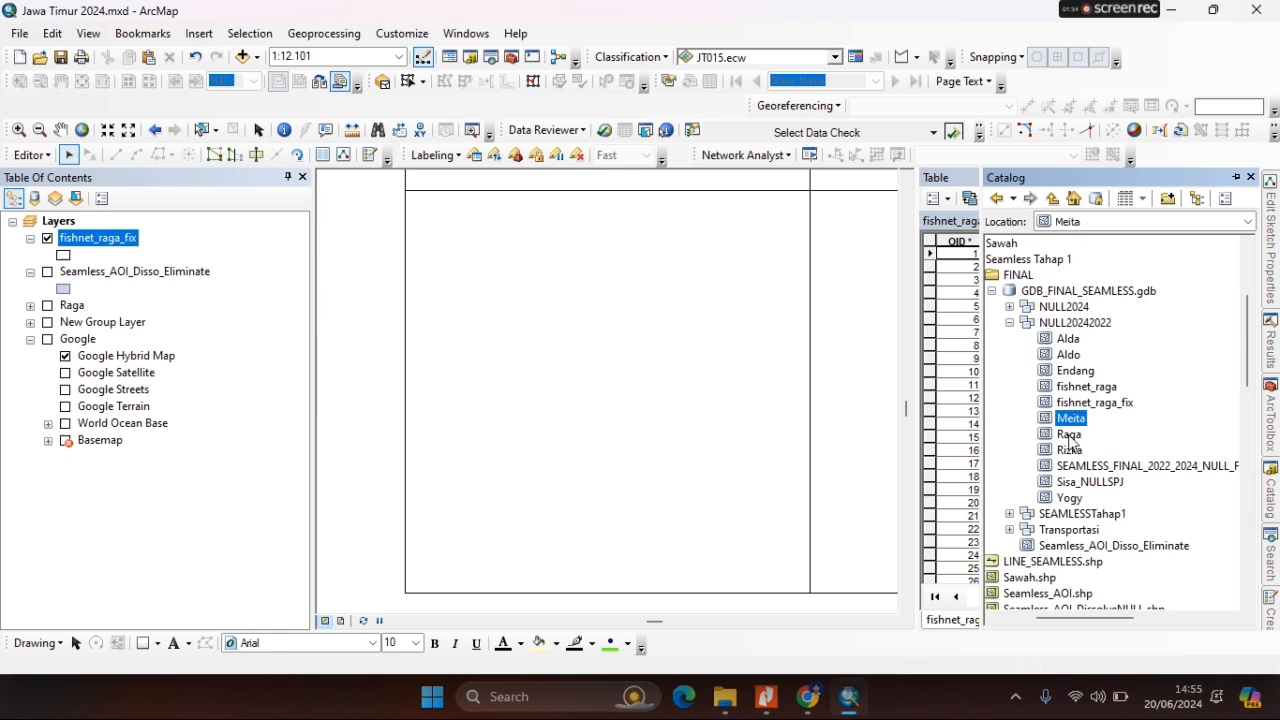
{"action": "left_click_drag", "start_coordinate": [1067, 437], "coordinate": [494, 343]}
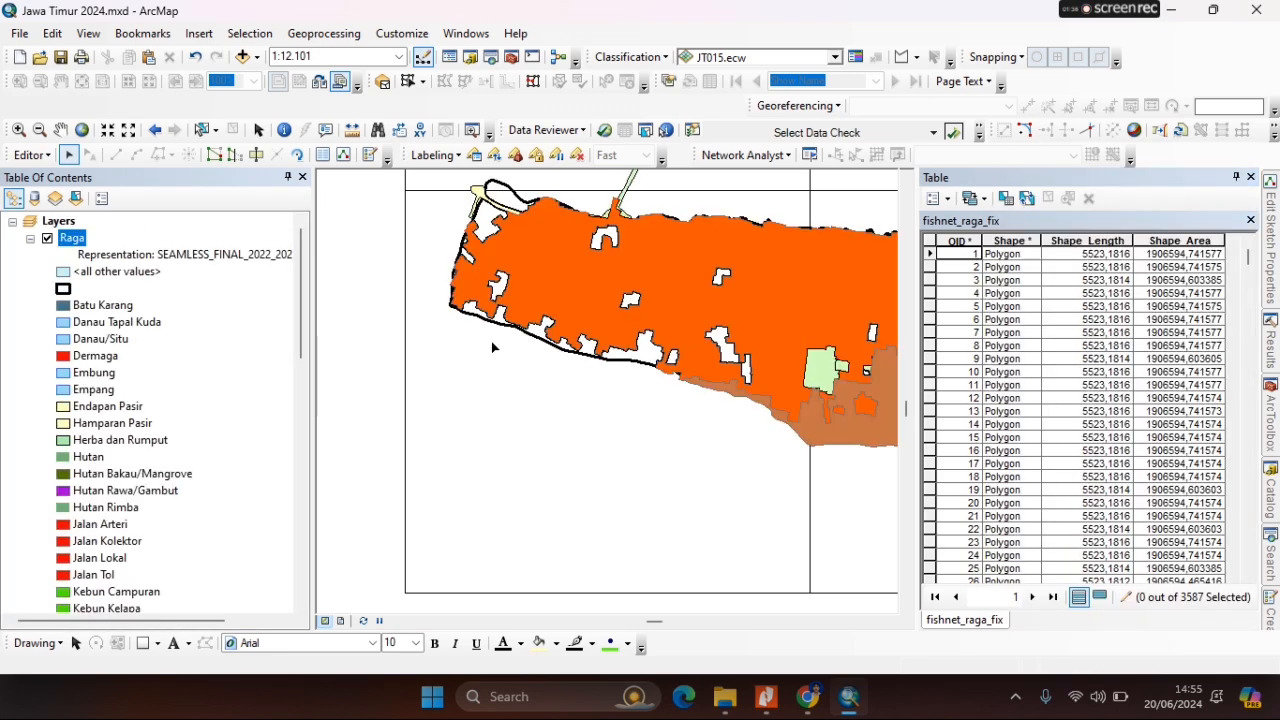
{"action": "scroll", "coordinate": [77, 334], "scroll_direction": "down", "scroll_amount": 4}
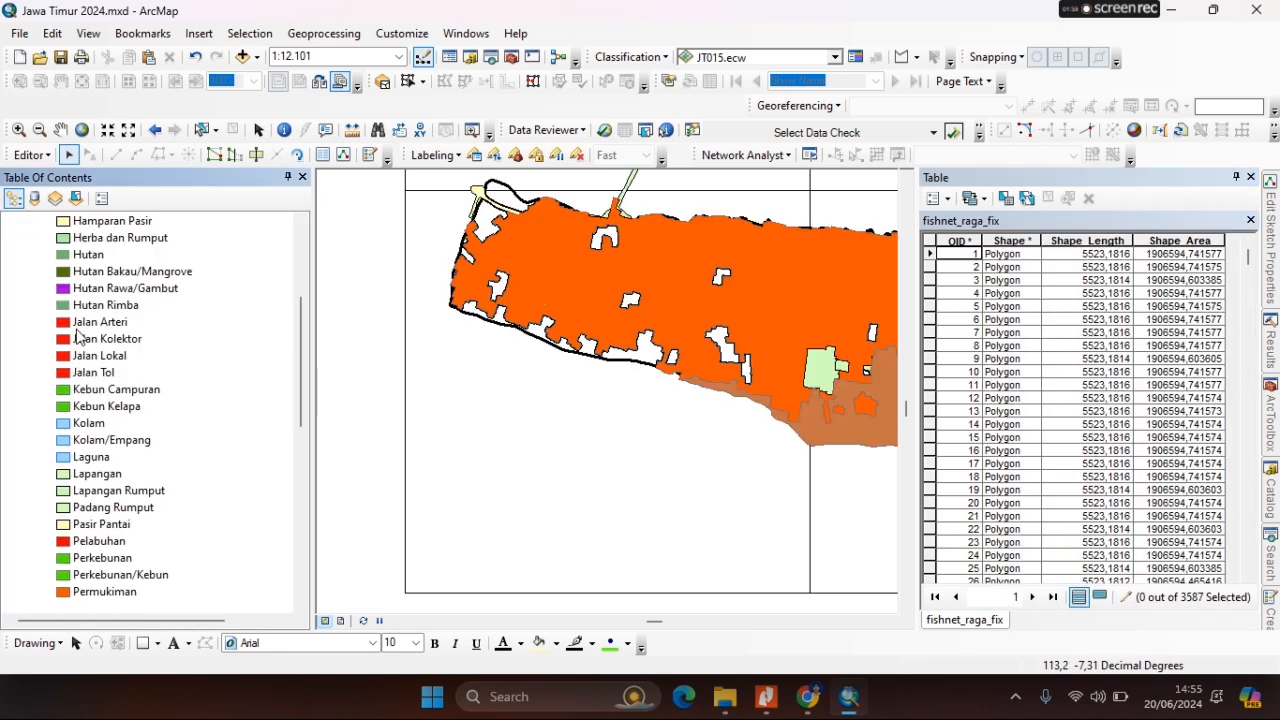
Make the Raga land-cover layer semi-transparent and turn on New Group Layer so the satellite imagery shows beneath it.
{"action": "scroll", "coordinate": [77, 334], "scroll_direction": "down", "scroll_amount": 5}
{"action": "scroll", "coordinate": [67, 403], "scroll_direction": "up", "scroll_amount": 9}
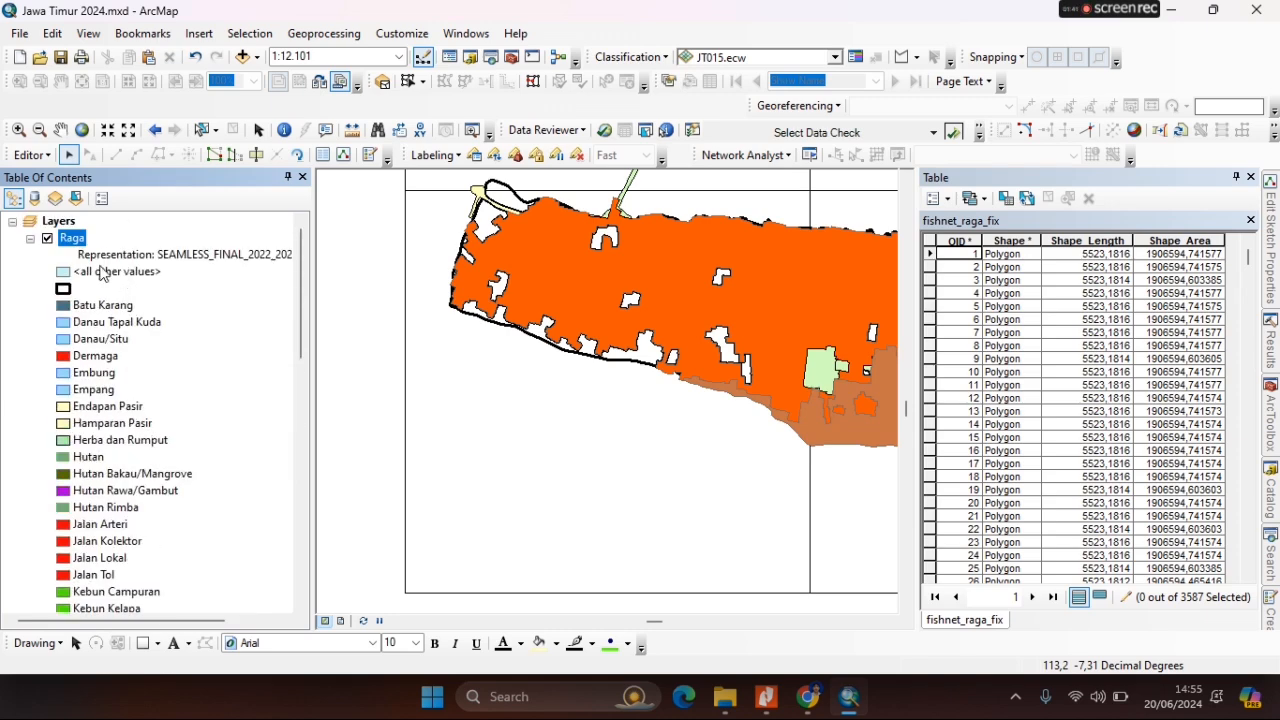
{"action": "right_click", "coordinate": [74, 240]}
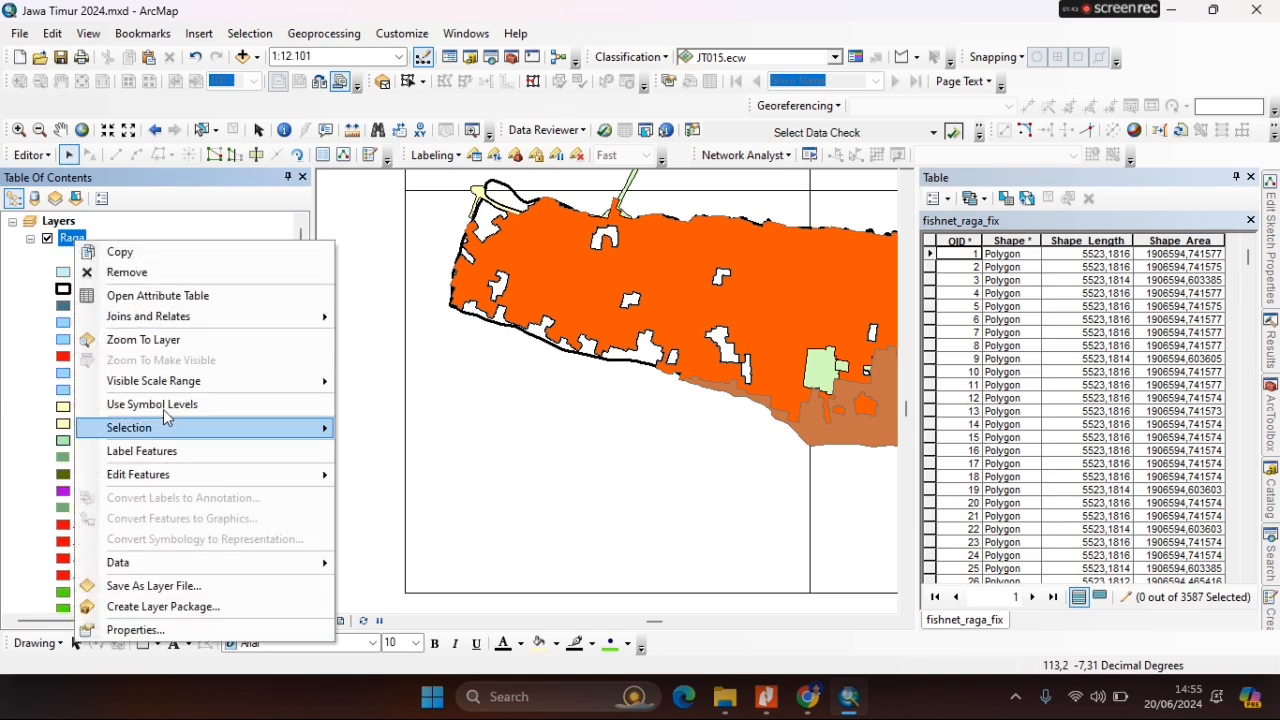
{"action": "left_click", "coordinate": [168, 631]}
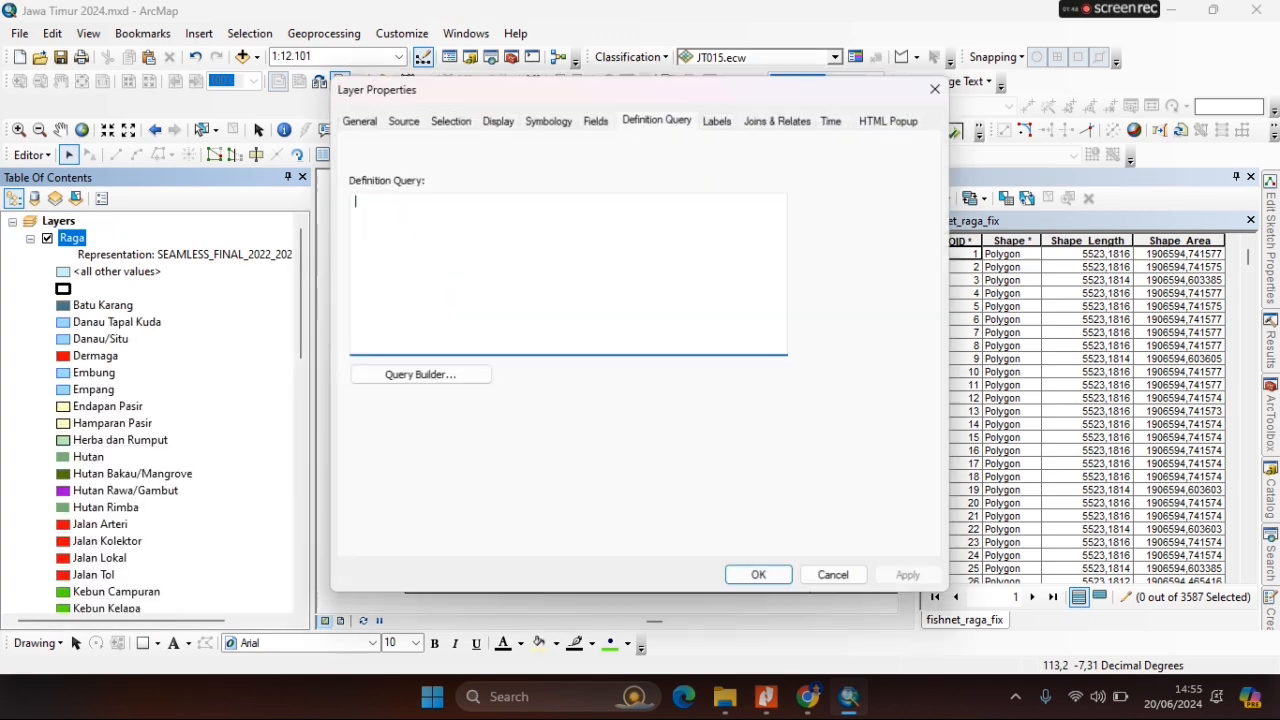
{"action": "left_click", "coordinate": [497, 118]}
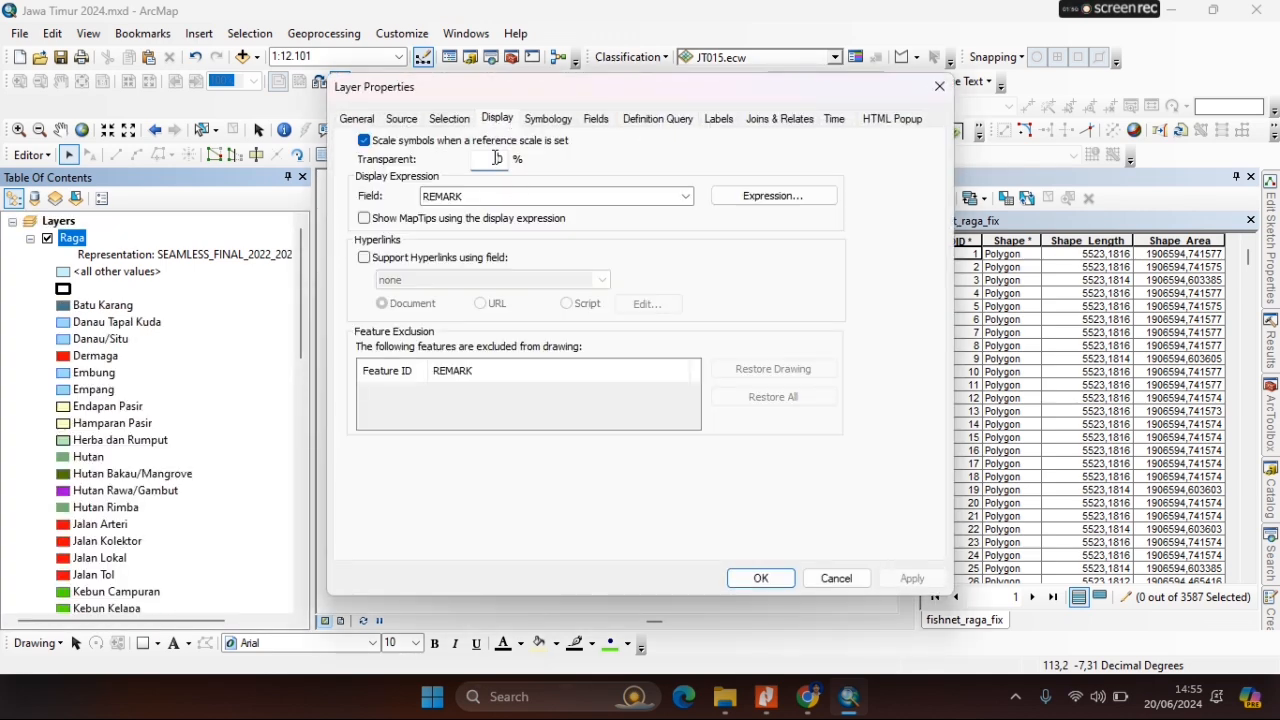
{"action": "left_click", "coordinate": [760, 578]}
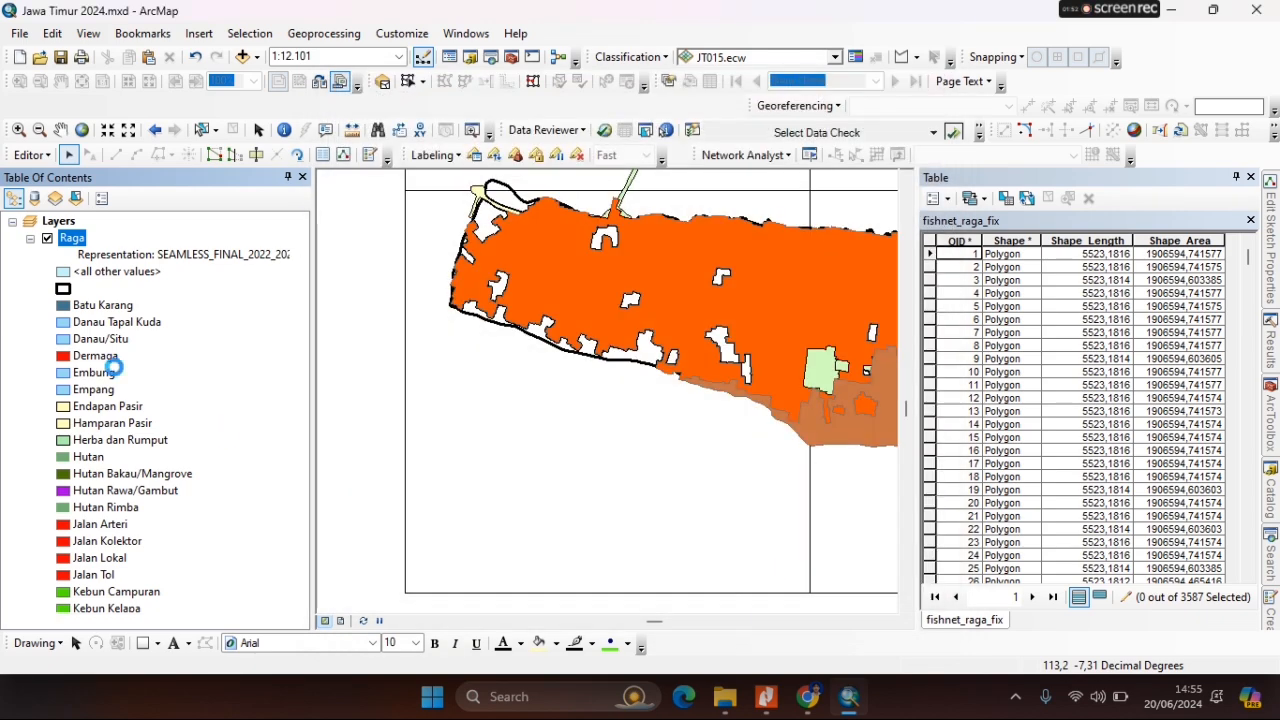
{"action": "left_click_drag", "start_coordinate": [304, 322], "coordinate": [280, 570]}
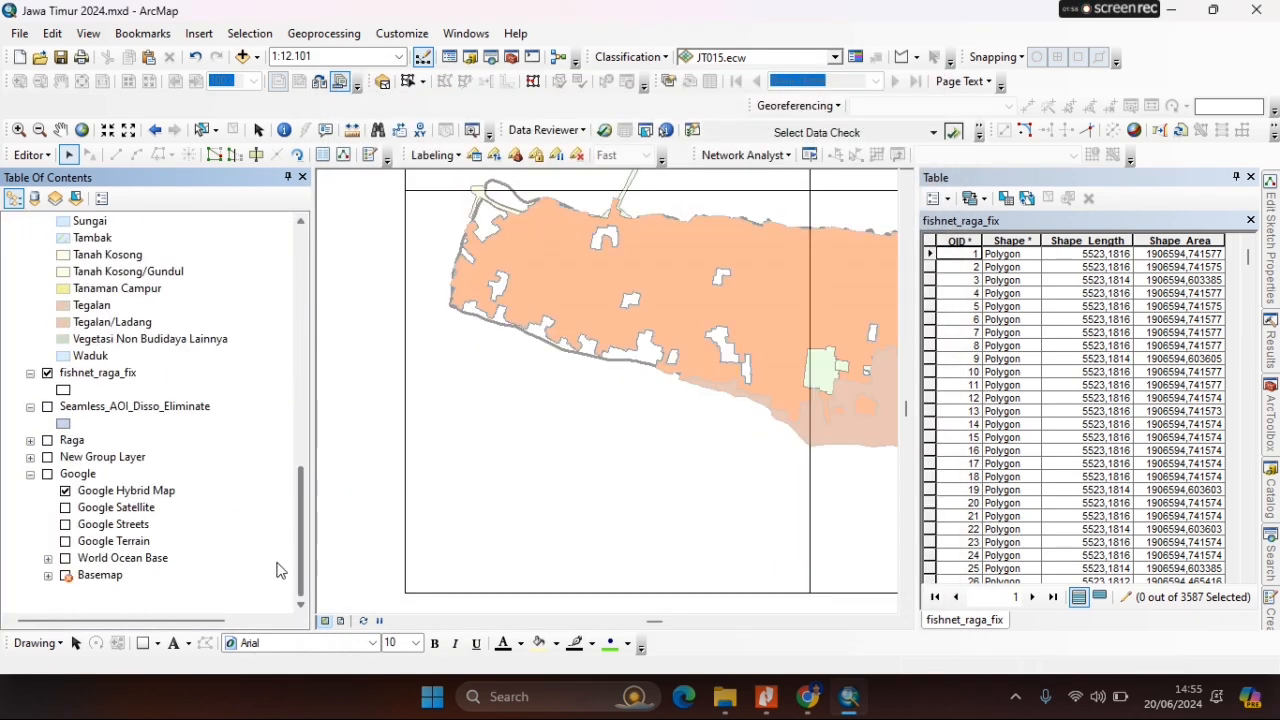
{"action": "left_click", "coordinate": [47, 457]}
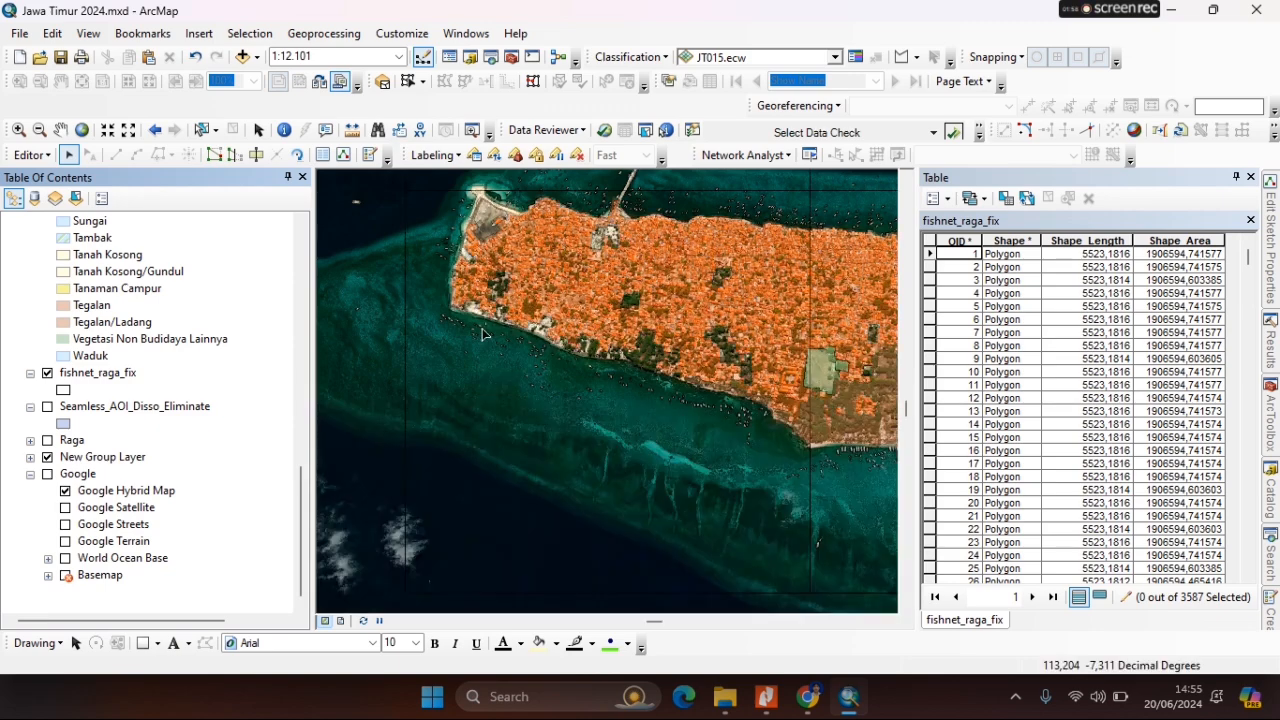
Check the first fishnet cell at the island's western end against the imagery, and delete that cell from fishnet_raga_fix.
{"action": "scroll", "coordinate": [506, 245], "scroll_direction": "up", "scroll_amount": 2}
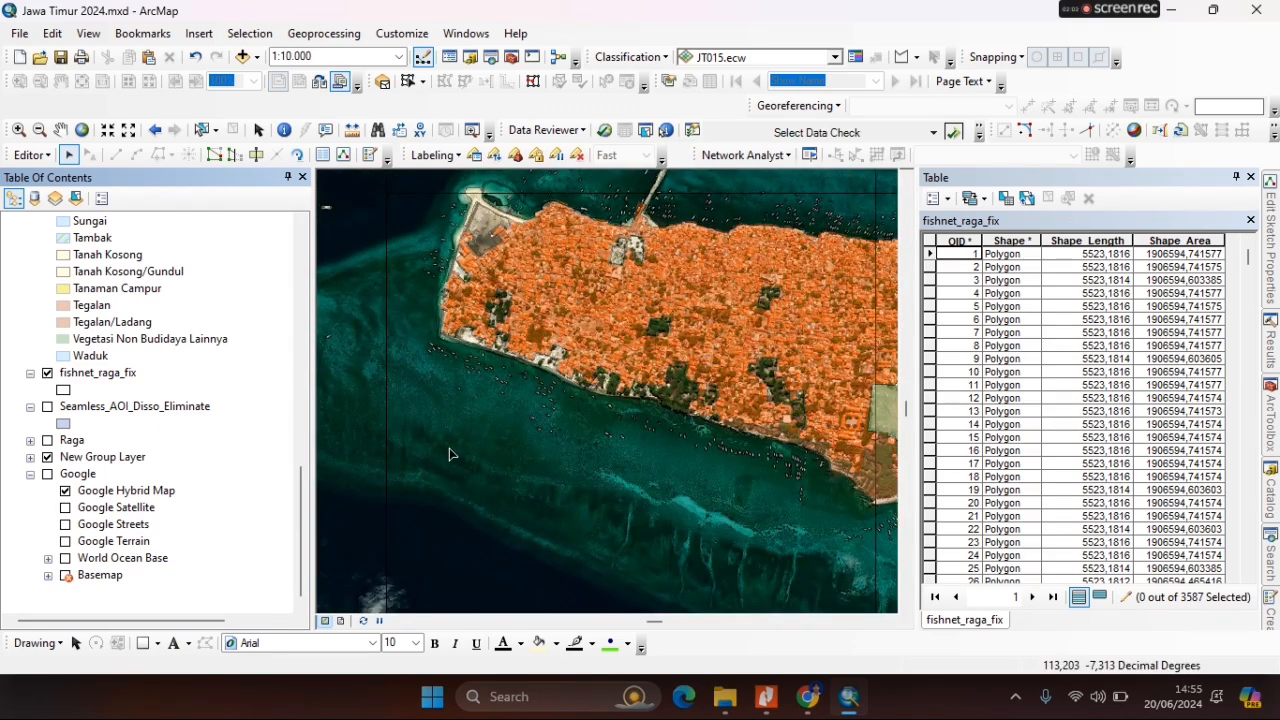
{"action": "left_click", "coordinate": [470, 451]}
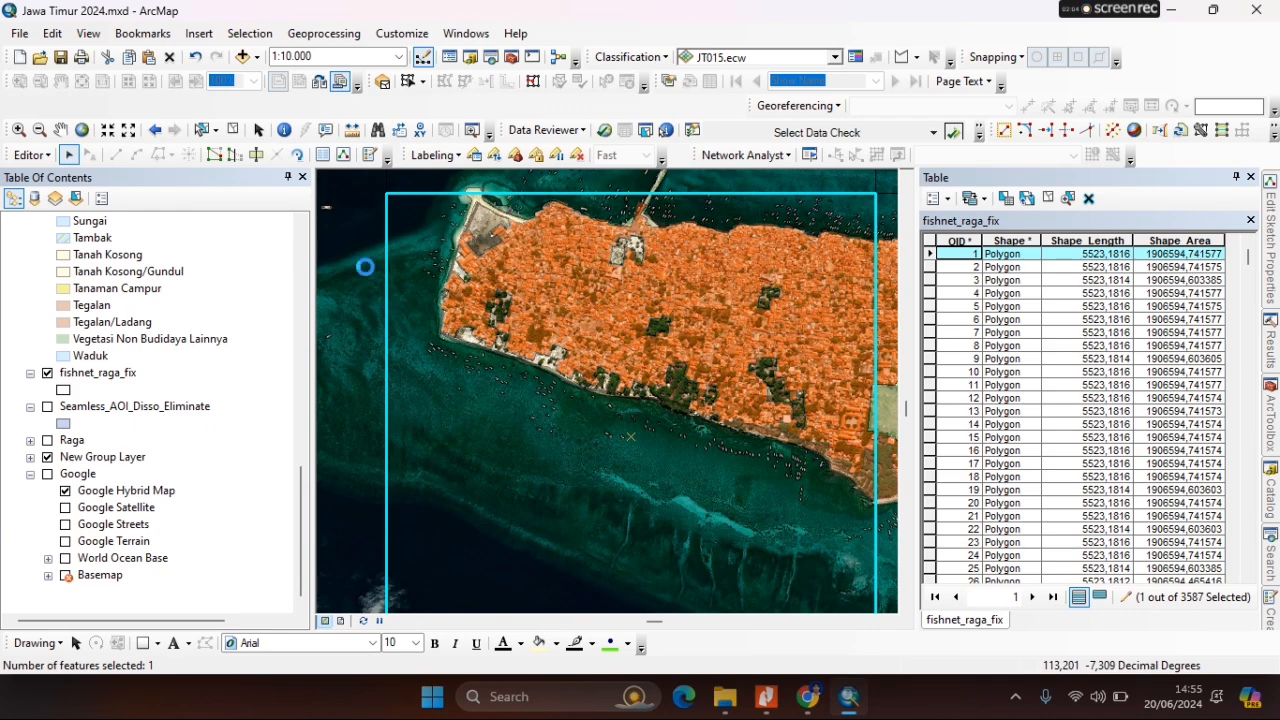
{"action": "scroll", "coordinate": [200, 337], "scroll_direction": "up", "scroll_amount": 10}
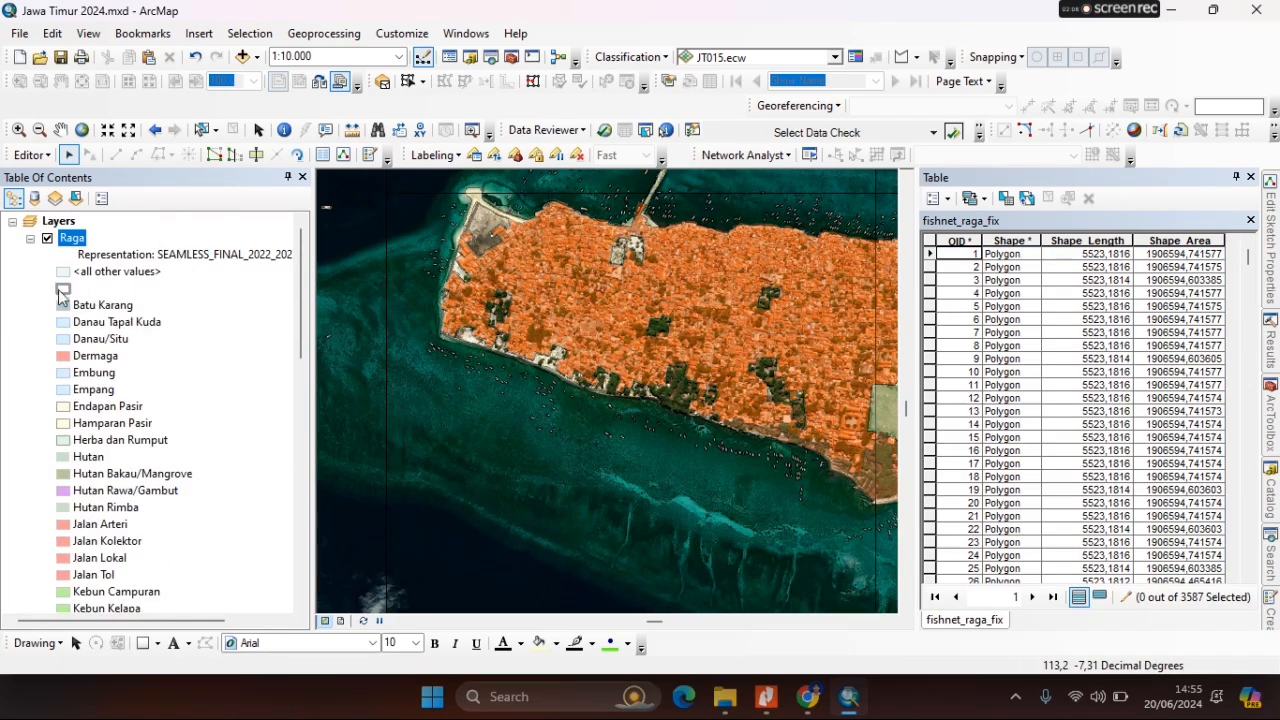
{"action": "left_click", "coordinate": [60, 289]}
{"action": "scroll", "coordinate": [499, 195], "scroll_direction": "up", "scroll_amount": 2}
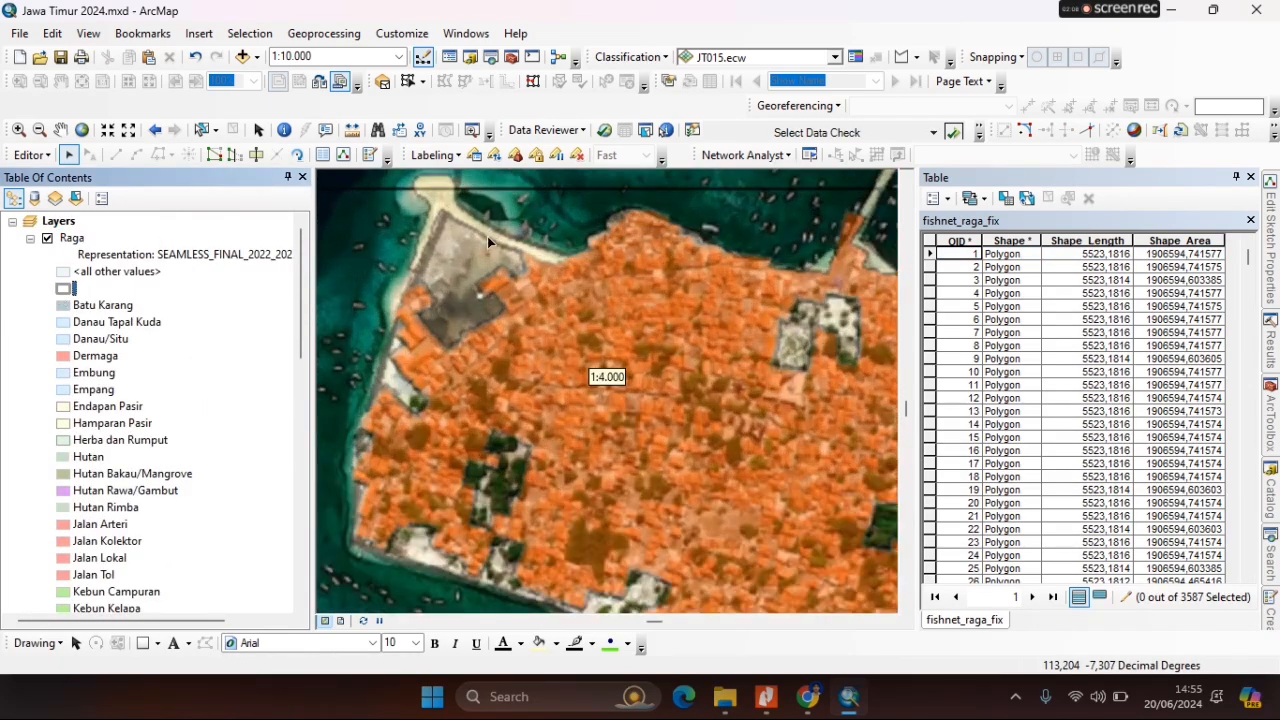
{"action": "left_click_drag", "start_coordinate": [556, 484], "coordinate": [385, 200]}
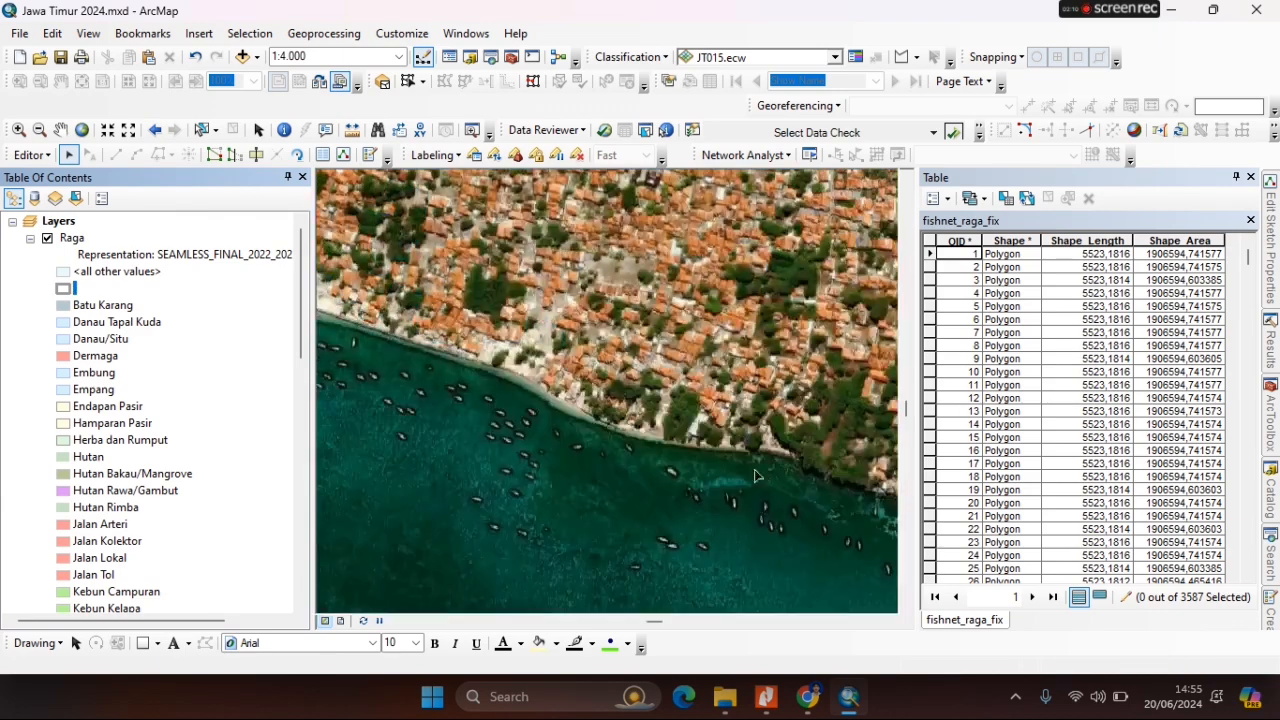
{"action": "left_click_drag", "start_coordinate": [880, 509], "coordinate": [614, 437]}
{"action": "left_click_drag", "start_coordinate": [737, 394], "coordinate": [532, 388]}
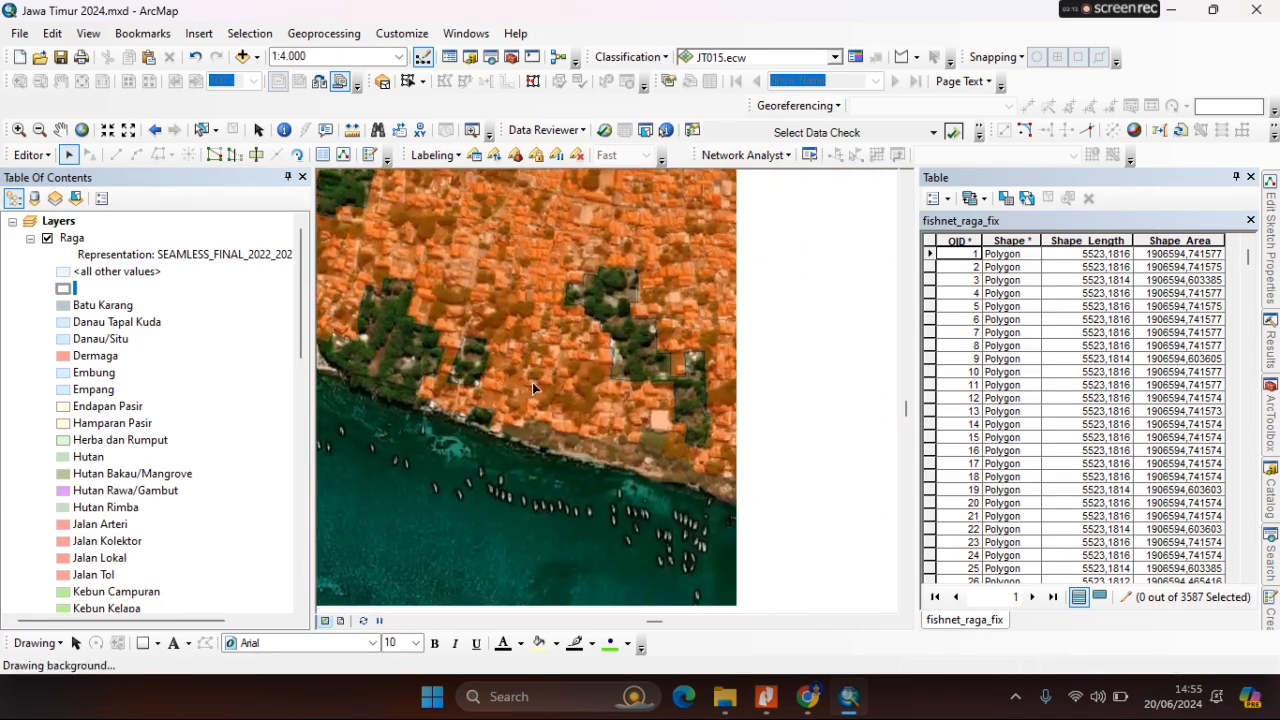
{"action": "scroll", "coordinate": [618, 438], "scroll_direction": "down", "scroll_amount": 2}
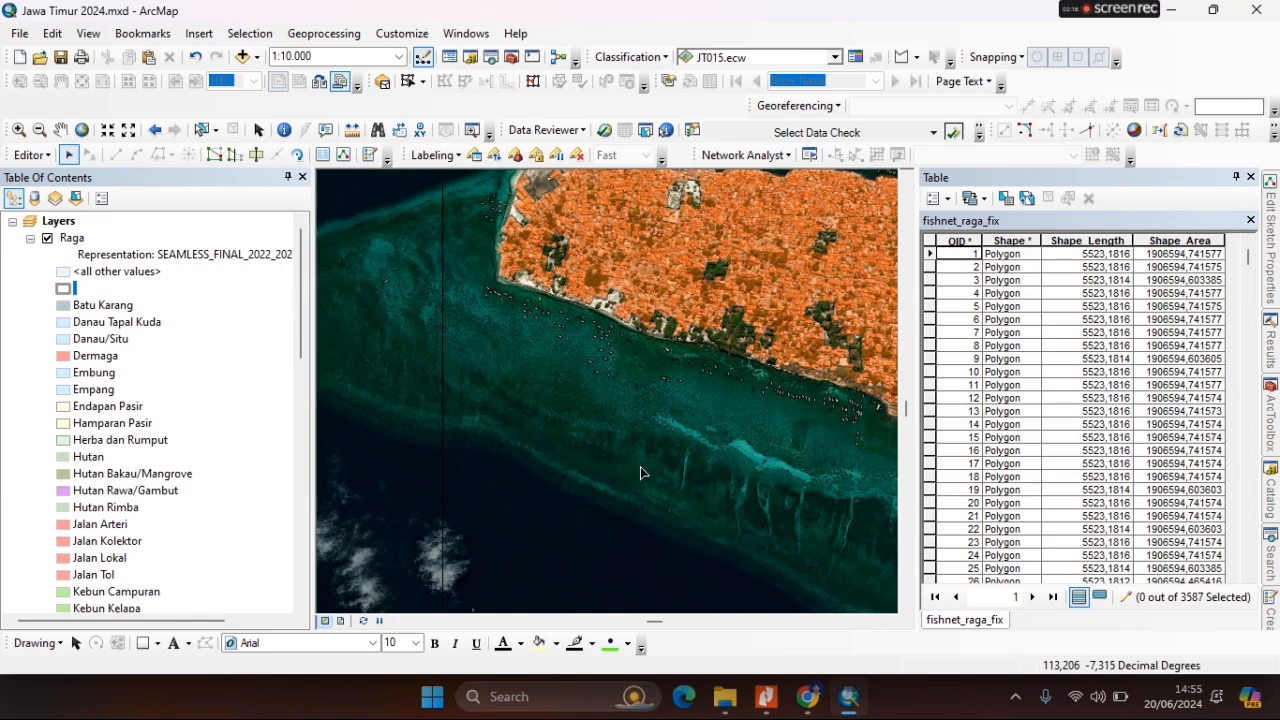
{"action": "left_click", "coordinate": [640, 466]}
{"action": "key", "text": "Delete"}
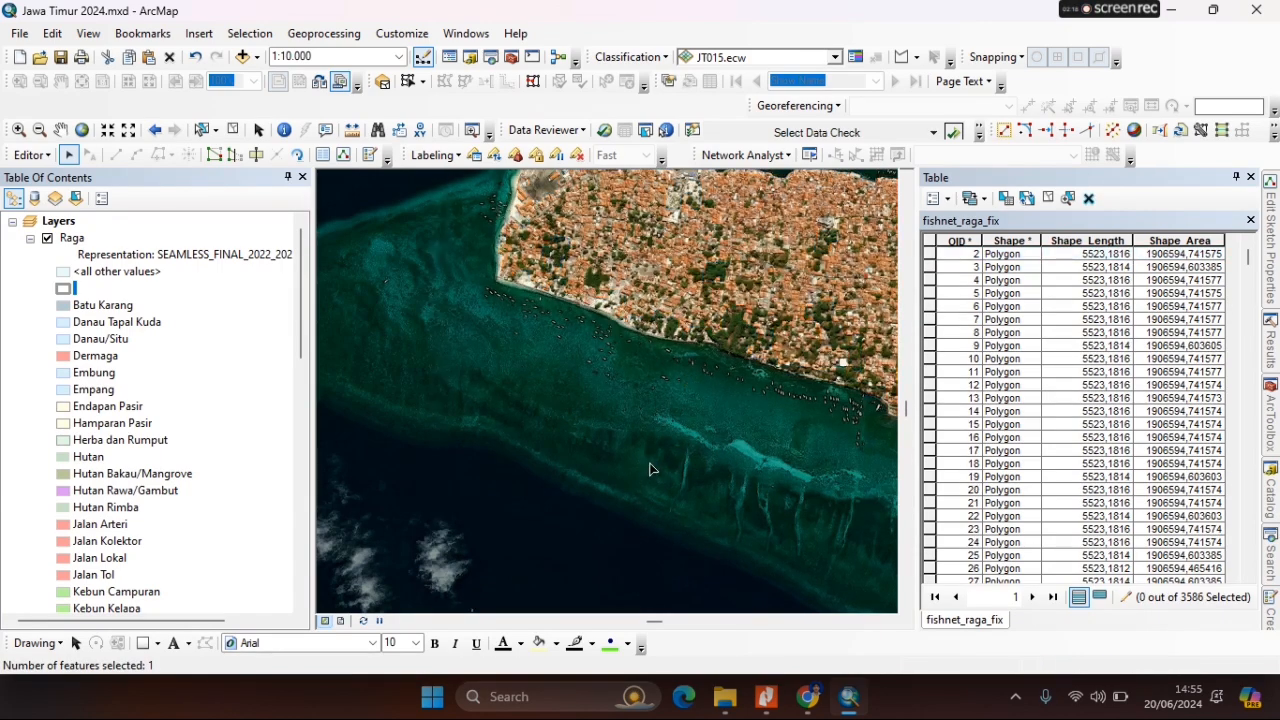
Select the fishnet cell covering the island's eastern end and delete it from fishnet_raga_fix.
{"action": "scroll", "coordinate": [650, 468], "scroll_direction": "down", "scroll_amount": 2}
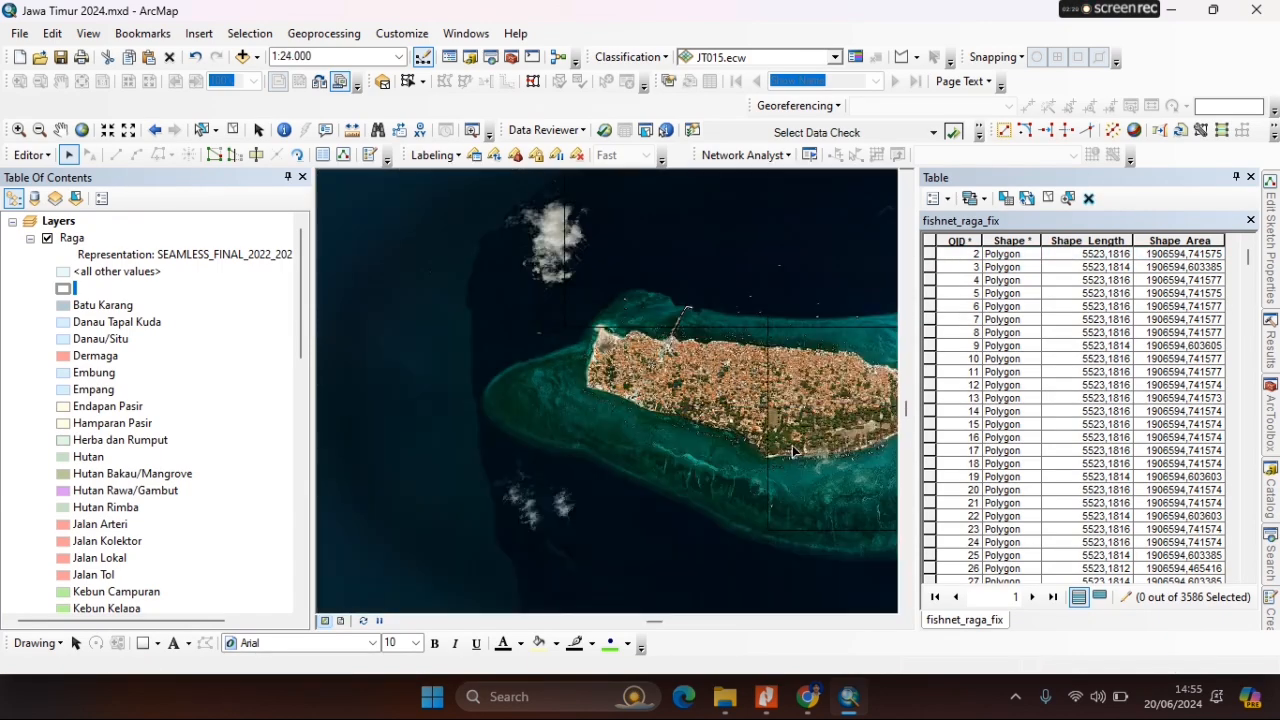
{"action": "left_click_drag", "start_coordinate": [661, 457], "coordinate": [280, 412]}
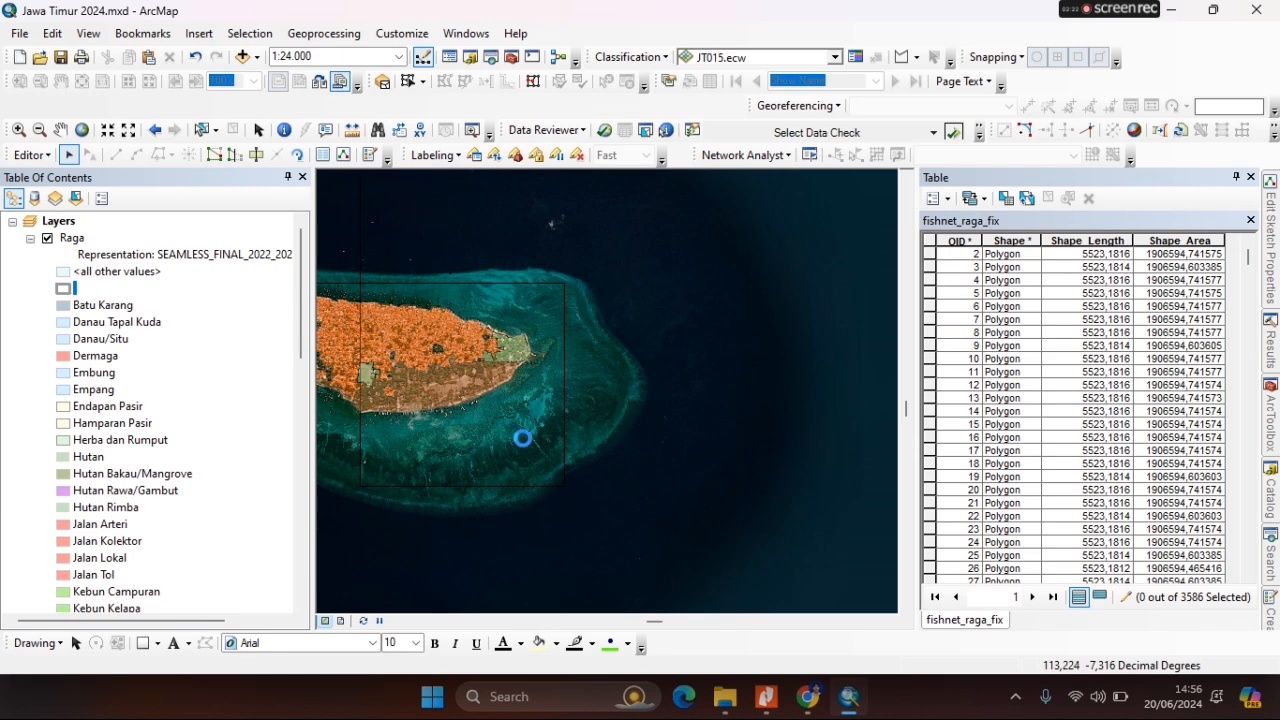
{"action": "left_click", "coordinate": [522, 438]}
{"action": "scroll", "coordinate": [394, 358], "scroll_direction": "up", "scroll_amount": 2}
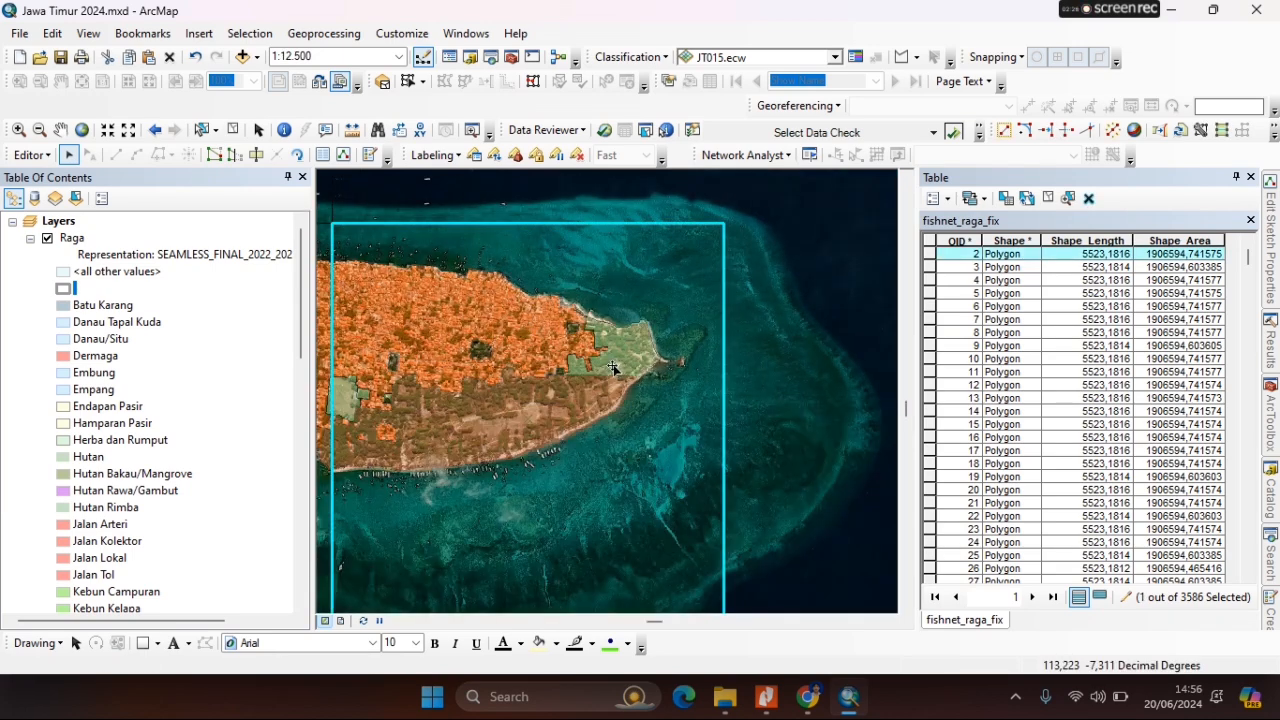
{"action": "left_click", "coordinate": [66, 288]}
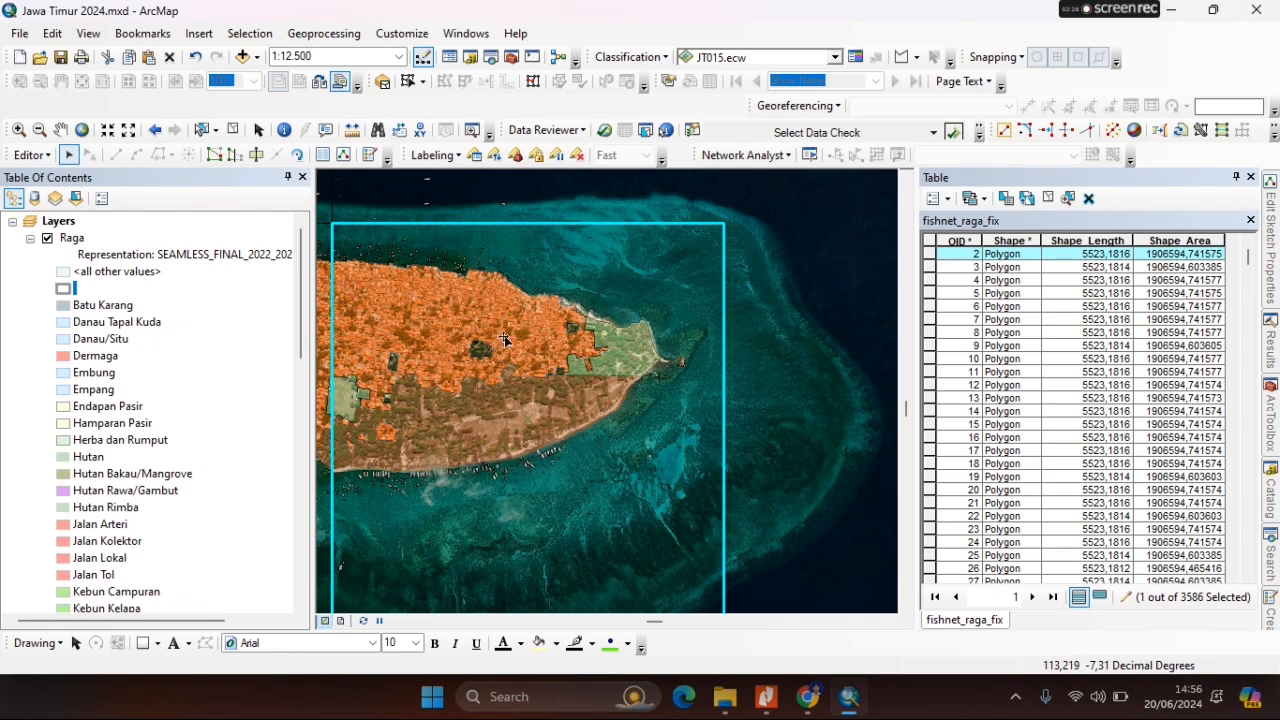
{"action": "key", "text": "Delete"}
Merge the small unclassified polygon south of the settlement into the adjoining grassland polygon, keeping the Padang Rumput feature's attributes.
{"action": "scroll", "coordinate": [586, 318], "scroll_direction": "up", "scroll_amount": 2}
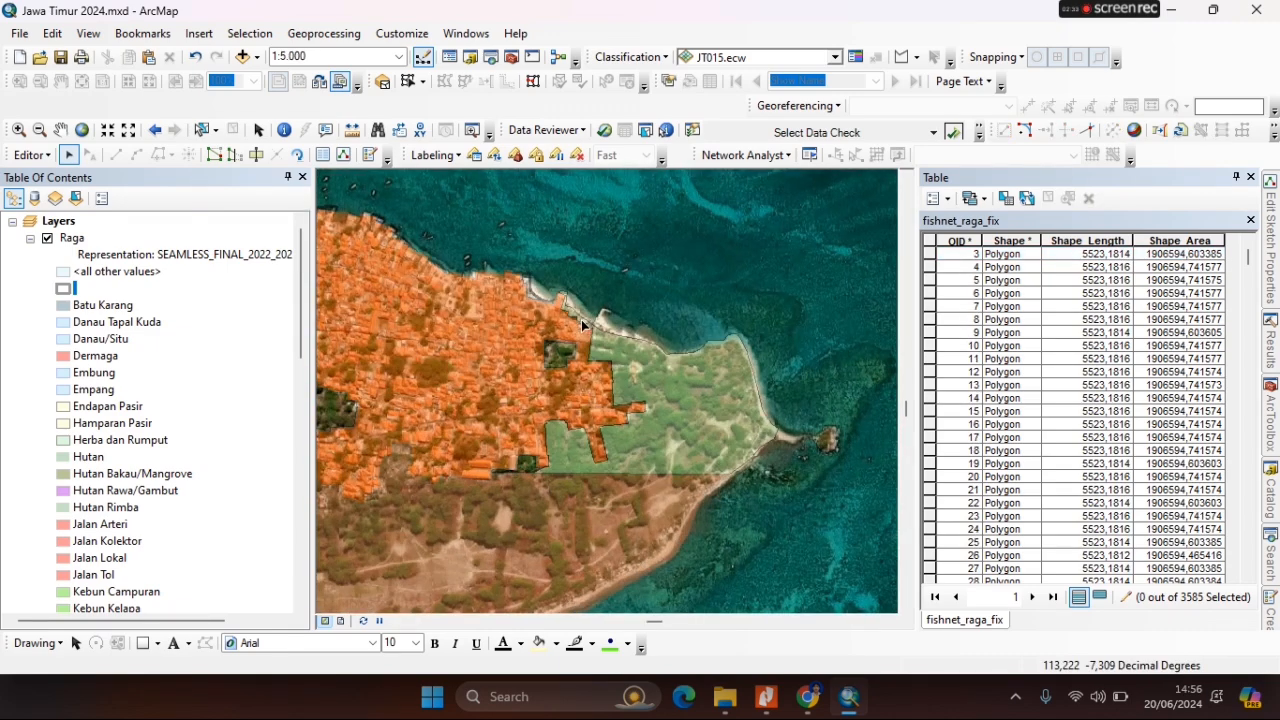
{"action": "scroll", "coordinate": [508, 489], "scroll_direction": "up", "scroll_amount": 2}
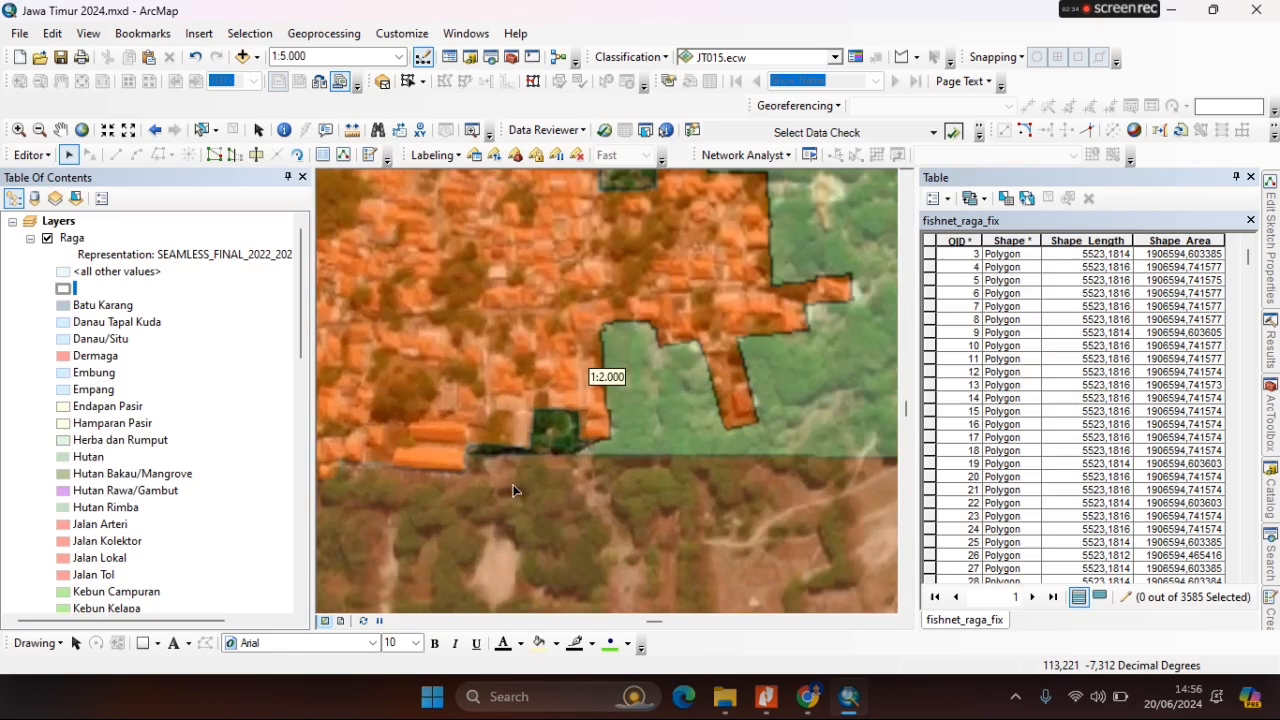
{"action": "left_click", "coordinate": [557, 444]}
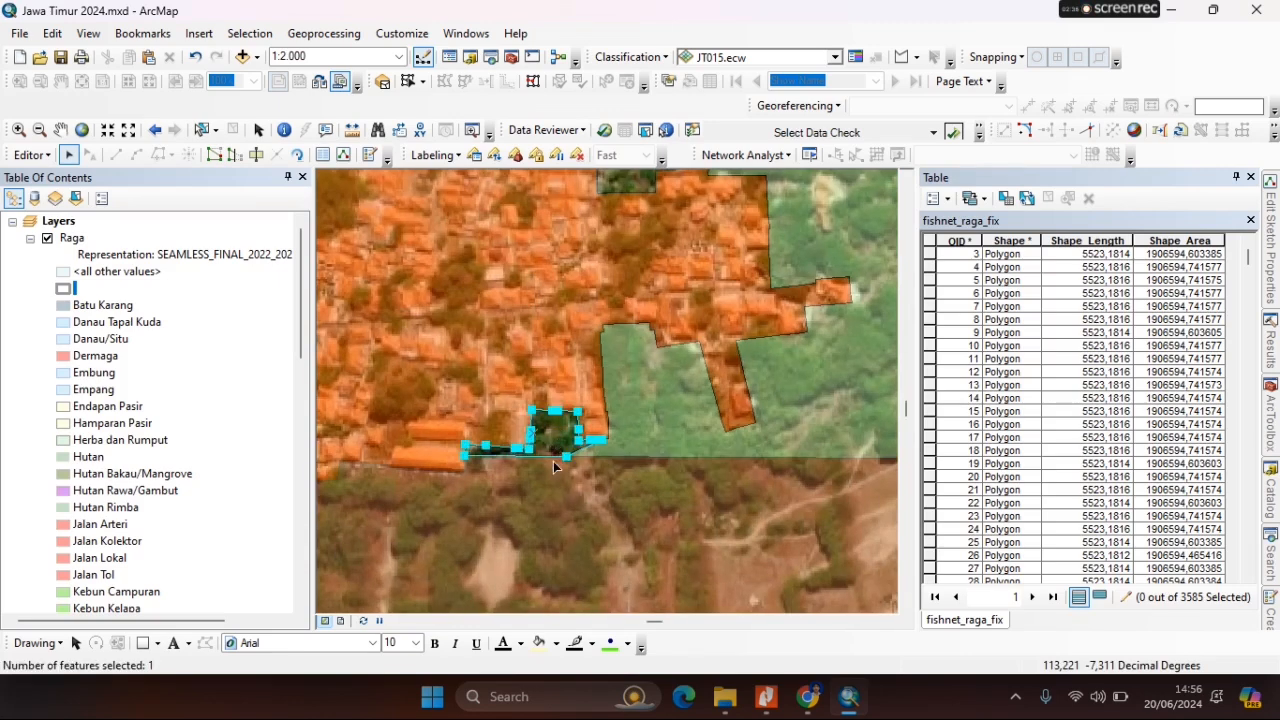
{"action": "left_click", "coordinate": [538, 497], "text": "shift"}
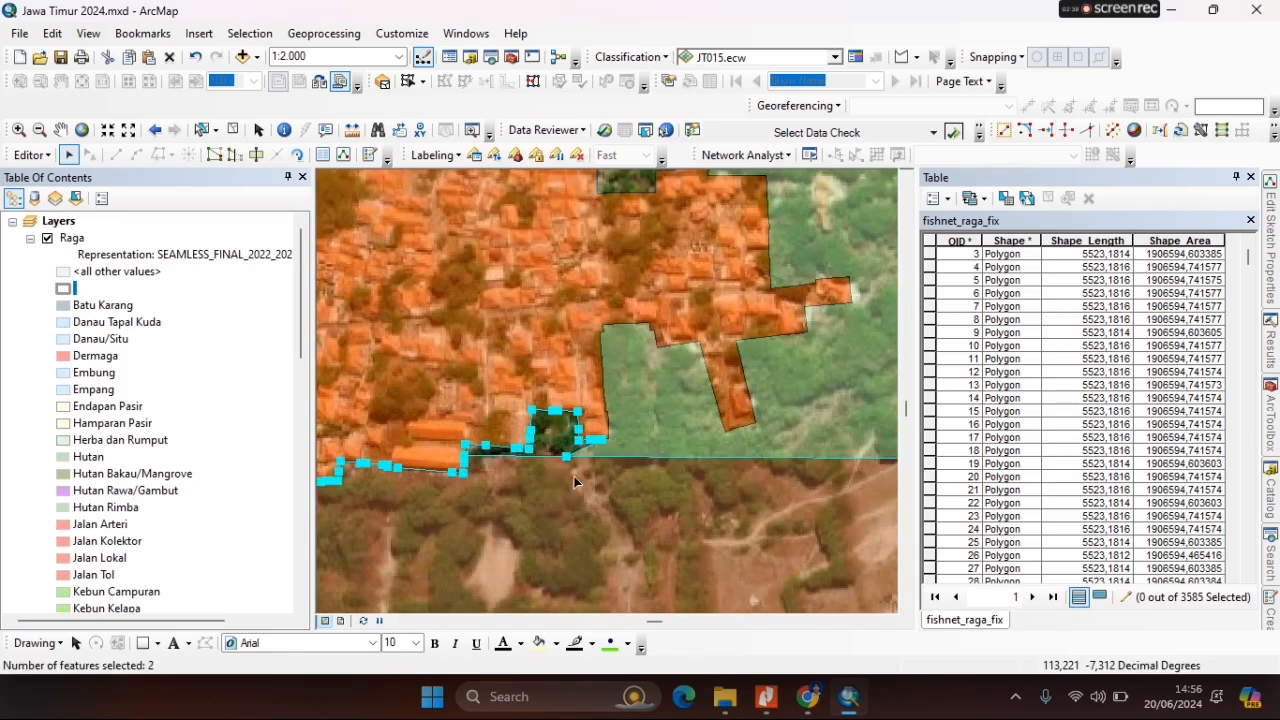
{"action": "left_click", "coordinate": [655, 431], "text": "shift"}
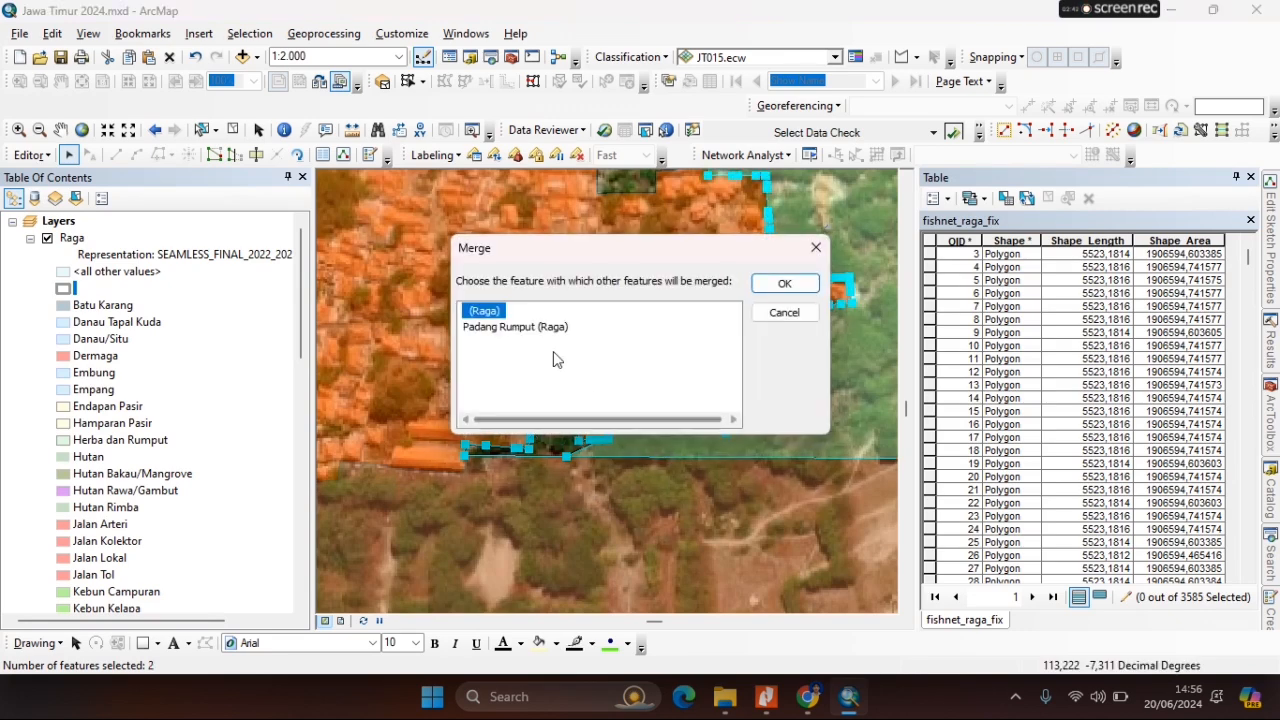
{"action": "left_click", "coordinate": [500, 327]}
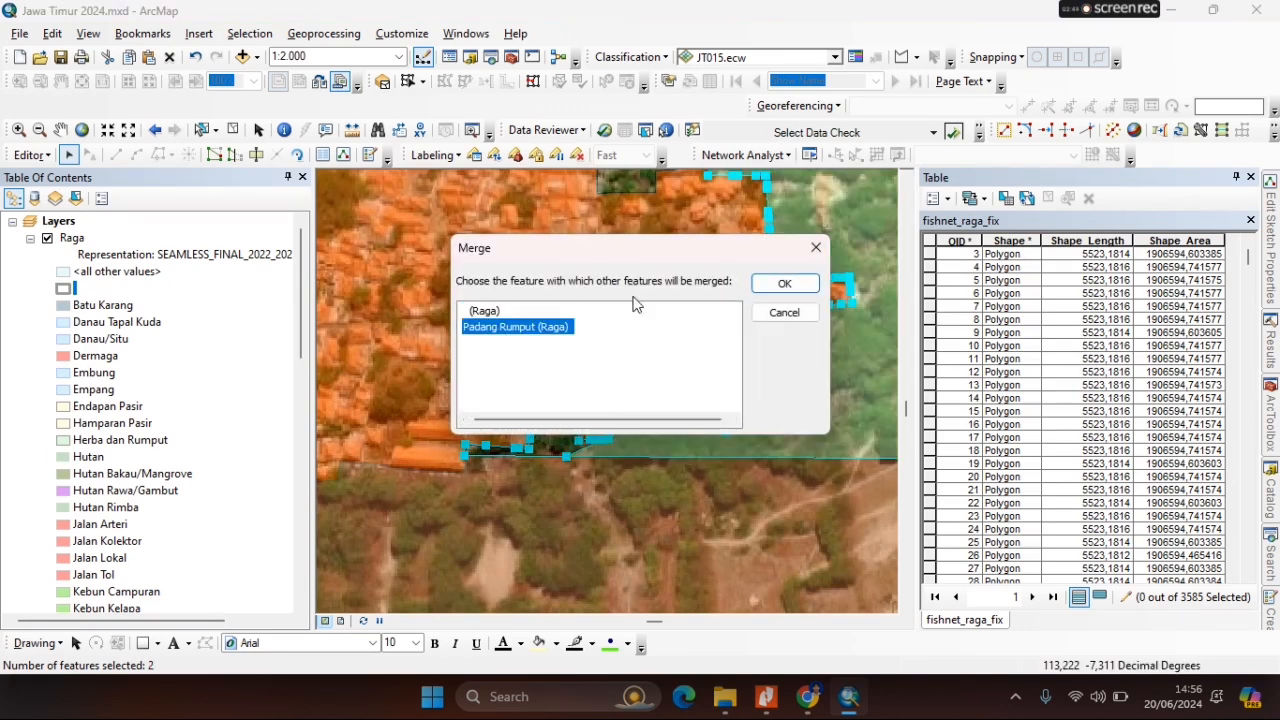
{"action": "left_click", "coordinate": [784, 284]}
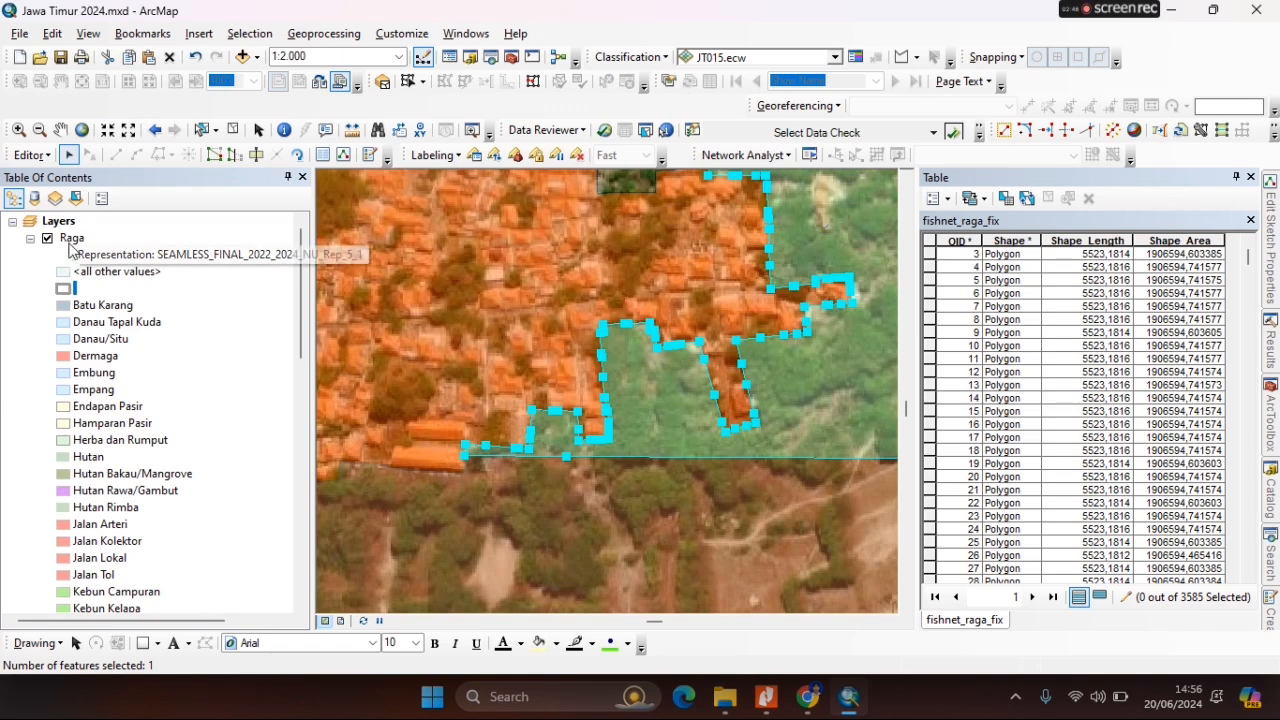
Turn on feature labels for the Raga layer to show the land-cover class names on the map.
{"action": "right_click", "coordinate": [69, 245]}
{"action": "left_click", "coordinate": [191, 447]}
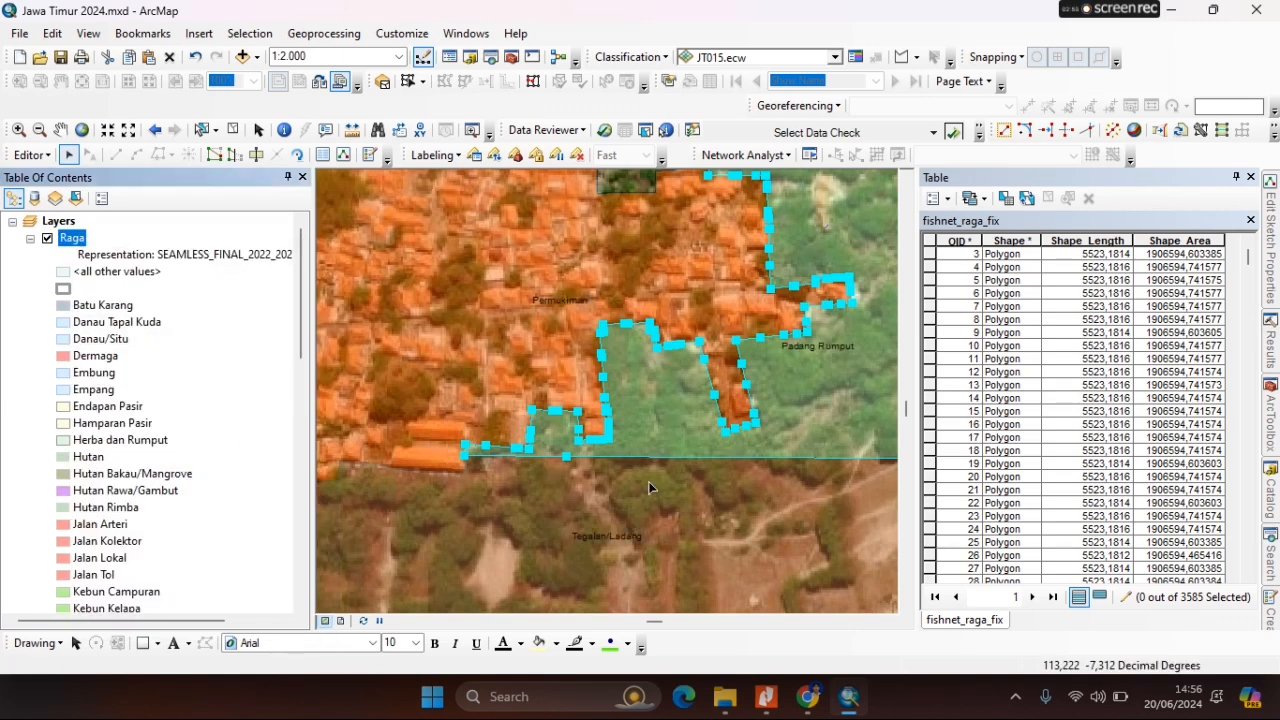
{"action": "scroll", "coordinate": [840, 410], "scroll_direction": "down", "scroll_amount": 3}
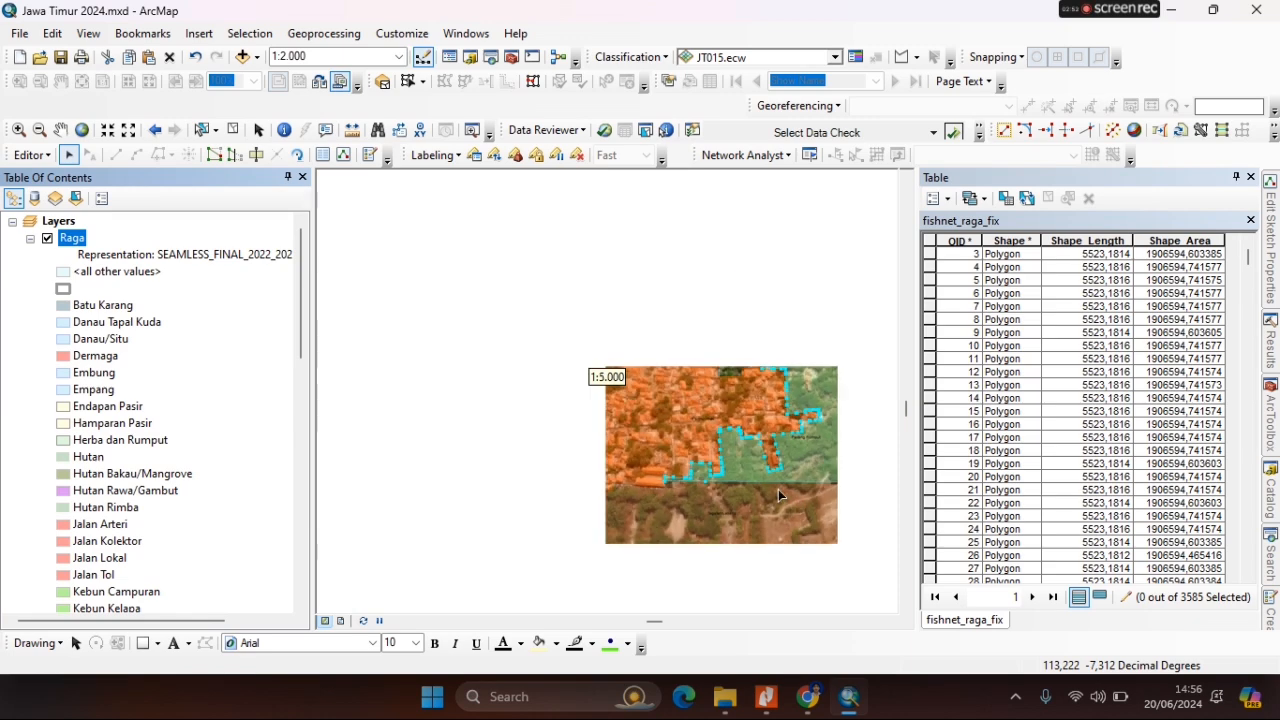
{"action": "left_click_drag", "start_coordinate": [812, 427], "coordinate": [747, 363]}
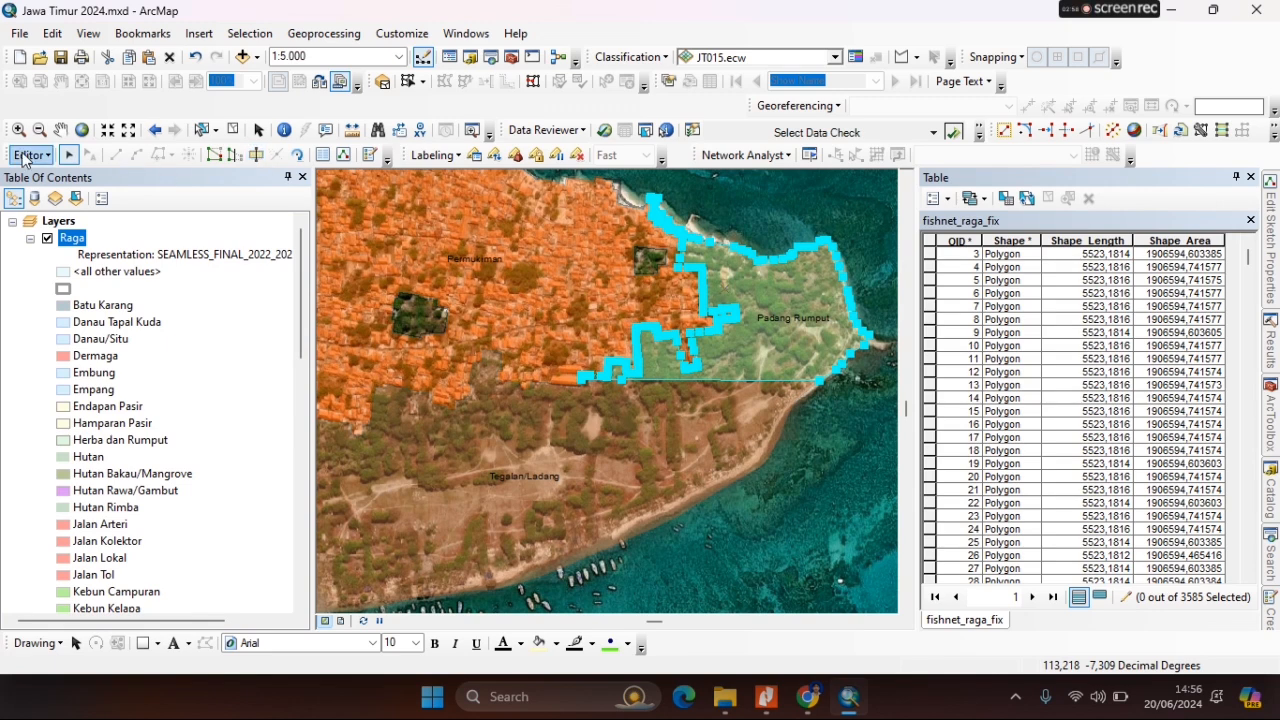
Cut the large Tegalan/Ladang polygon along the edge between the wooded land and the bare fields, from the eastern tip to the southern shore.
{"action": "left_click", "coordinate": [676, 465]}
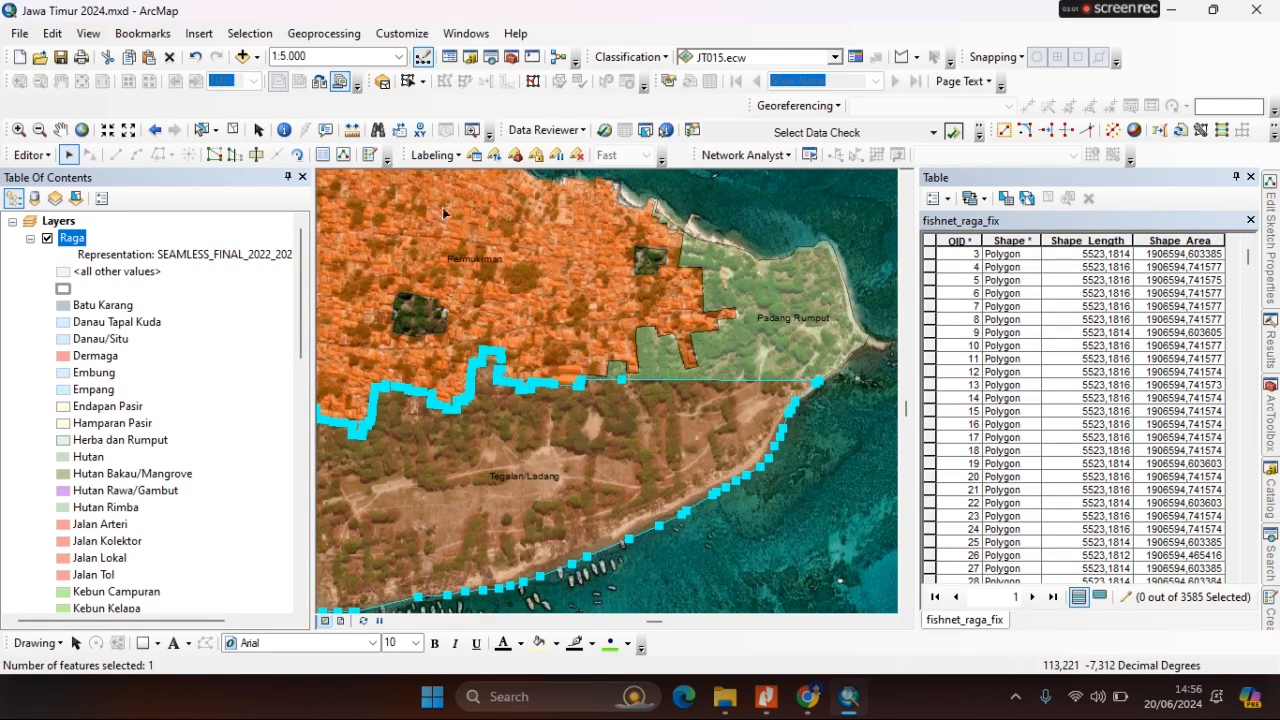
{"action": "left_click", "coordinate": [256, 154]}
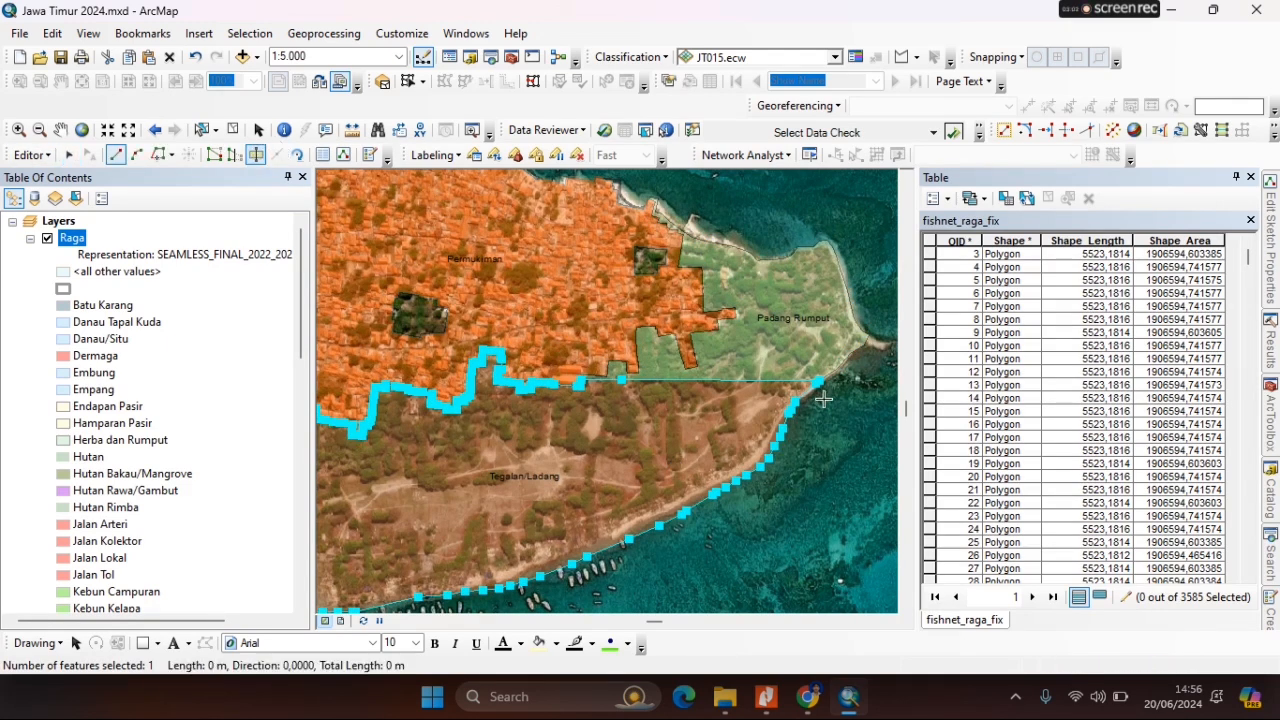
{"action": "left_click", "coordinate": [765, 389]}
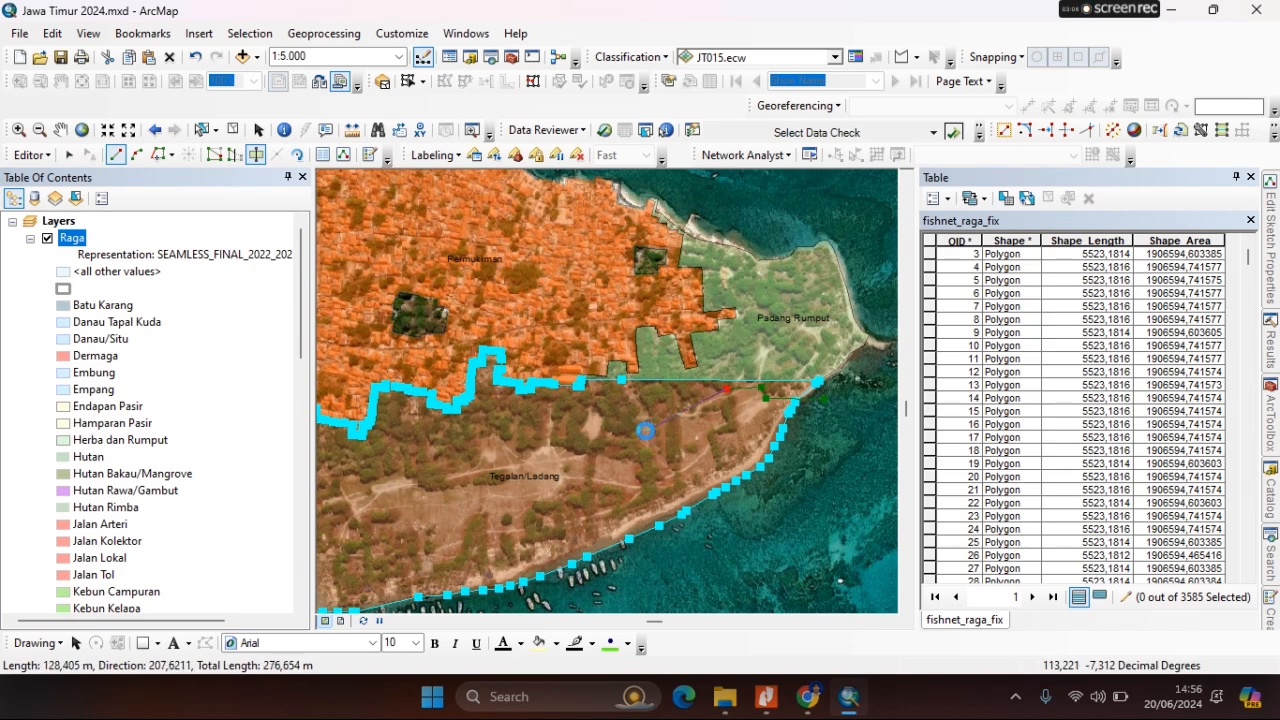
{"action": "left_click", "coordinate": [645, 432]}
{"action": "left_click", "coordinate": [514, 456]}
{"action": "left_click", "coordinate": [470, 469]}
{"action": "left_click", "coordinate": [438, 485]}
{"action": "left_click_drag", "start_coordinate": [434, 490], "coordinate": [714, 422]}
{"action": "left_click", "coordinate": [673, 414]}
{"action": "left_click", "coordinate": [640, 425]}
{"action": "left_click", "coordinate": [645, 438]}
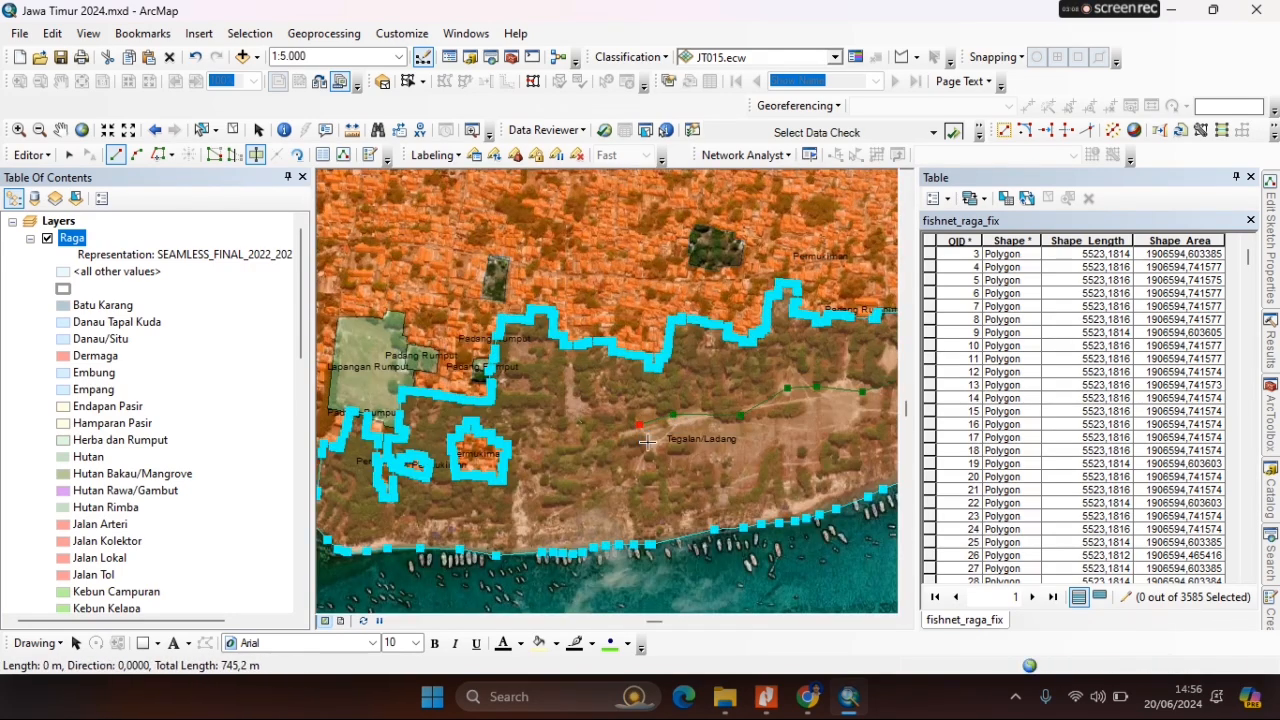
{"action": "left_click", "coordinate": [653, 459]}
{"action": "left_click", "coordinate": [705, 459]}
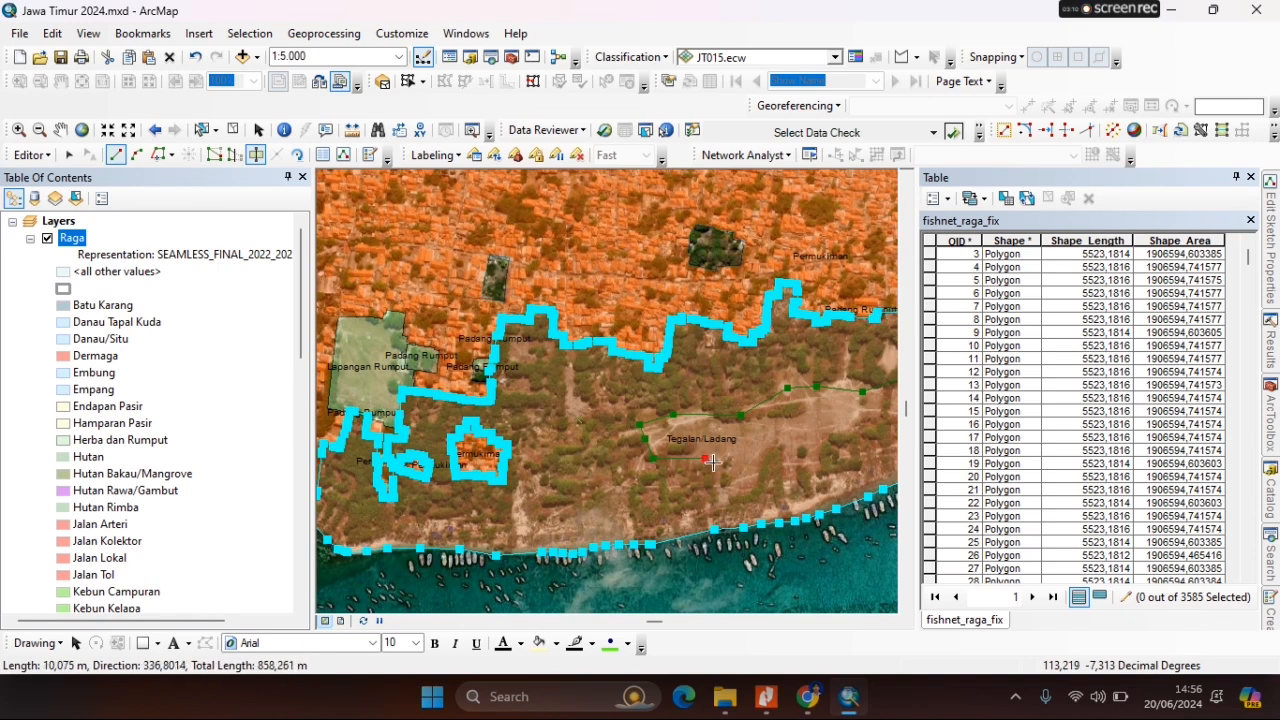
{"action": "left_click", "coordinate": [714, 469]}
{"action": "left_click", "coordinate": [716, 507]}
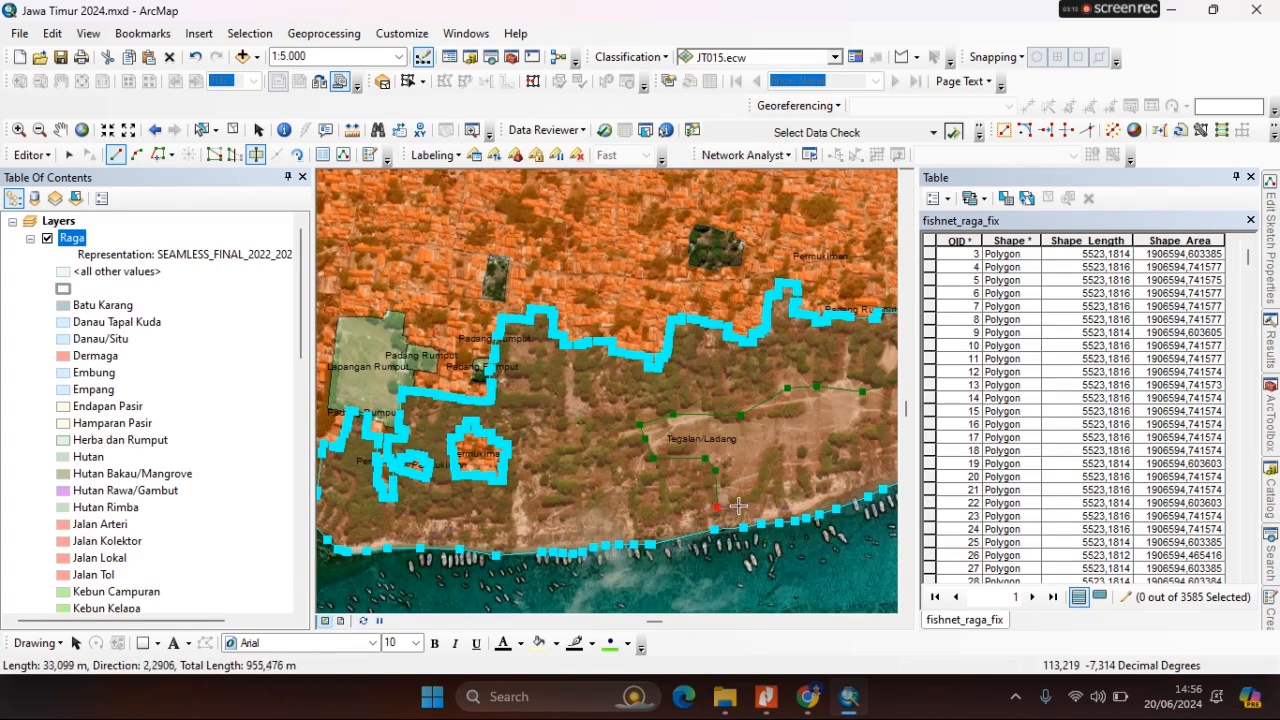
{"action": "left_click", "coordinate": [651, 569]}
{"action": "left_click", "coordinate": [630, 503]}
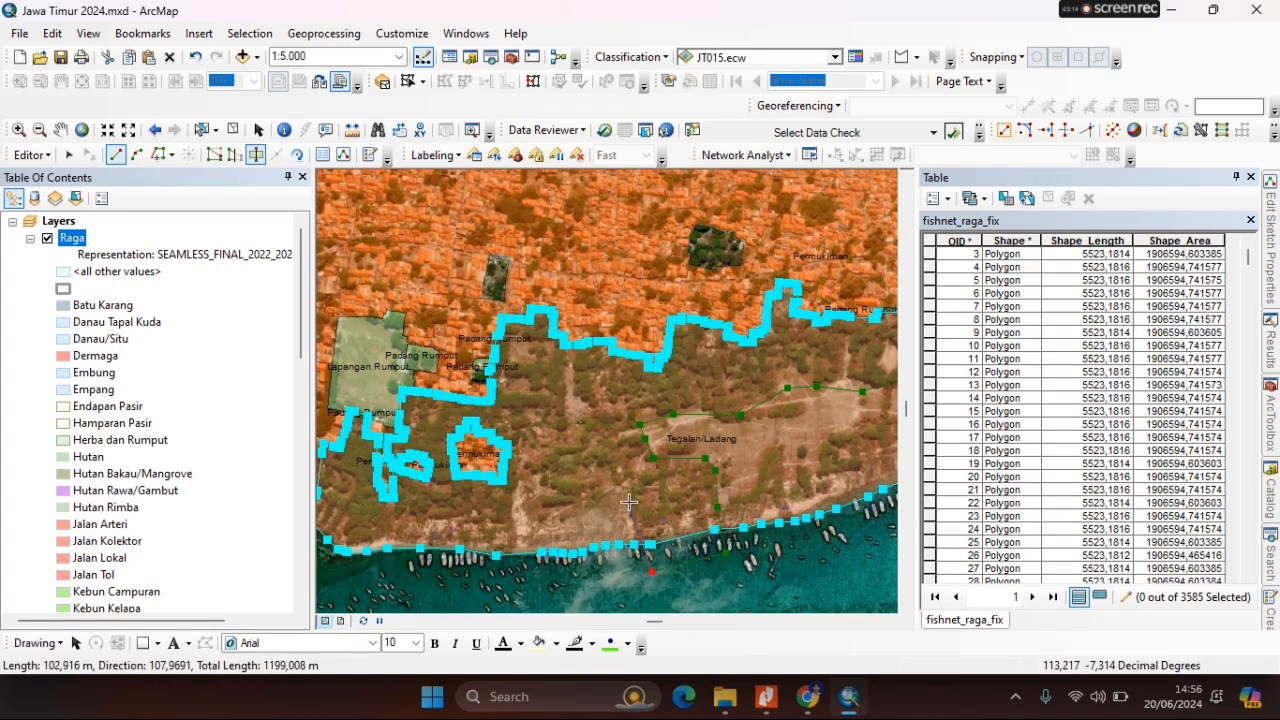
{"action": "left_click", "coordinate": [541, 518]}
{"action": "double_click", "coordinate": [511, 585]}
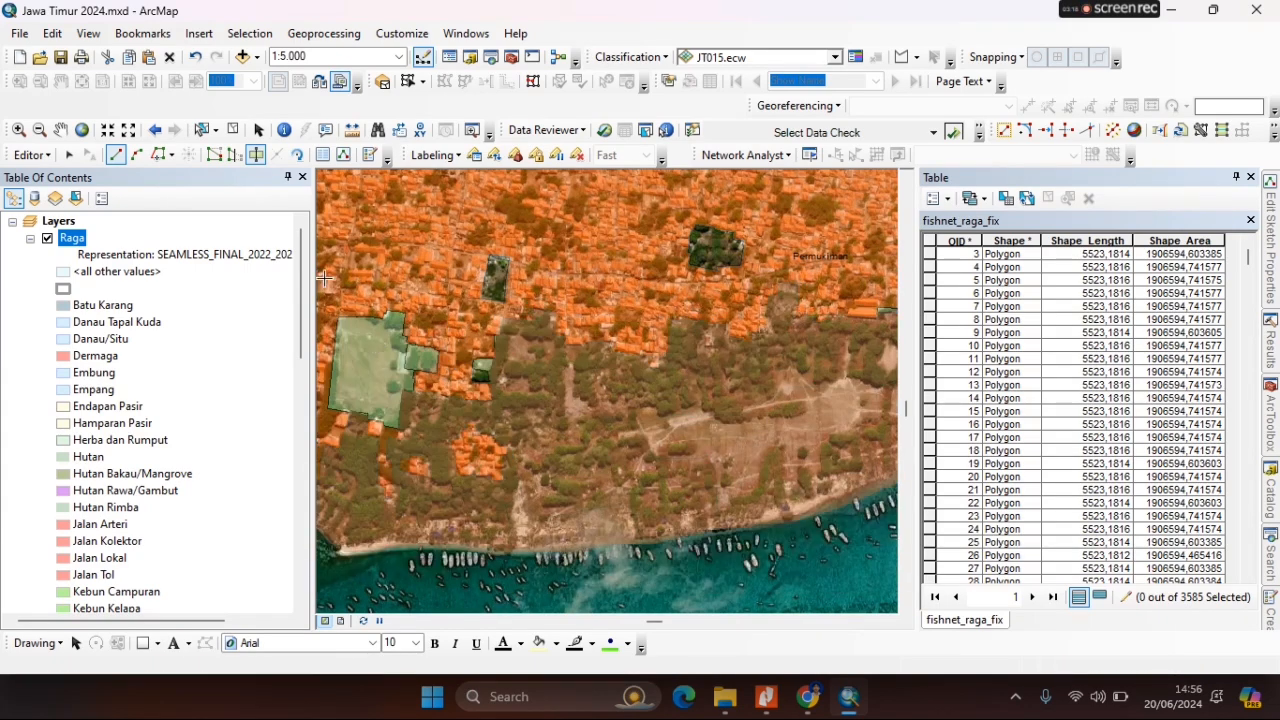
Merge the wooded northern part of the cut Tegalan/Ladang polygon with the eastern grassland polygon, keeping the Padang Rumput feature's attributes.
{"action": "left_click", "coordinate": [233, 130]}
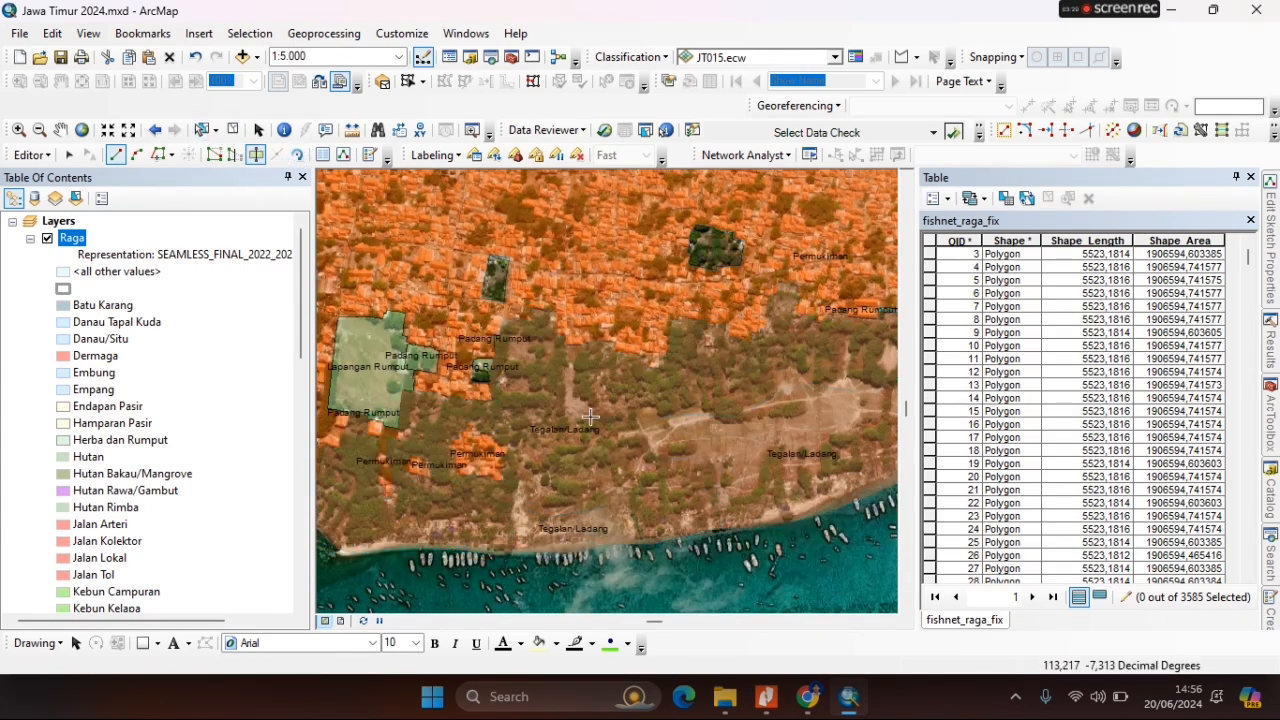
{"action": "left_click", "coordinate": [603, 396]}
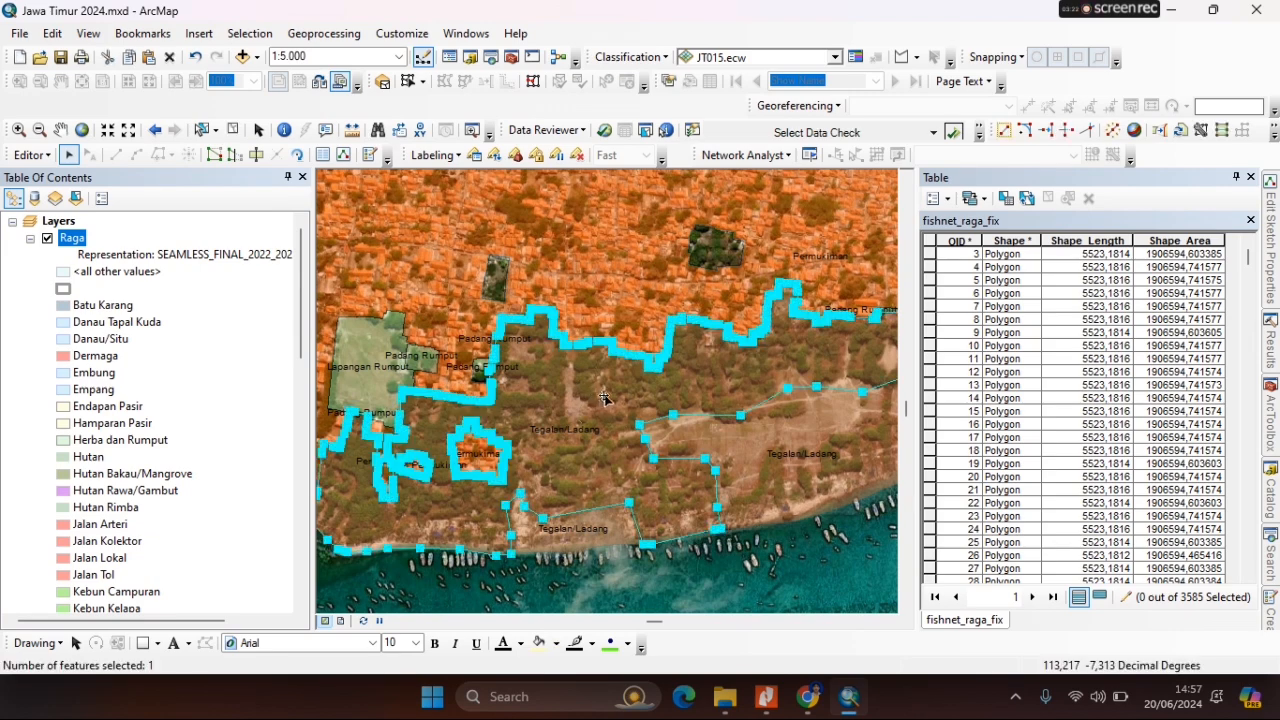
{"action": "left_click_drag", "start_coordinate": [766, 412], "coordinate": [552, 465]}
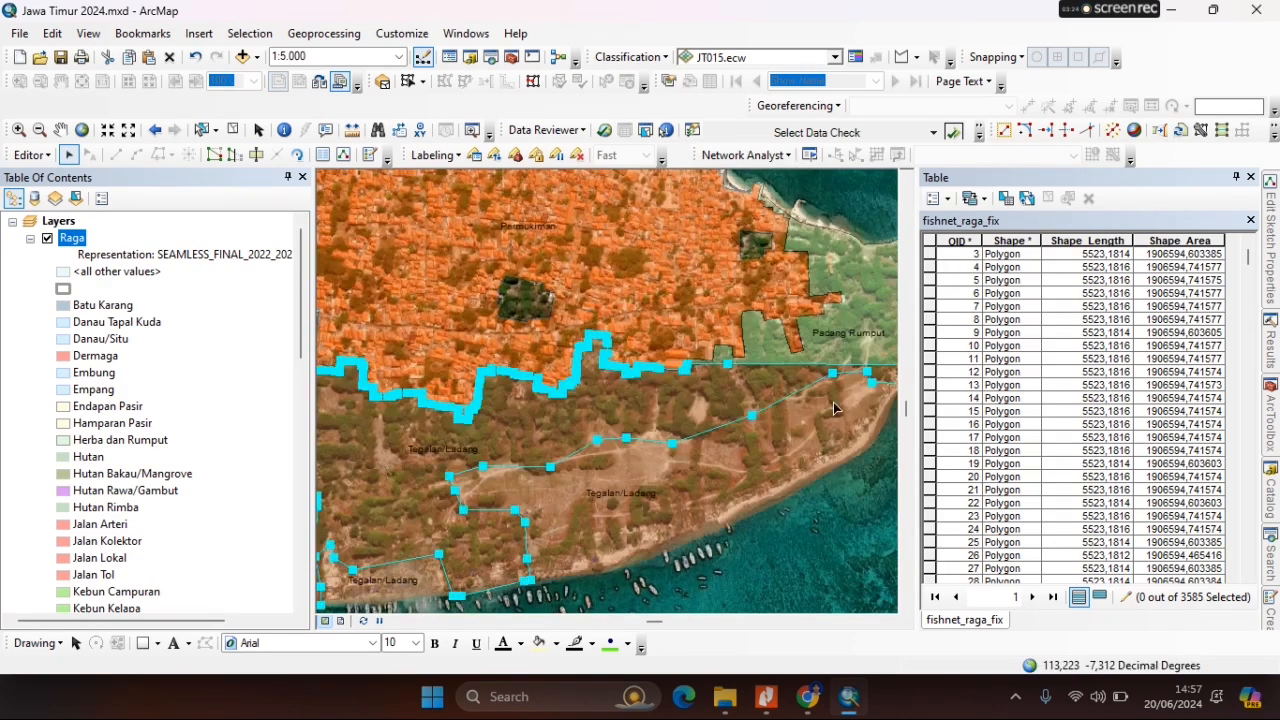
{"action": "left_click_drag", "start_coordinate": [833, 402], "coordinate": [686, 463]}
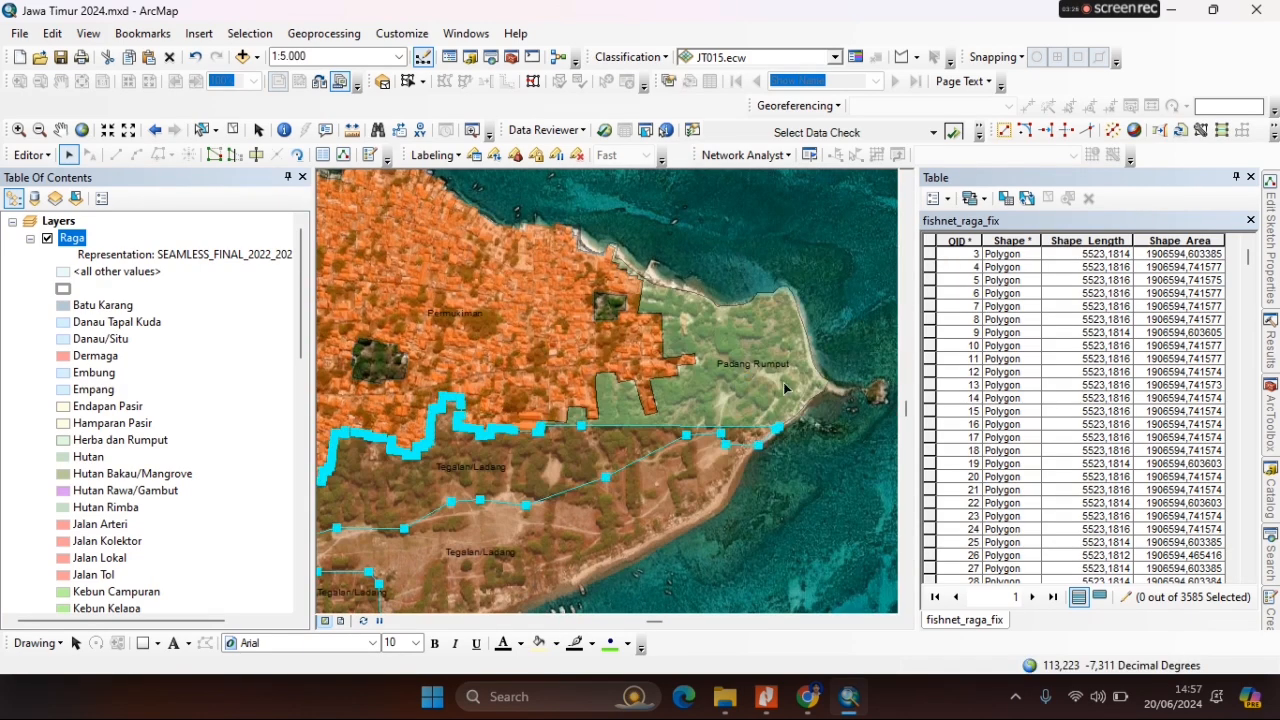
{"action": "left_click", "coordinate": [746, 375], "text": "shift"}
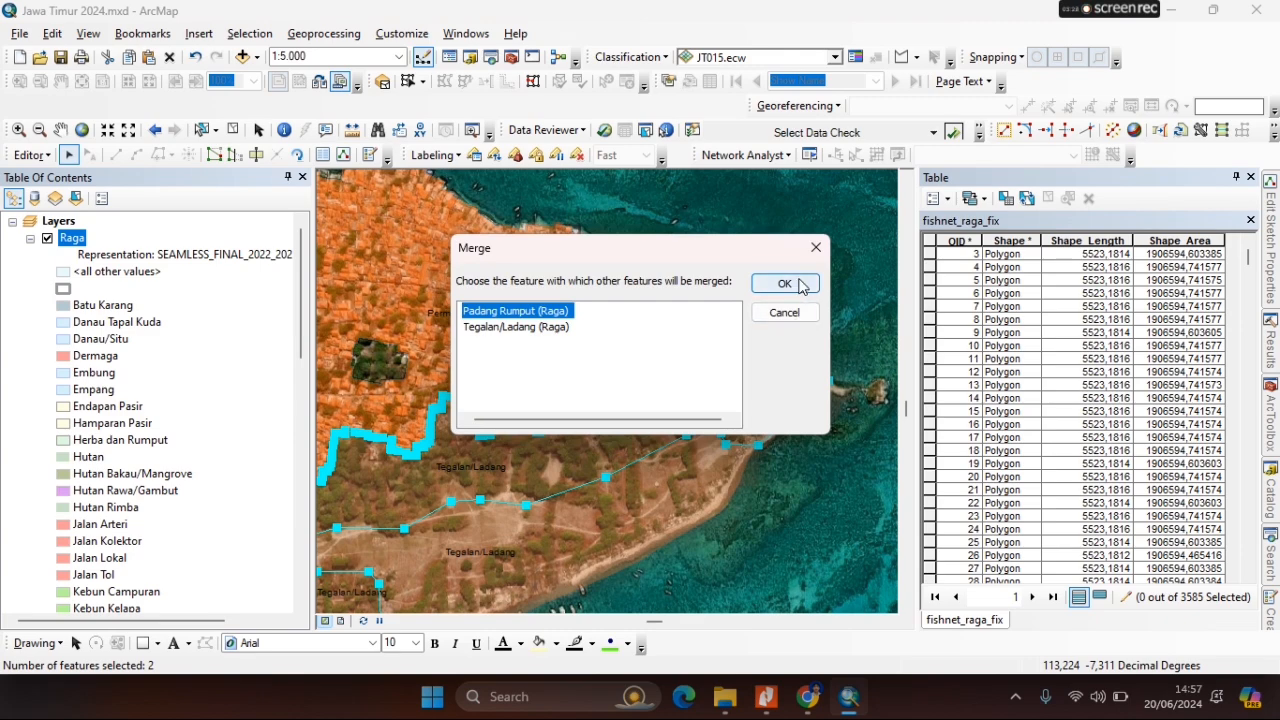
{"action": "left_click", "coordinate": [785, 284]}
Show the merged polygon's record in the Raga attribute table, set its REMARK to Tanaman Campuran, and clear the selection.
{"action": "right_click", "coordinate": [74, 241]}
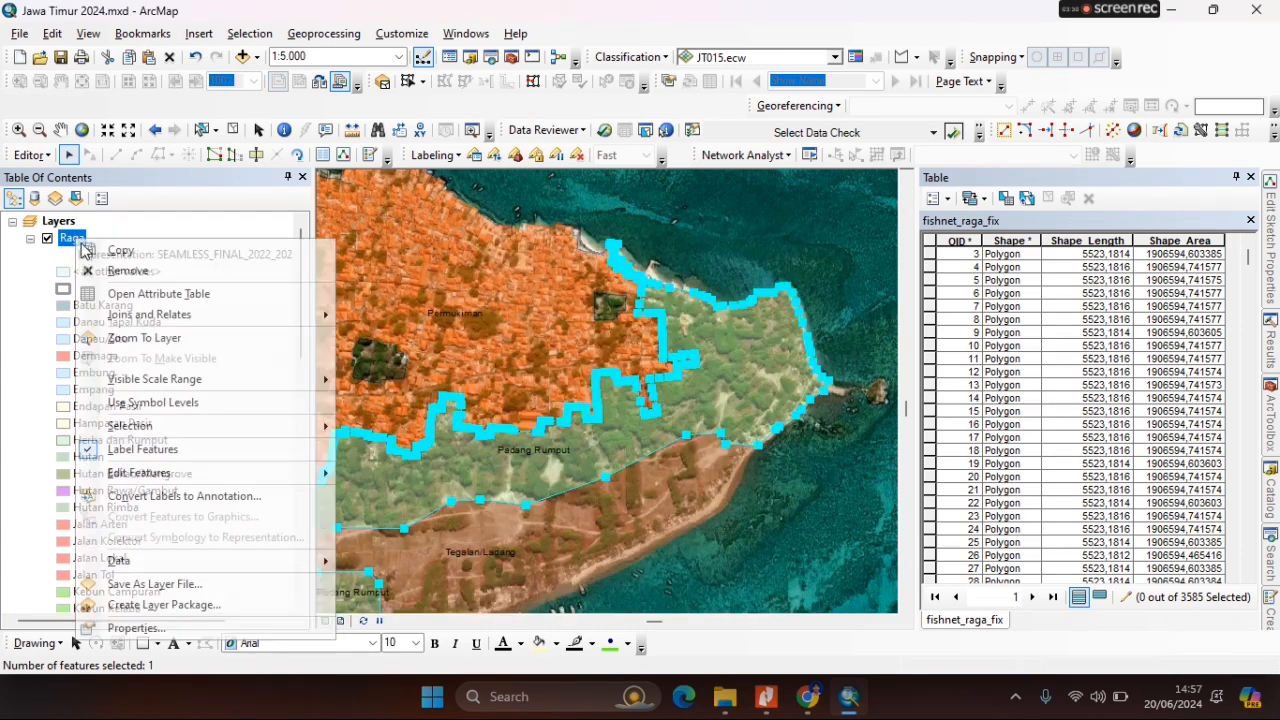
{"action": "left_click", "coordinate": [178, 297]}
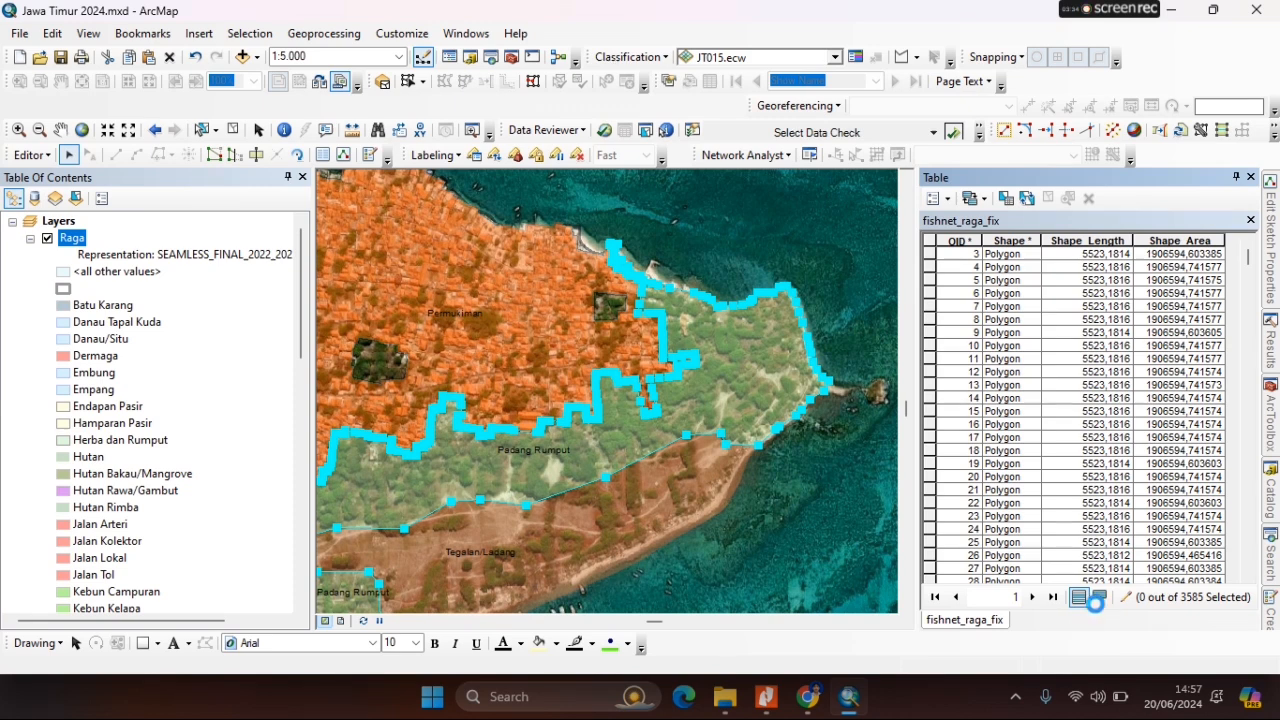
{"action": "left_click", "coordinate": [1100, 570]}
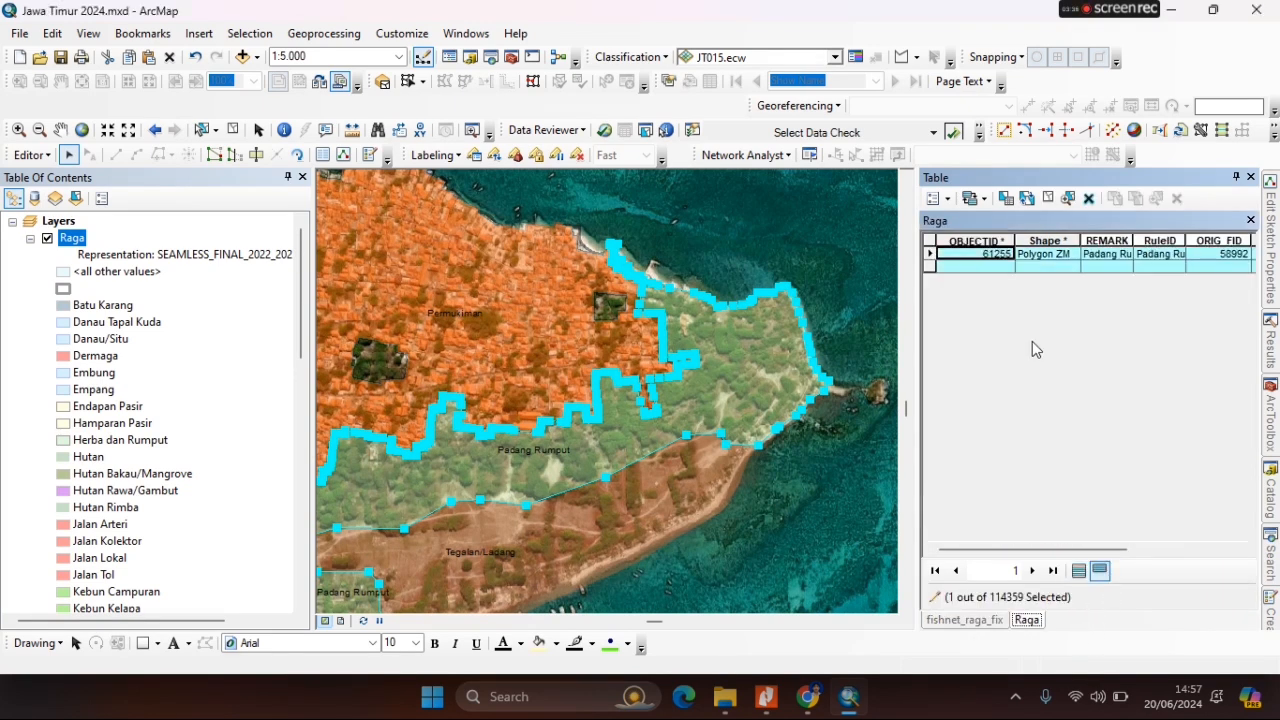
{"action": "left_click", "coordinate": [1120, 258]}
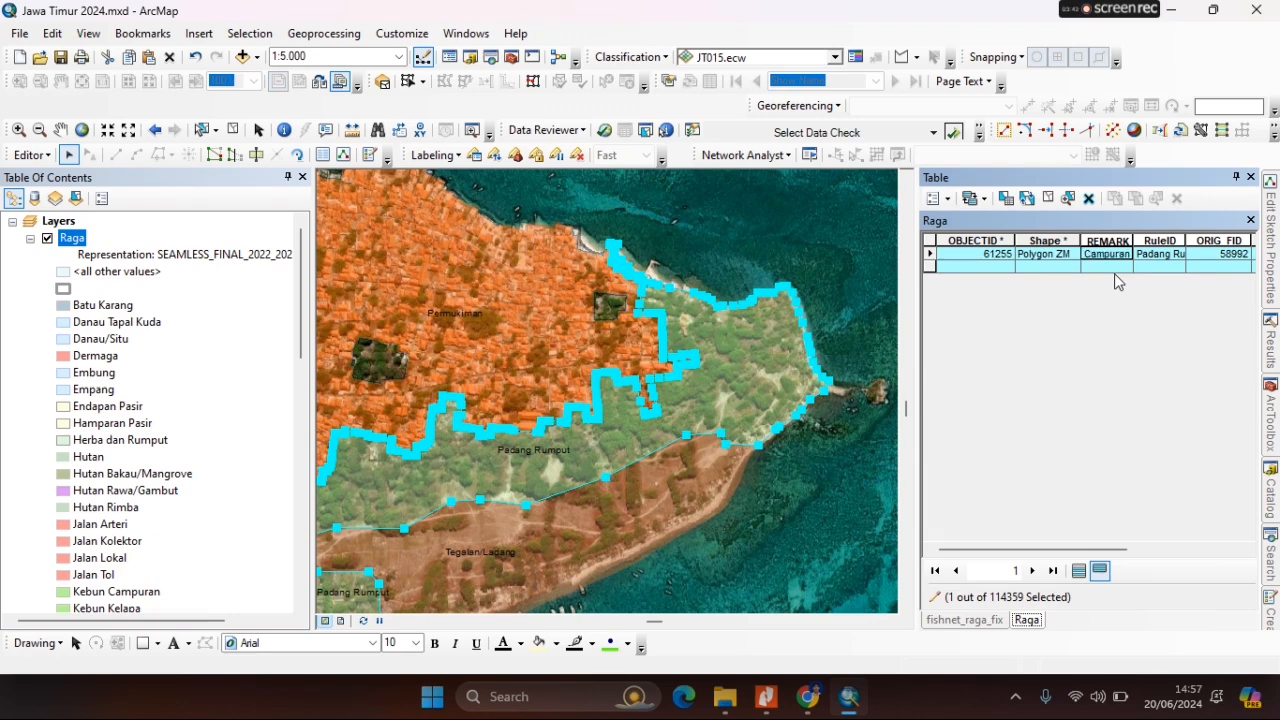
{"action": "left_click", "coordinate": [803, 246]}
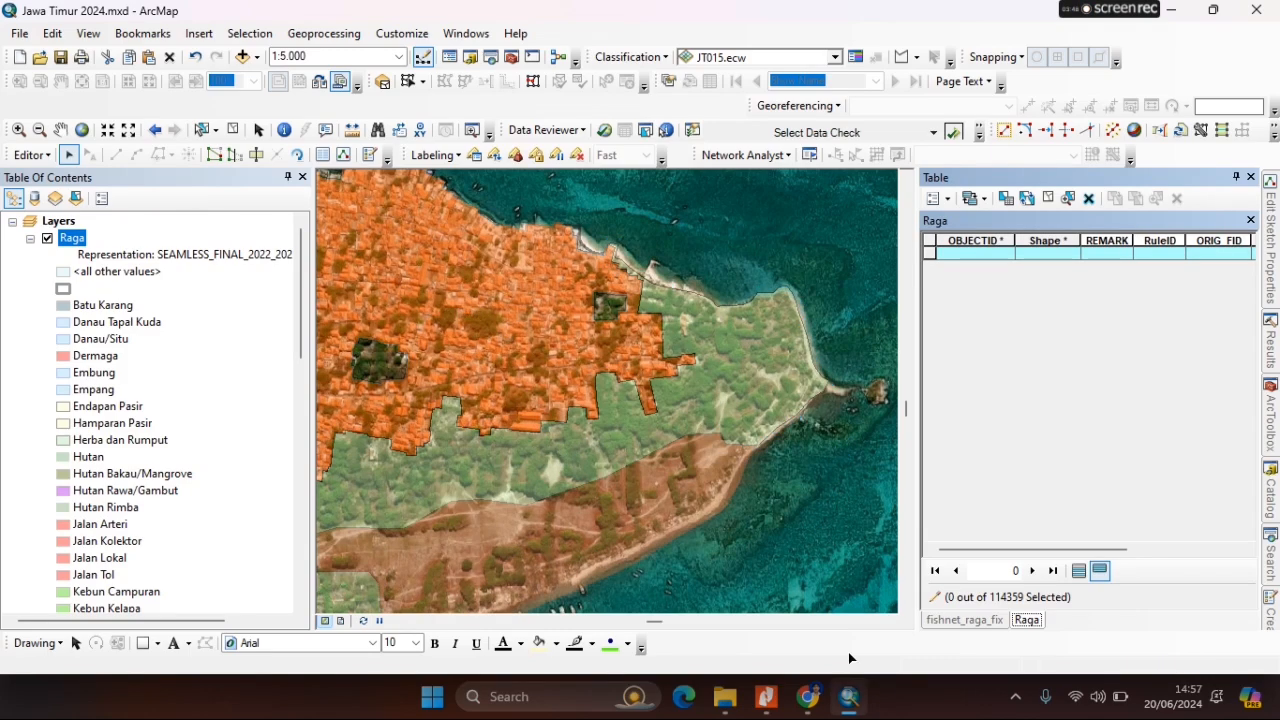
Merge the unclassified polygons within the settlement and along its southern shore into the eastern mixed-crop polygon, keeping the Tanaman Campuran feature's attributes.
{"action": "scroll", "coordinate": [772, 482], "scroll_direction": "up", "scroll_amount": 4}
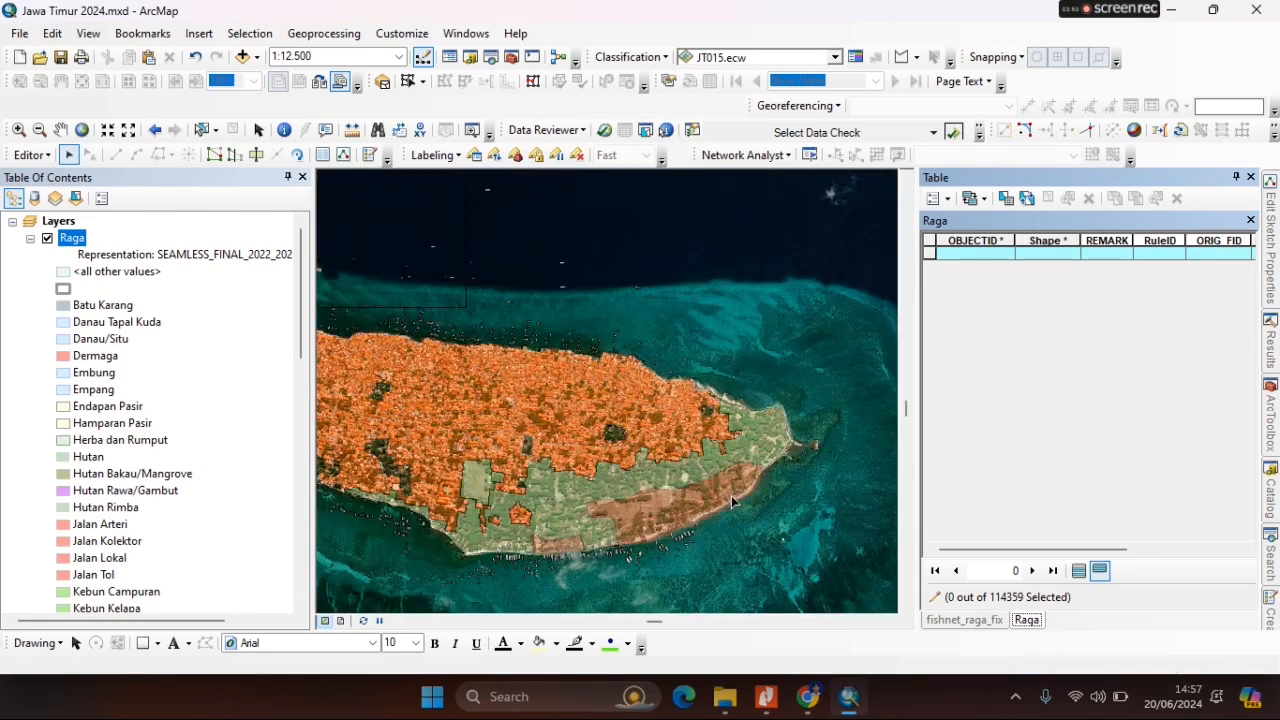
{"action": "left_click_drag", "start_coordinate": [486, 491], "coordinate": [625, 467]}
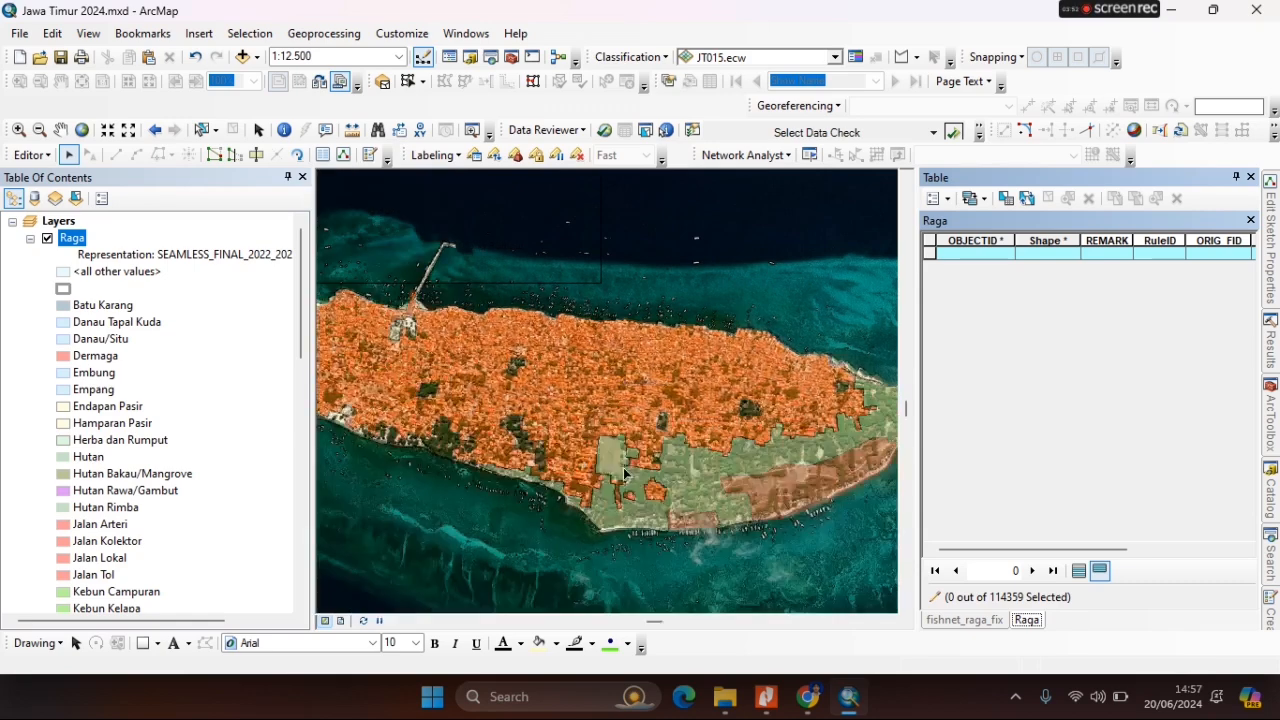
{"action": "left_click_drag", "start_coordinate": [448, 361], "coordinate": [717, 459]}
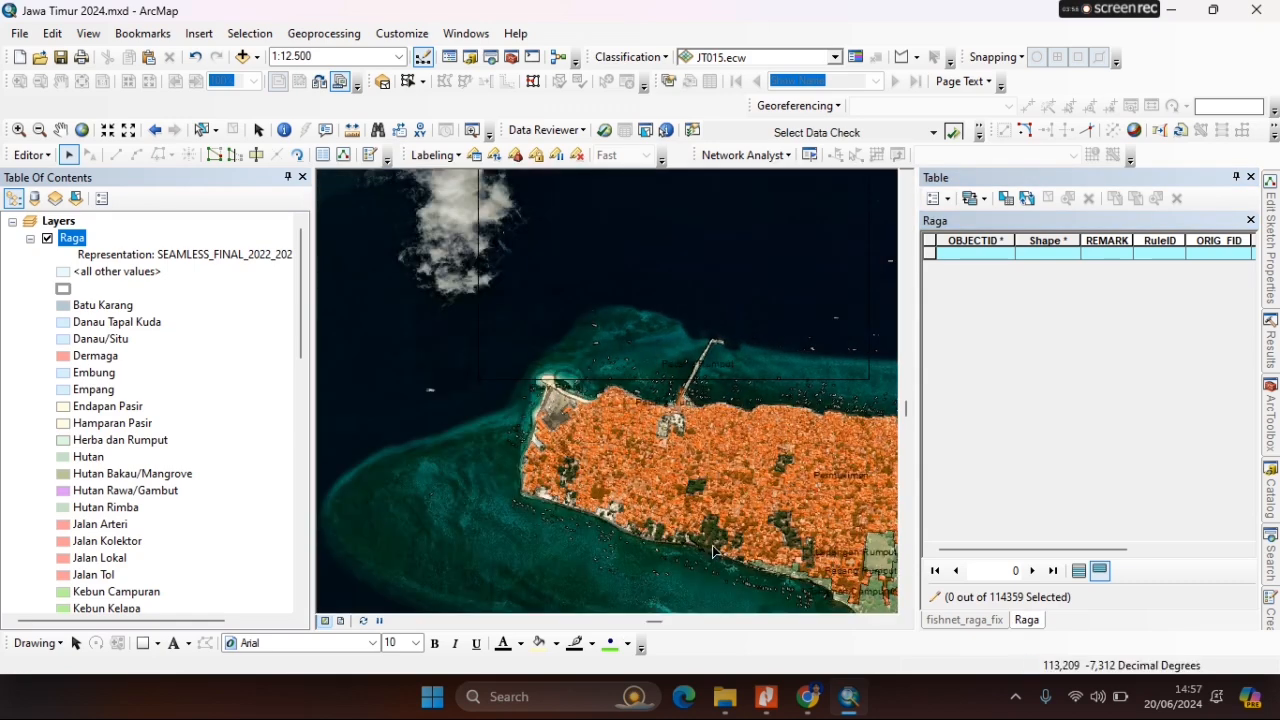
{"action": "scroll", "coordinate": [714, 550], "scroll_direction": "up", "scroll_amount": 3}
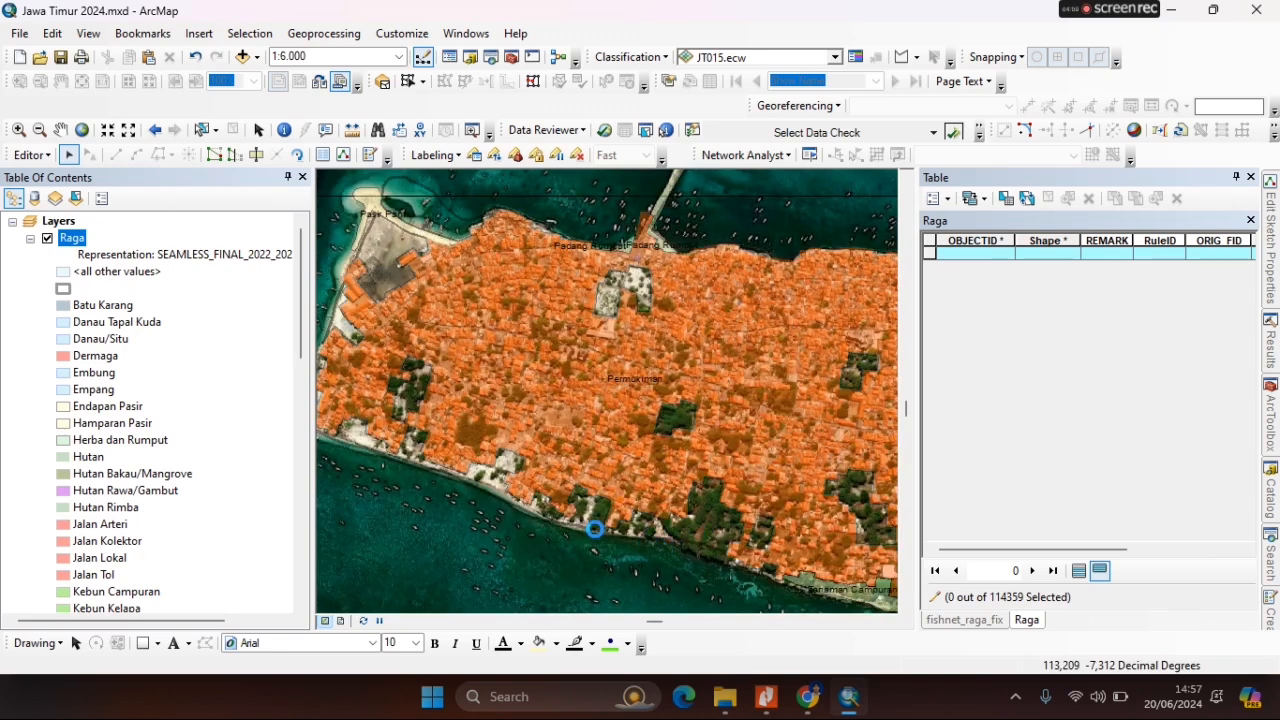
{"action": "left_click", "coordinate": [592, 524]}
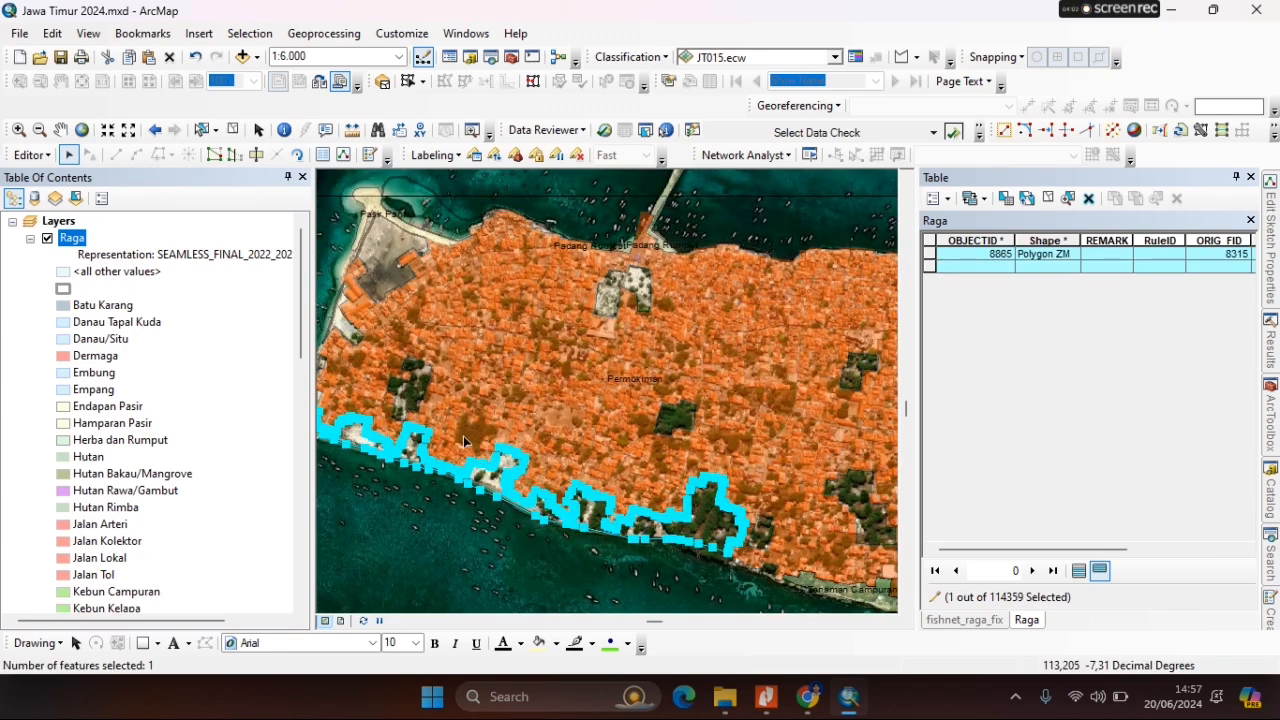
{"action": "left_click", "coordinate": [415, 398], "text": "shift"}
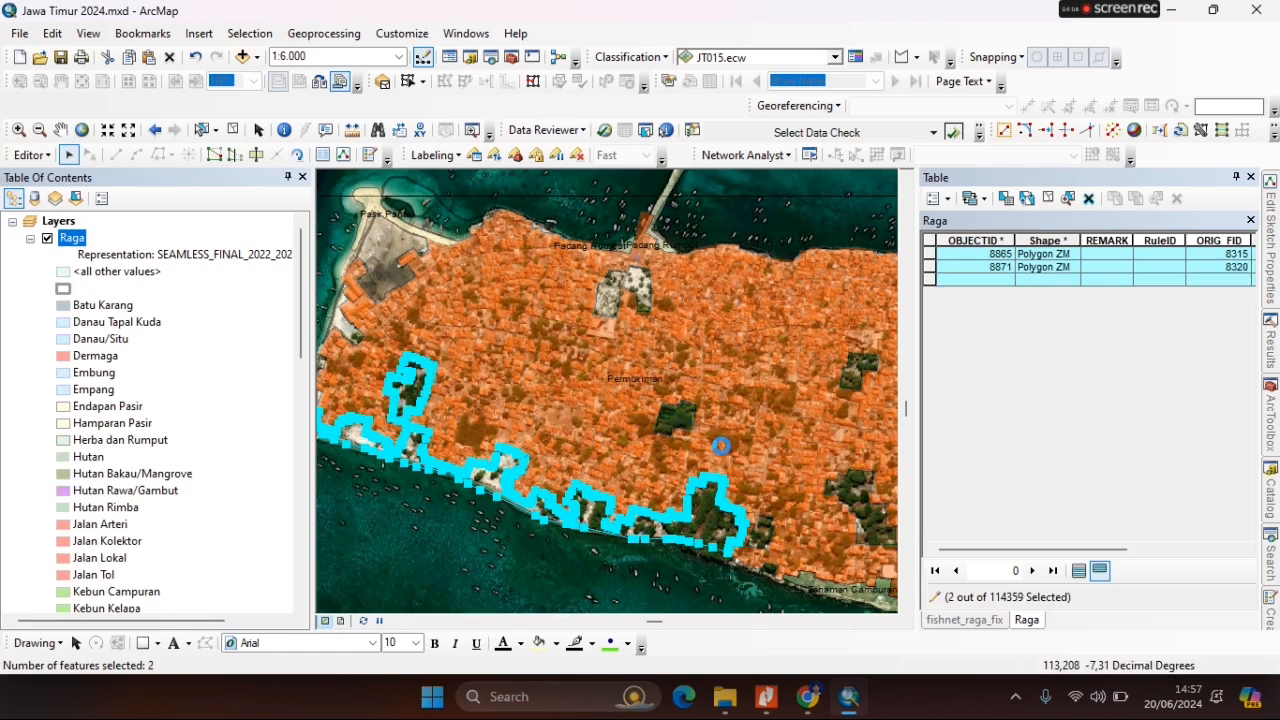
{"action": "left_click", "coordinate": [856, 378], "text": "shift"}
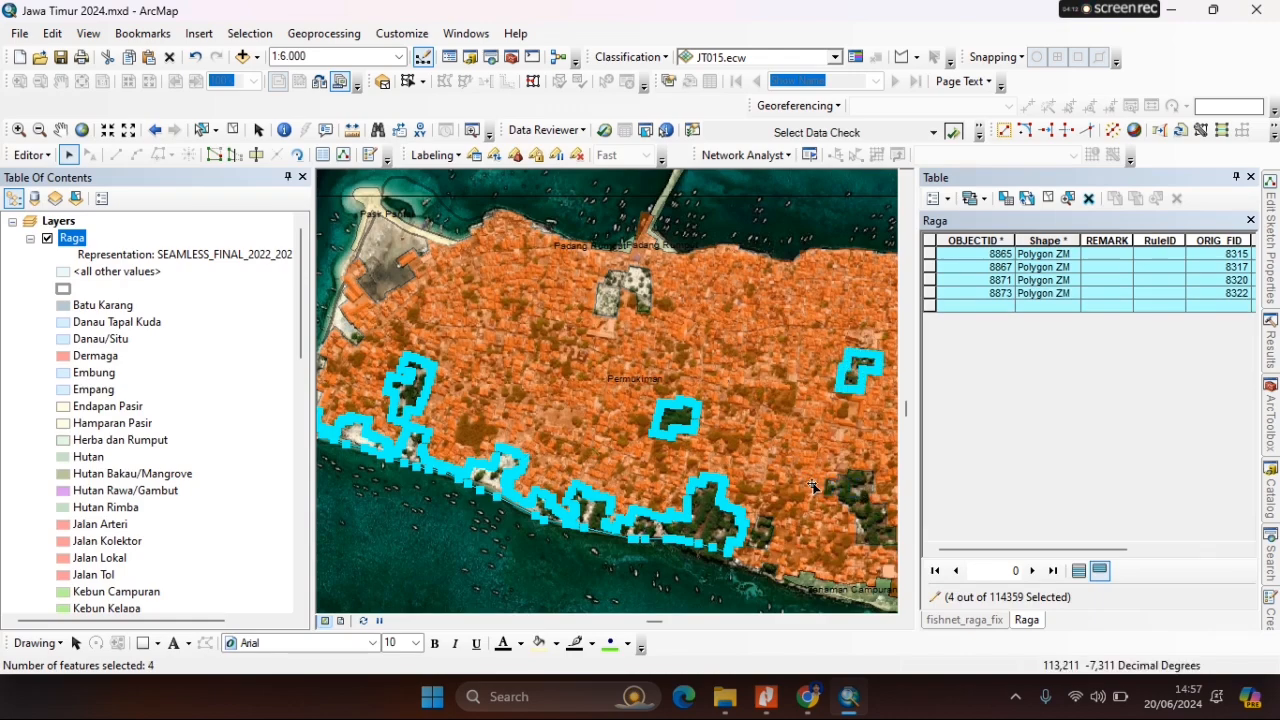
{"action": "left_click", "coordinate": [836, 488], "text": "shift"}
{"action": "left_click_drag", "start_coordinate": [720, 457], "coordinate": [282, 348]}
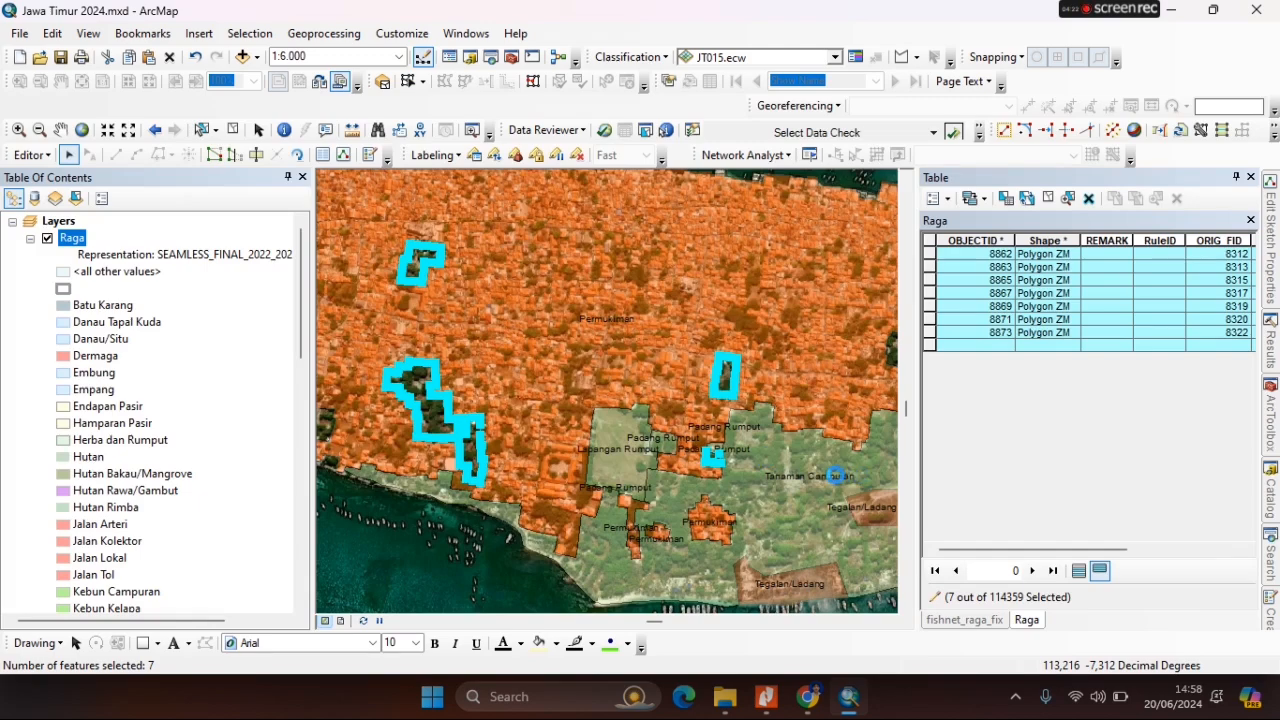
{"action": "left_click_drag", "start_coordinate": [831, 458], "coordinate": [578, 458]}
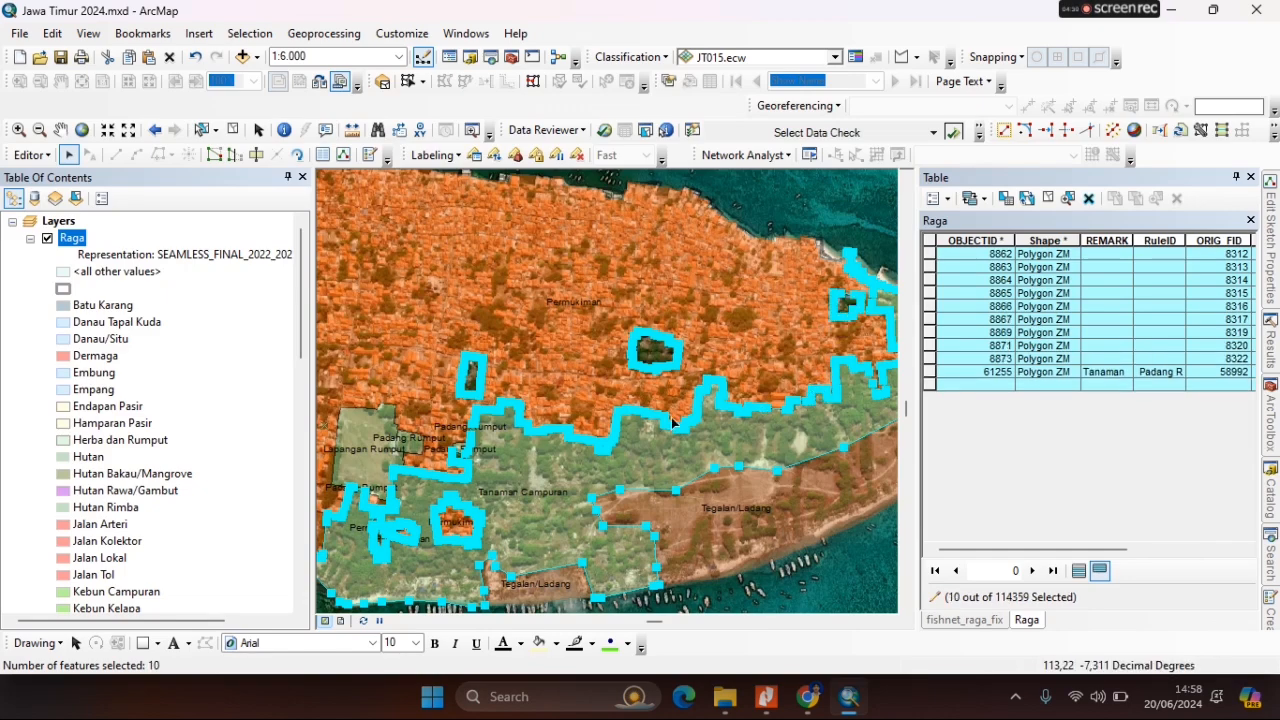
{"action": "key", "text": "m"}
{"action": "scroll", "coordinate": [667, 339], "scroll_direction": "down", "scroll_amount": 2}
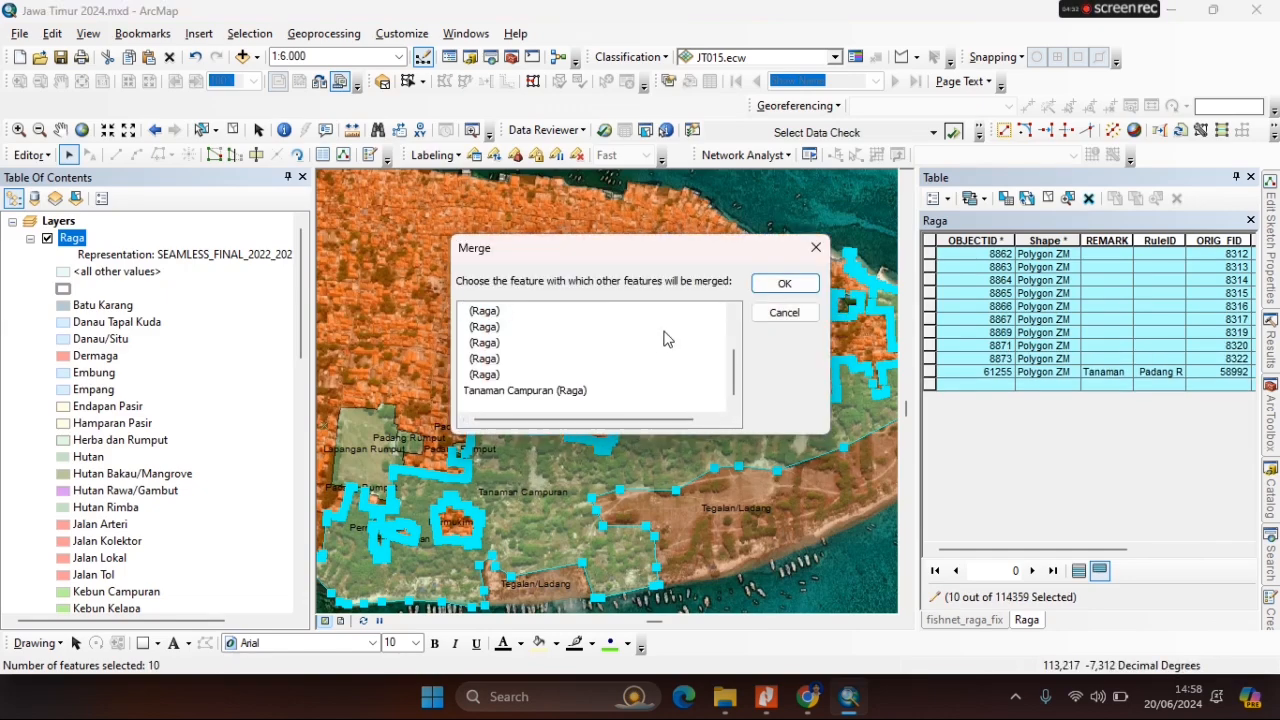
{"action": "left_click", "coordinate": [572, 390]}
{"action": "left_click", "coordinate": [782, 284]}
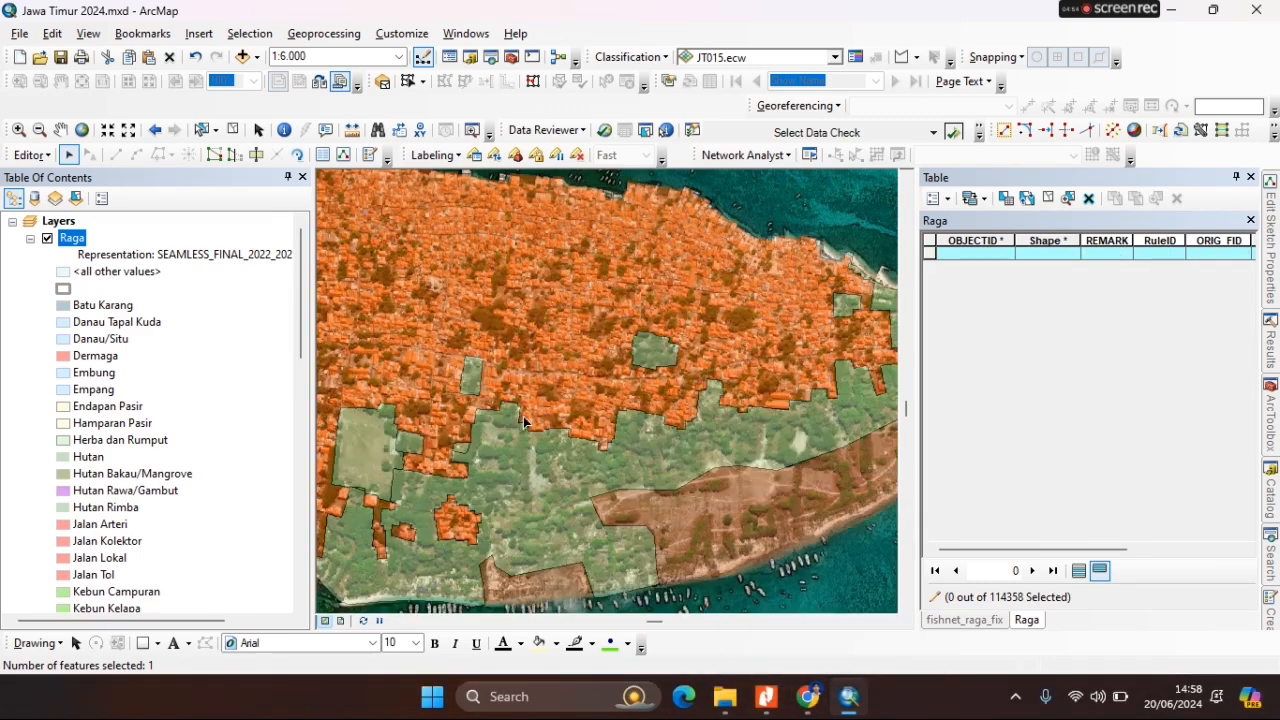
Cut the unclassified polygon east of the Pasir Pantai spit along the shoreline to separate the sea area from the settlement's coastal edge.
{"action": "scroll", "coordinate": [462, 446], "scroll_direction": "up", "scroll_amount": 3}
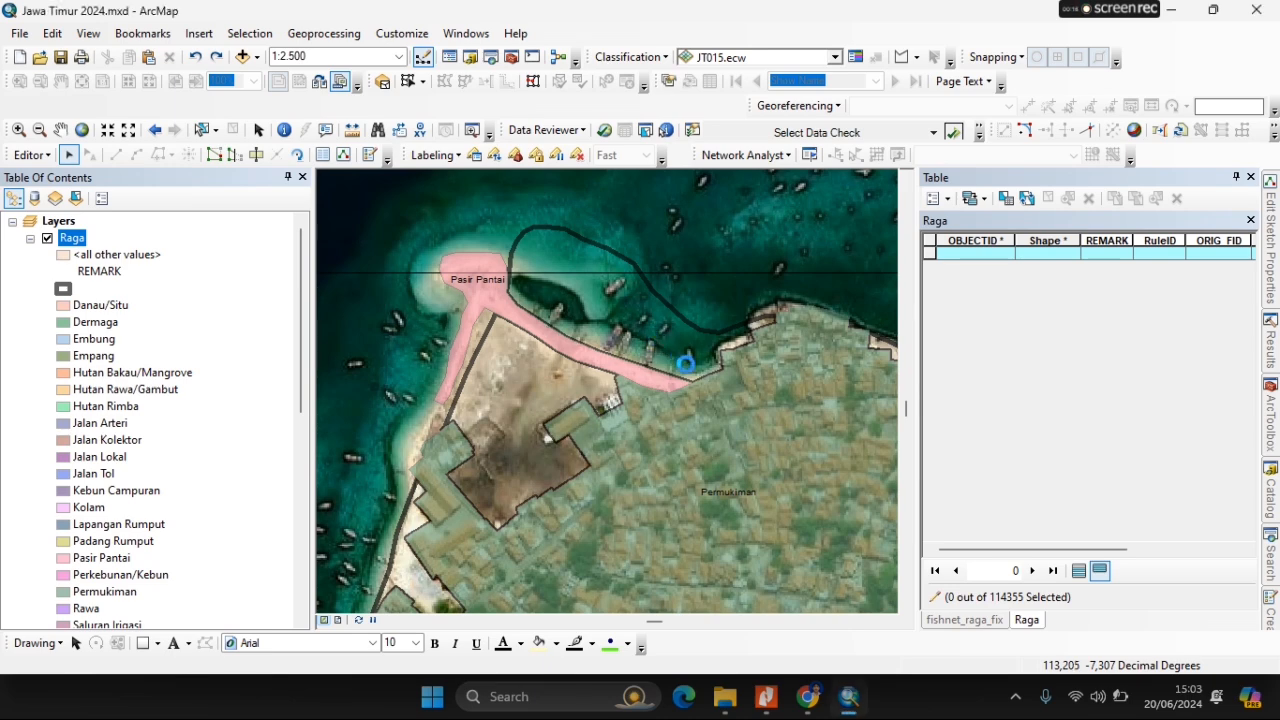
{"action": "left_click", "coordinate": [690, 375]}
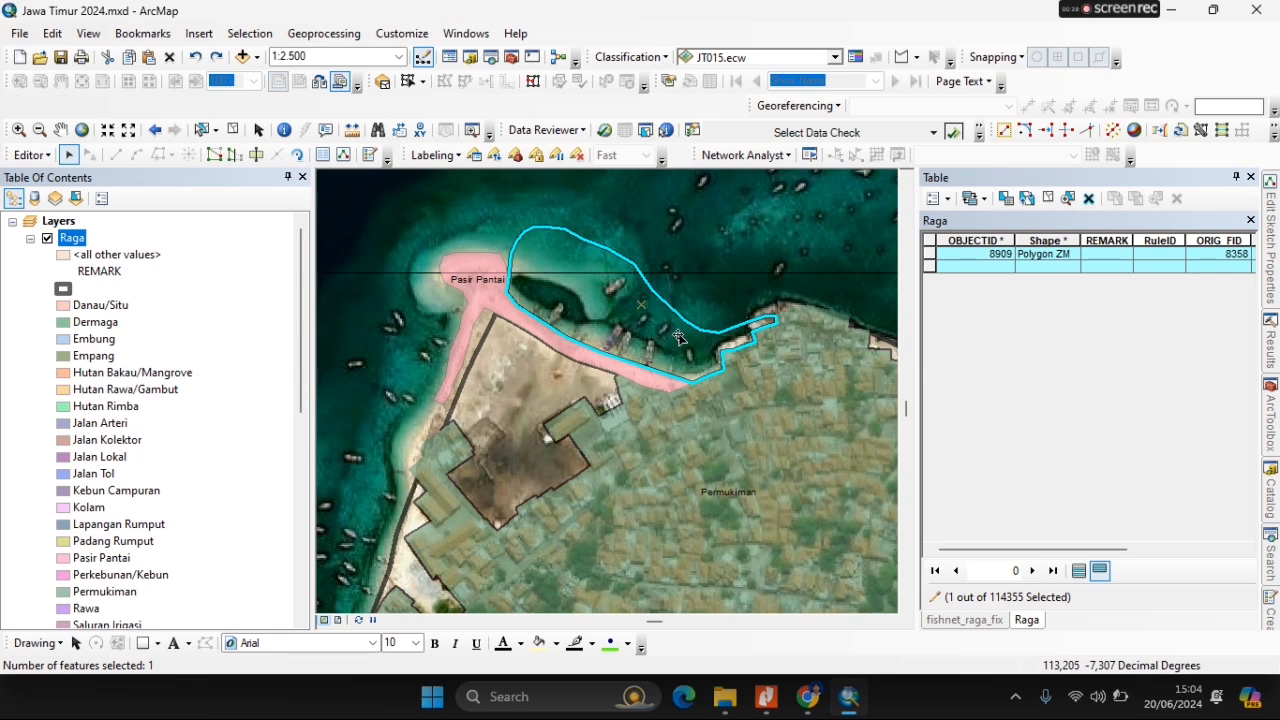
{"action": "left_click", "coordinate": [256, 154]}
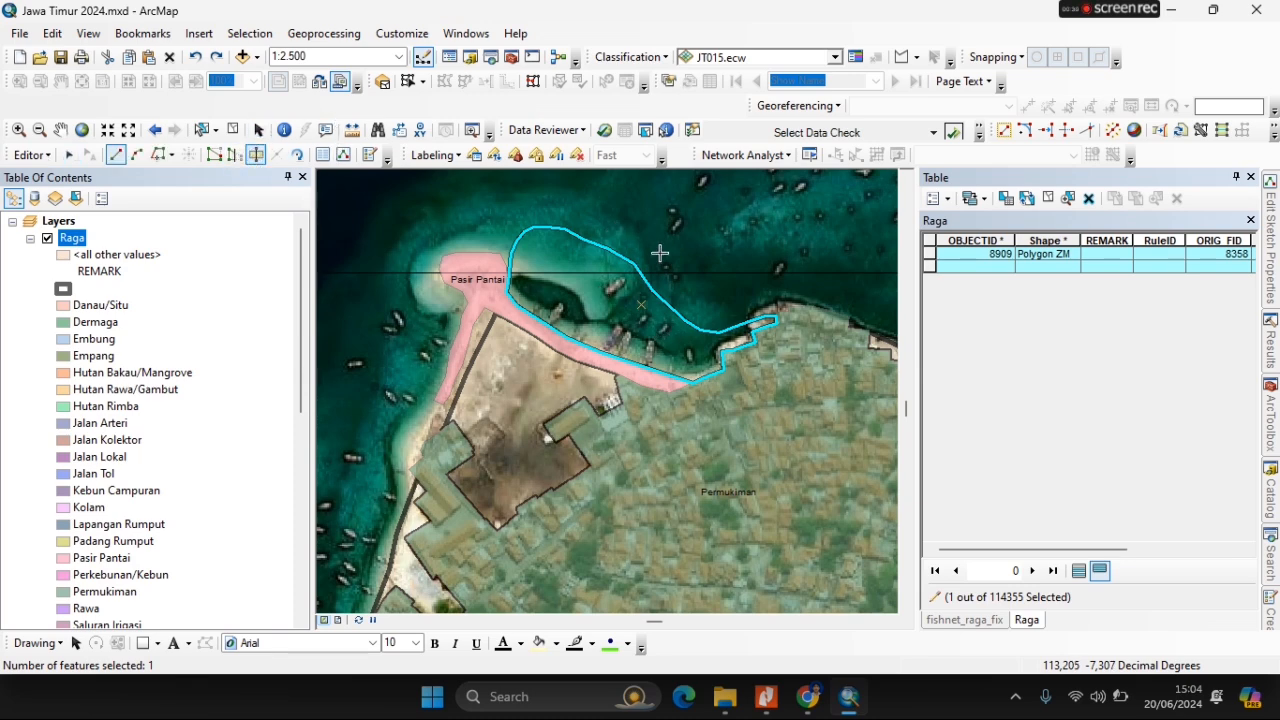
{"action": "left_click", "coordinate": [756, 316]}
{"action": "left_click", "coordinate": [743, 332]}
{"action": "left_click", "coordinate": [721, 348]}
{"action": "left_click", "coordinate": [705, 372]}
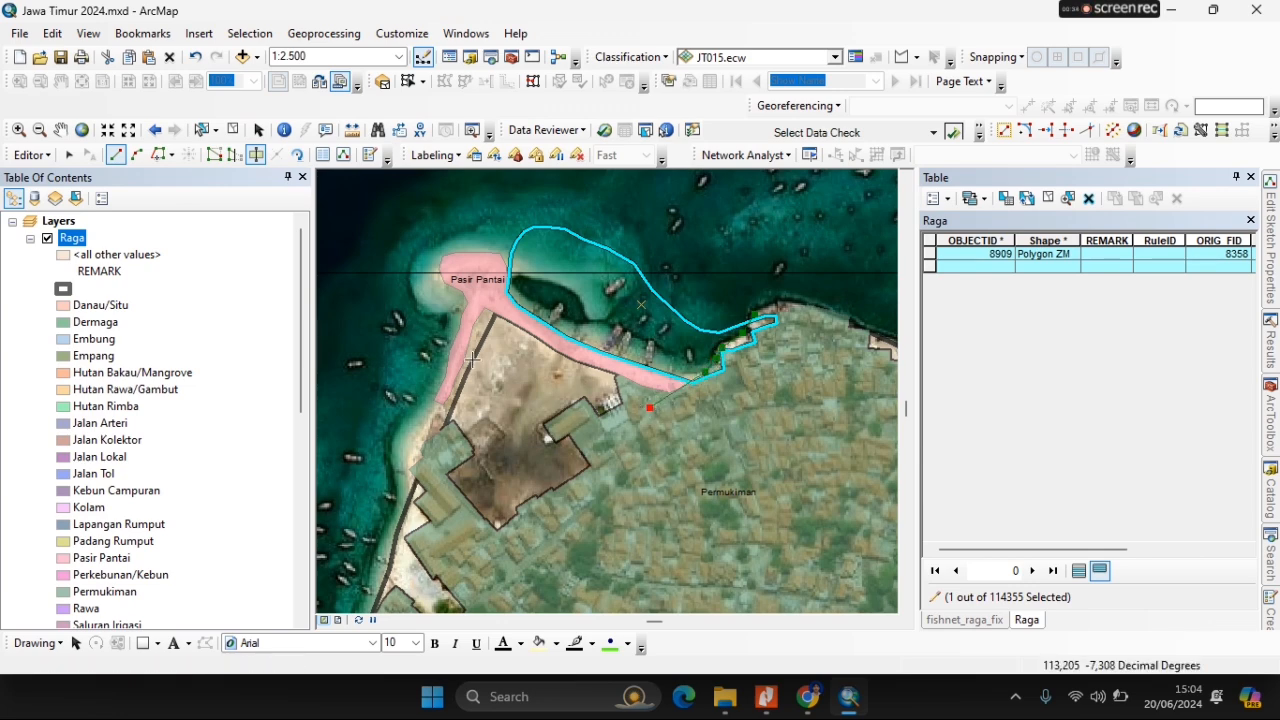
{"action": "left_click", "coordinate": [68, 154]}
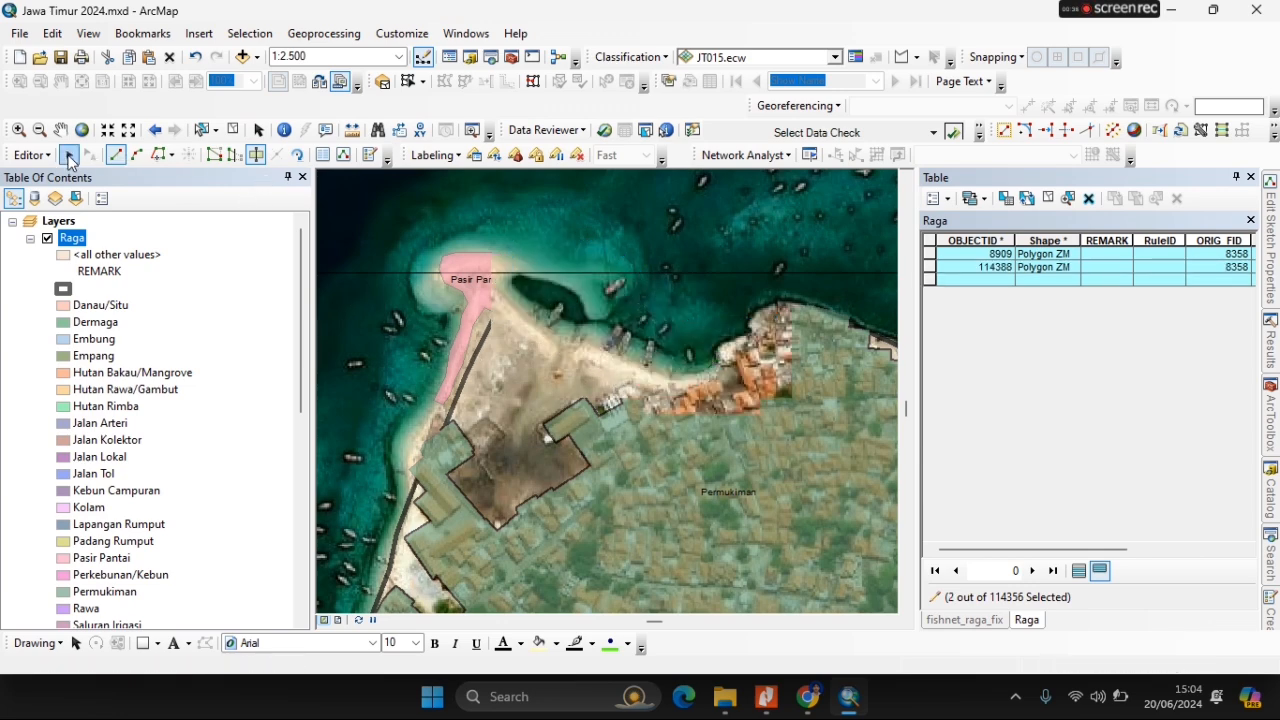
{"action": "left_click", "coordinate": [686, 314]}
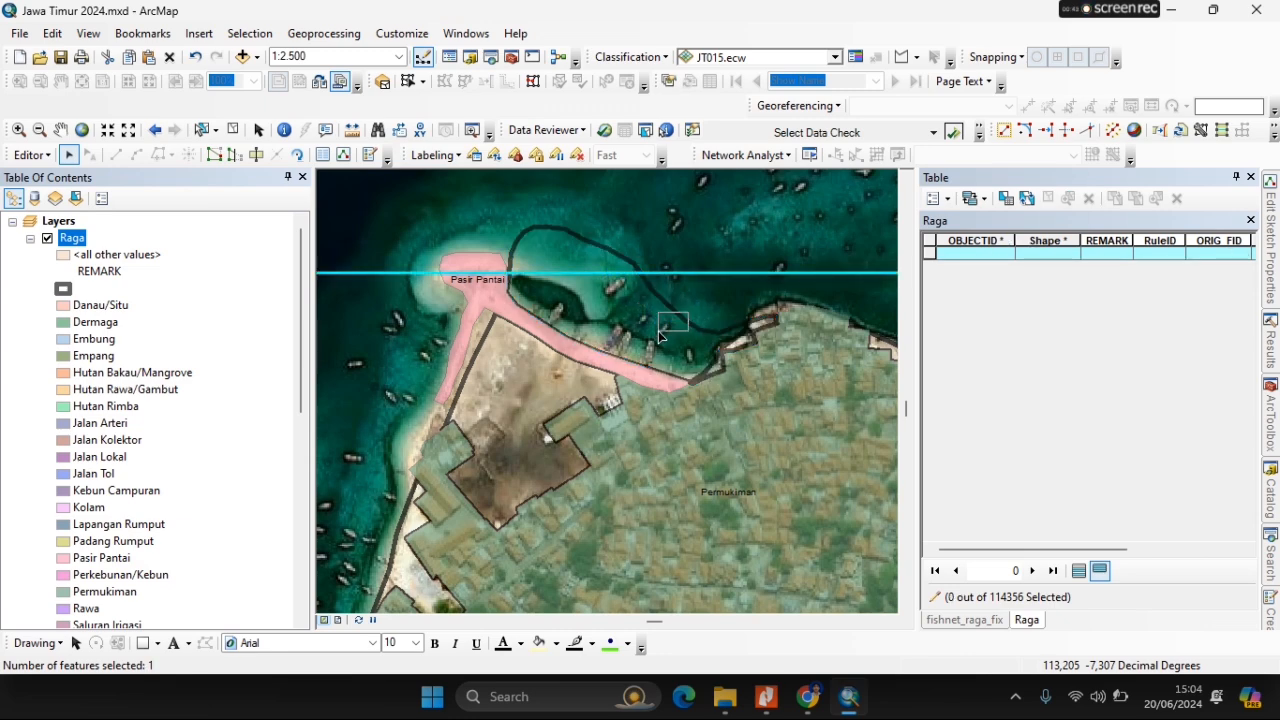
Delete the sea polygon east of the Pasir Pantai spit and set the remaining coastal strip's REMARK to Pasir Pantai.
{"action": "left_click", "coordinate": [674, 354]}
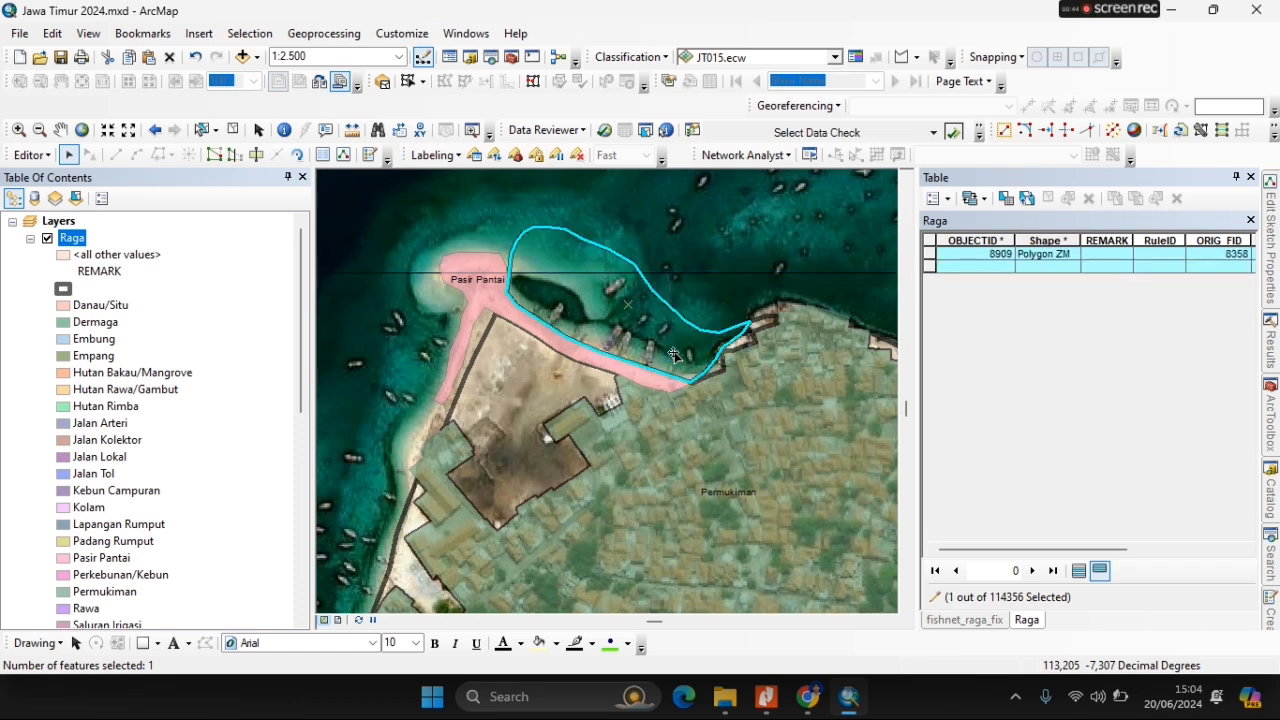
{"action": "key", "text": "Delete"}
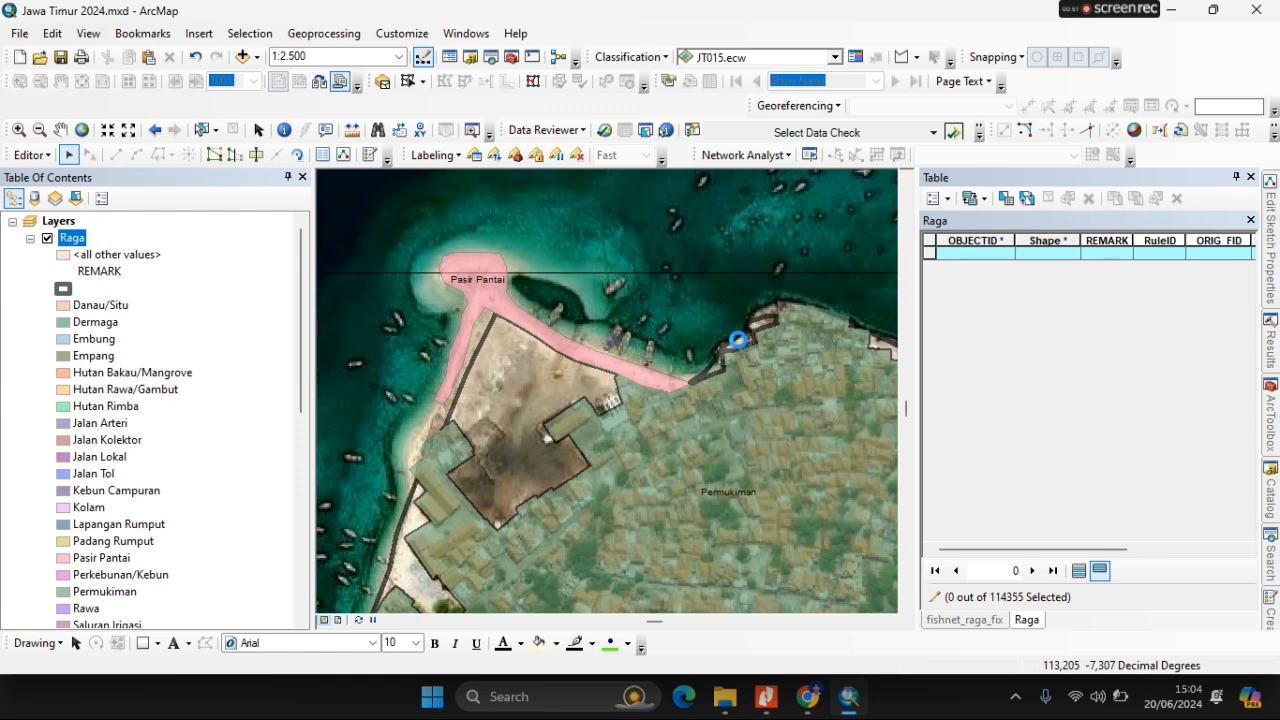
{"action": "left_click", "coordinate": [733, 361]}
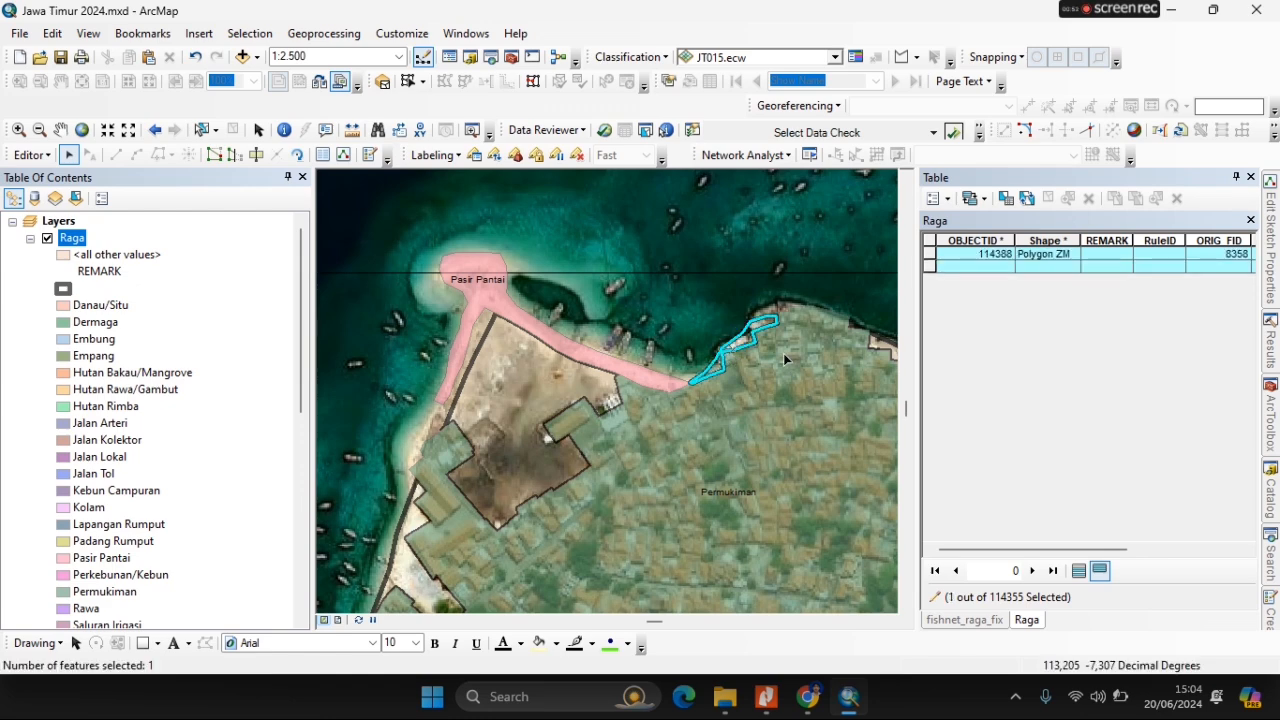
{"action": "left_click", "coordinate": [1110, 254]}
{"action": "type", "text": "P"}
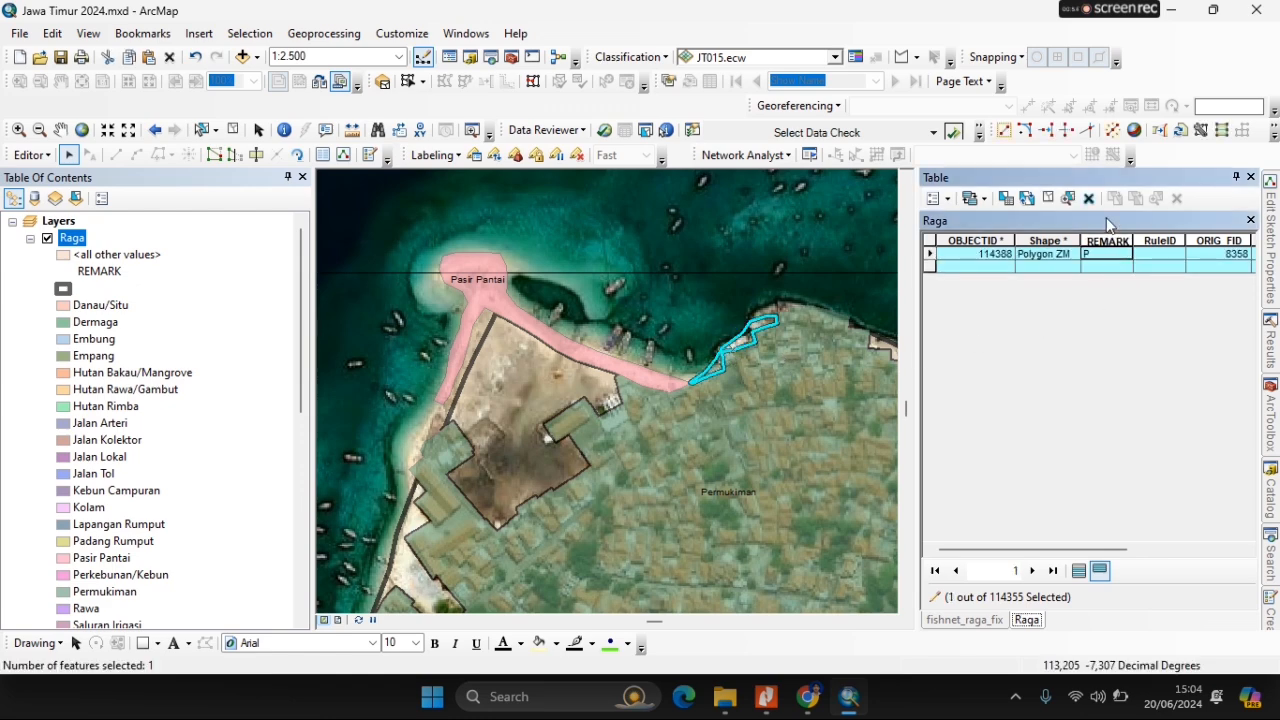
{"action": "type", "text": "asir Panta"}
{"action": "key", "text": "Return"}
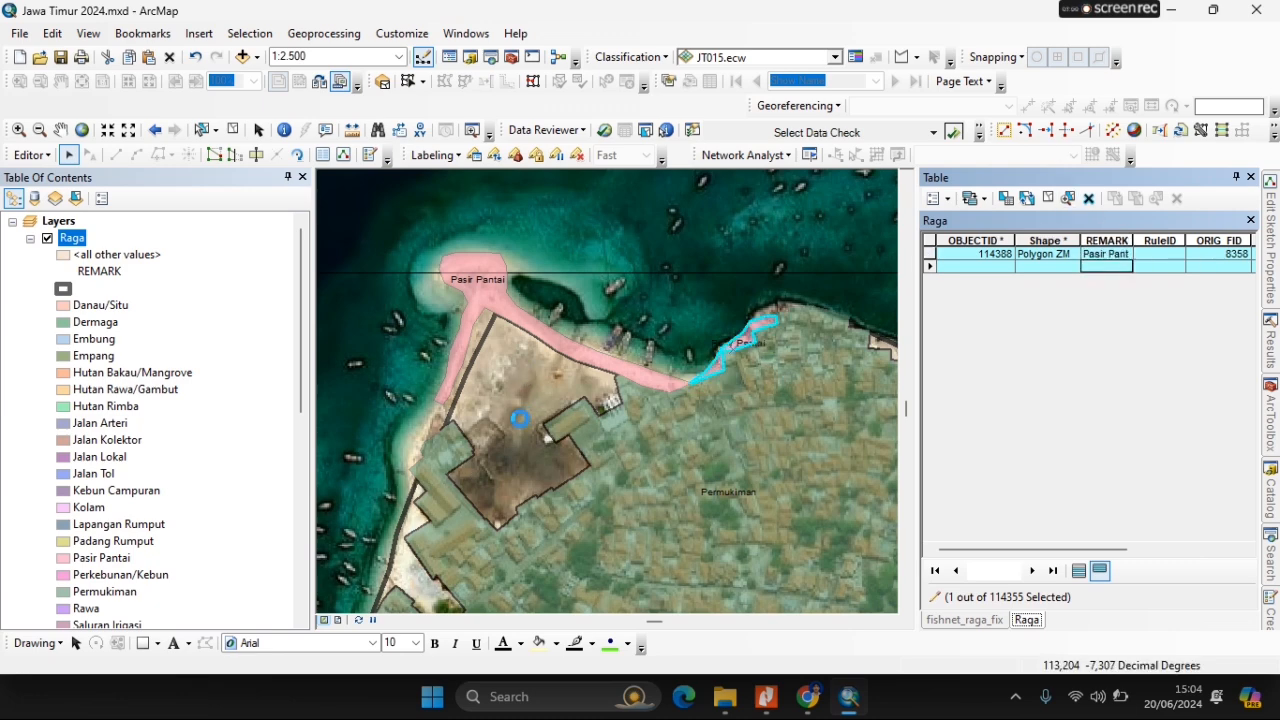
Reshape the unclassified bare-ground polygon south of the spit by tracing the Pasir Pantai and settlement edges to close the gap between them.
{"action": "left_click", "coordinate": [489, 330]}
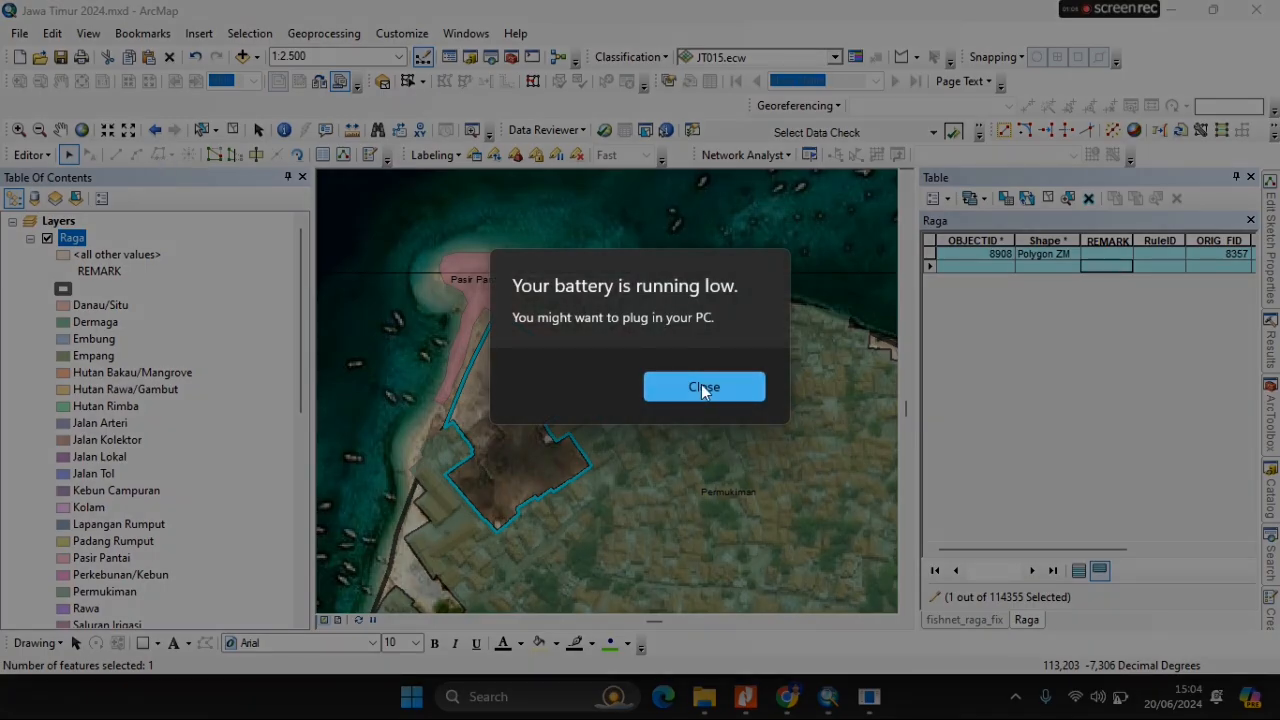
{"action": "left_click", "coordinate": [702, 386]}
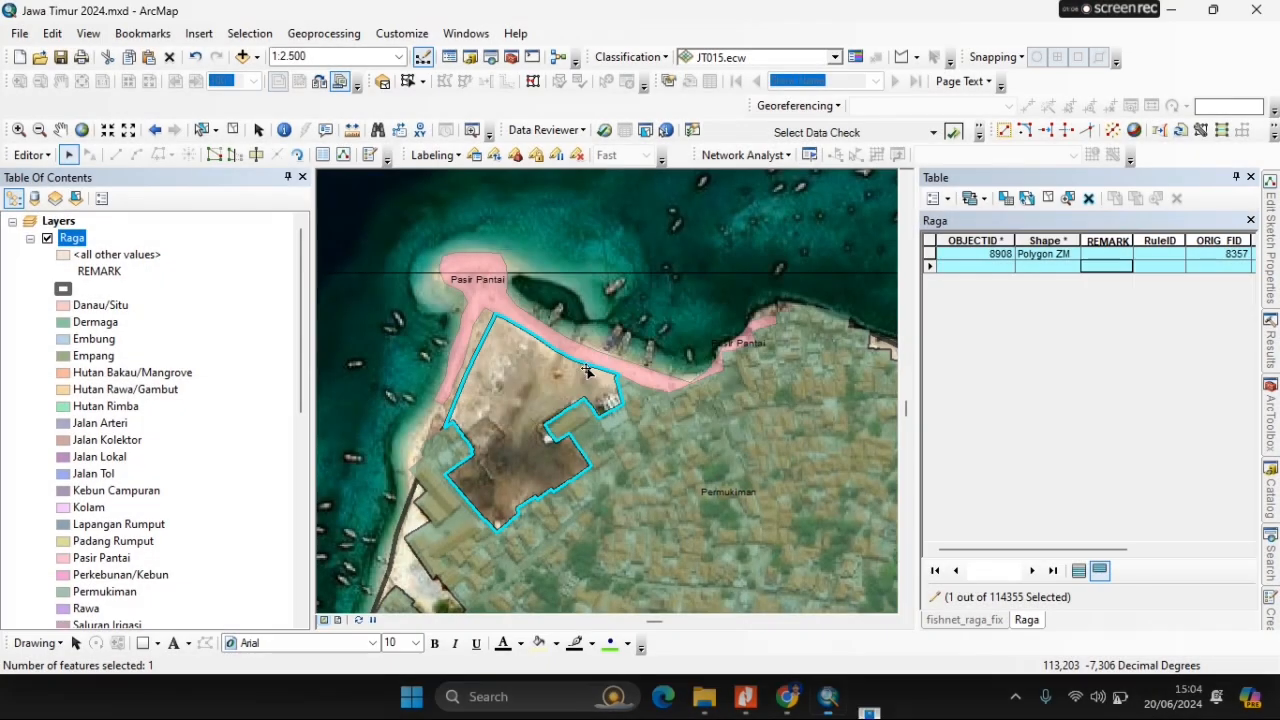
{"action": "left_click", "coordinate": [160, 154]}
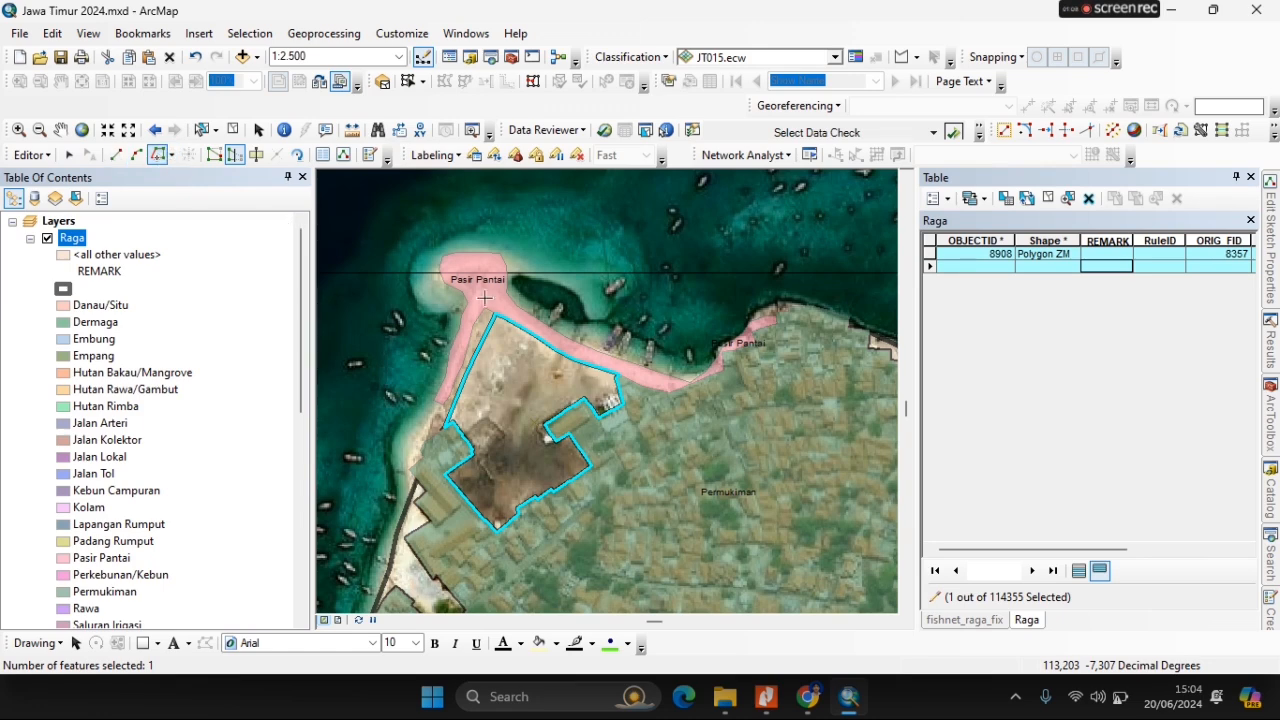
{"action": "left_click", "coordinate": [577, 365]}
{"action": "left_click", "coordinate": [407, 437]}
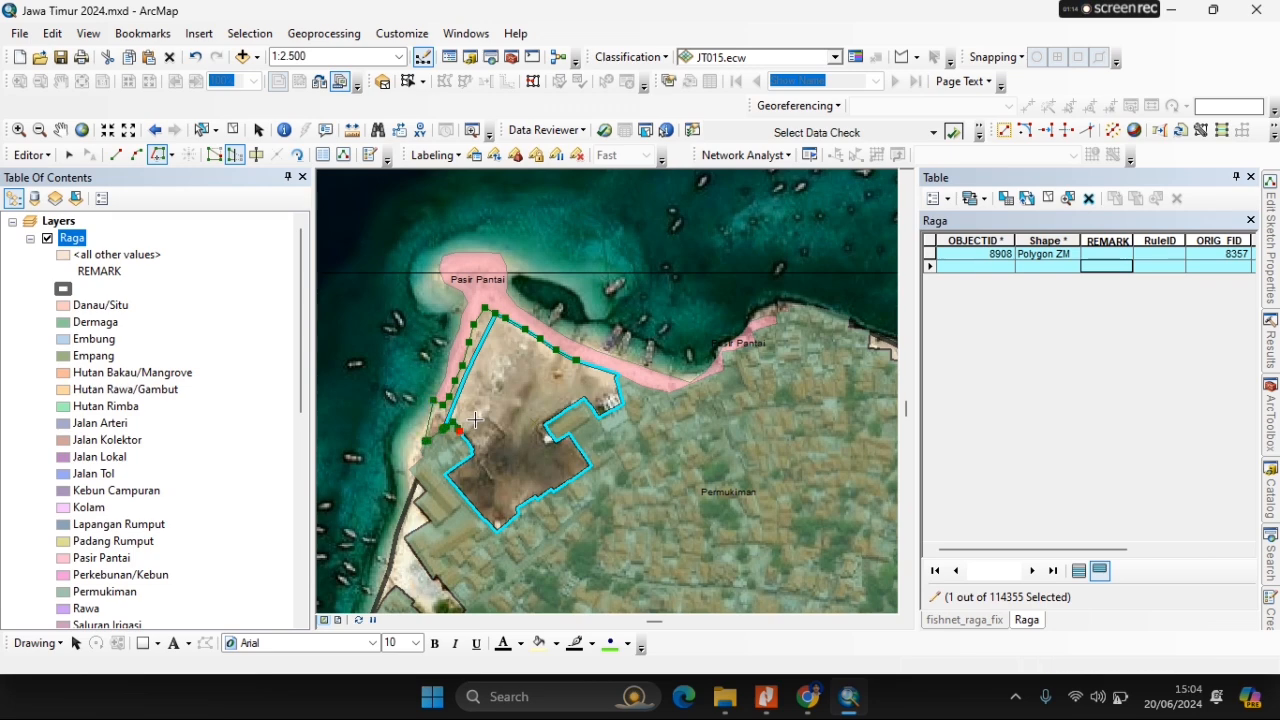
{"action": "double_click", "coordinate": [426, 440]}
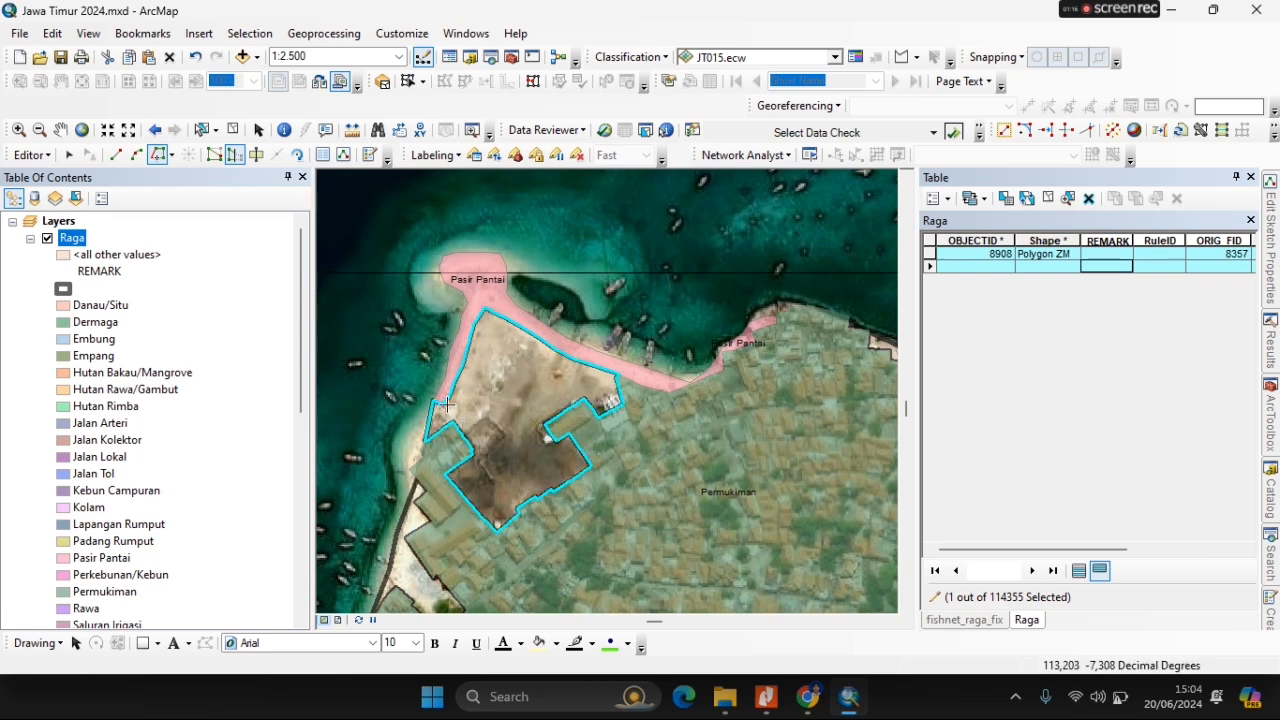
Reshape the unclassified sandy polygon on the western shore, extending it north along the shoreline and settlement edge to the bare-ground polygon.
{"action": "left_click_drag", "start_coordinate": [454, 511], "coordinate": [615, 374]}
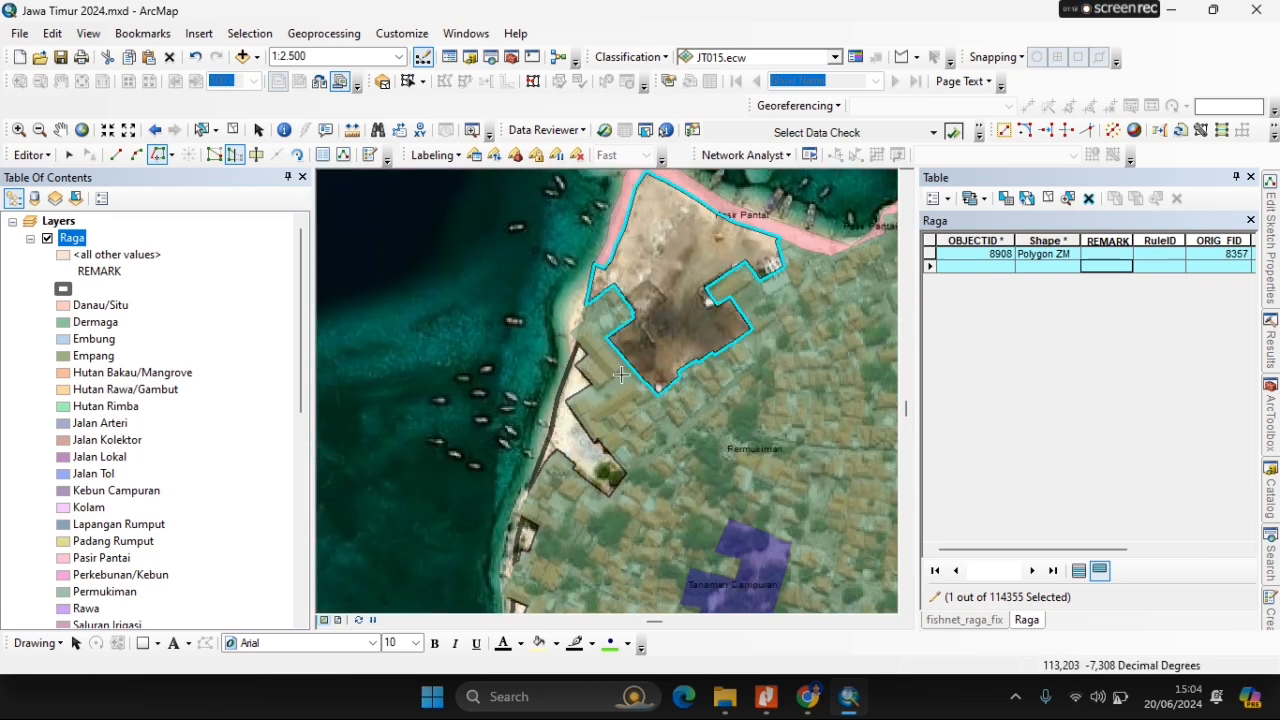
{"action": "left_click", "coordinate": [67, 153]}
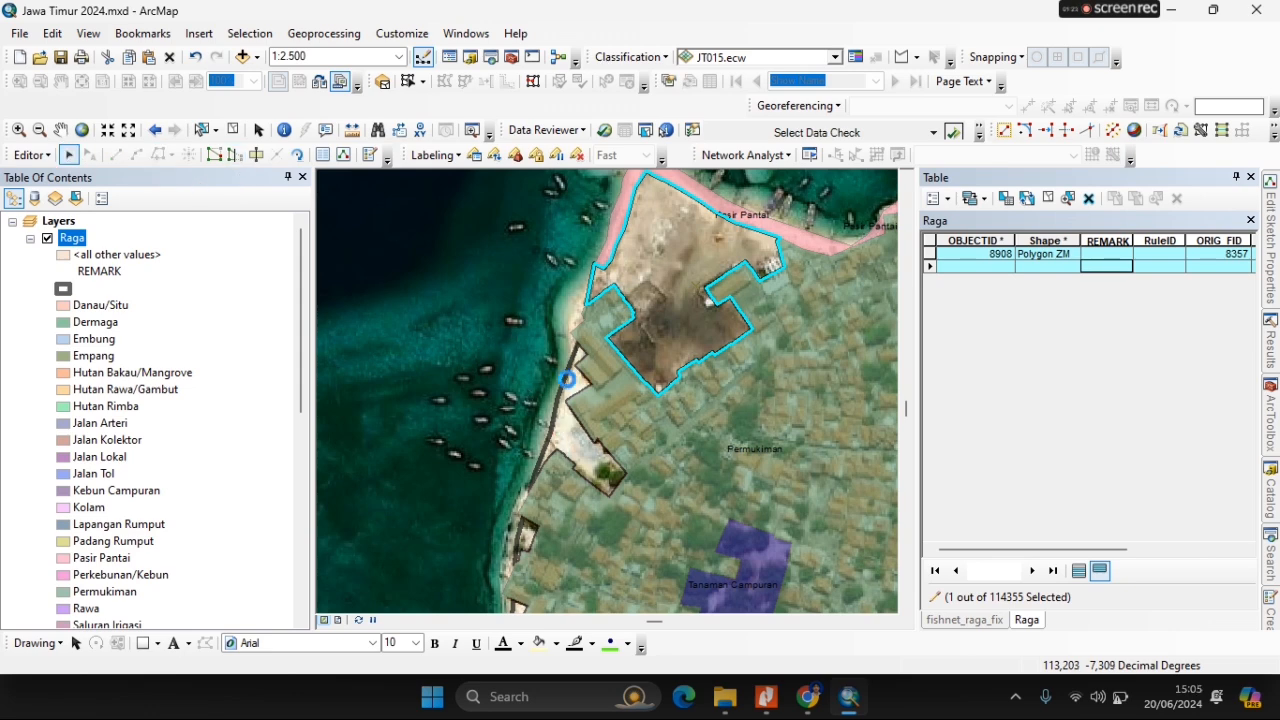
{"action": "left_click", "coordinate": [577, 345]}
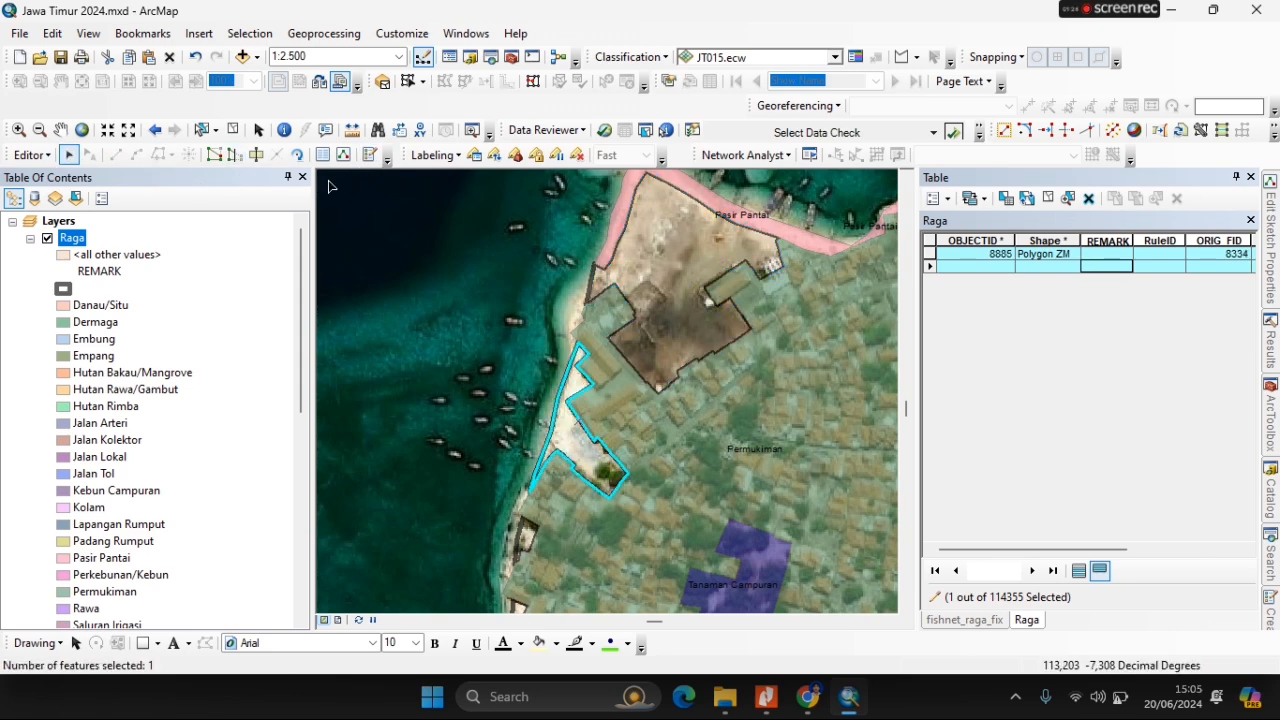
{"action": "left_click", "coordinate": [158, 154]}
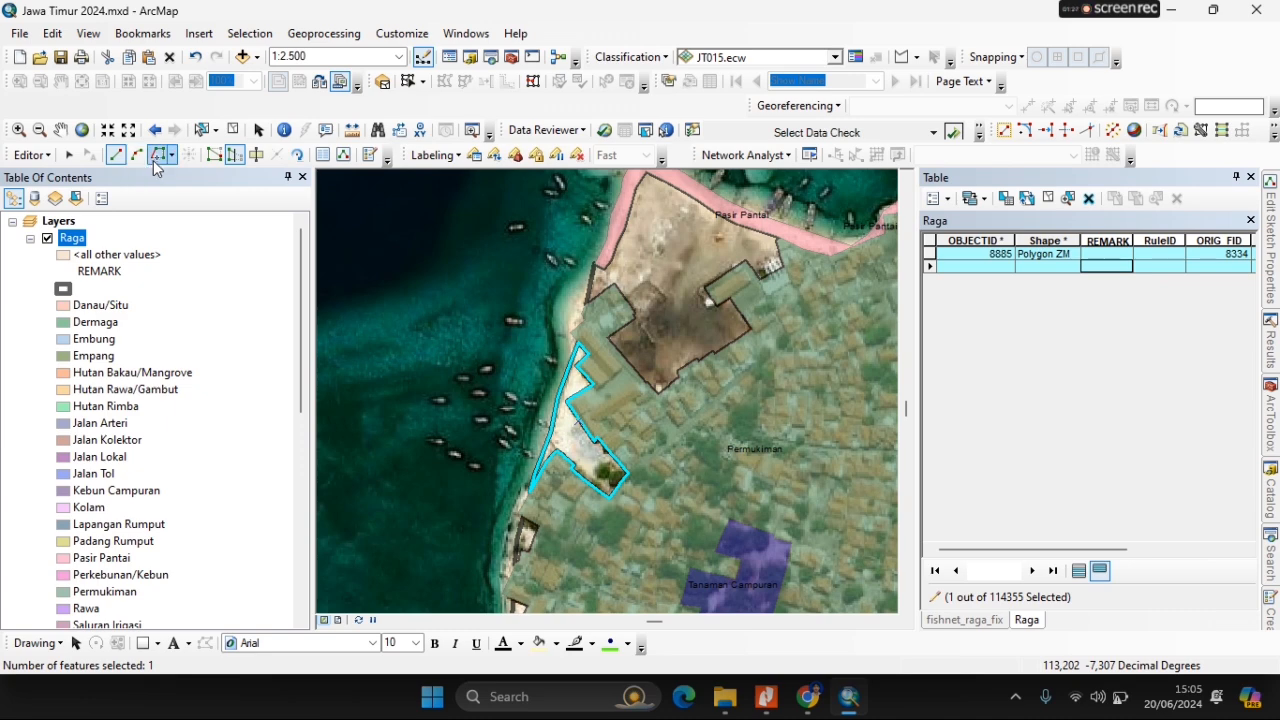
{"action": "left_click", "coordinate": [566, 367]}
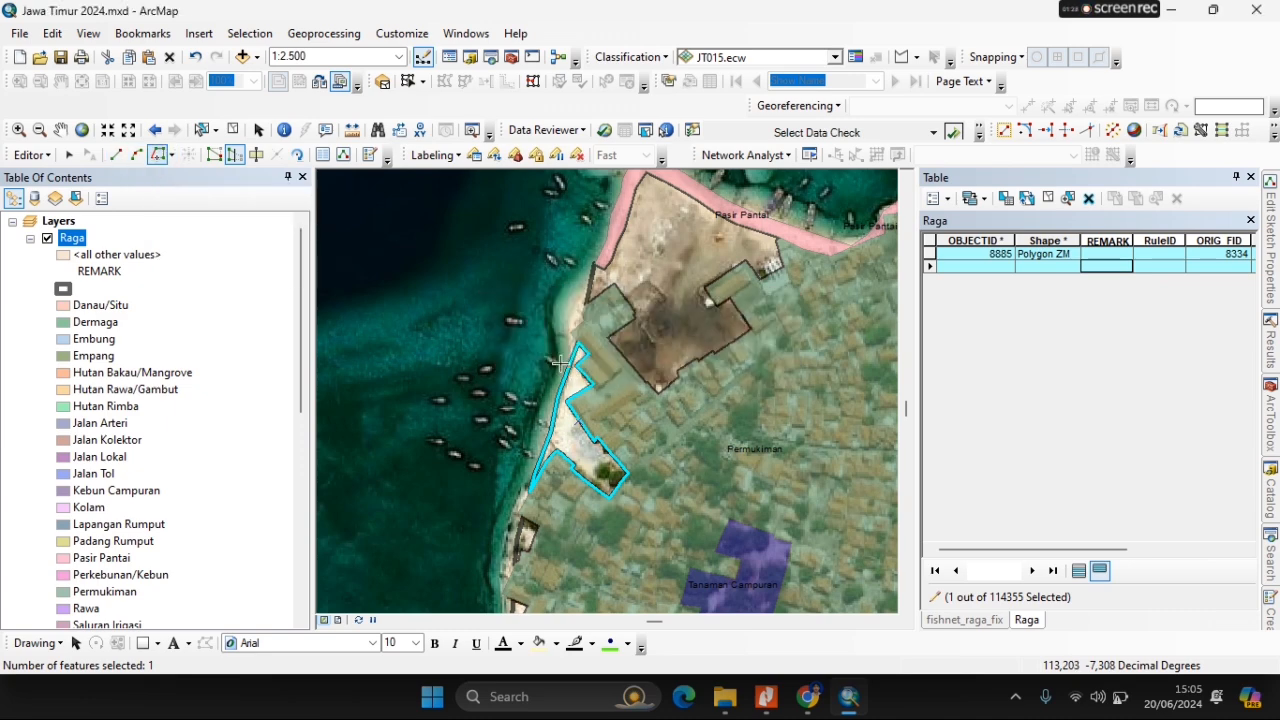
{"action": "right_click", "coordinate": [564, 370]}
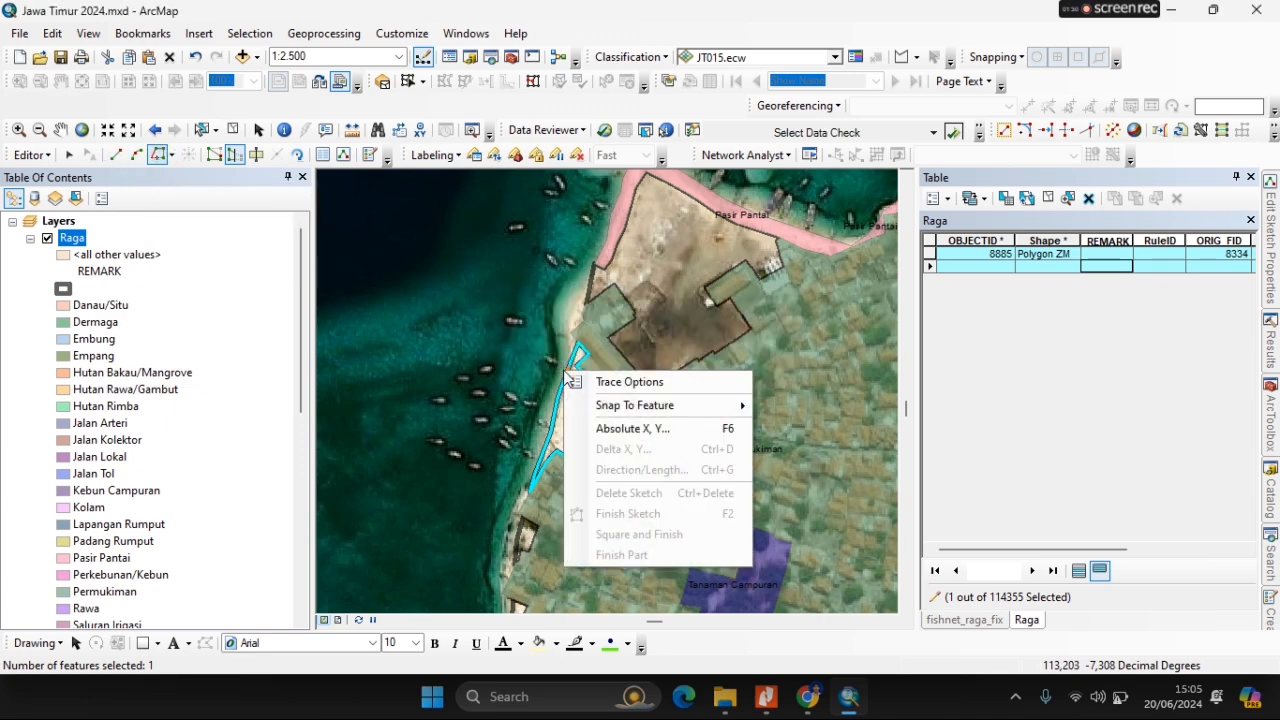
{"action": "left_click", "coordinate": [557, 366]}
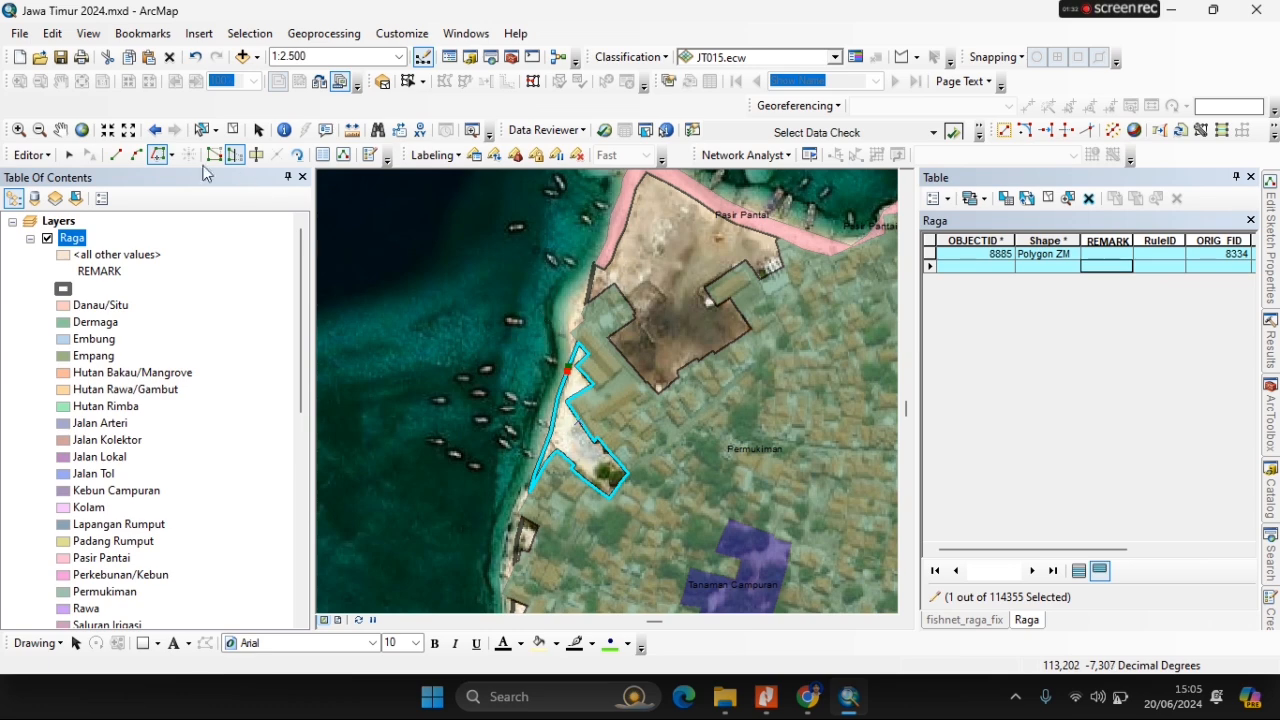
{"action": "left_click", "coordinate": [115, 154]}
{"action": "left_click", "coordinate": [564, 323]}
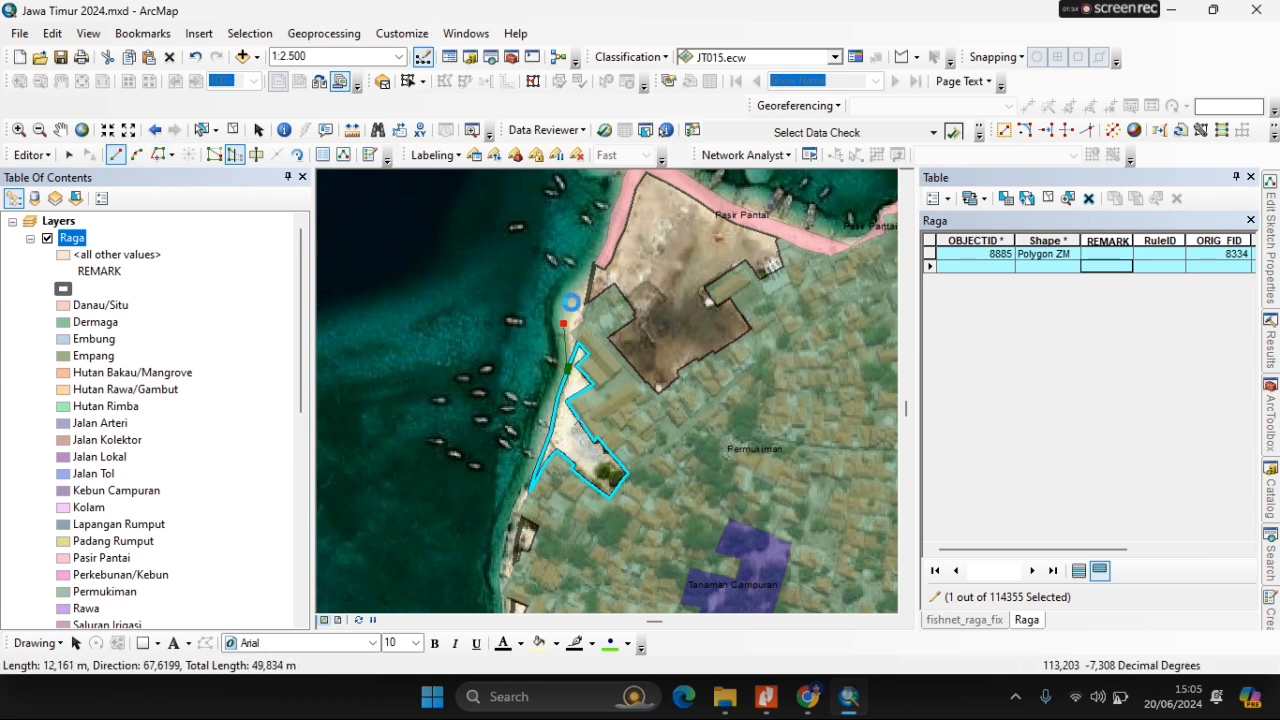
{"action": "left_click", "coordinate": [571, 302]}
{"action": "left_click", "coordinate": [580, 290]}
{"action": "left_click", "coordinate": [157, 154]}
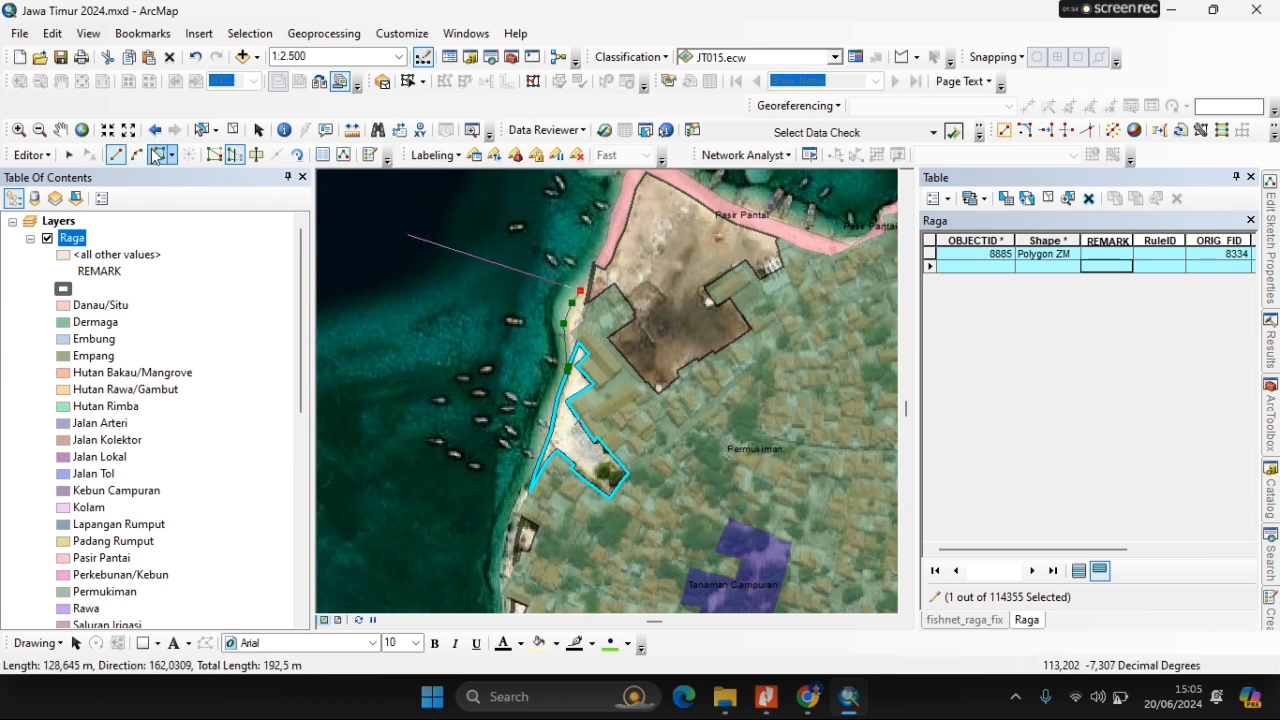
{"action": "left_click", "coordinate": [591, 276]}
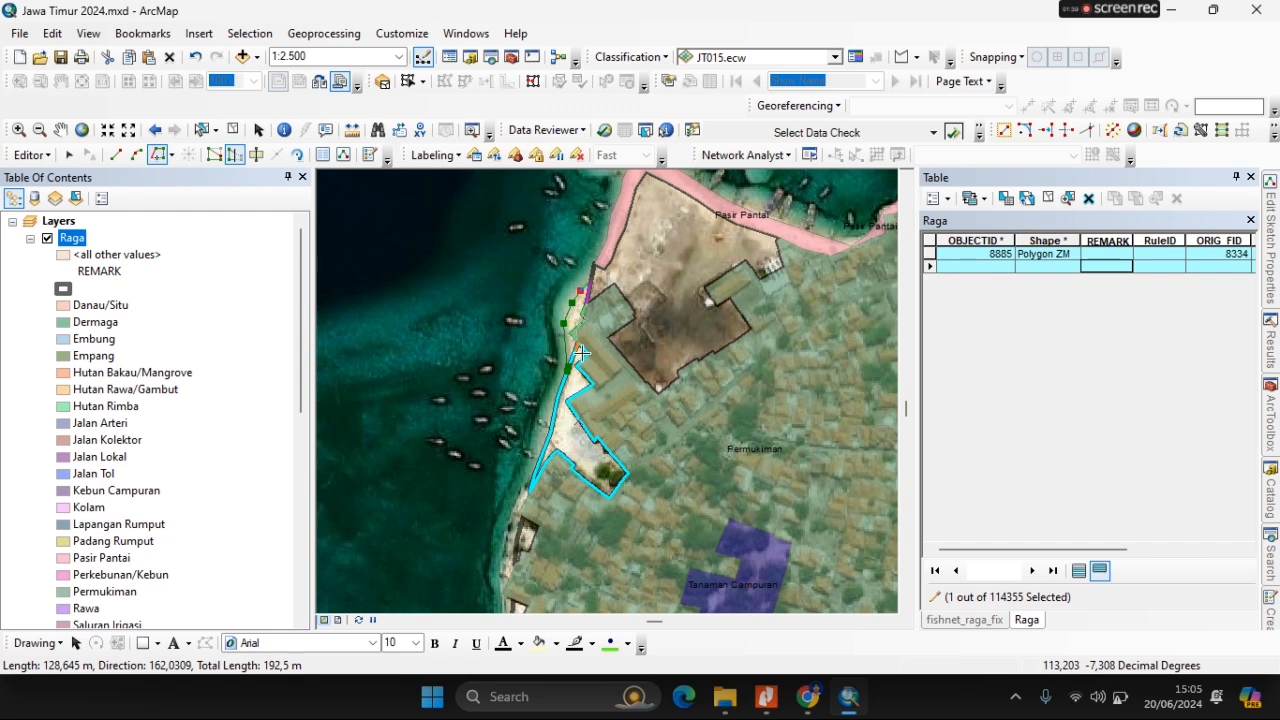
{"action": "left_click", "coordinate": [598, 357]}
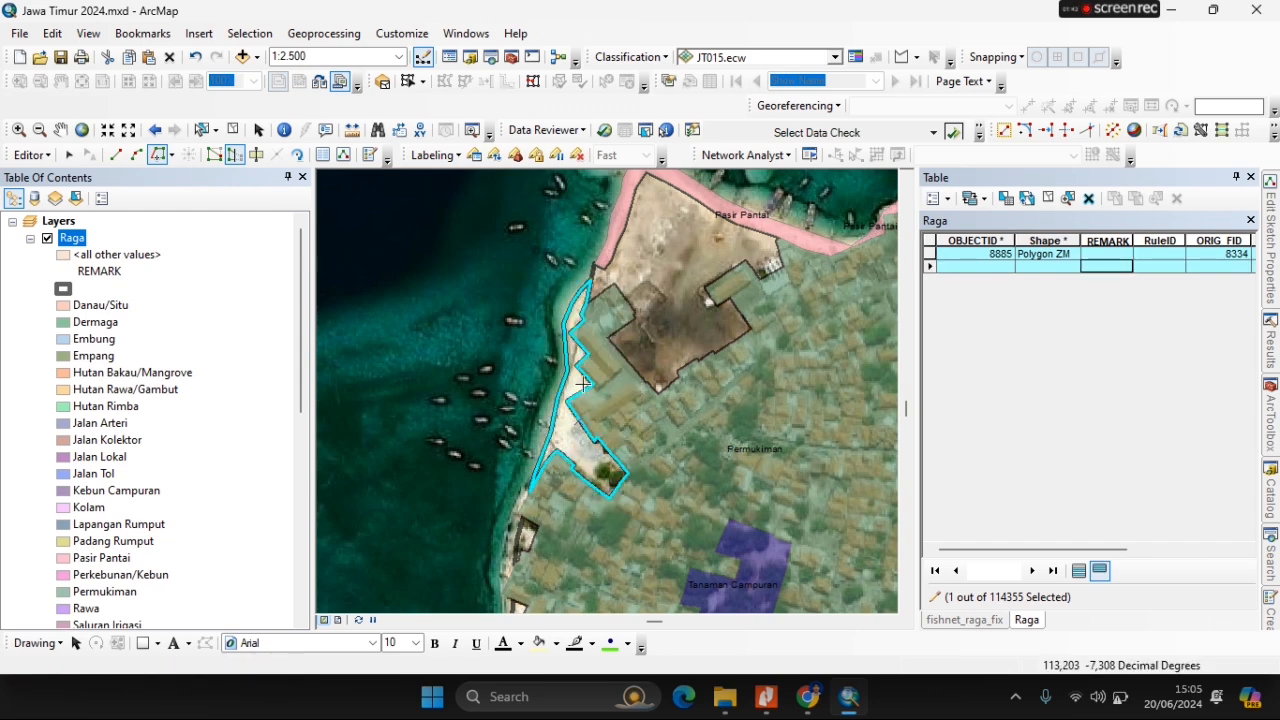
Merge the western shore polygon and the bare-ground polygon with the spit polygon, keeping the Pasir Pantai feature's attributes.
{"action": "left_click", "coordinate": [68, 154]}
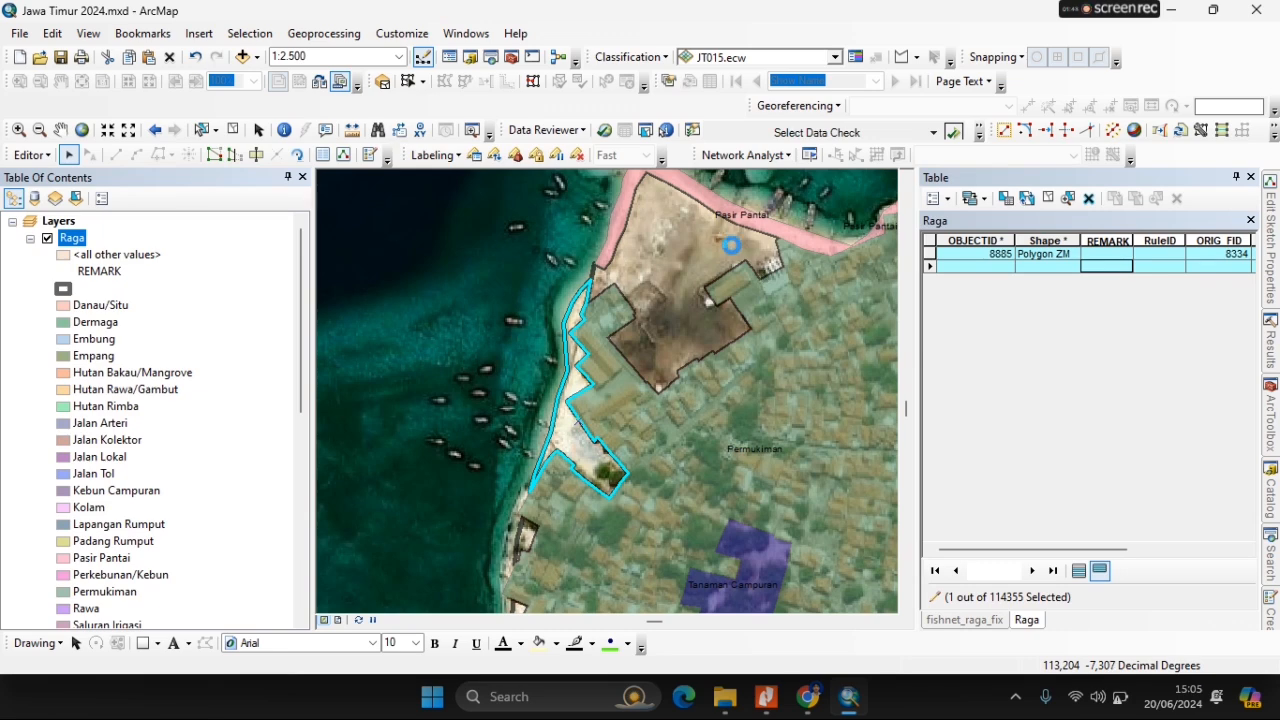
{"action": "left_click", "coordinate": [786, 261], "text": "shift"}
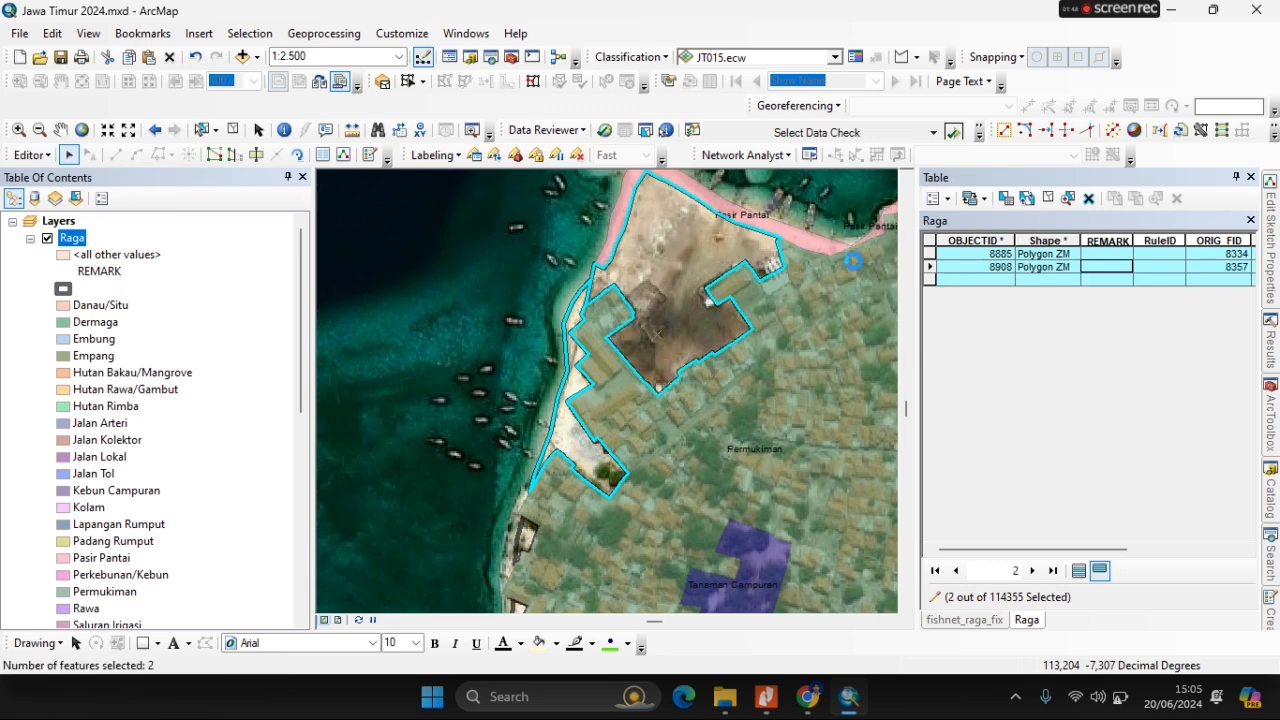
{"action": "left_click", "coordinate": [849, 260], "text": "shift"}
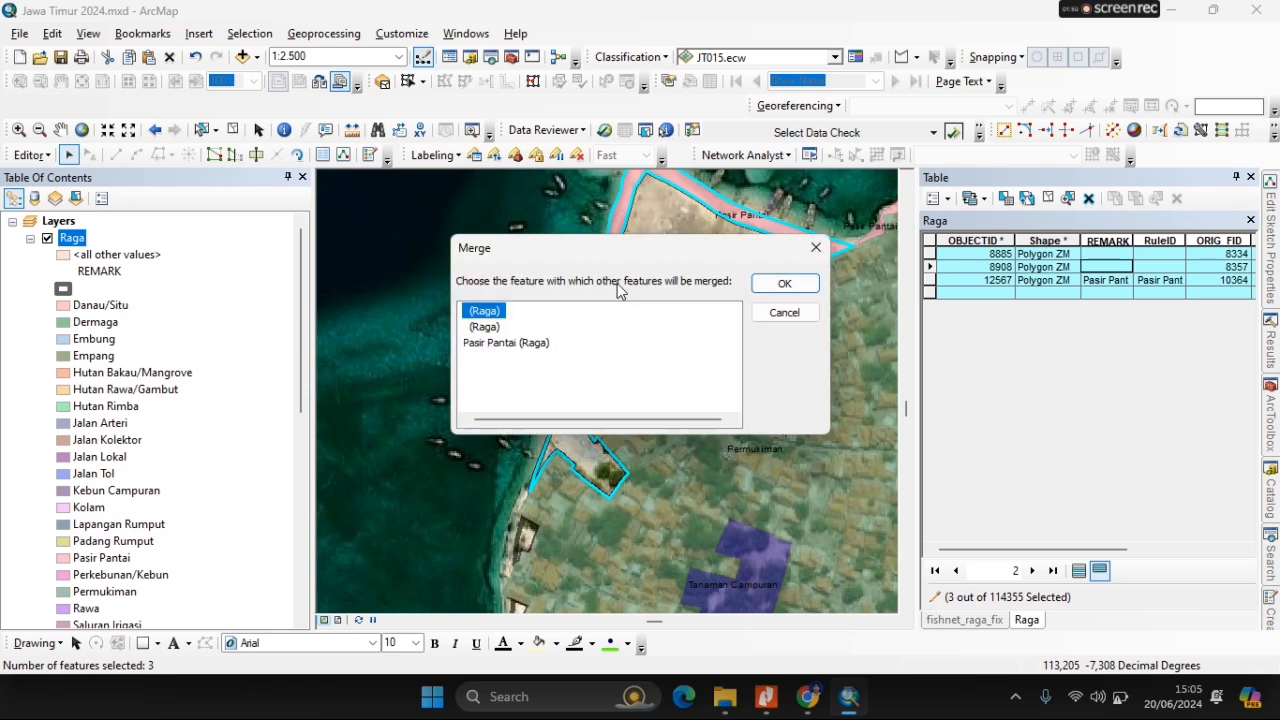
{"action": "left_click", "coordinate": [500, 343]}
{"action": "left_click", "coordinate": [784, 283]}
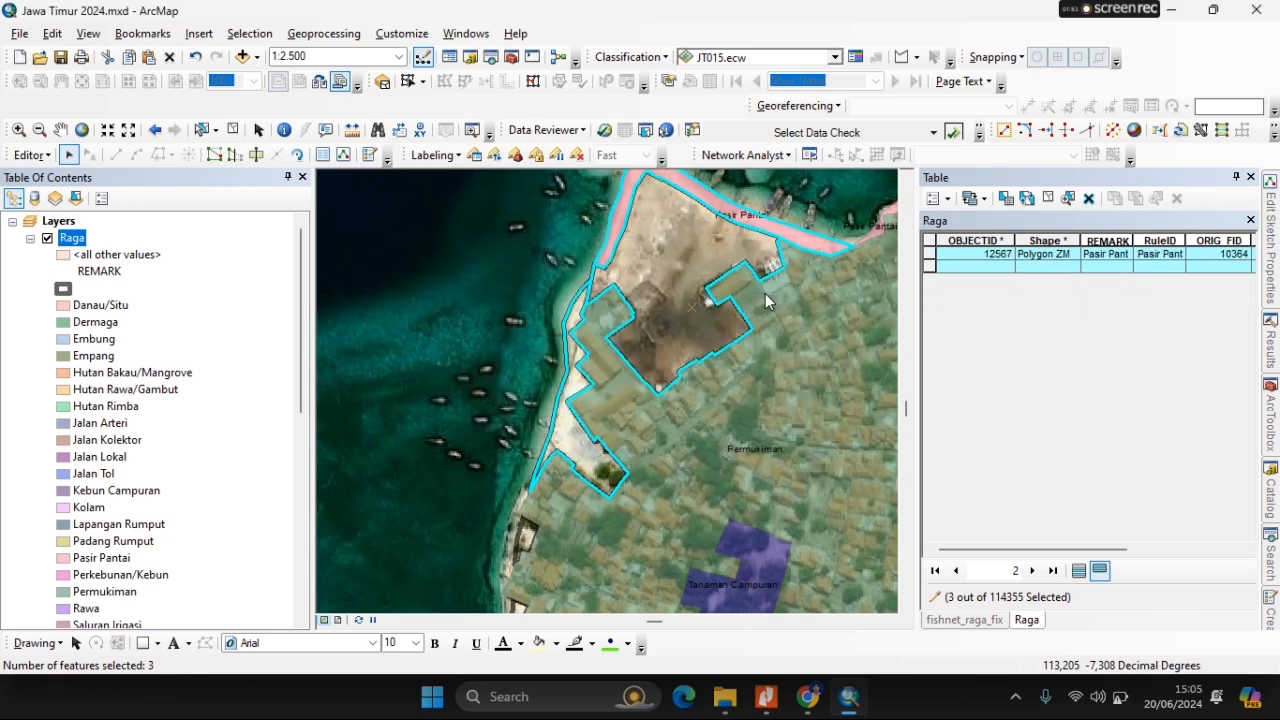